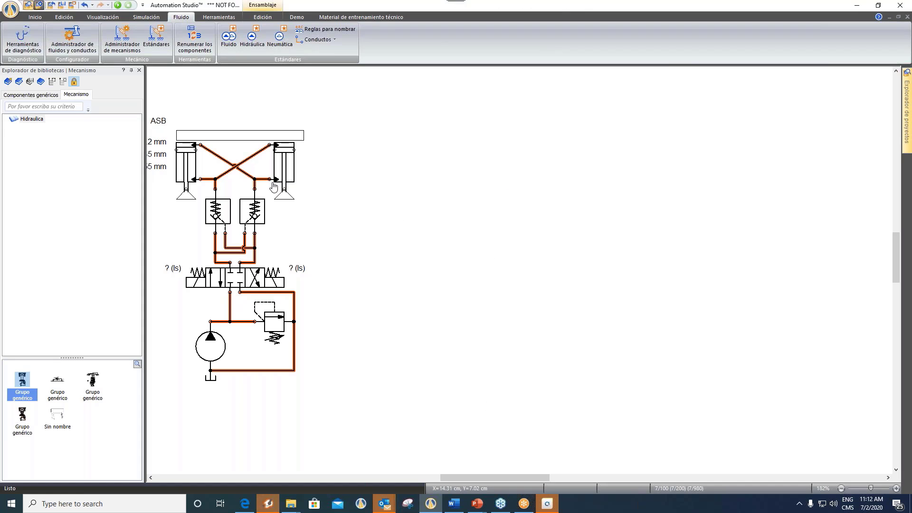
- Delete the ASB circuit containing the two check valves and move the ASB2 circuit into its place
left_click(262, 139)
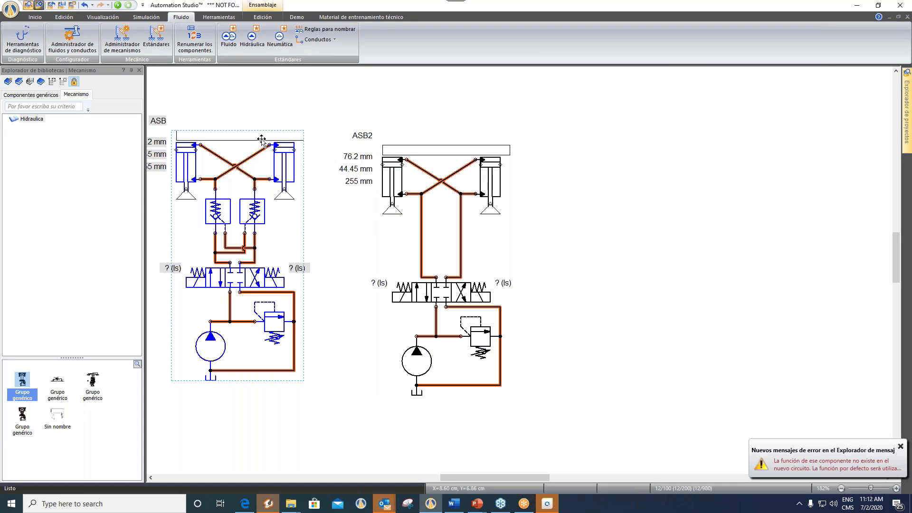
key("Delete")
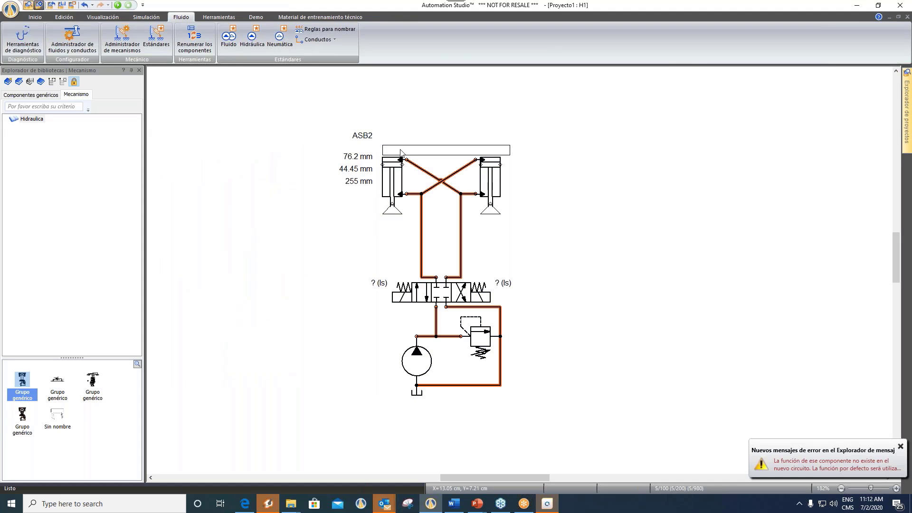
left_click(401, 153)
left_click_drag(438, 152, 226, 142)
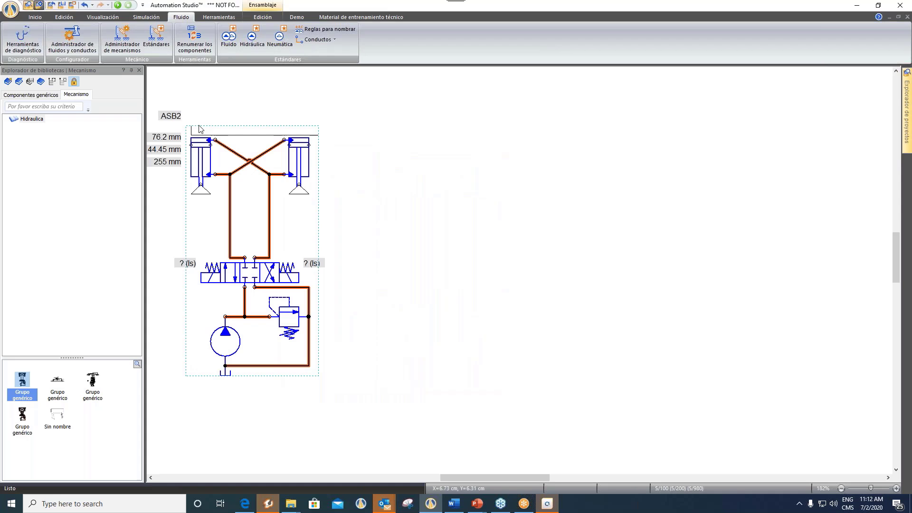
left_click(387, 350)
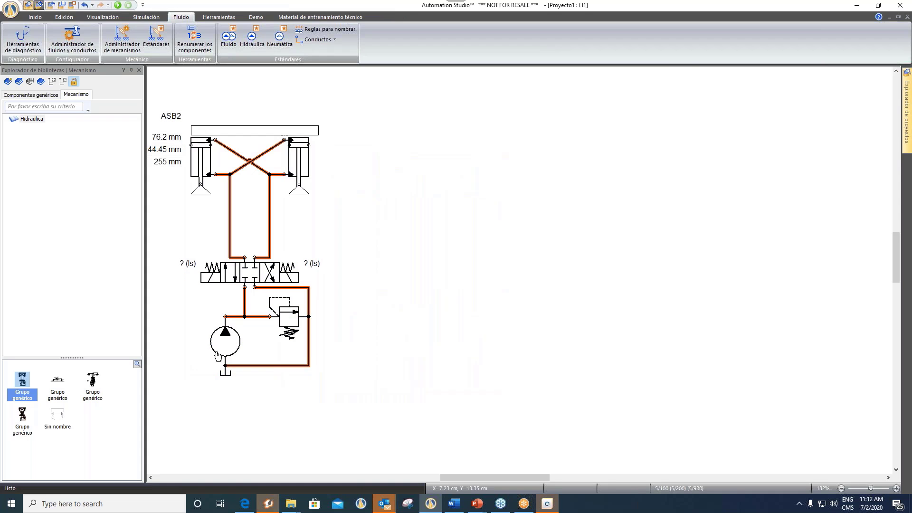
- Disassemble the ASB2 circuit assembly into its individual hydraulic components
left_click(248, 272)
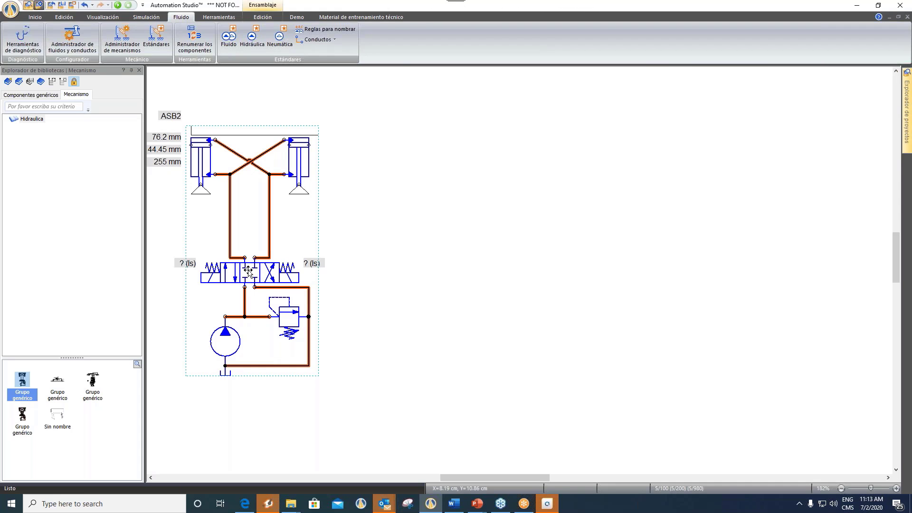
right_click(248, 271)
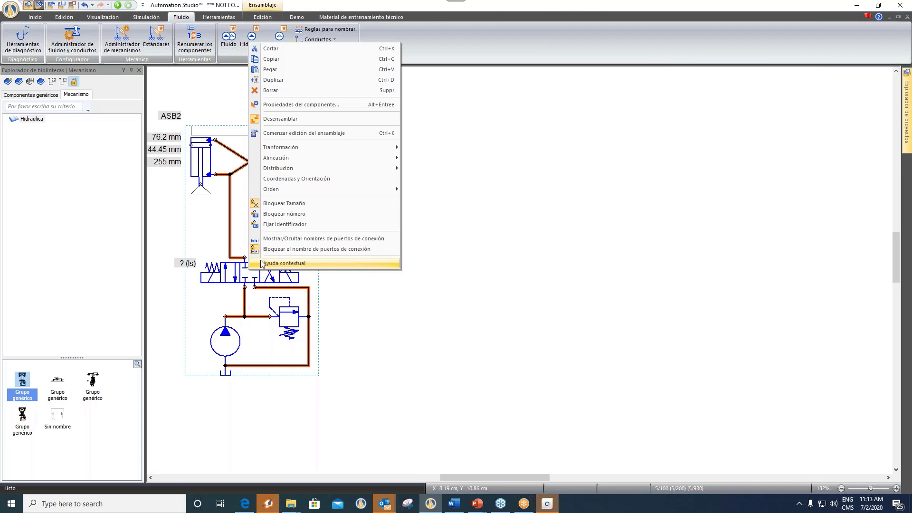
left_click(294, 123)
left_click(378, 472)
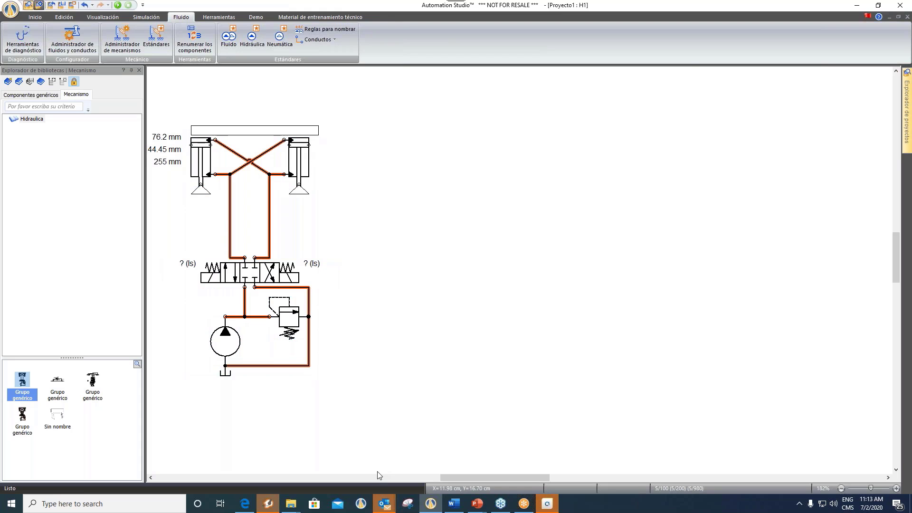
- Simulate the circuit, shift the directional valve to its crossed position, examine both cylinders' movement, and stop the simulation
left_click_drag(463, 477, 455, 477)
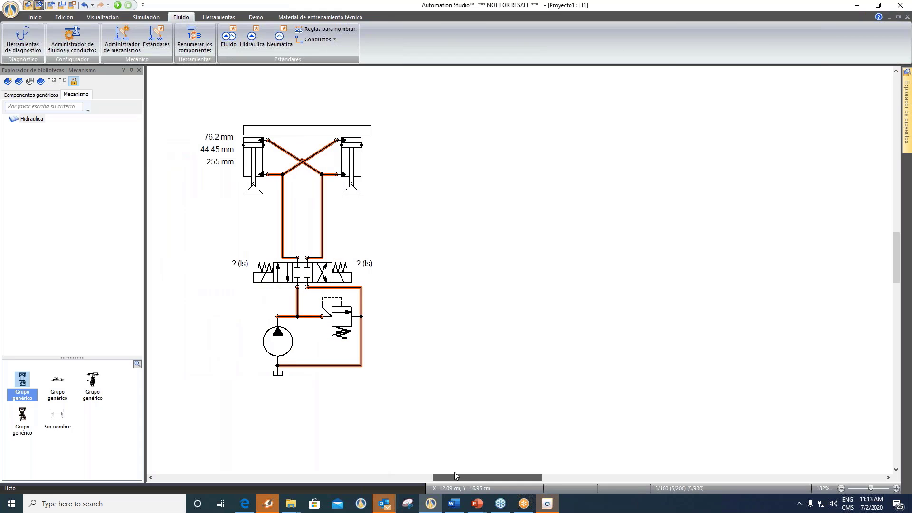
left_click(118, 5)
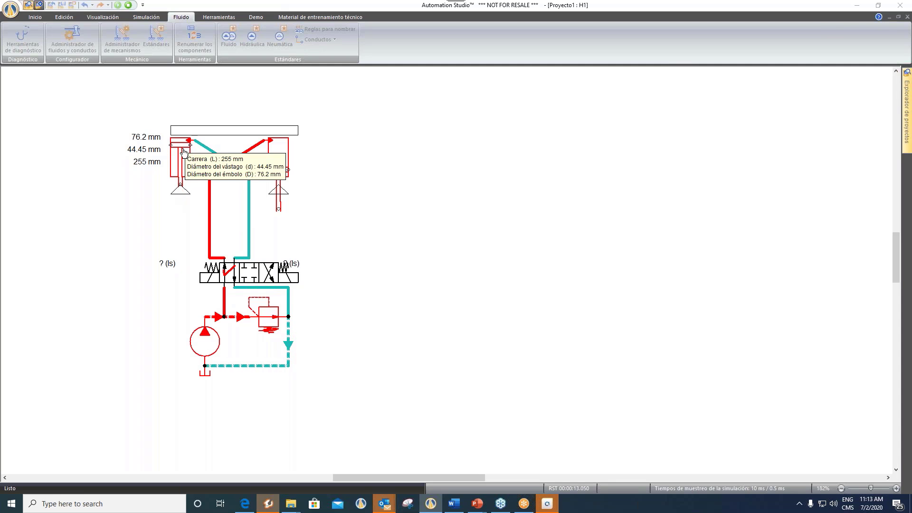
left_click(274, 276)
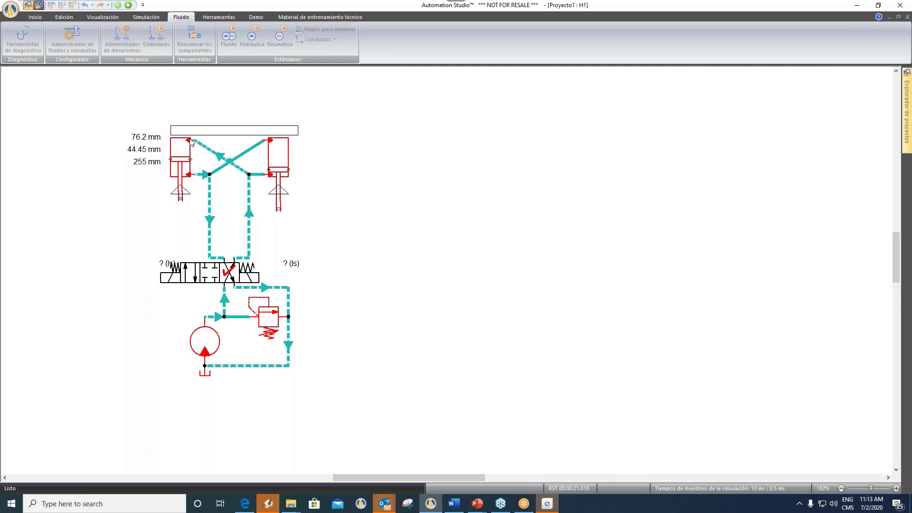
mouse_move(179, 160)
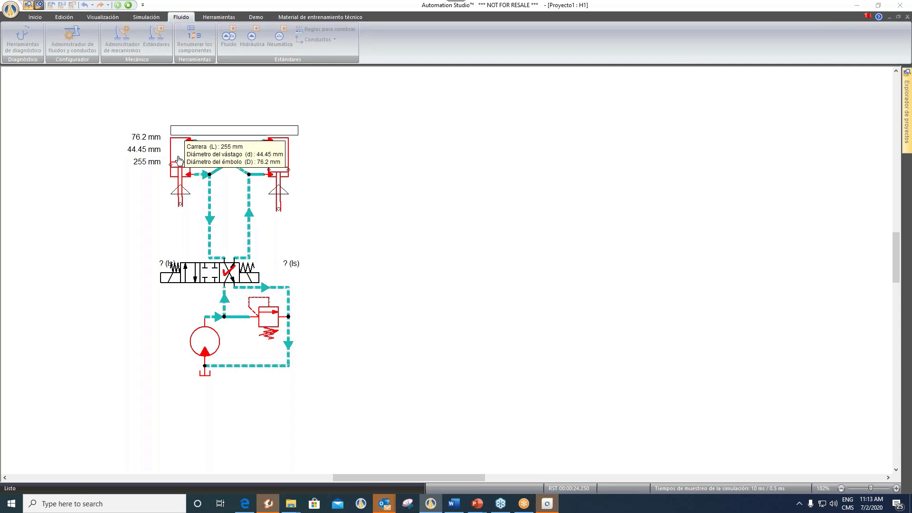
mouse_move(278, 206)
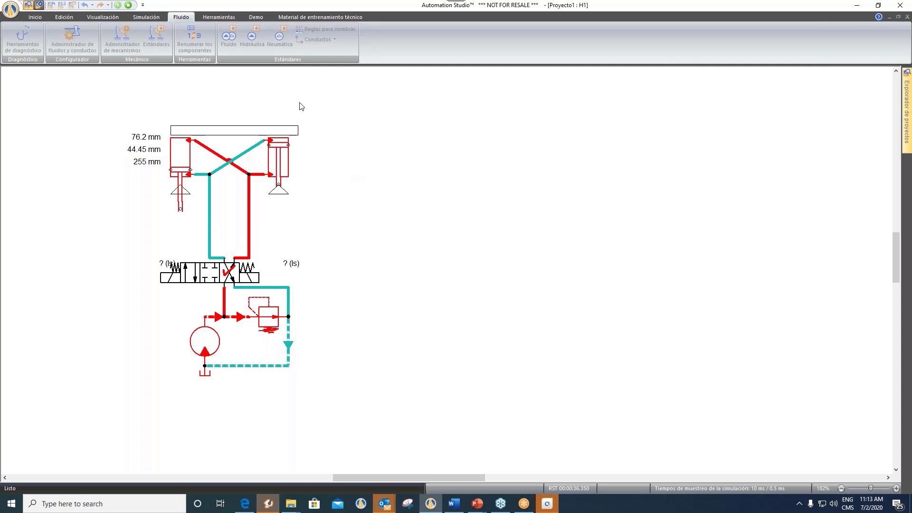
left_click(127, 6)
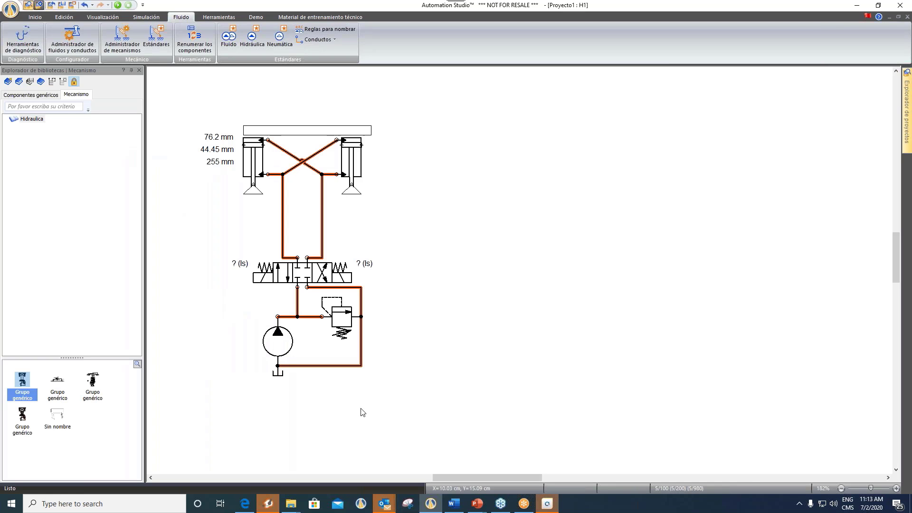
- Insert the "Sin nombre" vehicle drawing from the Mecanismo library and position it just above the bar over the cylinders
scroll(365, 413, "up", 1)
scroll(365, 413, "up", 1)
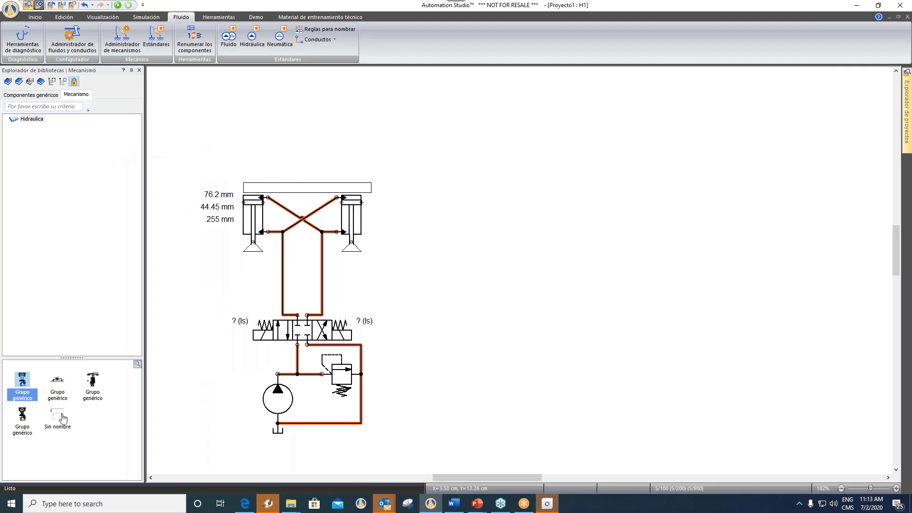
left_click_drag(62, 418, 315, 77)
left_click(432, 211)
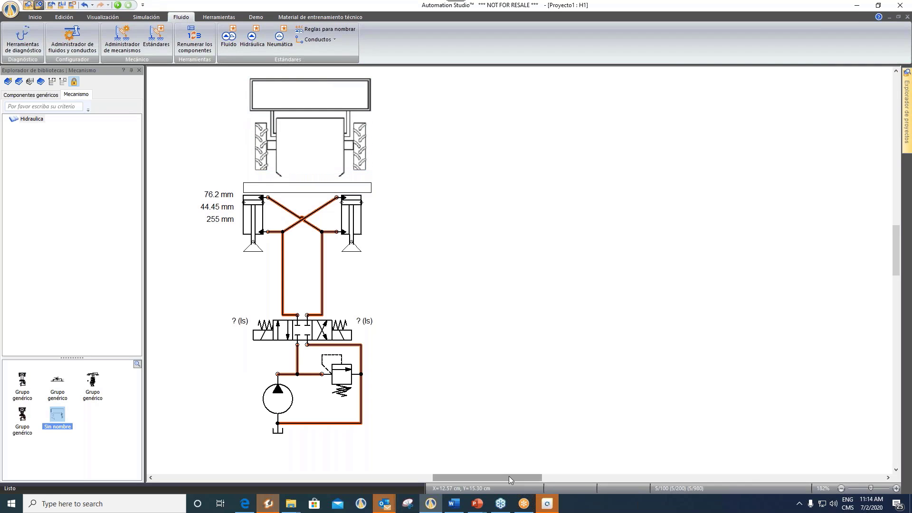
left_click_drag(509, 477, 501, 477)
left_click(400, 103)
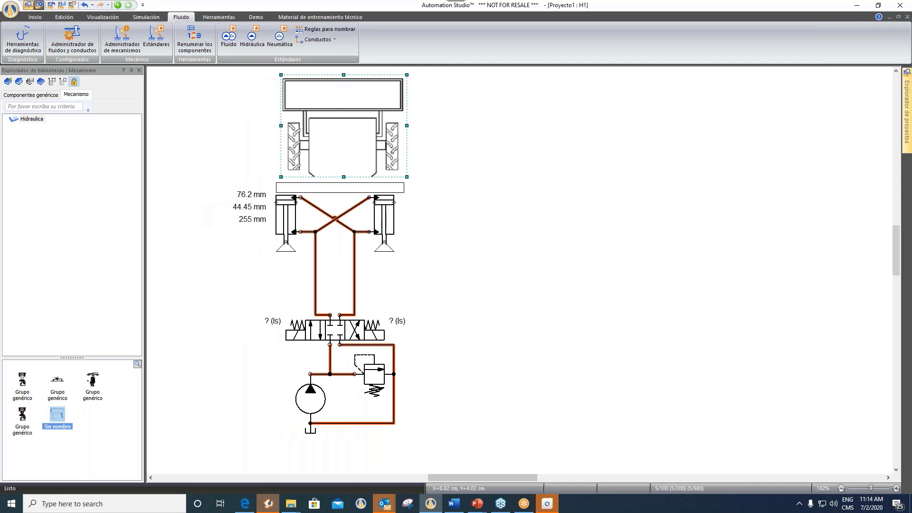
left_click_drag(386, 116, 372, 121)
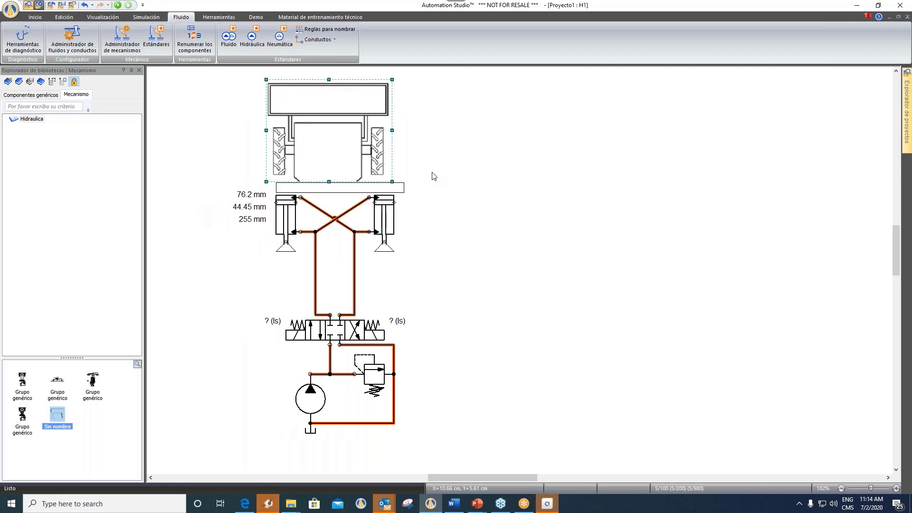
left_click(433, 177)
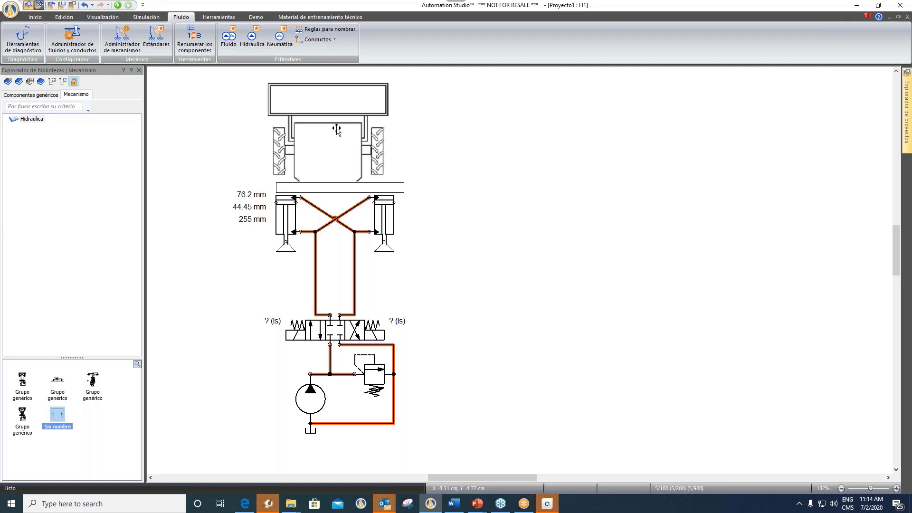
- Delete the vehicle drawing above the hydraulic circuit
left_click(302, 94)
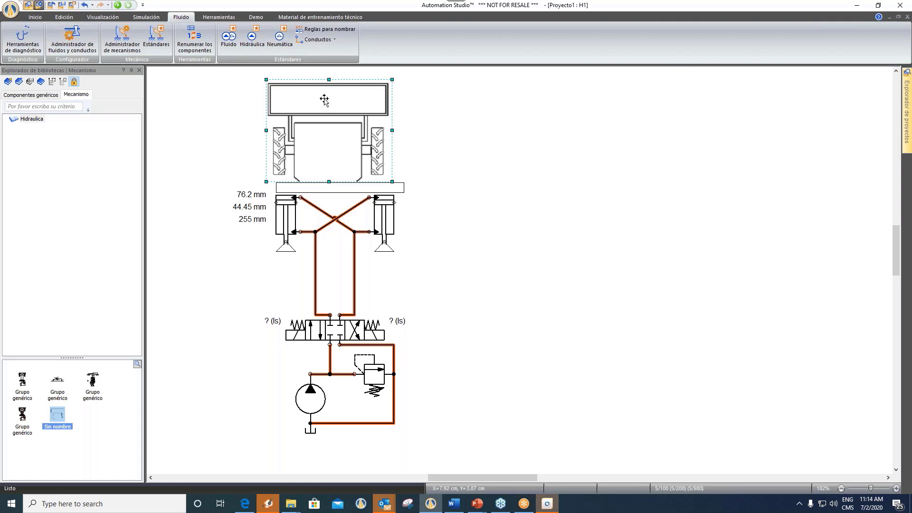
left_click(496, 146)
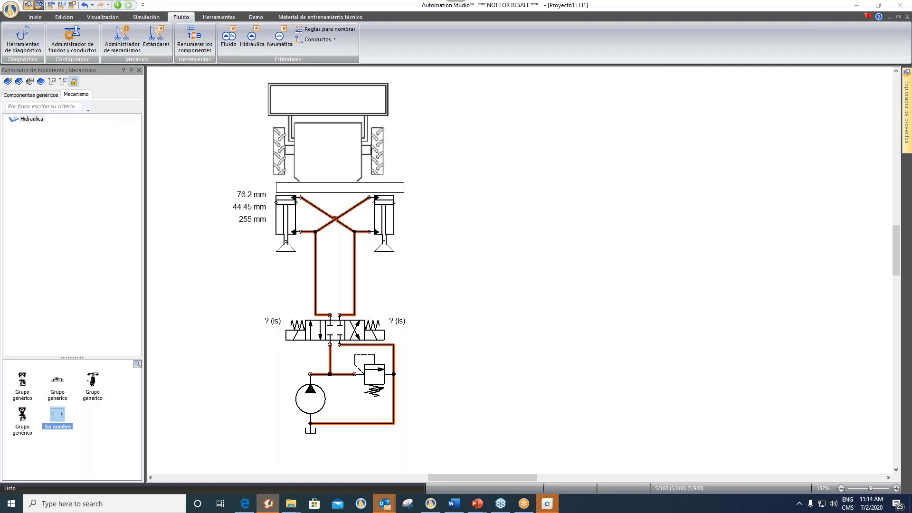
left_click(324, 127)
key("Delete")
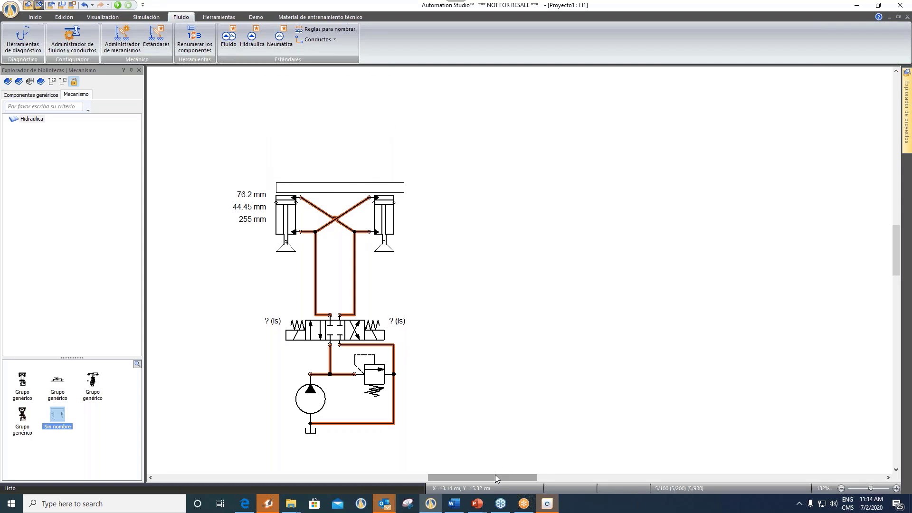
- Switch the library explorer to the generic components and set it to hide automatically
left_click_drag(495, 475, 506, 471)
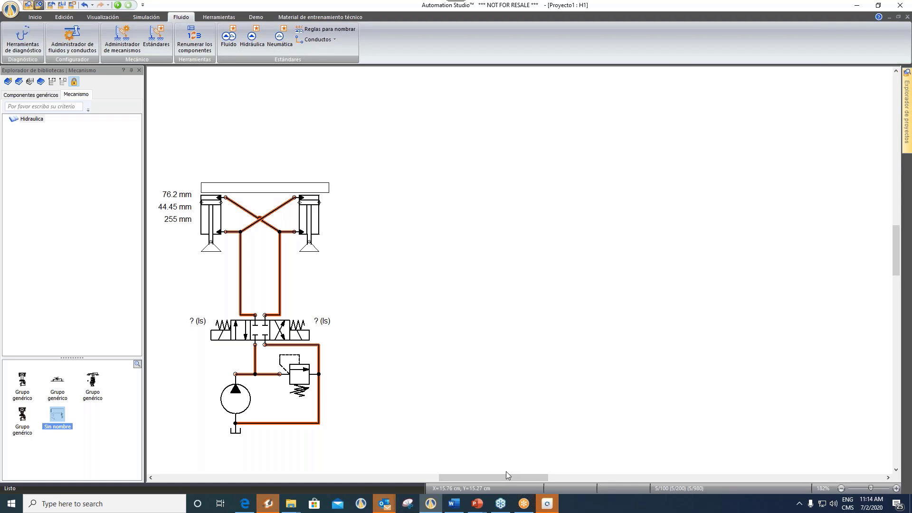
left_click(30, 97)
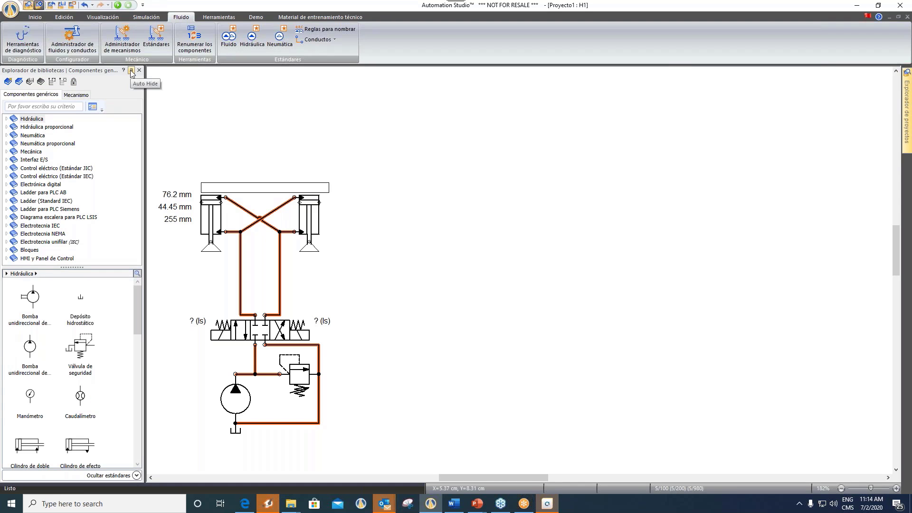
left_click(132, 71)
left_click_drag(367, 477, 378, 476)
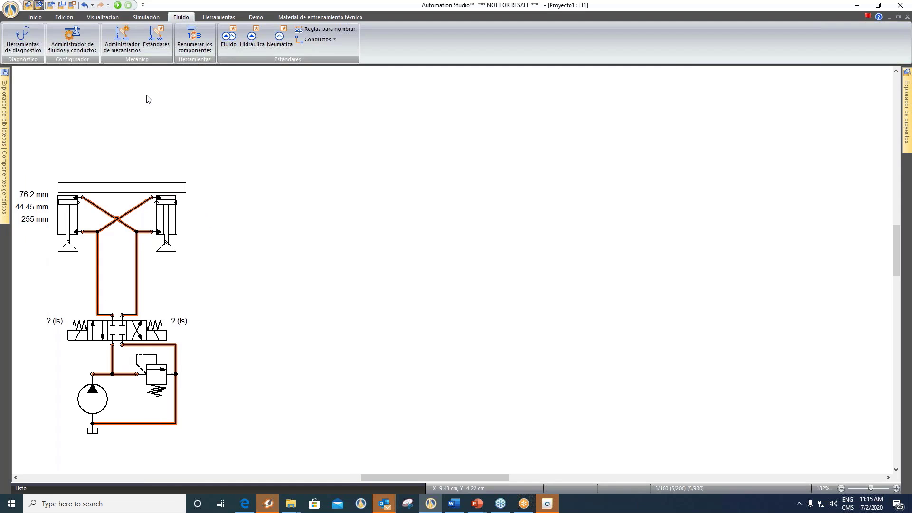
- Open the mechanism manager and place its window beside the hydraulic circuit so the circuit stays uncovered
left_click(123, 45)
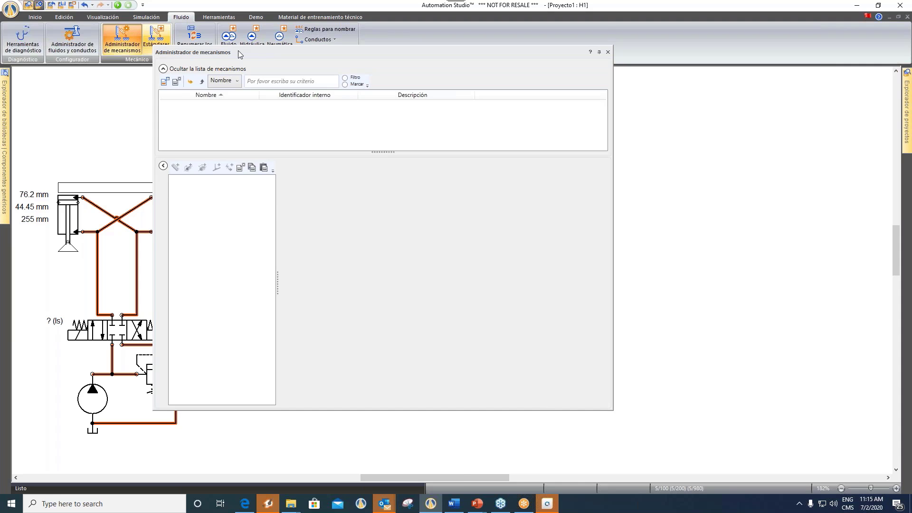
left_click_drag(238, 50, 355, 92)
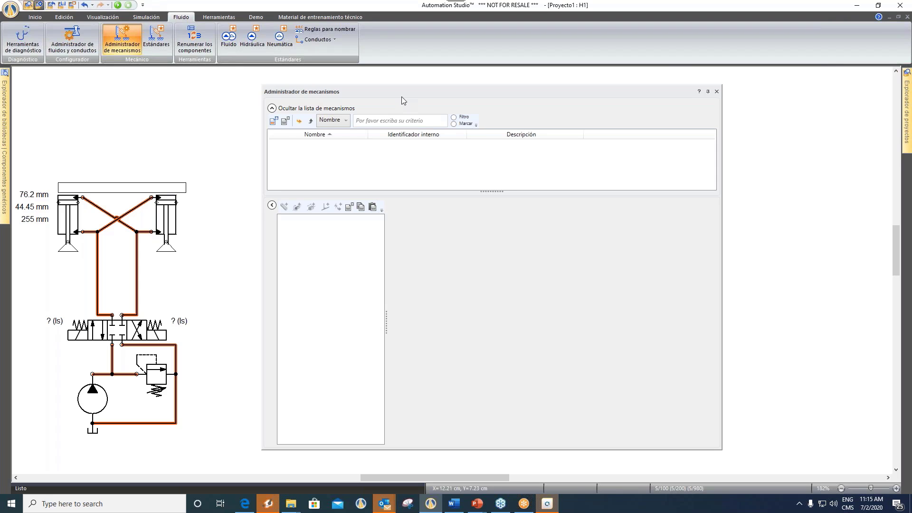
left_click_drag(401, 95, 384, 99)
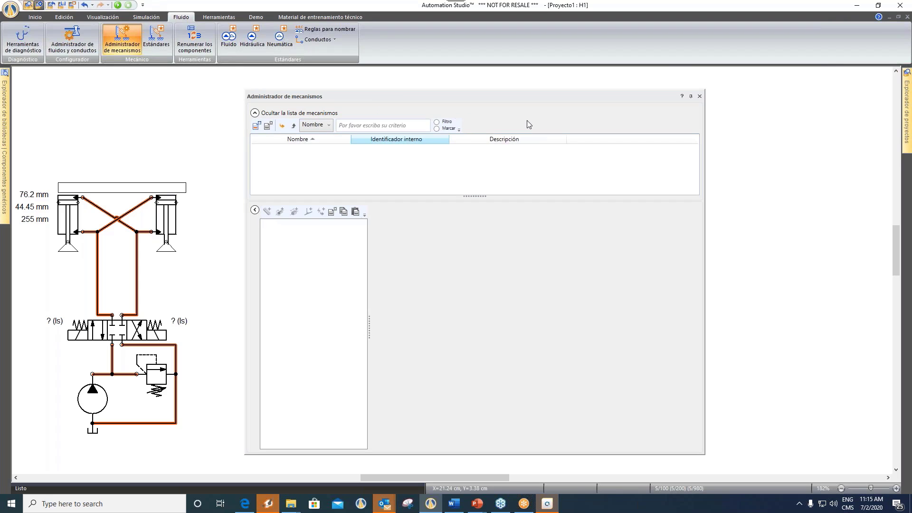
left_click(54, 177)
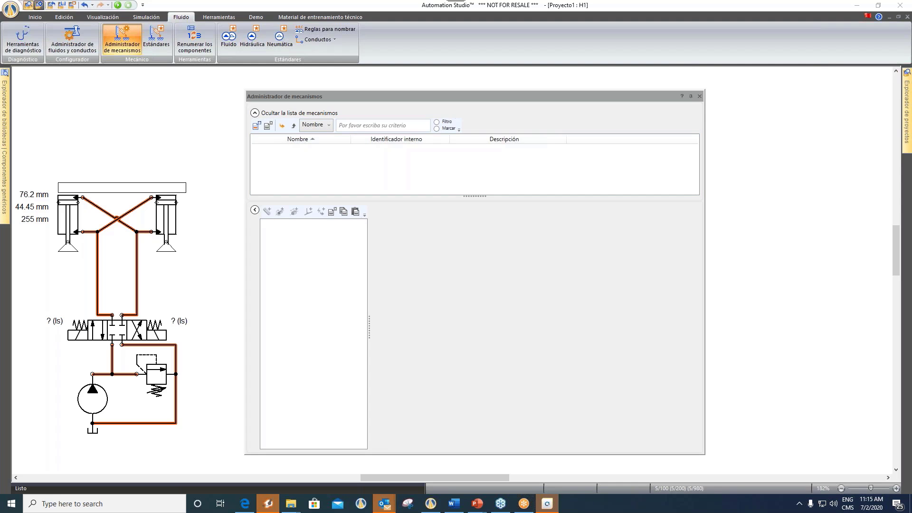
- Switch to the PowerPoint presentation and review slide 17, "Notas a tener en cuenta", and the introduction on slide 16
key("alt+Tab")
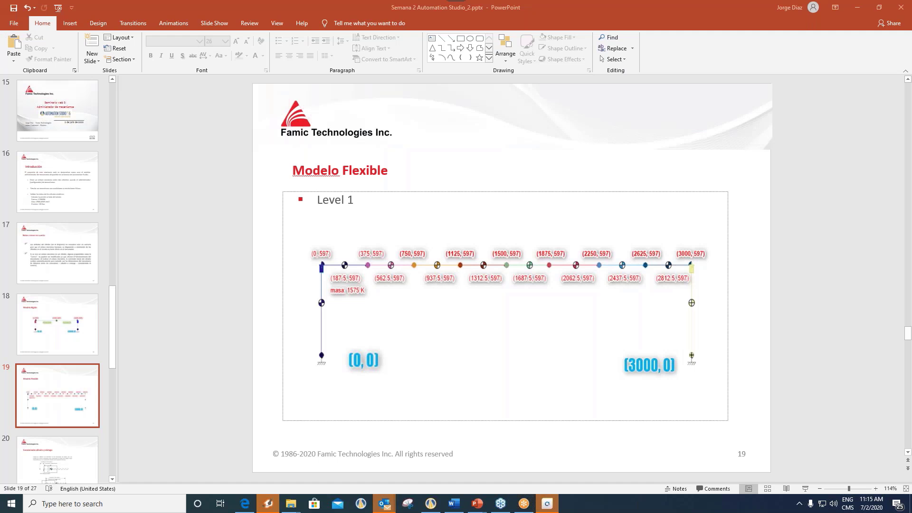
left_click(58, 254)
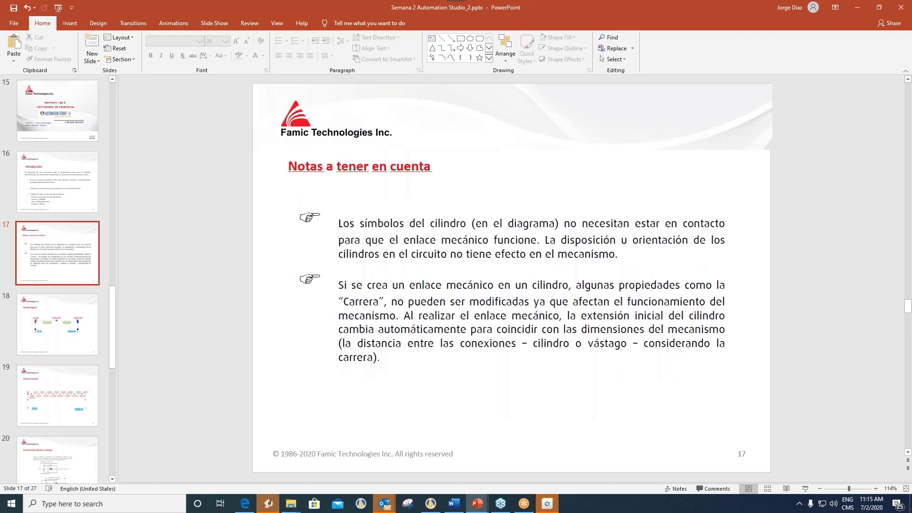
key("Up")
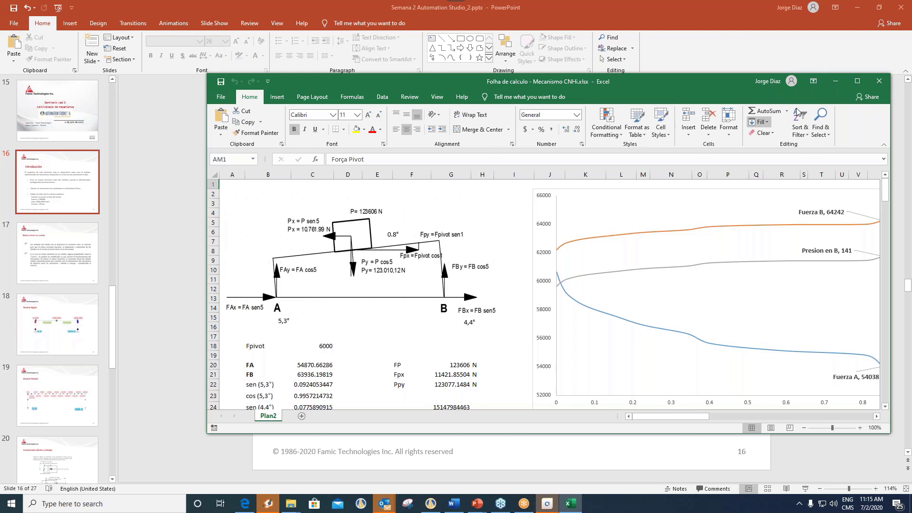
- Maximize the Excel workbook "Folha de calculo - Mecanismo CNHi.xlsx" and examine its force diagram and calculations up close
left_click(857, 82)
left_click(271, 209)
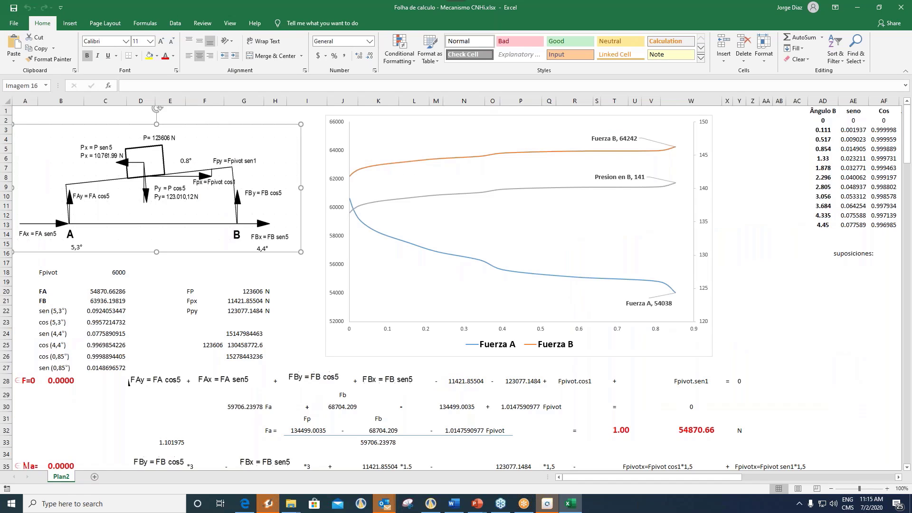
left_click(205, 311)
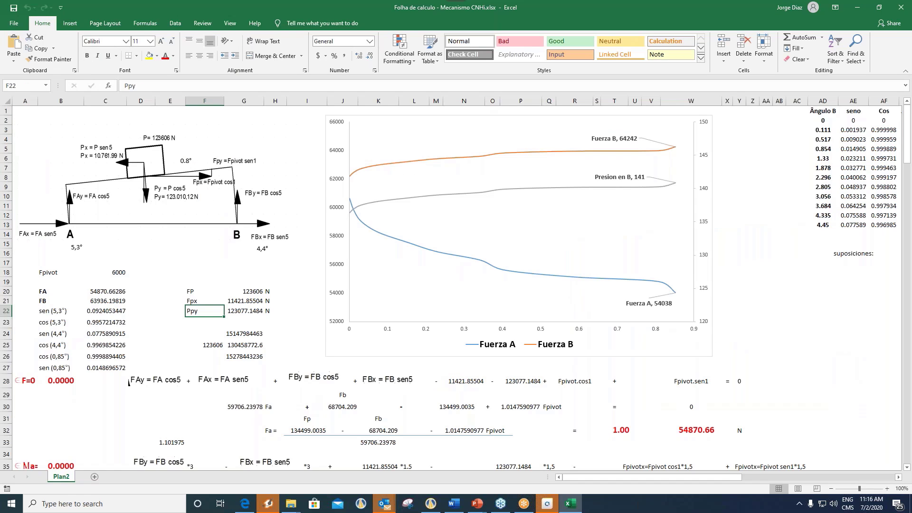
scroll(294, 278, "up", 2, "ctrl")
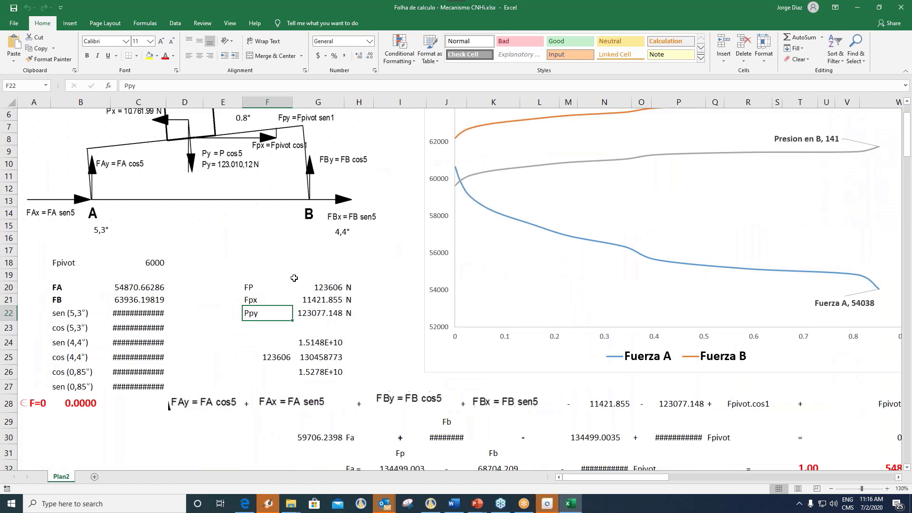
scroll(260, 214, "up", 1, "ctrl")
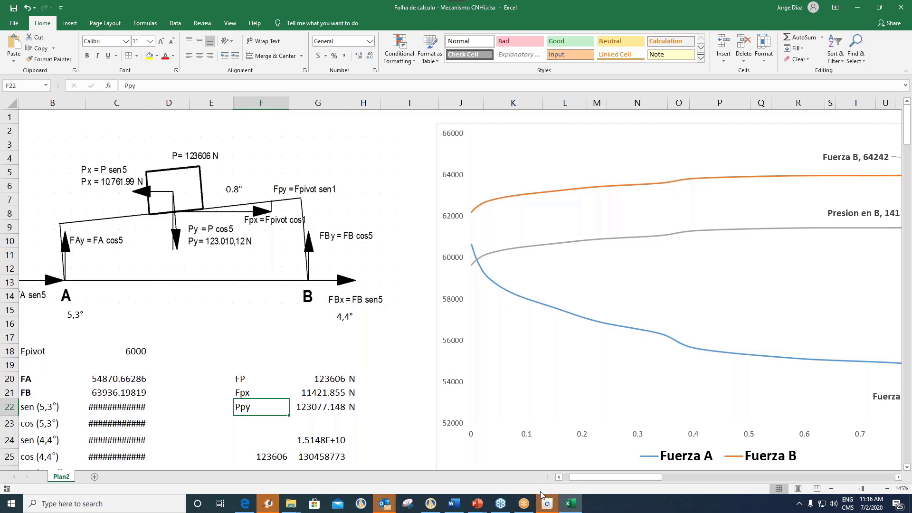
- Switch to the PowerPoint presentation, compare slides 18 "Modelo Rígido" and 19 "Modelo Flexible", and minimize it to return to Automation Studio
left_click(484, 509)
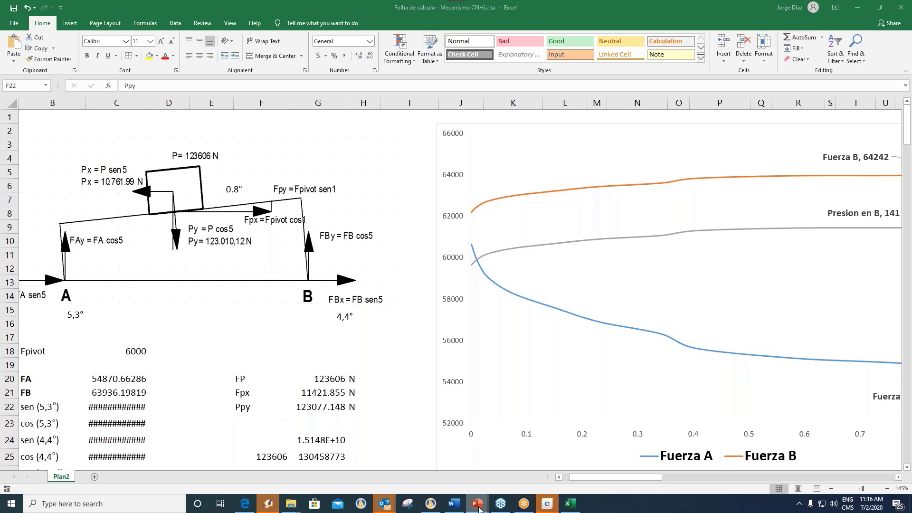
mouse_move(478, 508)
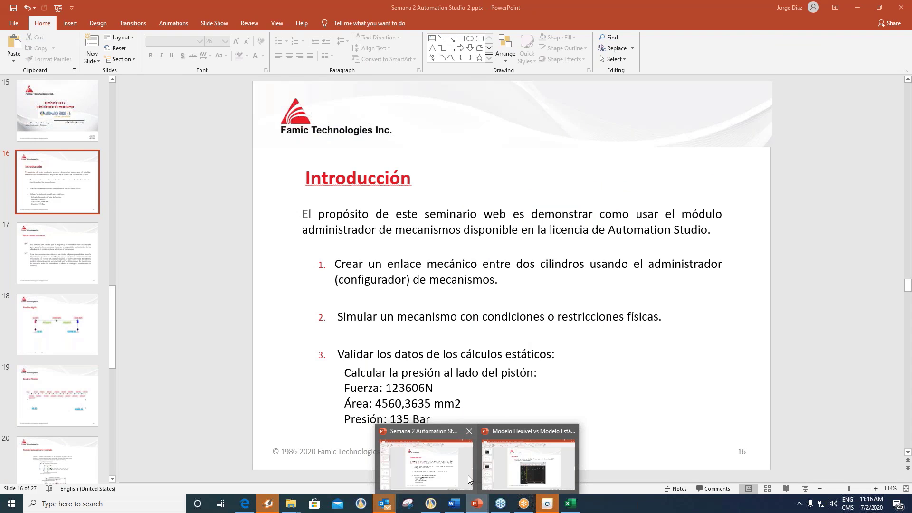
left_click(468, 475)
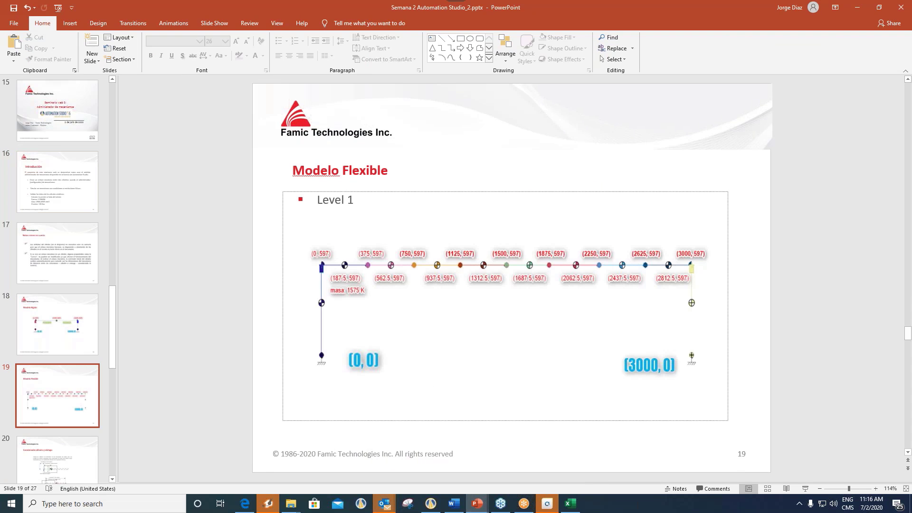
scroll(548, 269, "up", 1)
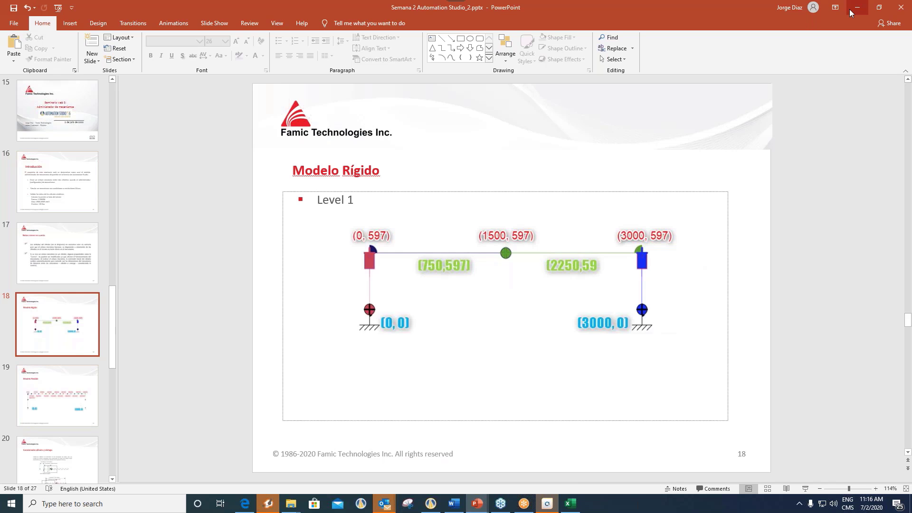
key("Page_Down")
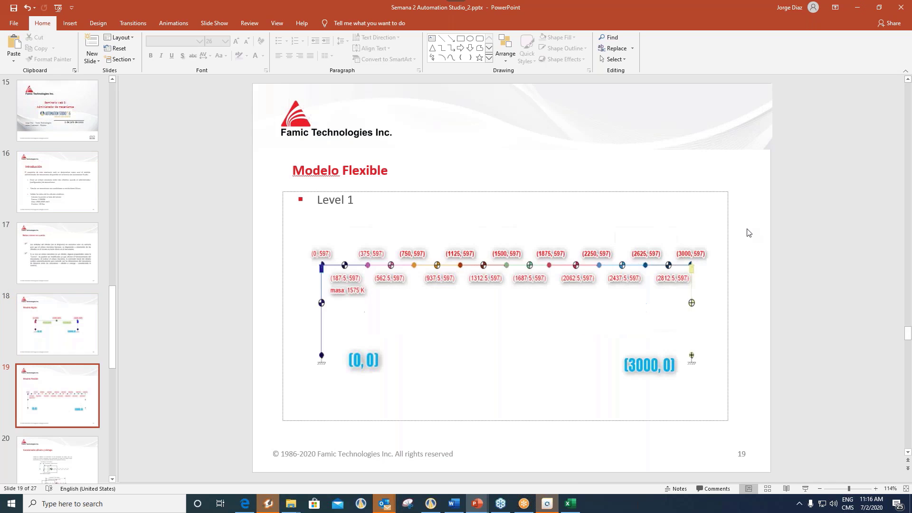
left_click(859, 6)
left_click(856, 9)
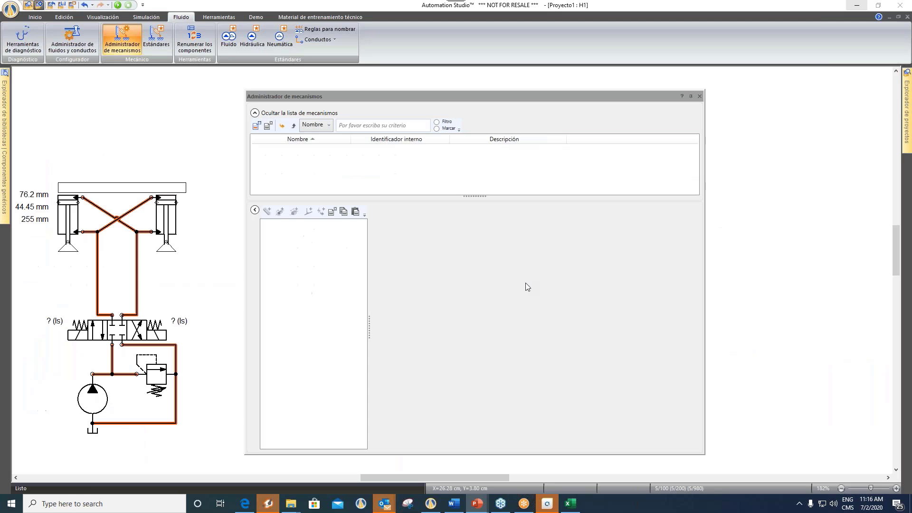
- Open the left double-acting cylinder's properties, examine its piston-side area (Ap), and close the properties
left_click(70, 224)
double_click(70, 224)
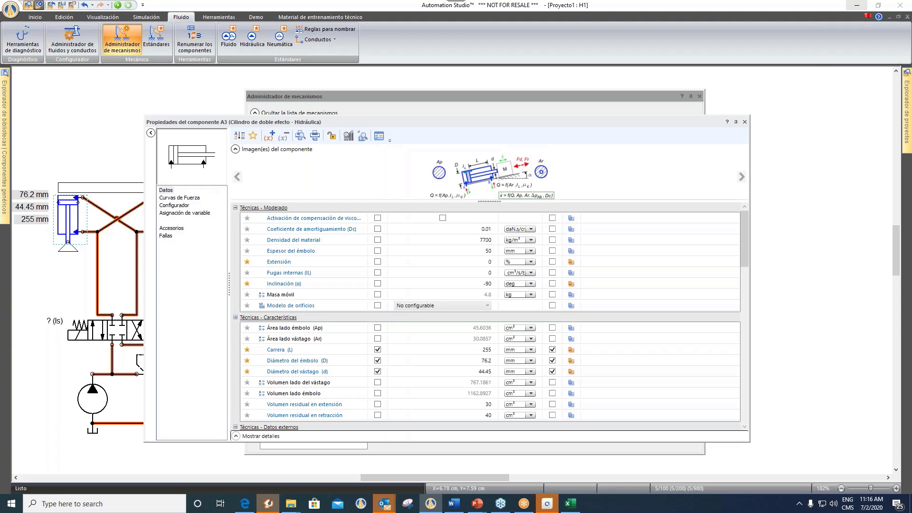
left_click(468, 331)
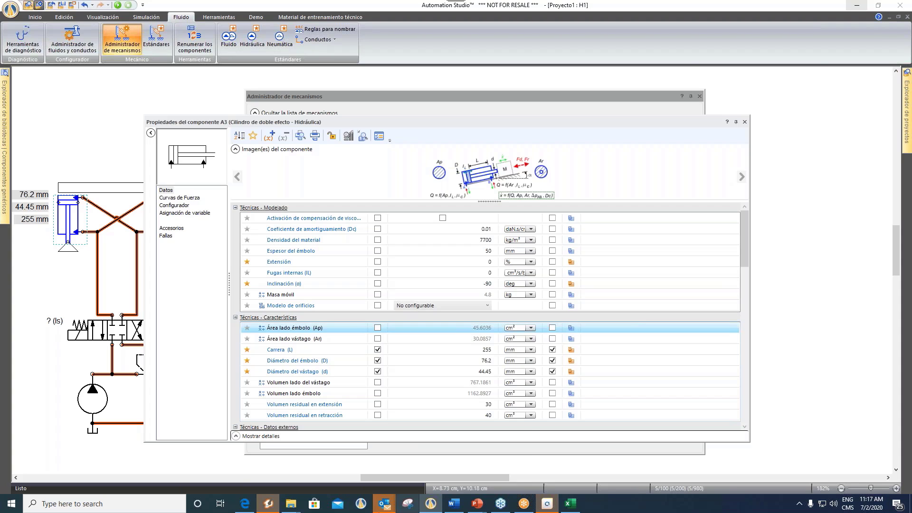
left_click(745, 122)
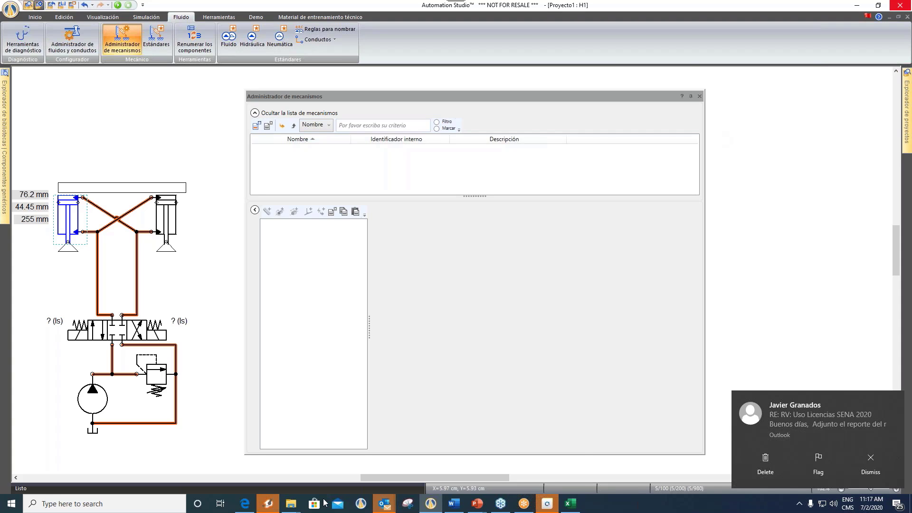
- Switch to the PowerPoint presentation to check the rigid-model coordinates on slide 18, and return to Automation Studio
left_click(487, 502)
left_click(426, 461)
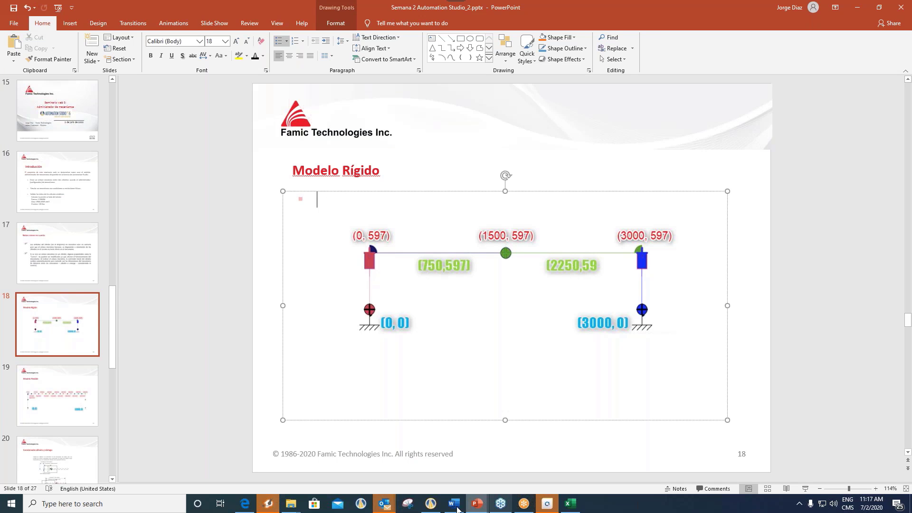
left_click(440, 510)
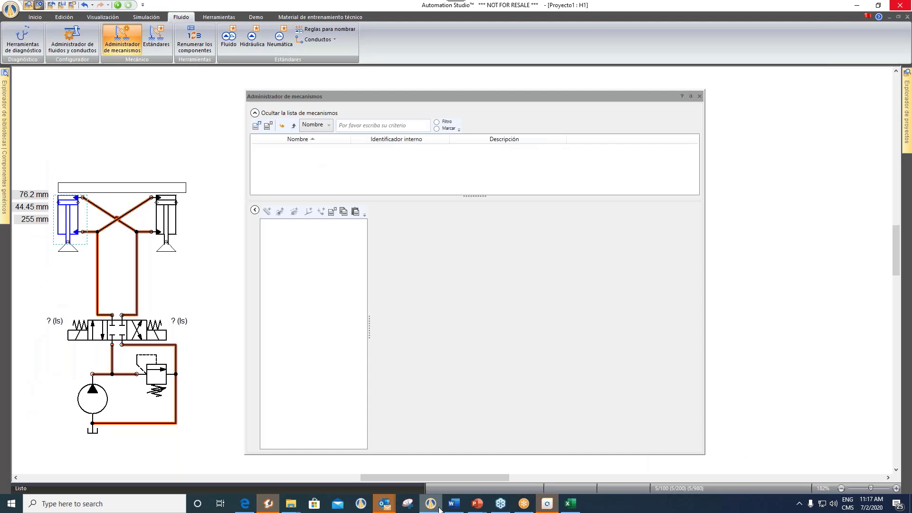
- Close the mechanism manager to clear the drawing area and bring up slide 18, "Modelo Rígido", in PowerPoint
left_click(336, 96)
left_click_drag(336, 95, 452, 119)
left_click(816, 120)
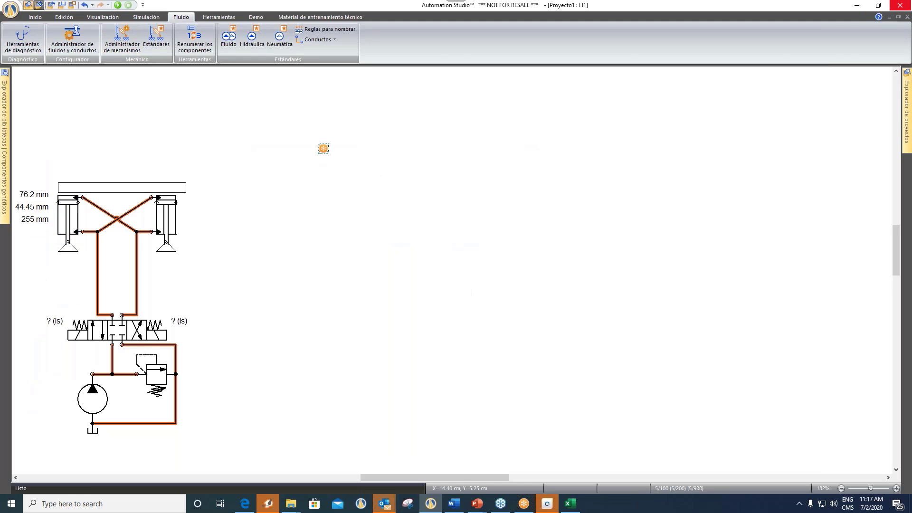
mouse_move(524, 505)
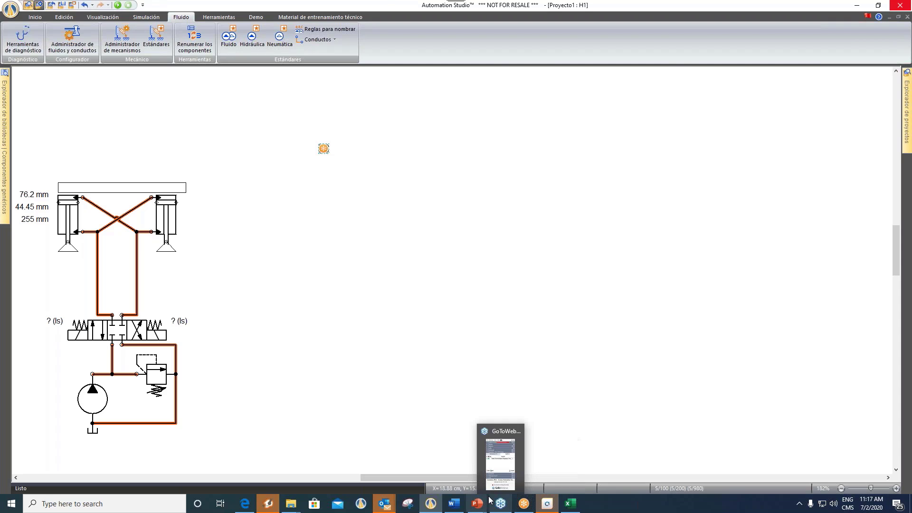
mouse_move(475, 504)
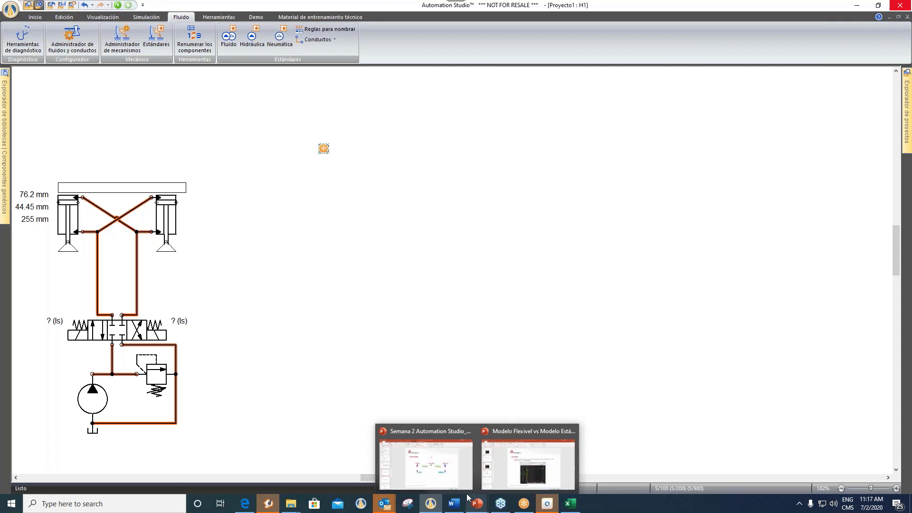
left_click(427, 456)
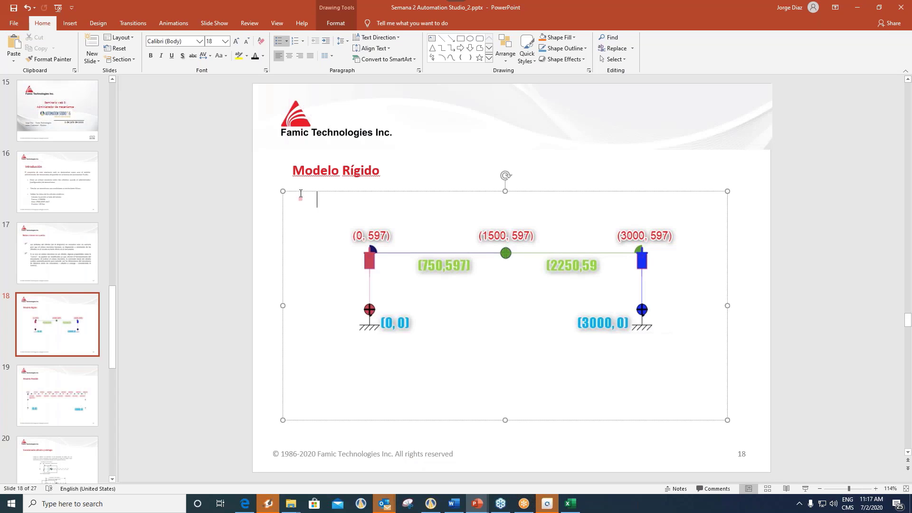
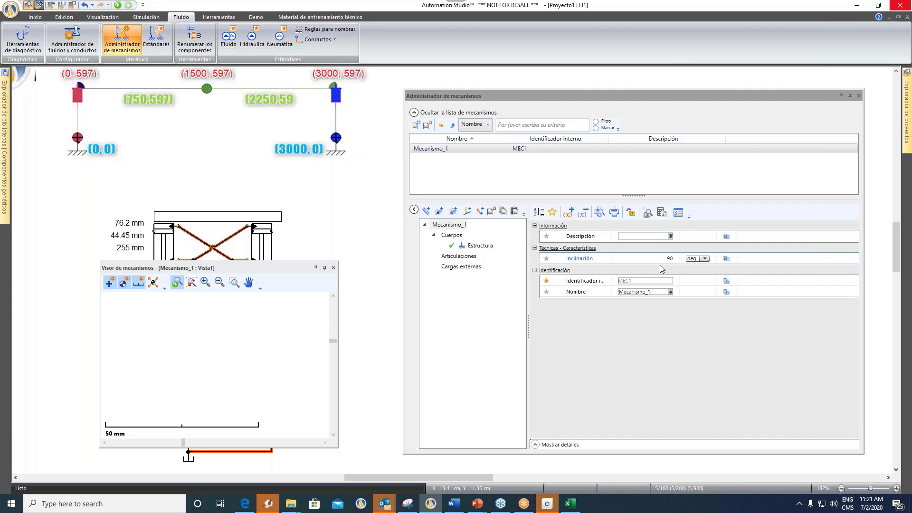
- Move the mechanism viewer off the circuit, simulate it to observe the two cylinders' movement, and stop the simulation
left_click(626, 236)
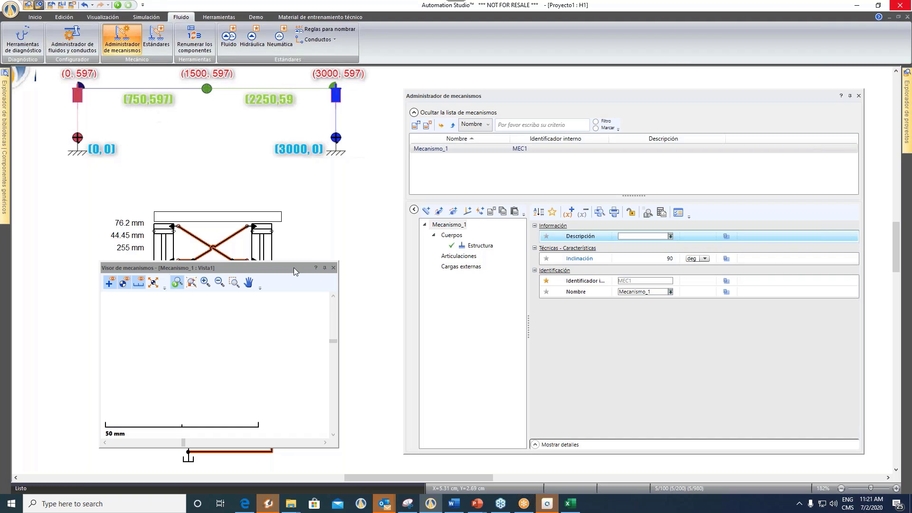
left_click_drag(293, 267, 54, 276)
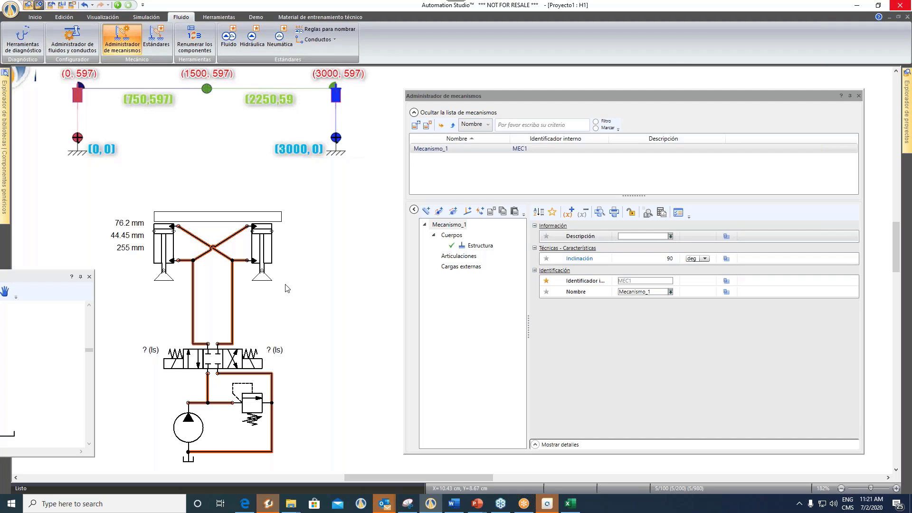
left_click(118, 5)
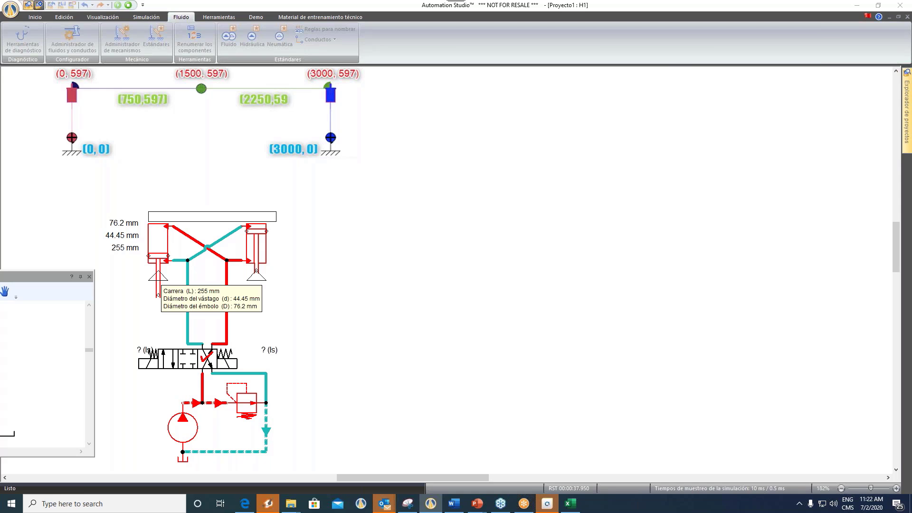
left_click(129, 5)
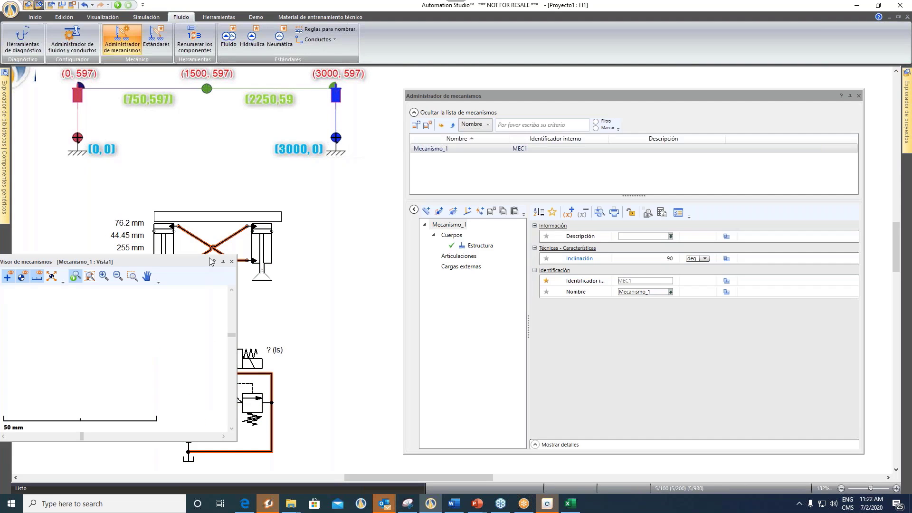
- Place the mechanism viewer beside the mechanism manager and add a mechanical node with default coordinates to the Estructura body
left_click_drag(212, 261, 312, 221)
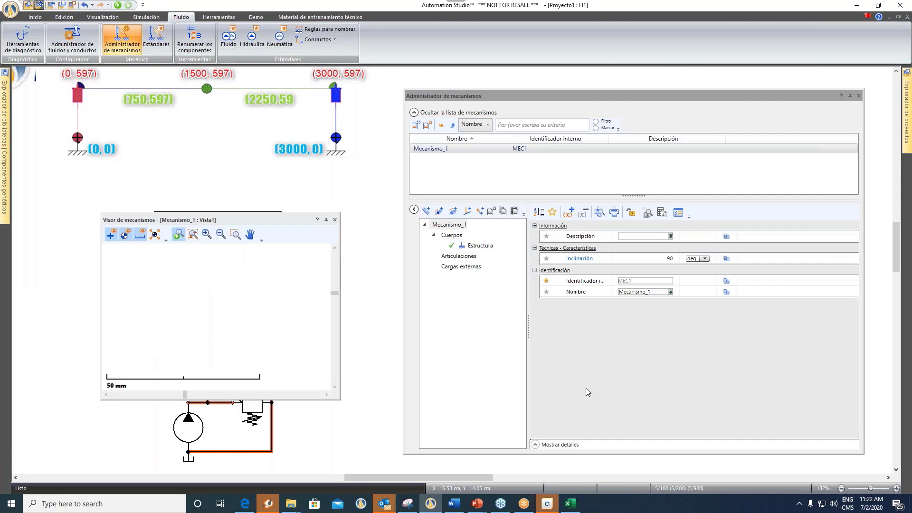
left_click(481, 246)
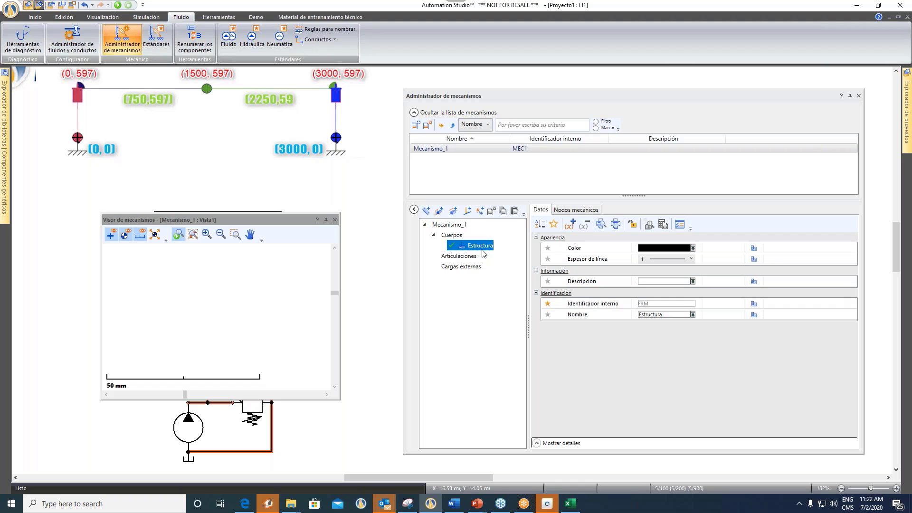
left_click(575, 210)
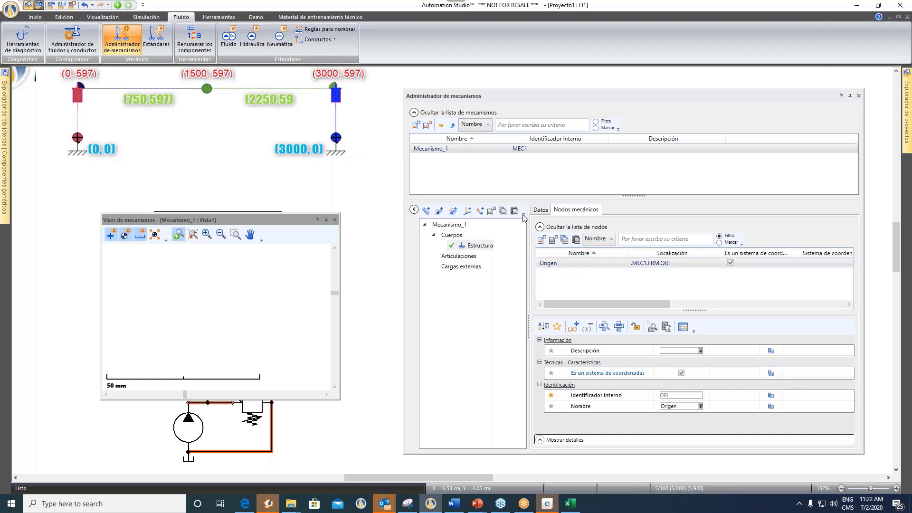
left_click(542, 241)
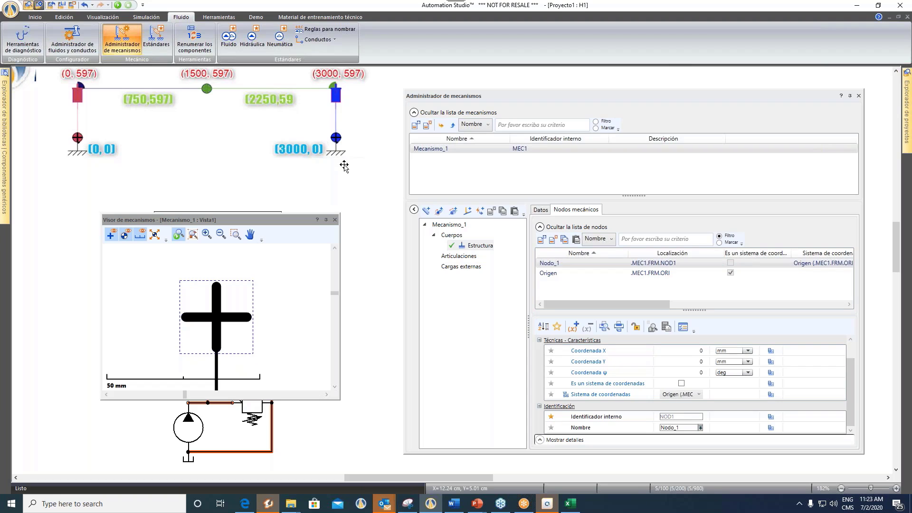
- Add a second mechanical node to the Estructura body and set its X coordinate to 3000 mm
left_click(542, 240)
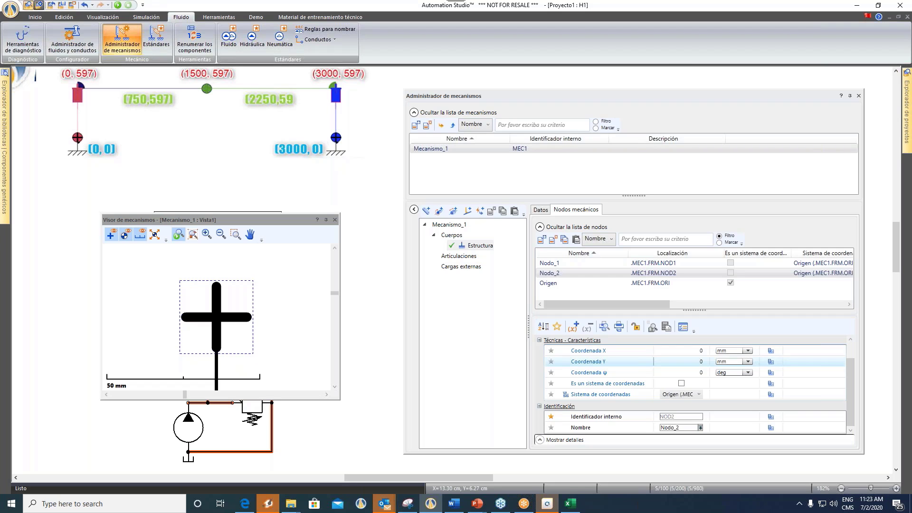
left_click(676, 352)
left_click(675, 364)
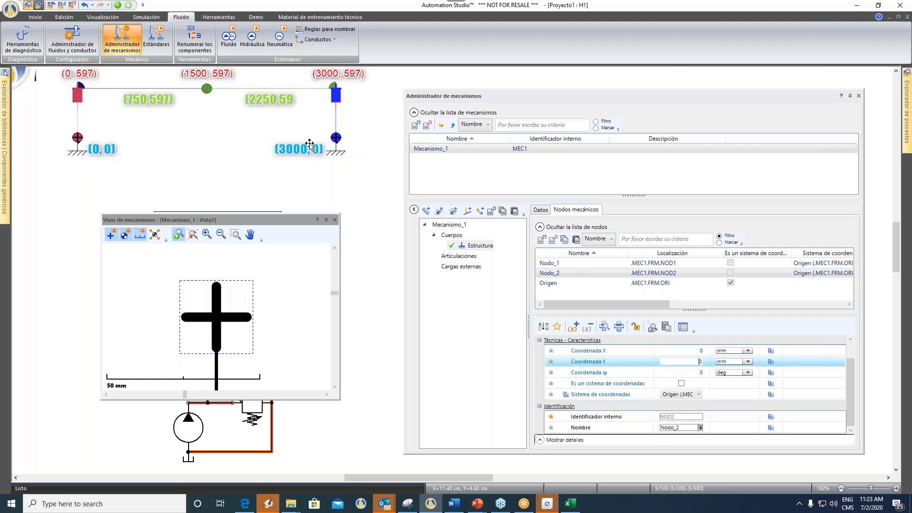
key("Up")
type("3")
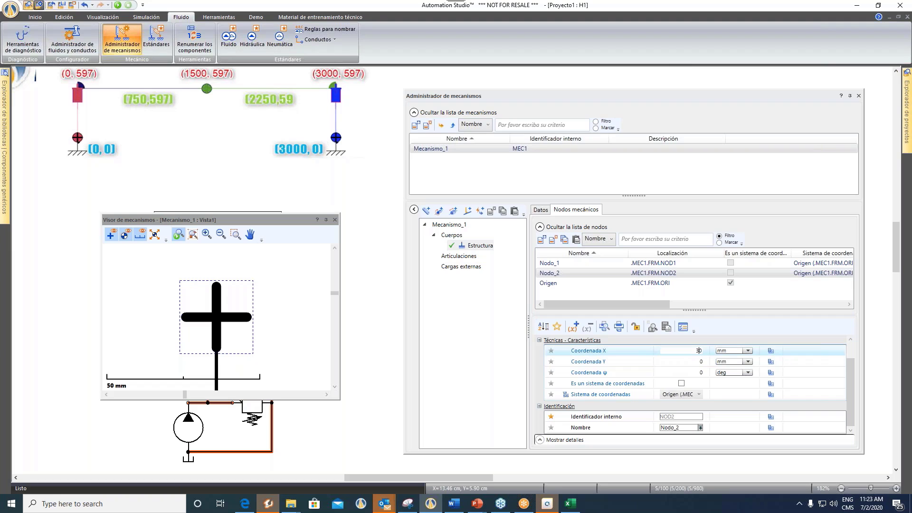
type("00")
key("Down")
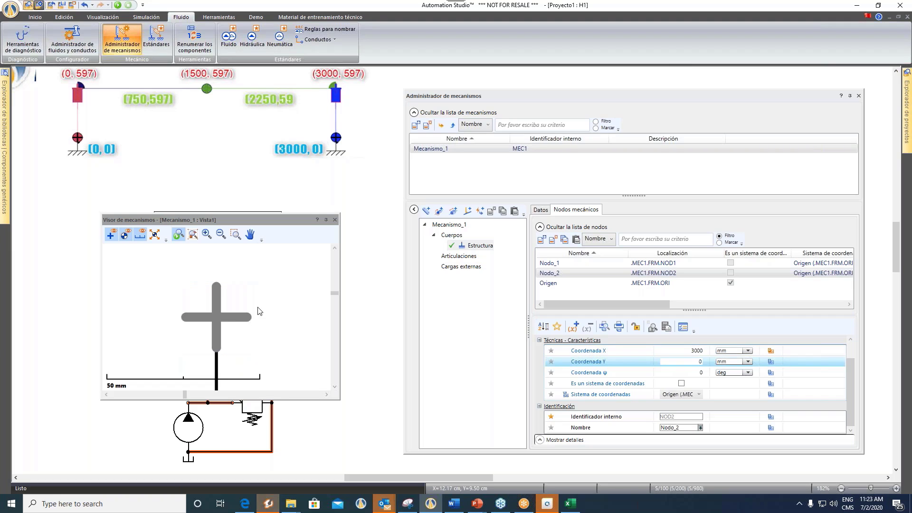
- Examine the placement of the two Estructura nodes in the Mecanismo_1 viewer and move the viewer down to uncover the cylinders
scroll(259, 311, "down", 2)
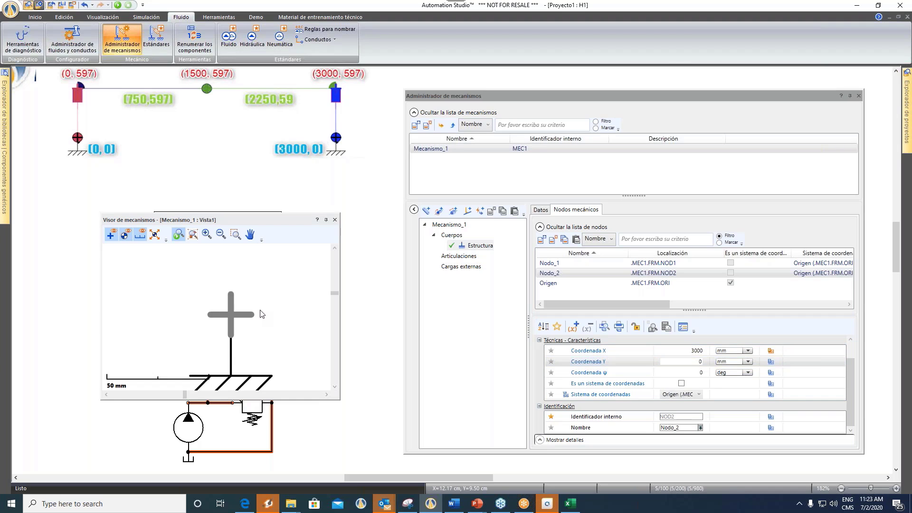
scroll(262, 314, "down", 2)
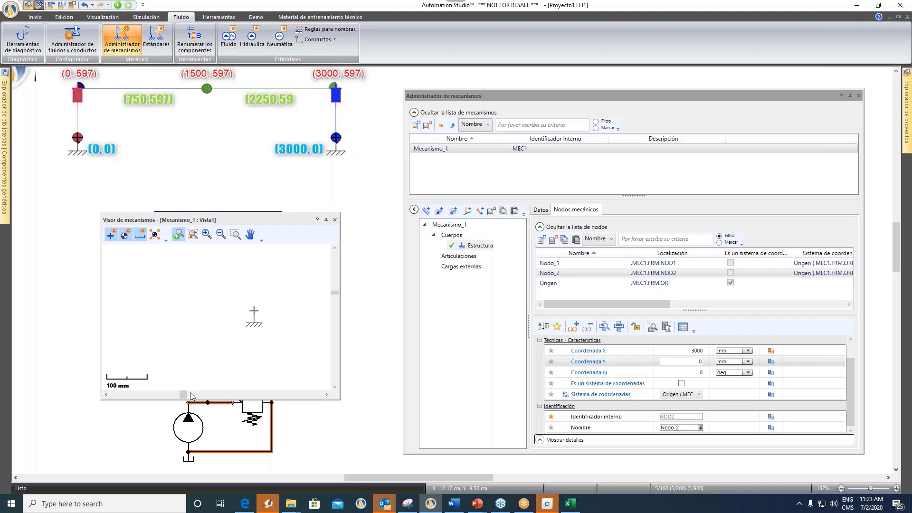
scroll(186, 376, "down", 3)
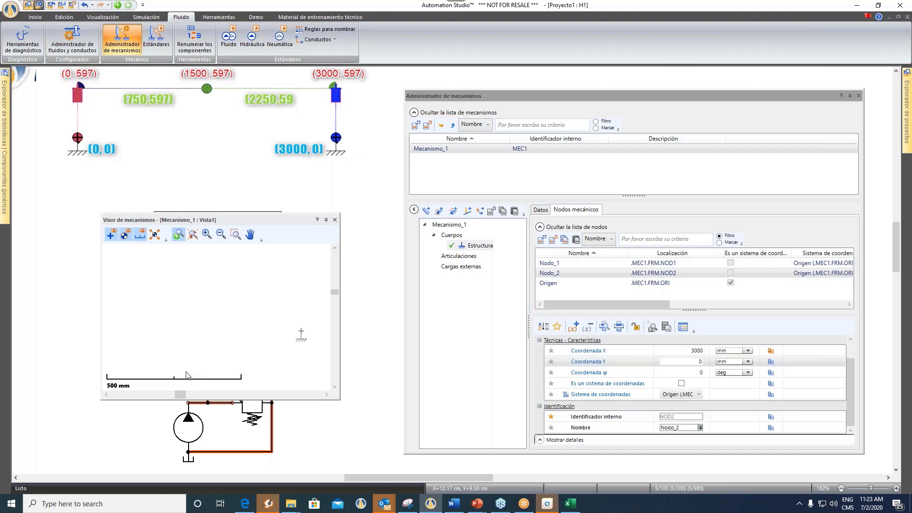
scroll(187, 380, "down", 3)
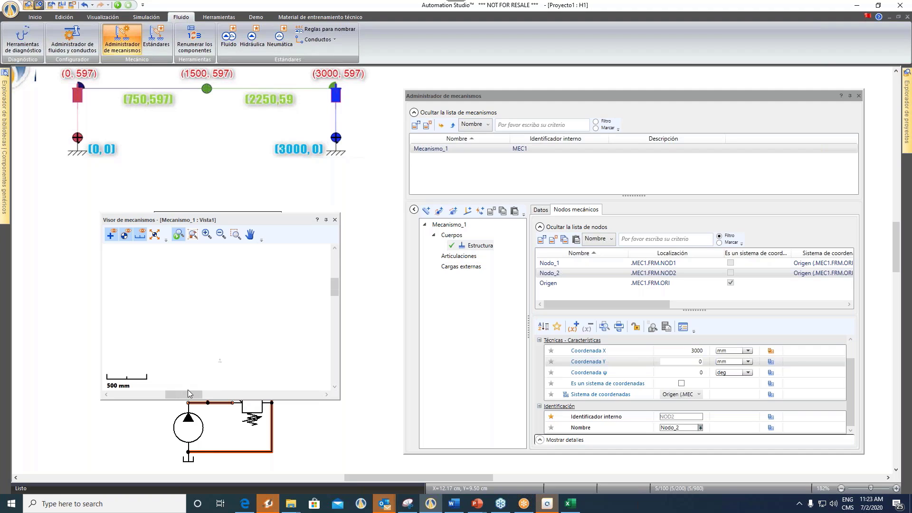
mouse_move(189, 394)
left_mouse_down()
mouse_move(227, 391)
mouse_move(207, 391)
left_mouse_up()
scroll(206, 370, "up", 2)
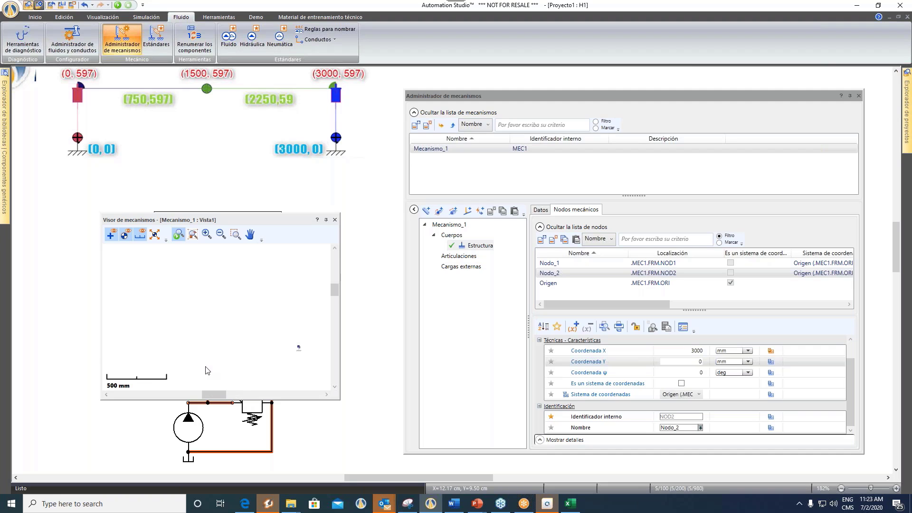
scroll(207, 370, "up", 1)
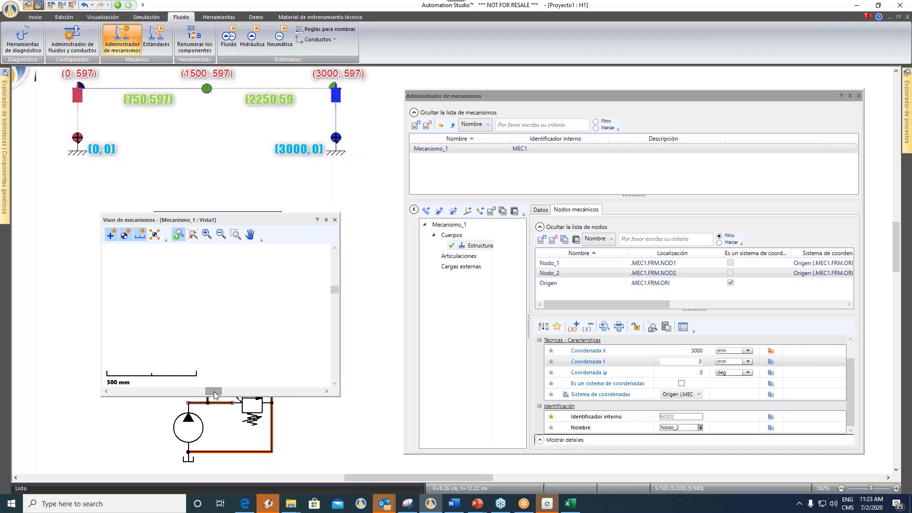
scroll(221, 374, "up", 1)
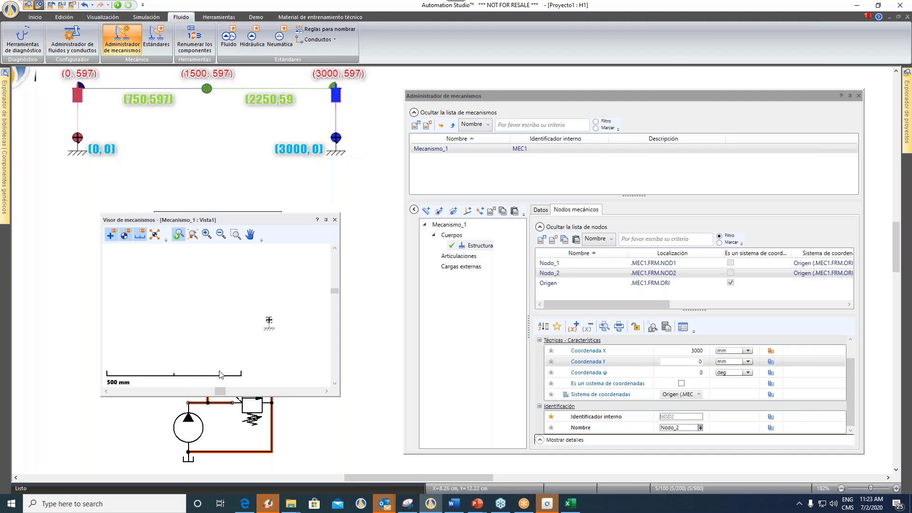
left_click_drag(220, 390, 187, 381)
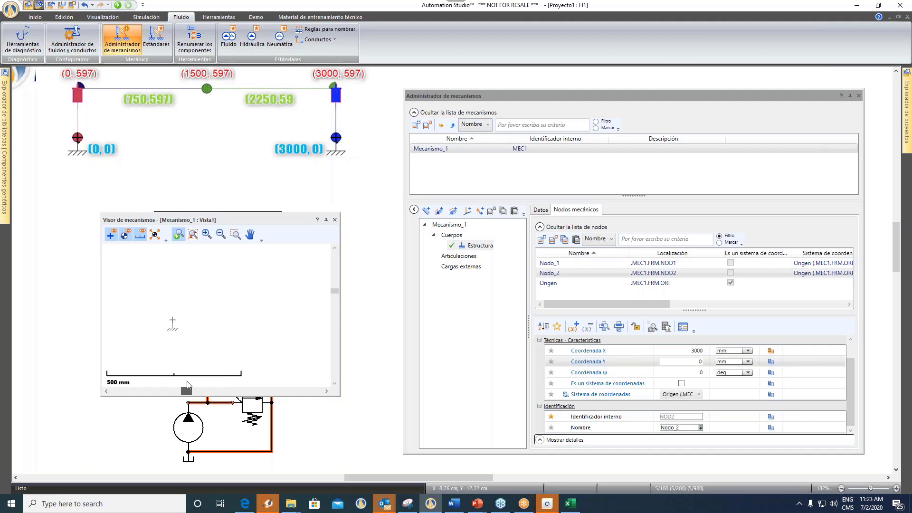
scroll(210, 316, "down", 3)
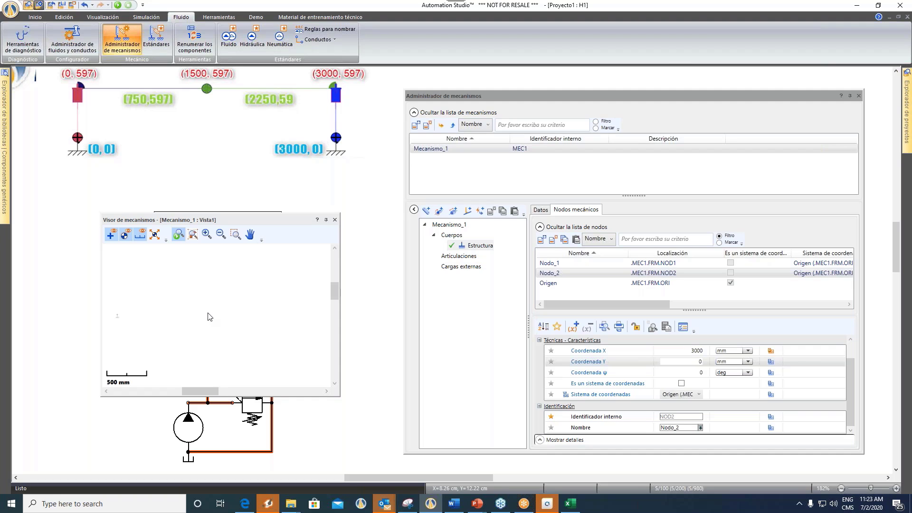
scroll(210, 317, "down", 2)
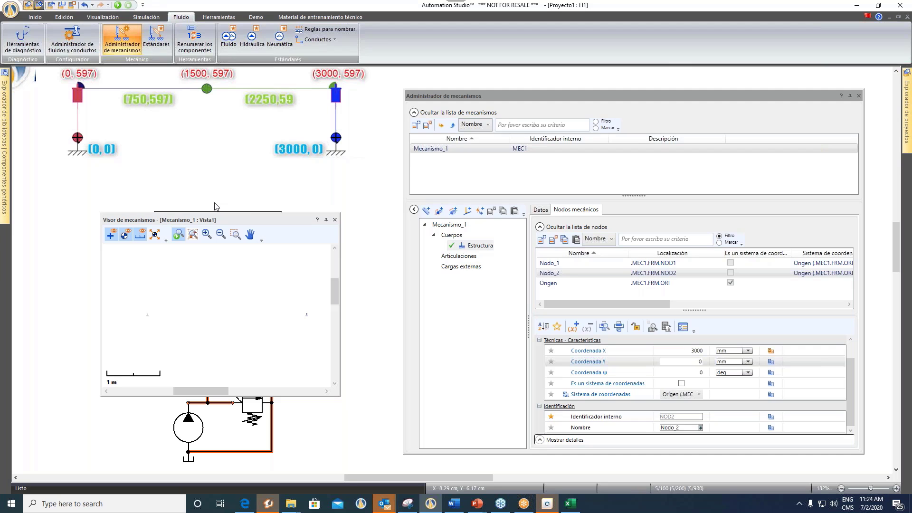
left_click_drag(229, 219, 229, 318)
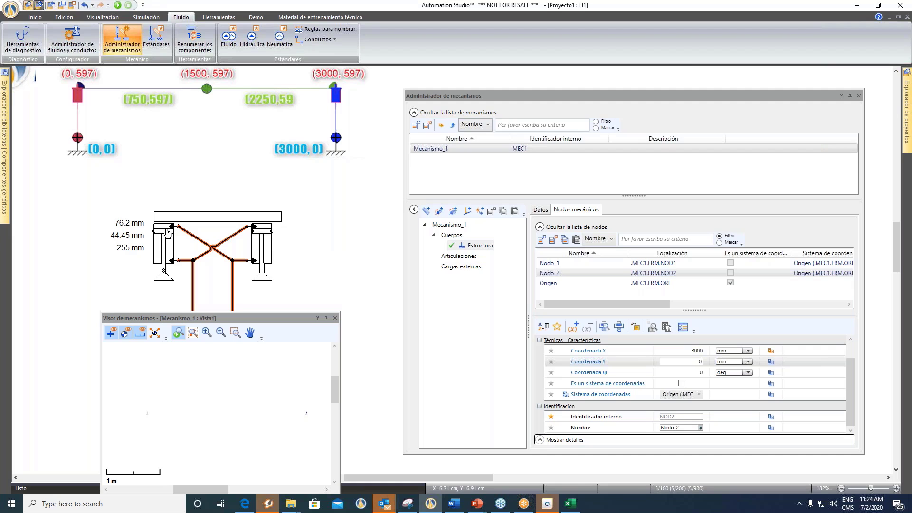
mouse_move(170, 232)
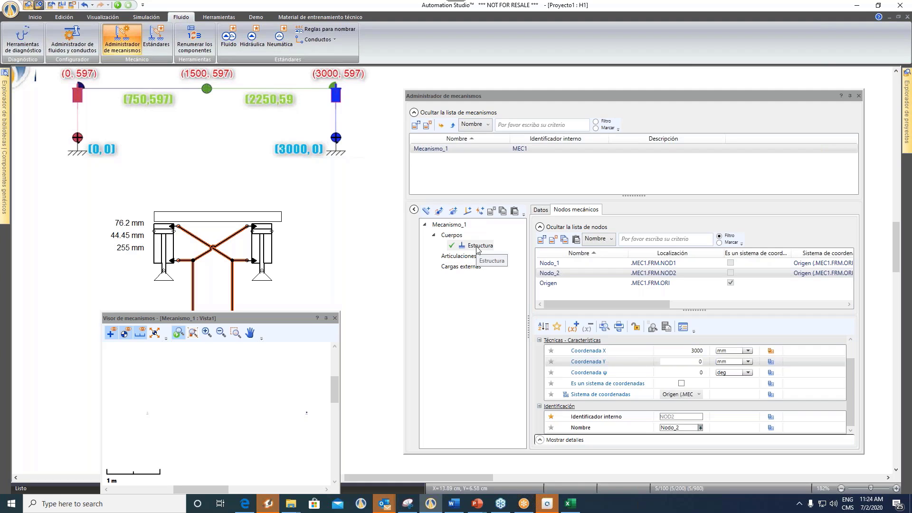
- Add a body to Mecanismo_1 and create a second mechanism with two bodies
left_click(427, 213)
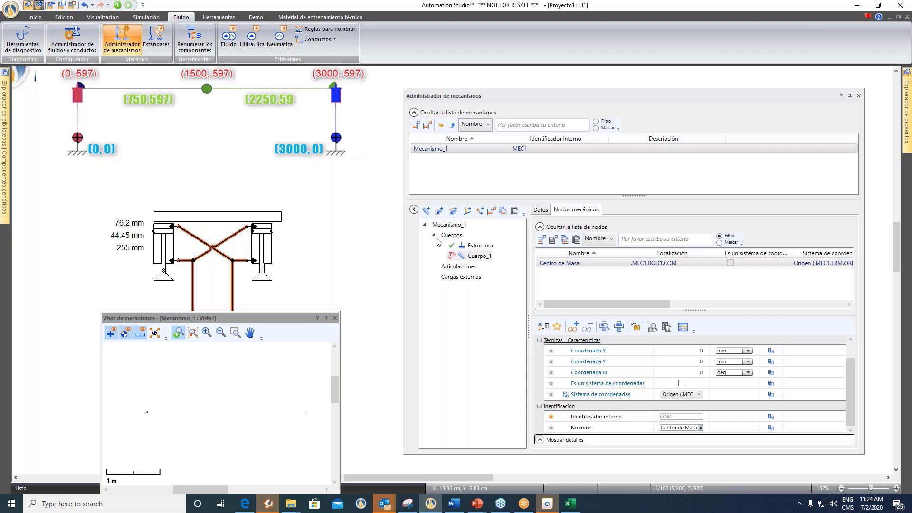
left_click(476, 256)
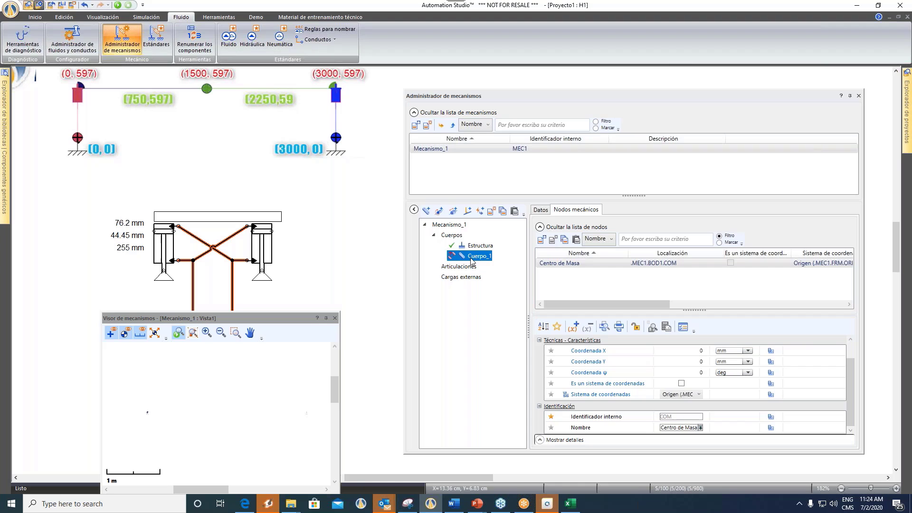
left_click(416, 126)
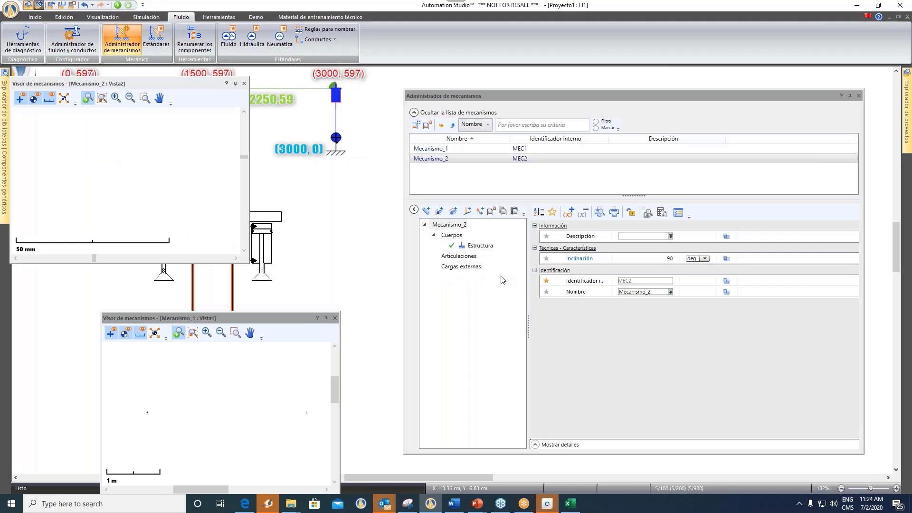
left_click(427, 211)
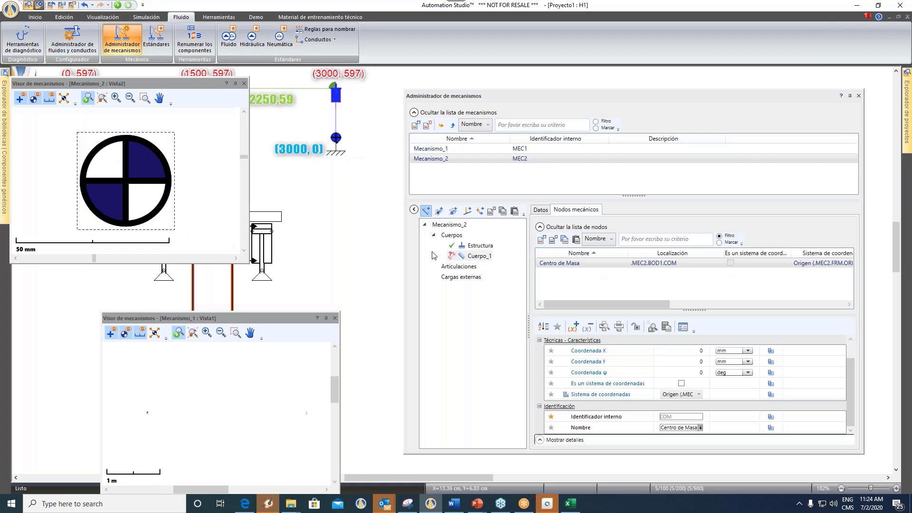
left_click(426, 211)
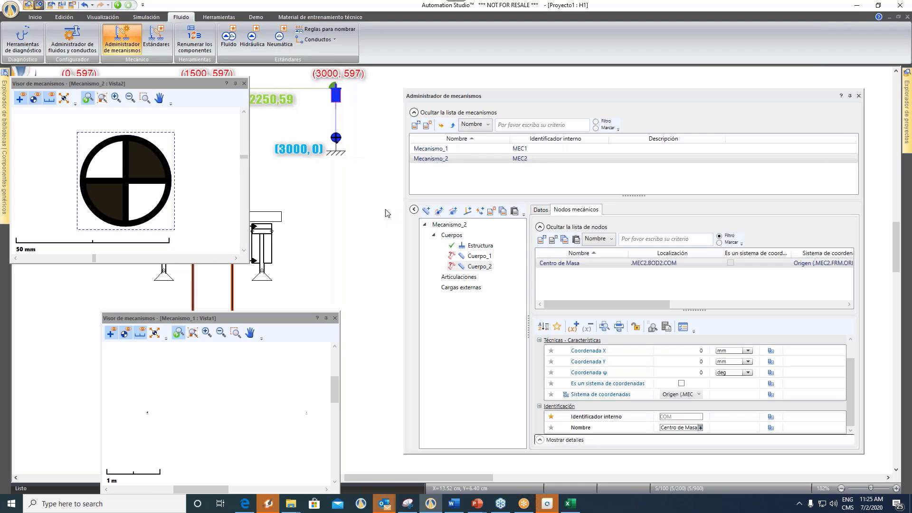
- Place the Mecanismo_2 viewer below the coordinate diagram and shift the mechanism manager upward, with Cuerpo_1 selected
left_click_drag(167, 84, 259, 176)
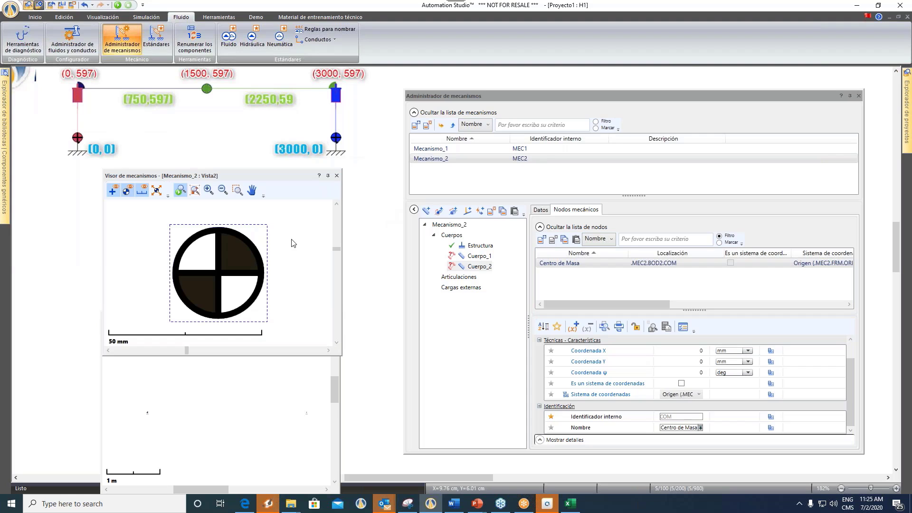
scroll(294, 243, "down", 3)
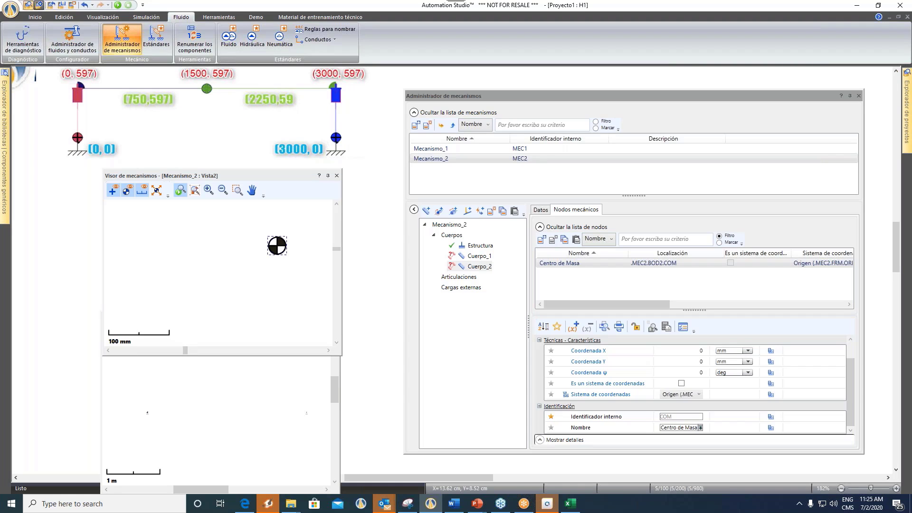
left_click(479, 256)
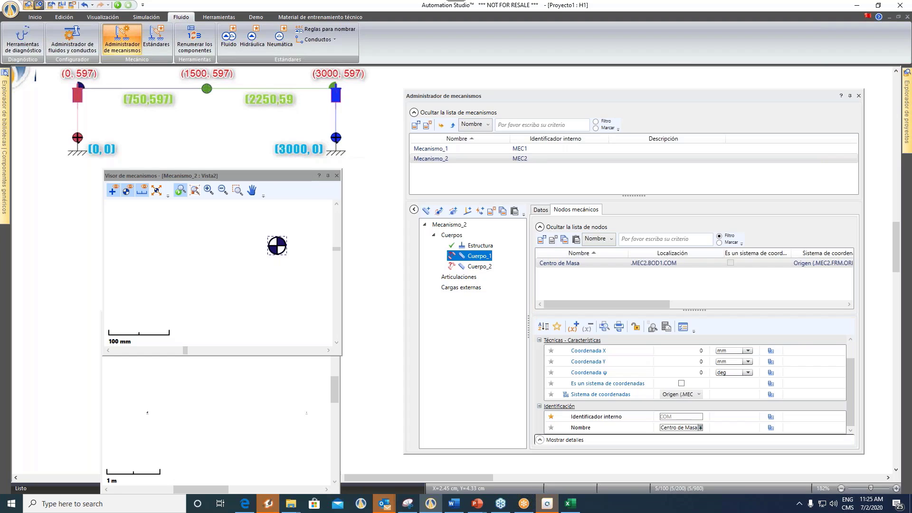
left_click(144, 222)
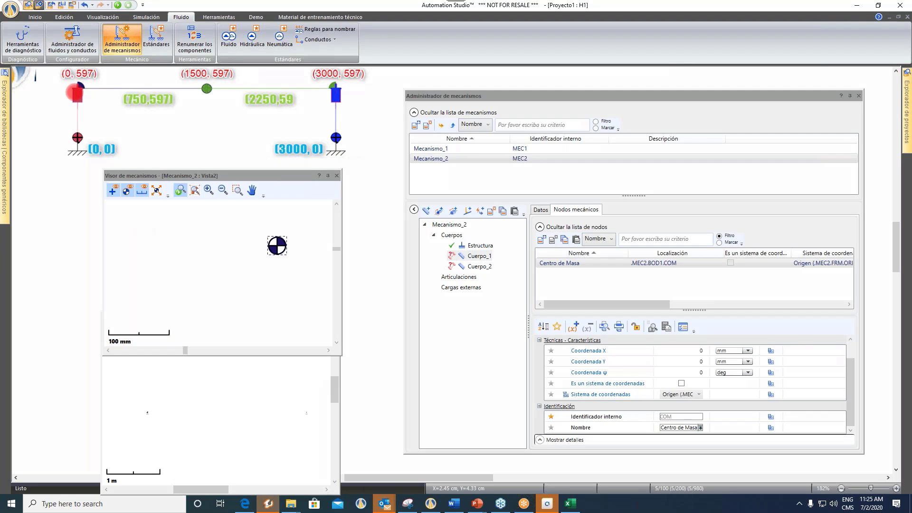
left_click(206, 90)
left_click(141, 88)
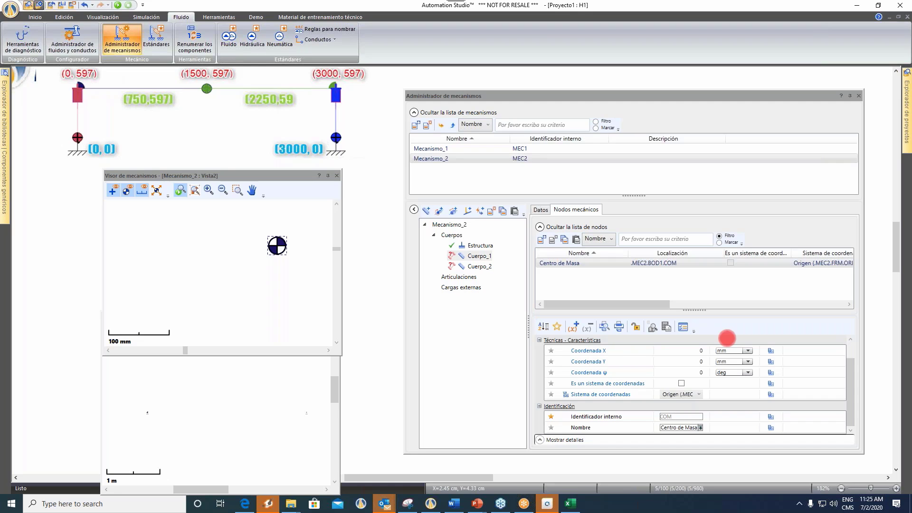
left_click(670, 297)
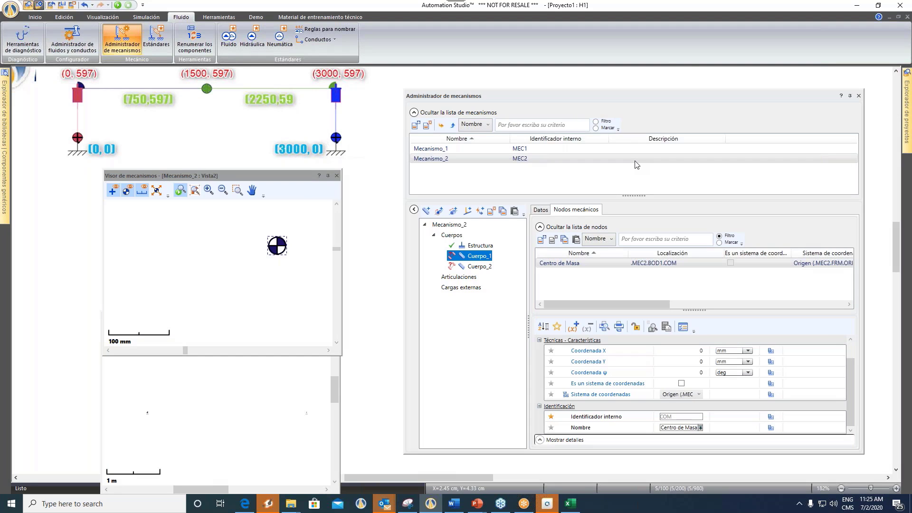
left_click_drag(636, 96, 621, 72)
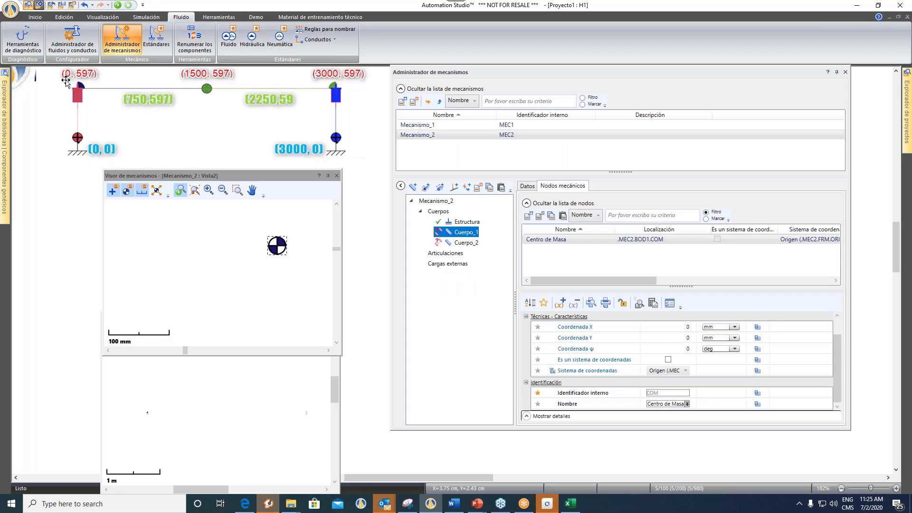
- Add two mechanical nodes to Cuerpo_1 of Mecanismo_2 and review its node coordinates
left_click(687, 337)
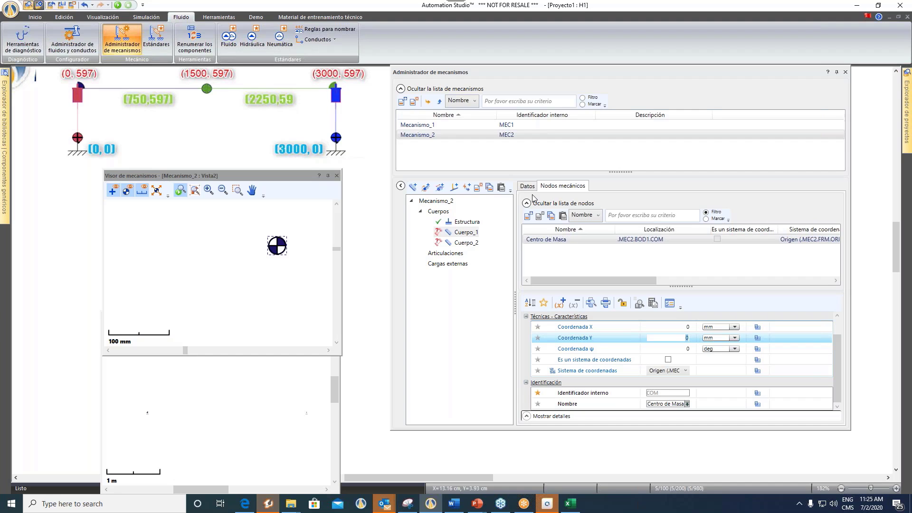
left_click(529, 216)
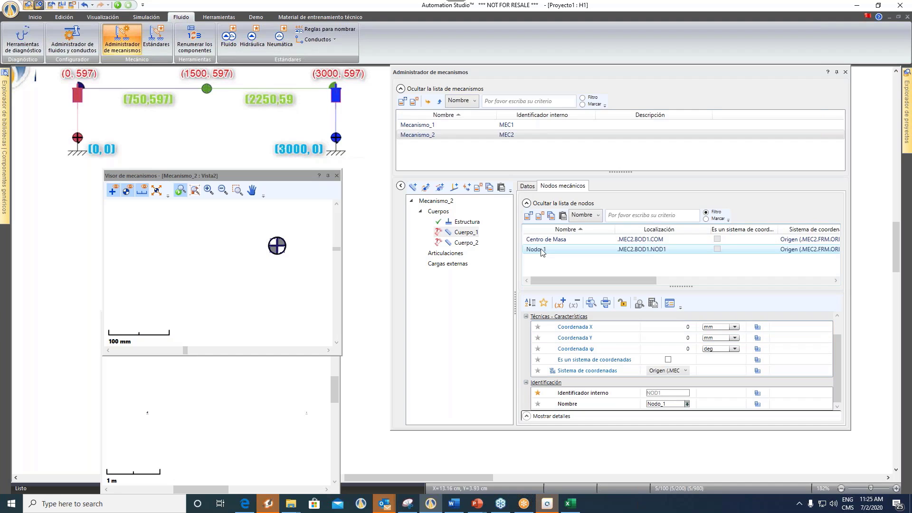
left_click(529, 216)
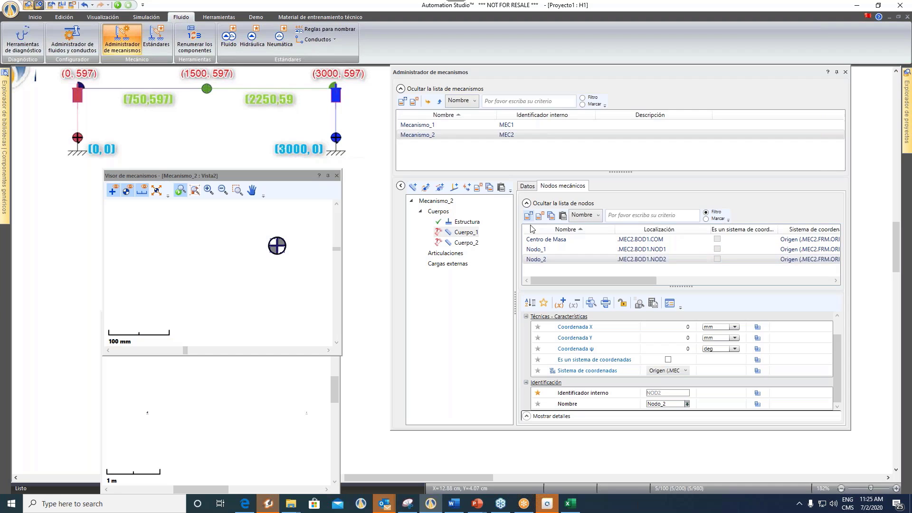
left_click(545, 240)
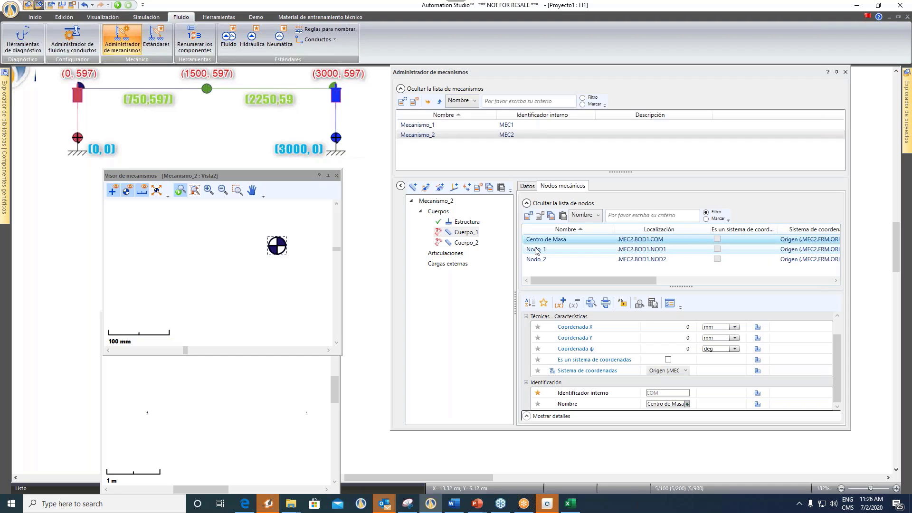
left_click(537, 250)
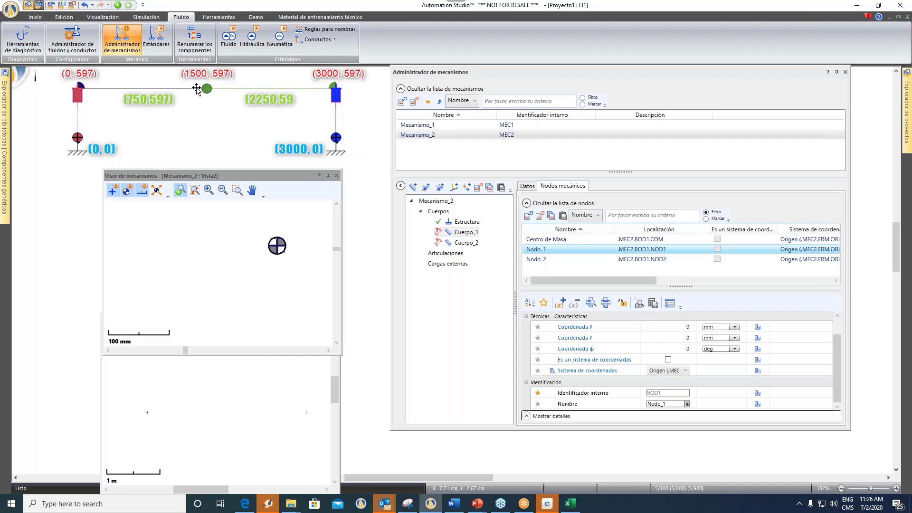
left_click(539, 260)
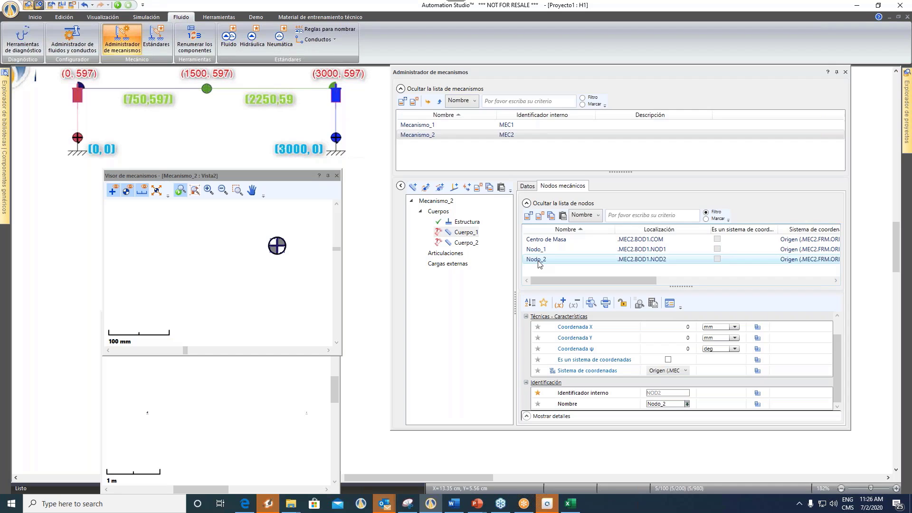
- Set the Y coordinate of Cuerpo_1's Nodo_1 to 597 mm and view the body's shape in the mechanism viewer
left_click(541, 251)
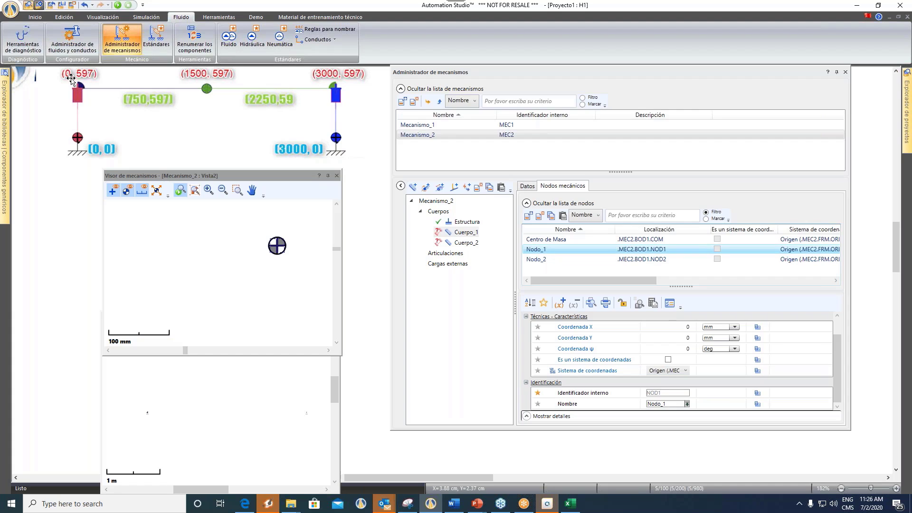
left_click(671, 336)
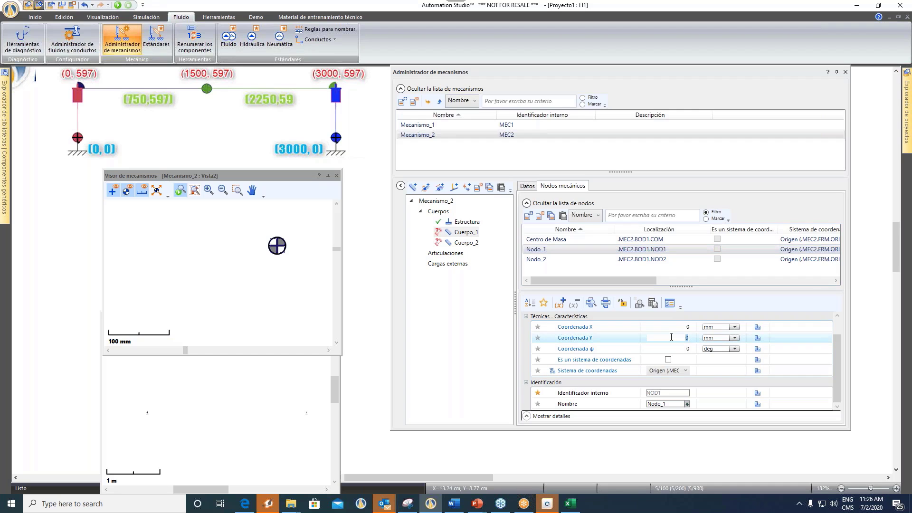
type("597")
key("Tab")
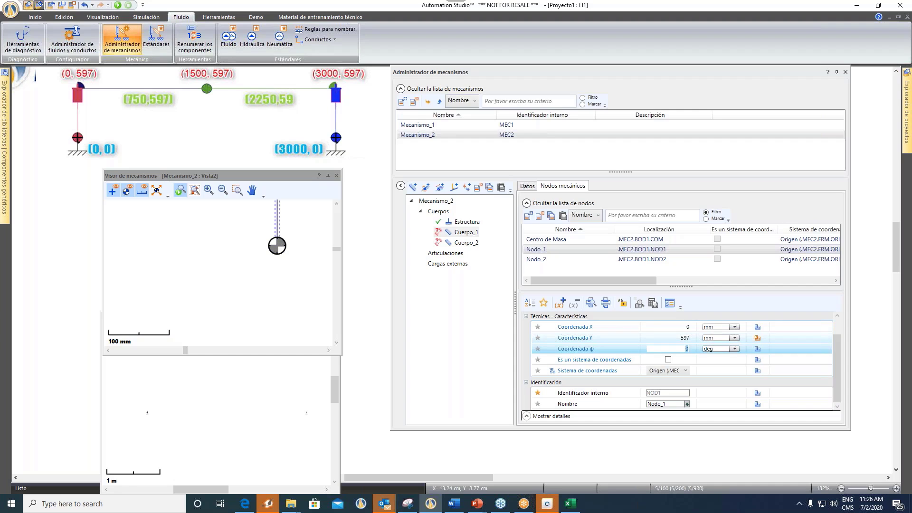
left_click(238, 314)
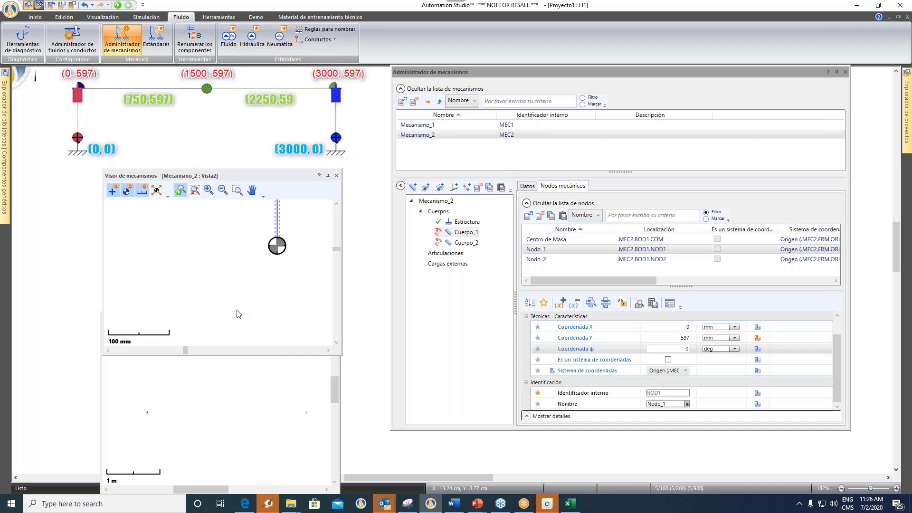
scroll(238, 313, "down", 3)
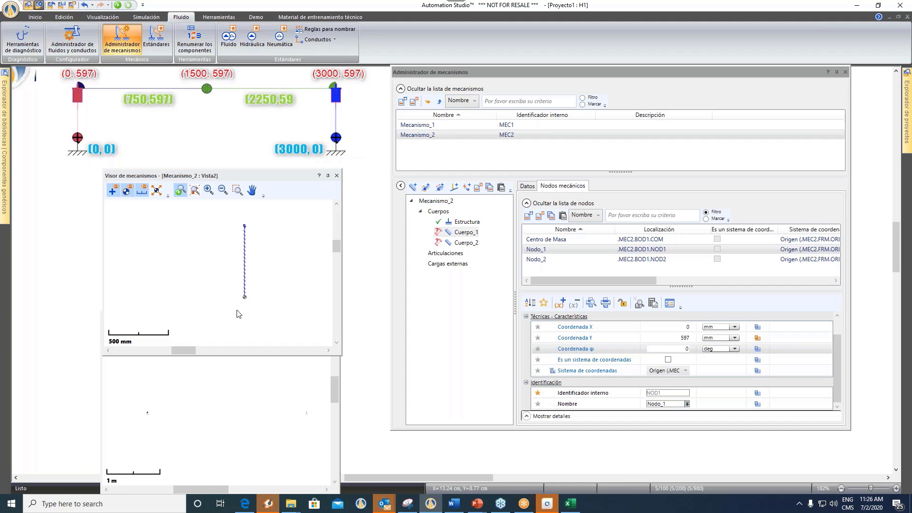
- Set the coordinates of Cuerpo_1's Nodo_2 to X 1500 mm and Y 597 mm
left_click_drag(177, 351, 180, 352)
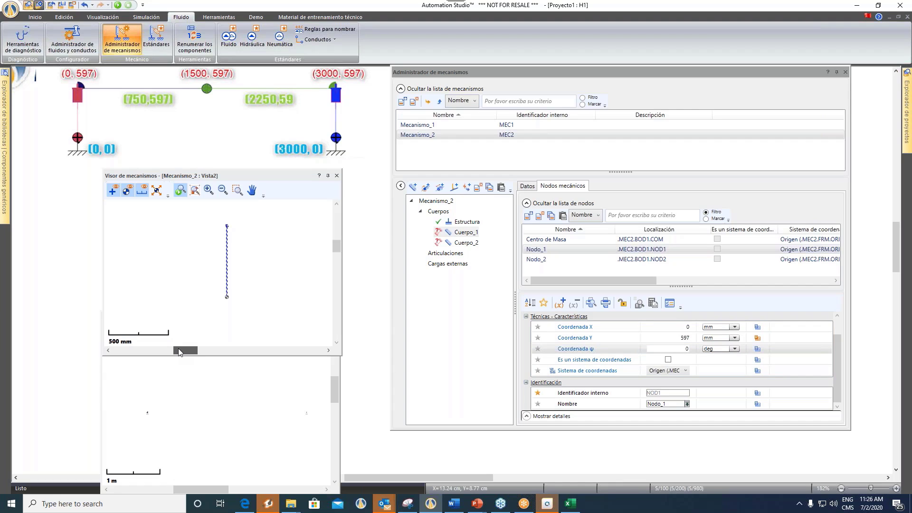
scroll(219, 254, "up", 1)
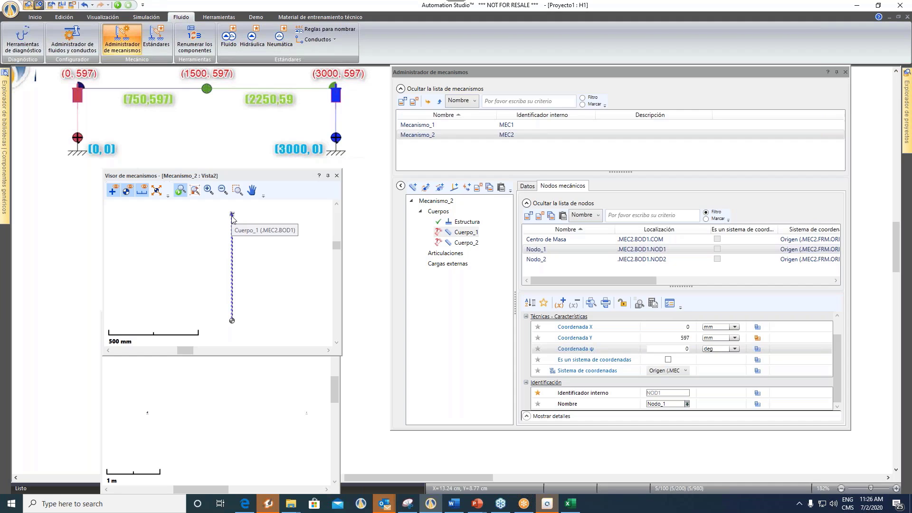
left_click(551, 262)
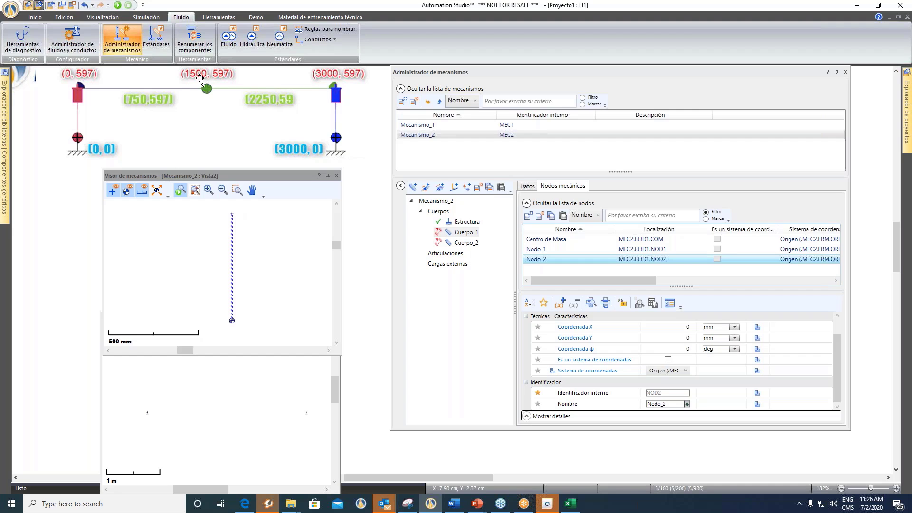
left_click(680, 328)
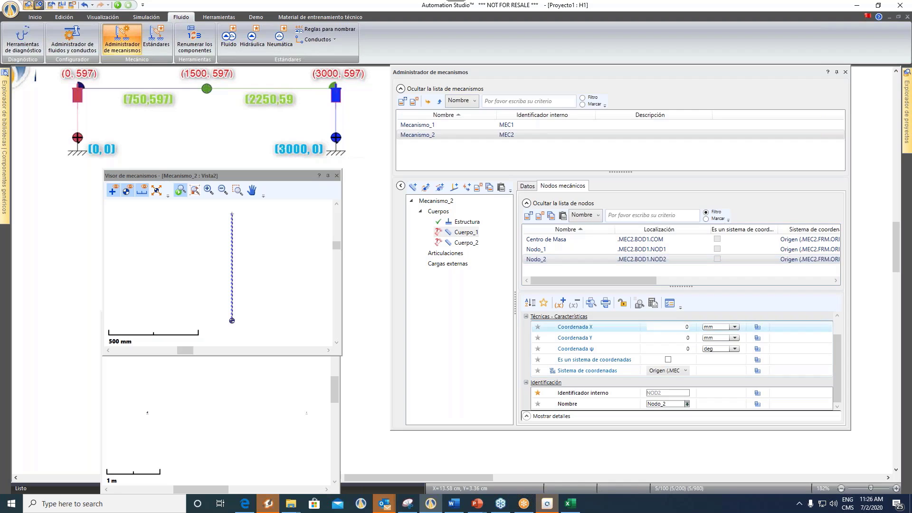
type("1500")
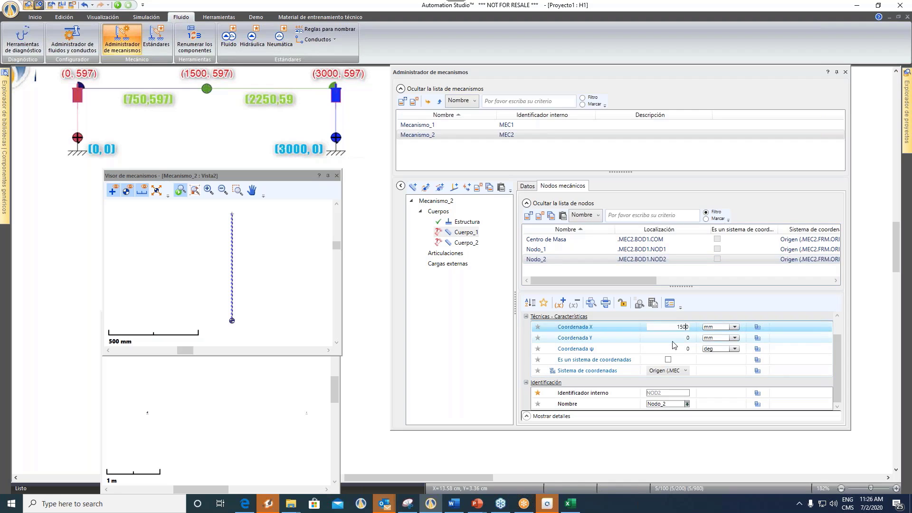
key("Tab")
type("5")
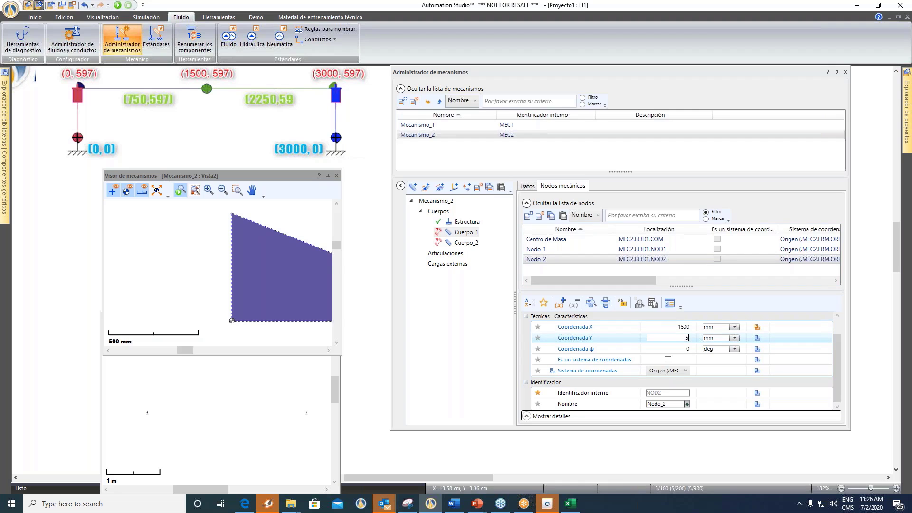
type("97")
key("Tab")
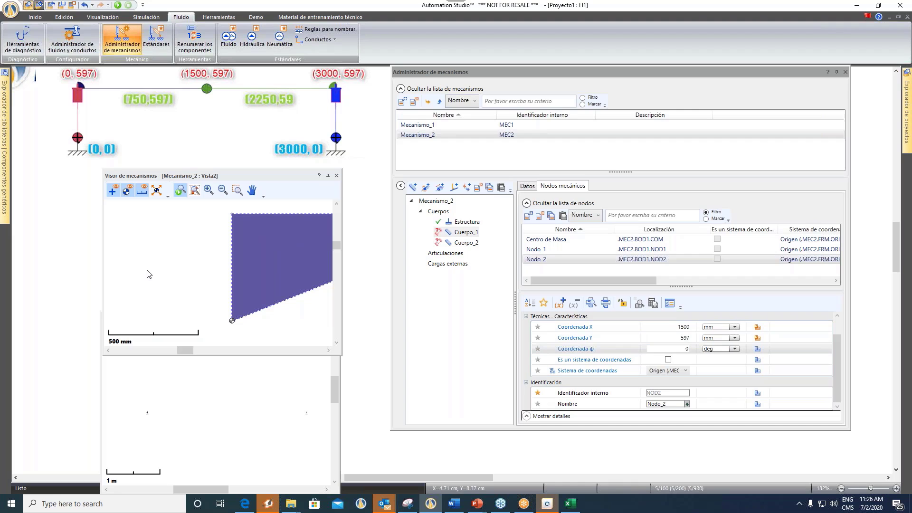
scroll(148, 274, "down", 3)
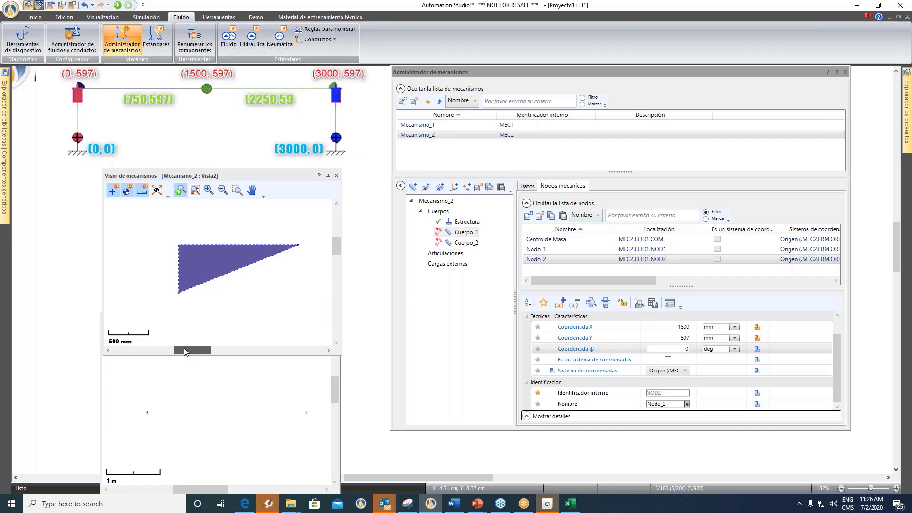
- Set the coordinates of Cuerpo_1's Centro de Masa to X 750 mm and Y 597 mm
left_click(563, 263)
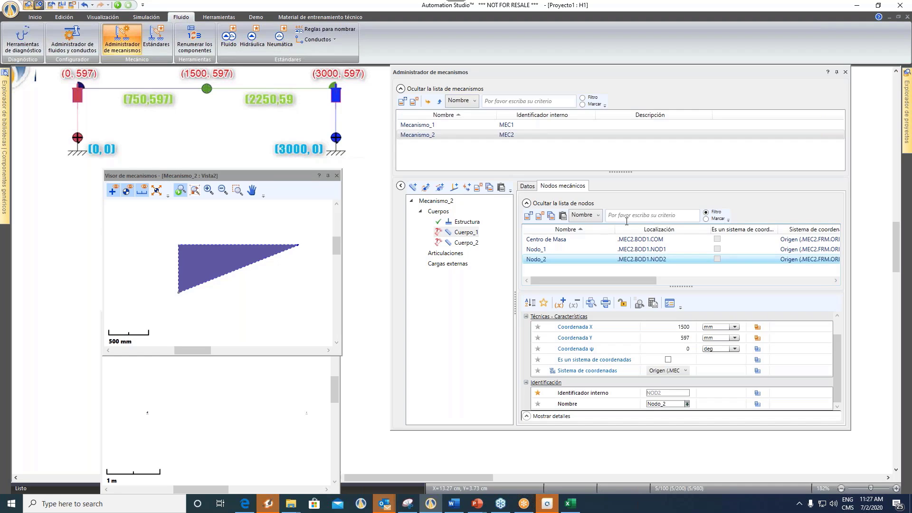
left_click(560, 241)
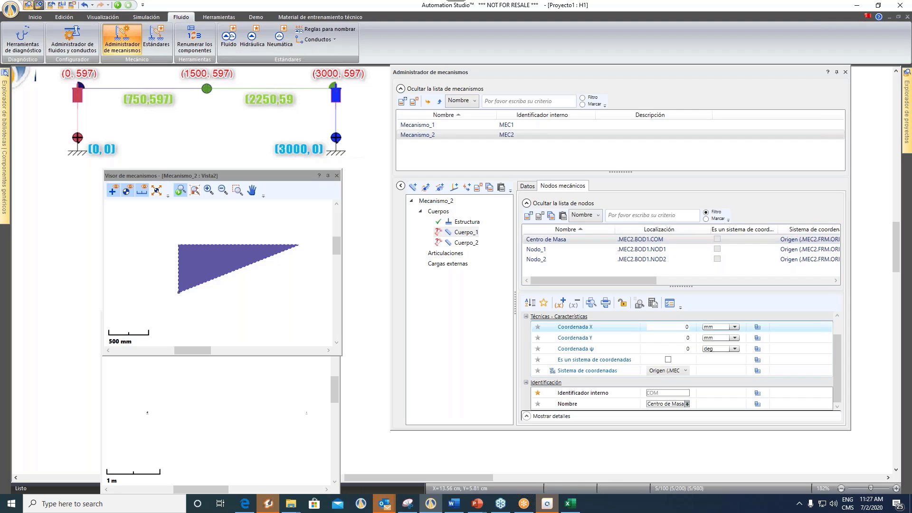
type("750")
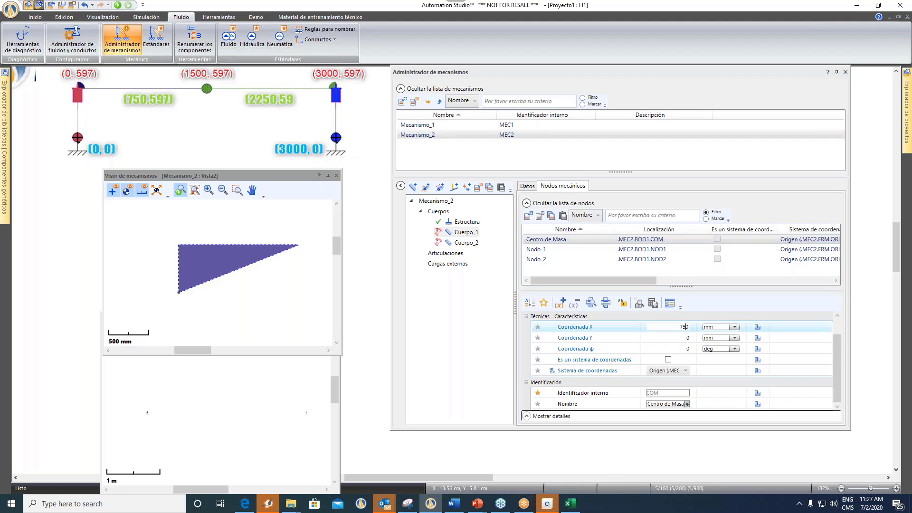
key("Return")
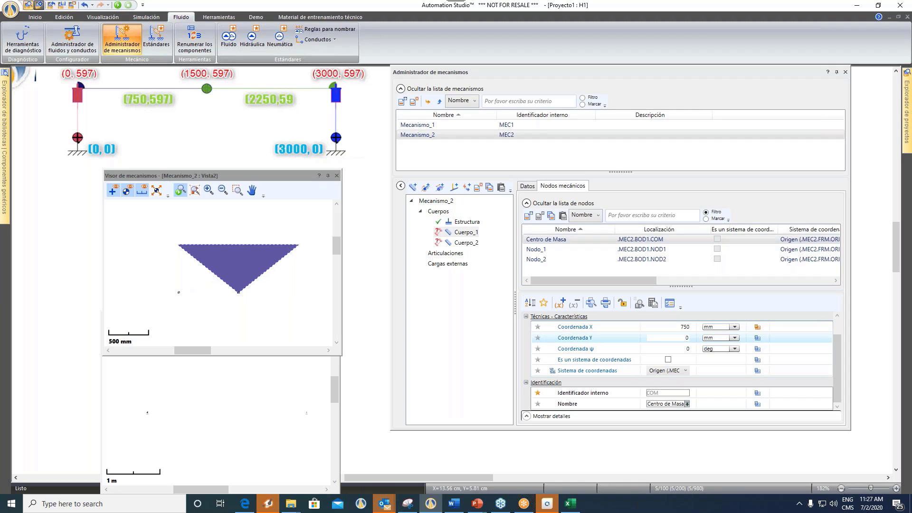
type("50")
type("97")
key("BackSpace")
key("Tab")
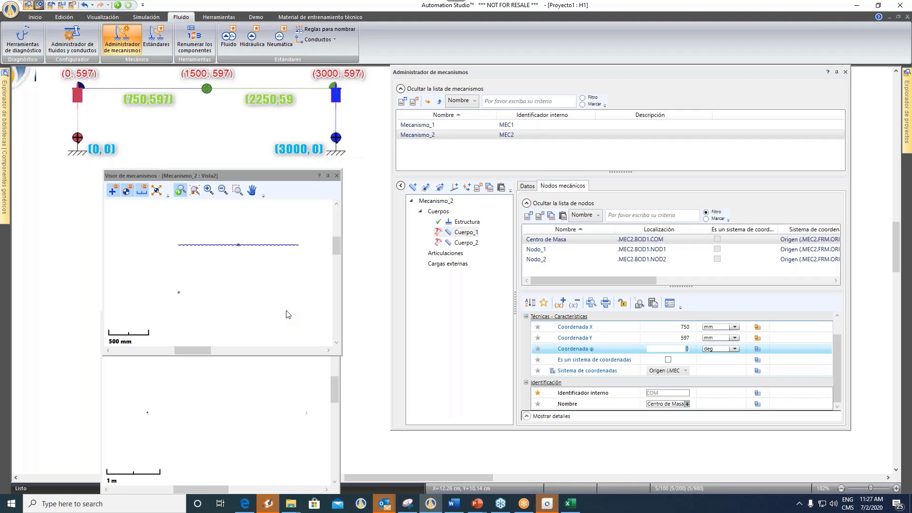
scroll(278, 297, "up", 1)
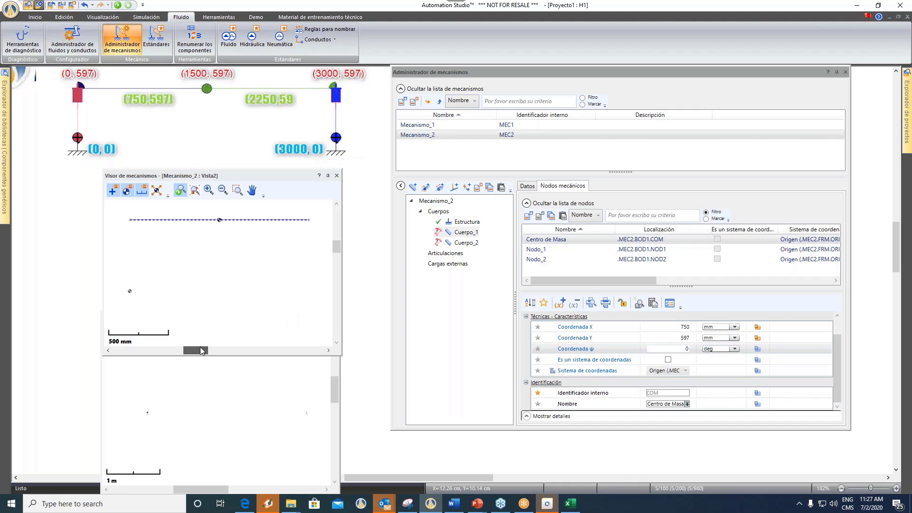
left_click_drag(200, 351, 202, 350)
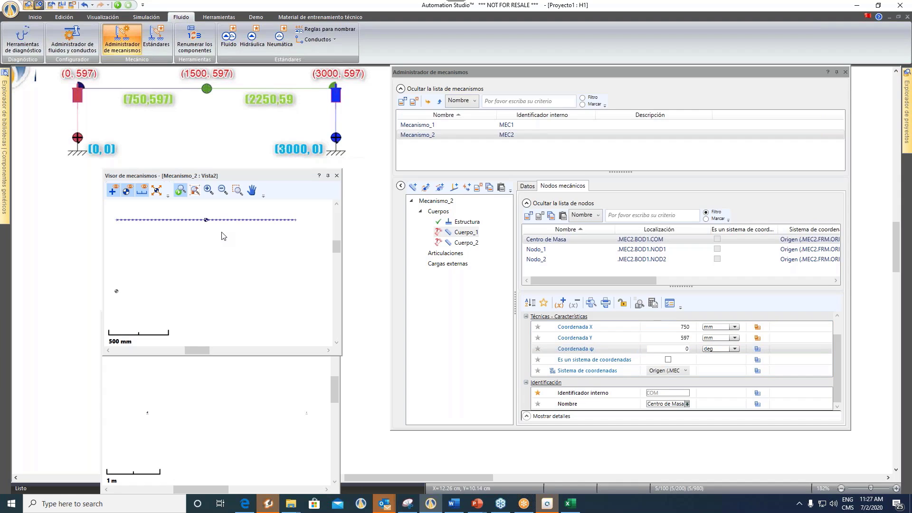
- Review Cuerpo_1's data properties, including its body mass, moment of inertia and global coordinates
left_click(526, 186)
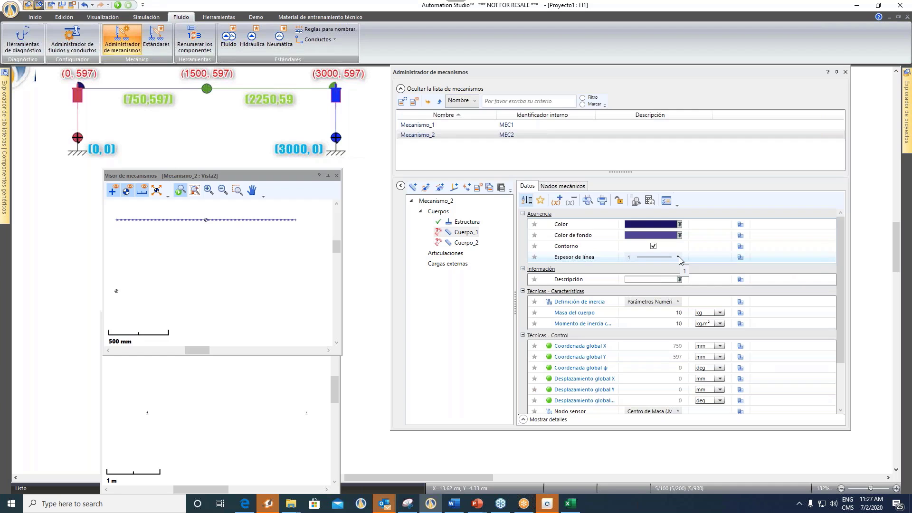
left_click(656, 314)
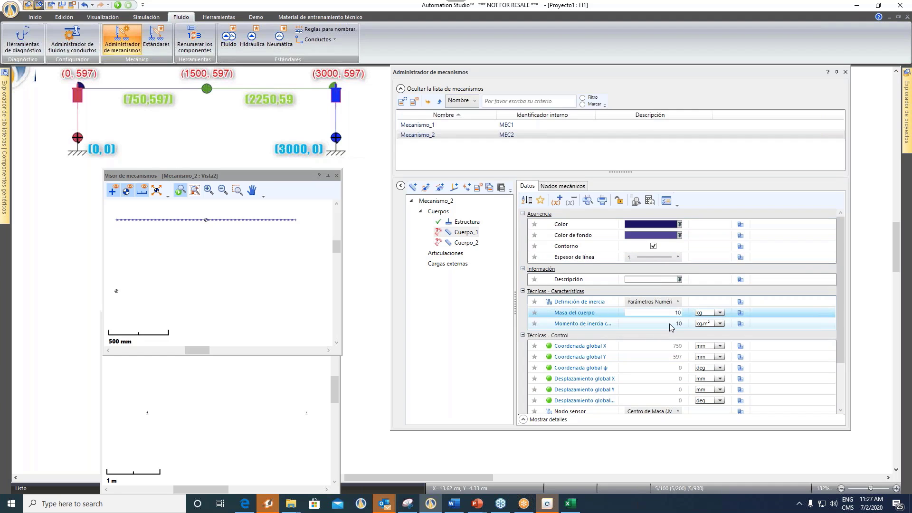
left_click(668, 323)
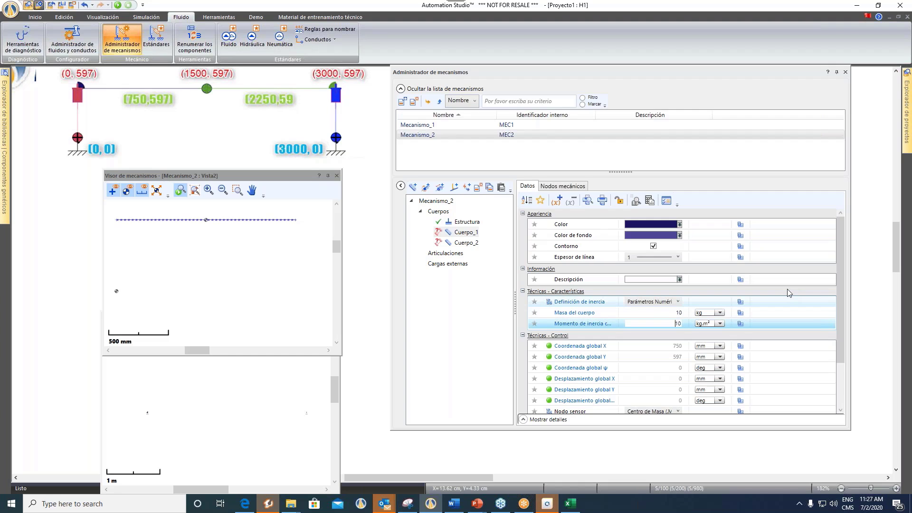
scroll(843, 331, "down", 2)
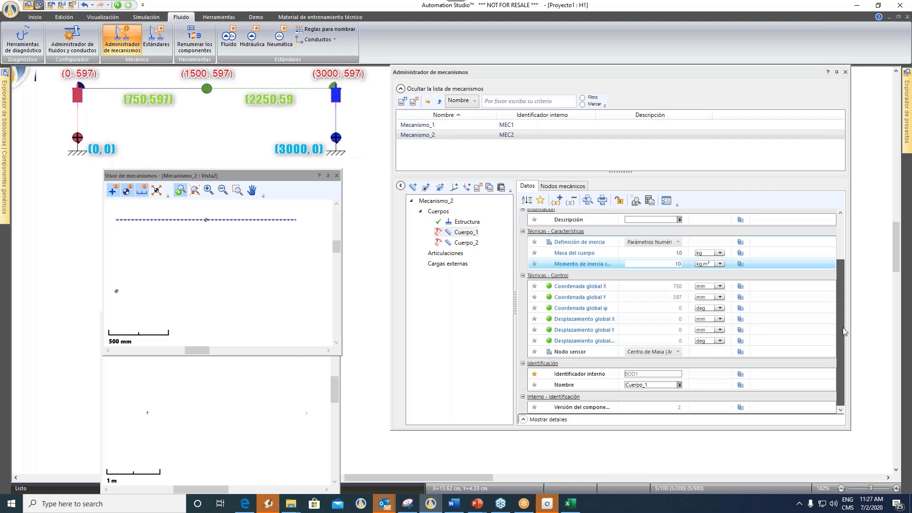
left_click_drag(844, 328, 838, 233)
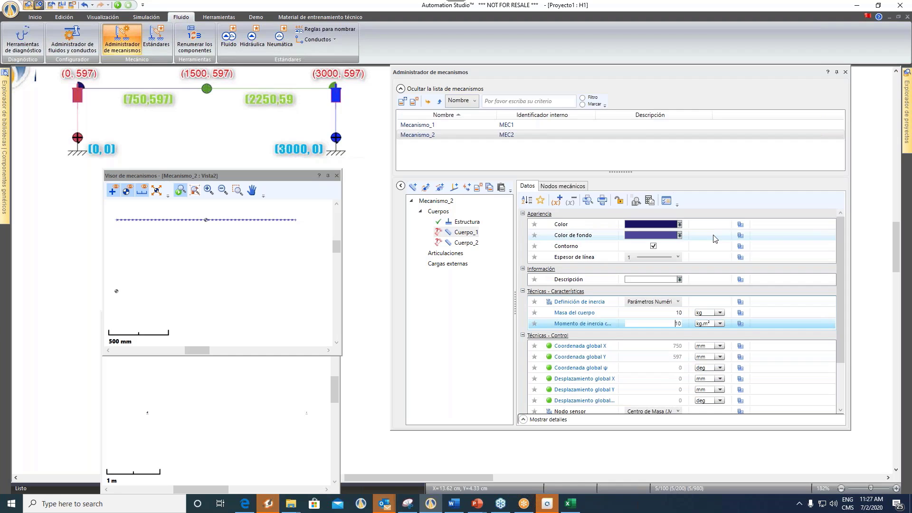
left_click(667, 314)
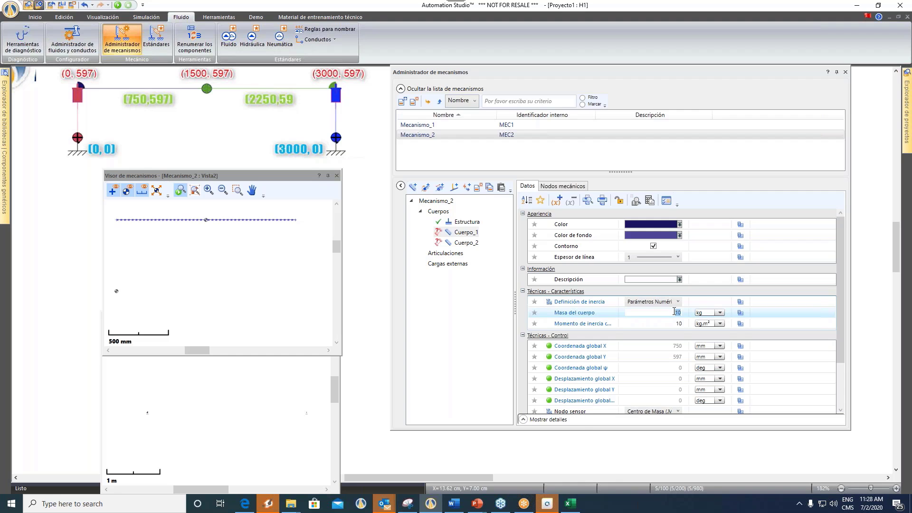
left_click(675, 312)
- Switch to the Semana 2 Automation Studio_2 presentation in PowerPoint, consult the force in the Introducción slide's static calculations, and return to Automation Studio
mouse_move(483, 508)
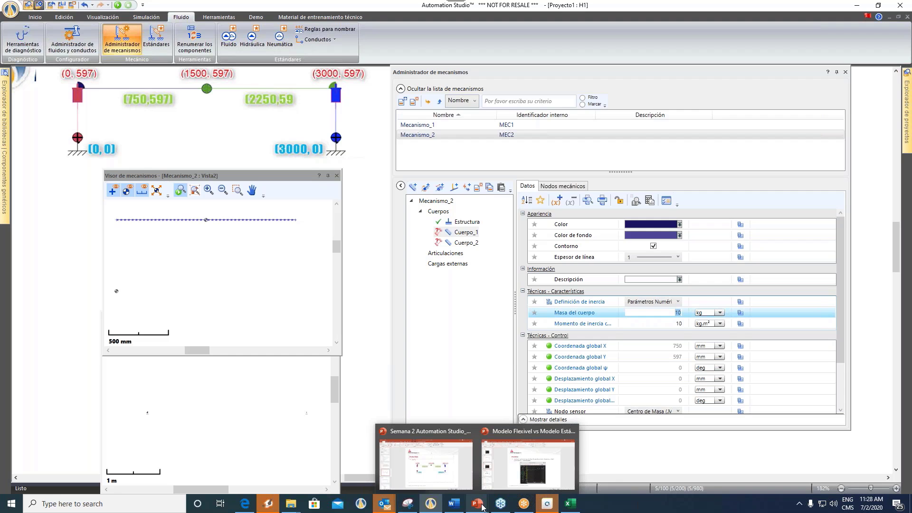
left_click(426, 463)
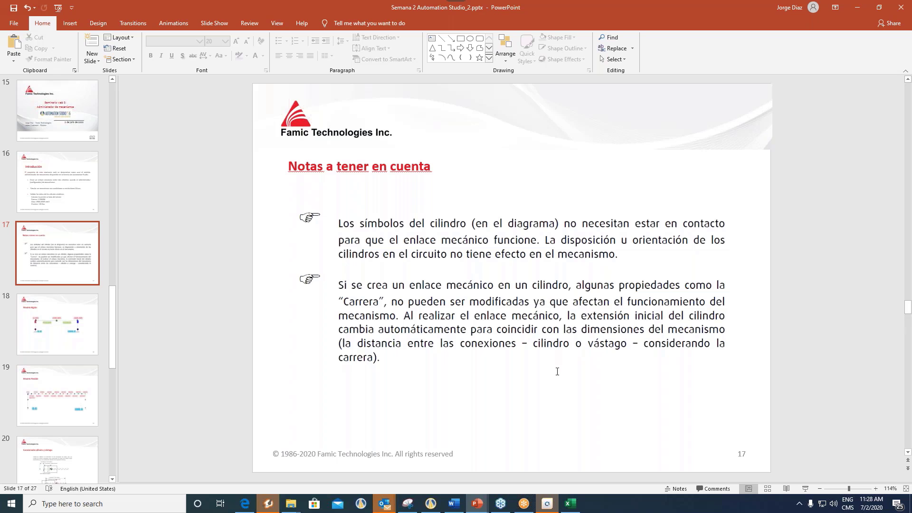
scroll(557, 372, "up", 5)
left_click(373, 389)
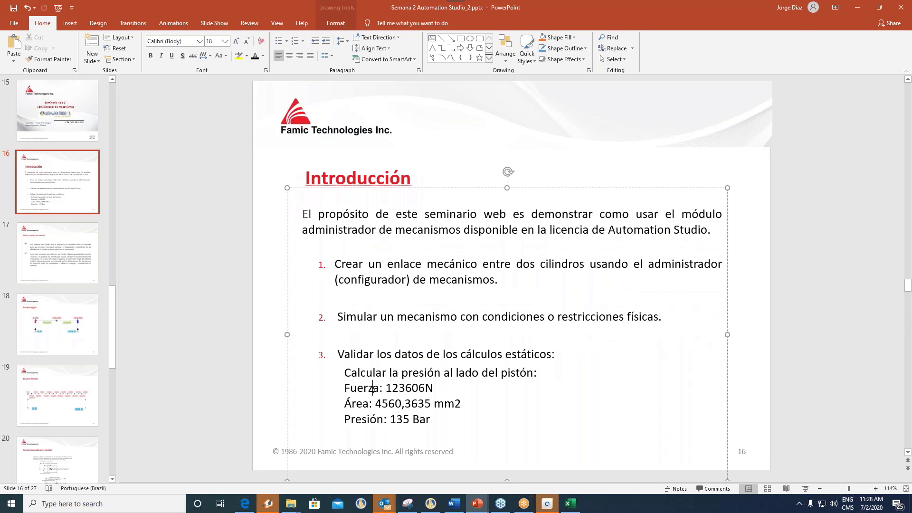
left_click(350, 388)
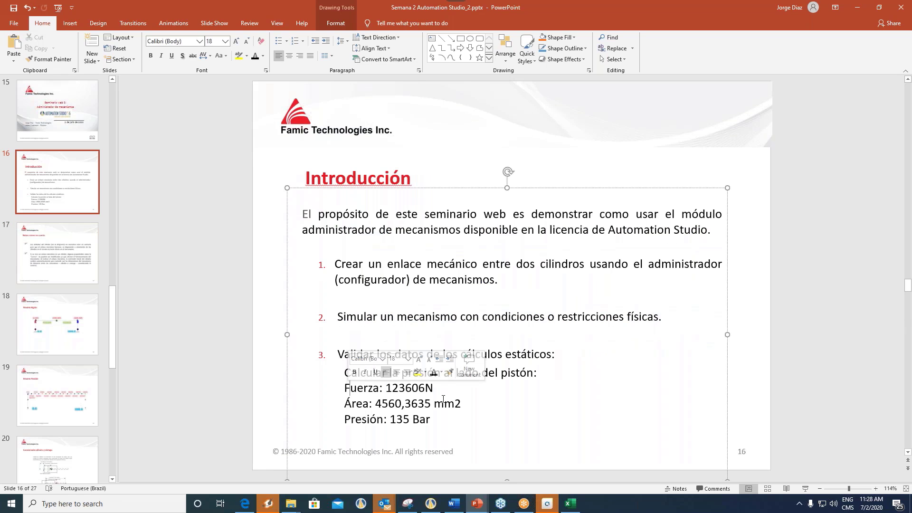
key("End")
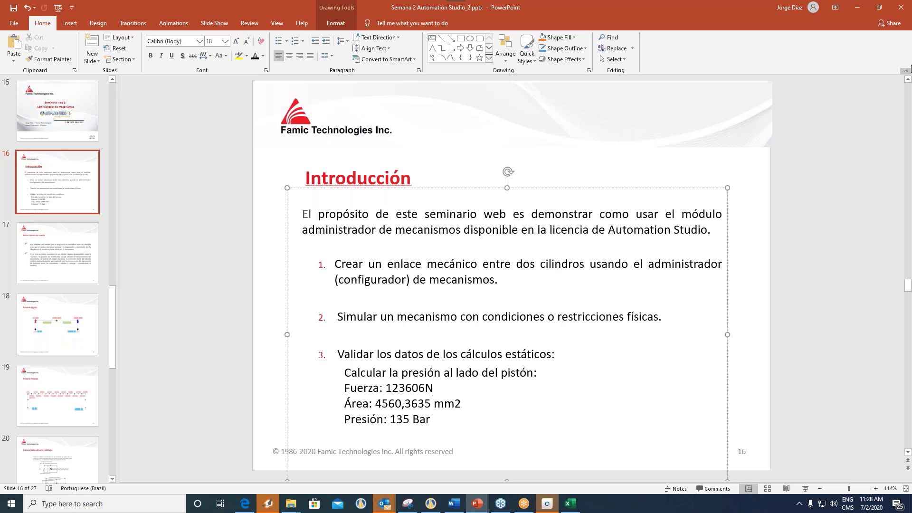
left_click(859, 8)
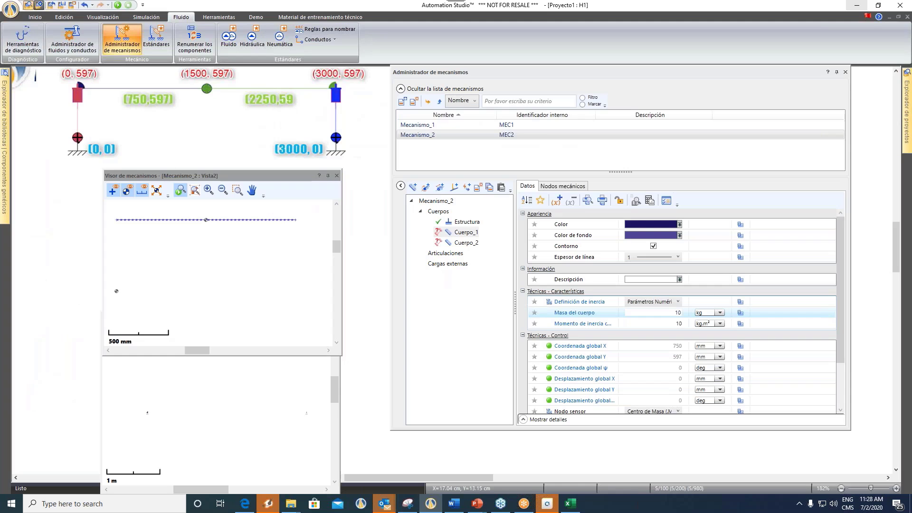
- Change Cuerpo_1's body mass unit to T and set the mass to 6.3 T
left_click(680, 311)
left_click(720, 313)
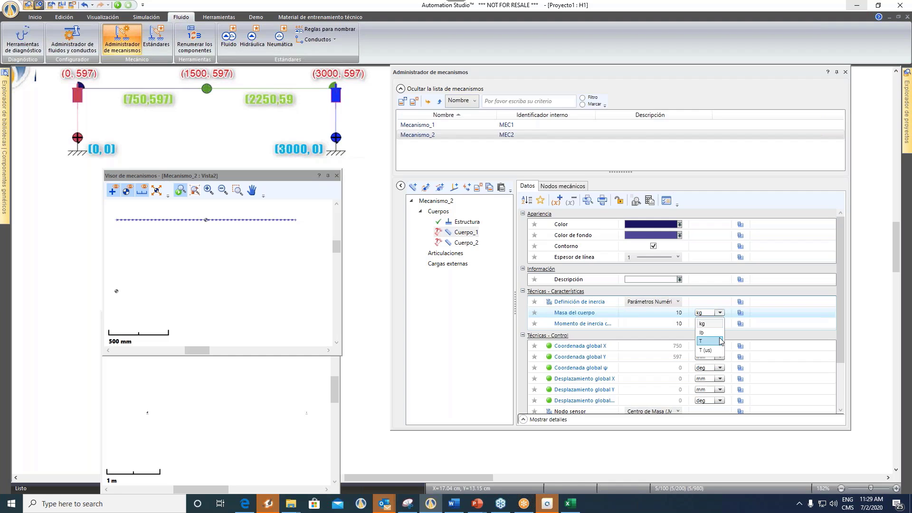
left_click(667, 316)
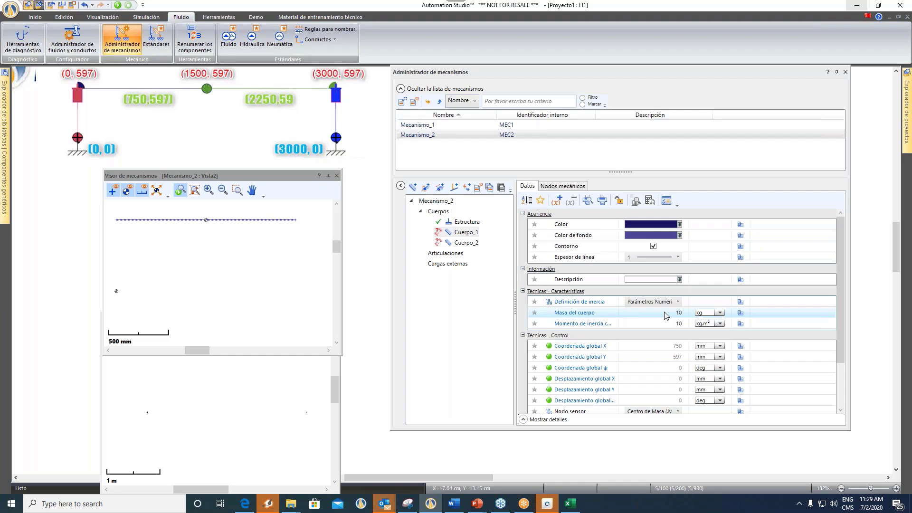
left_click(682, 312)
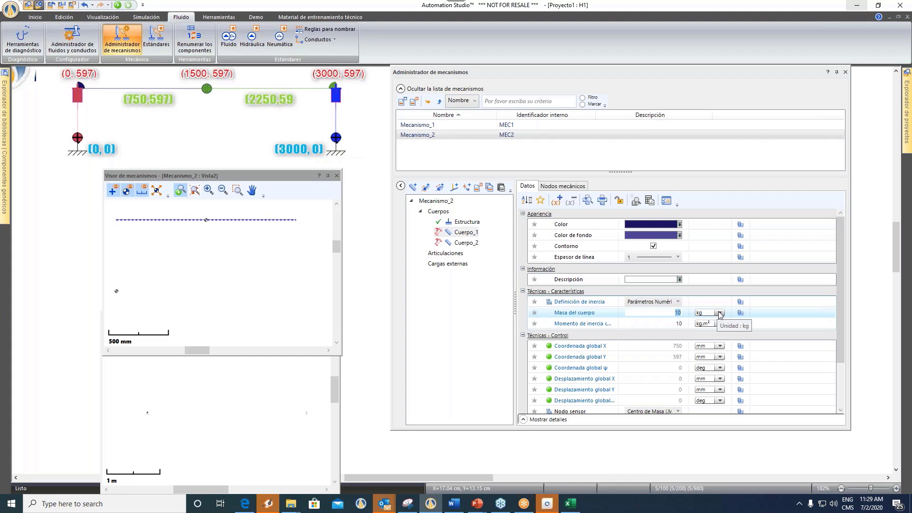
left_click(720, 313)
left_click(705, 333)
left_click(681, 313)
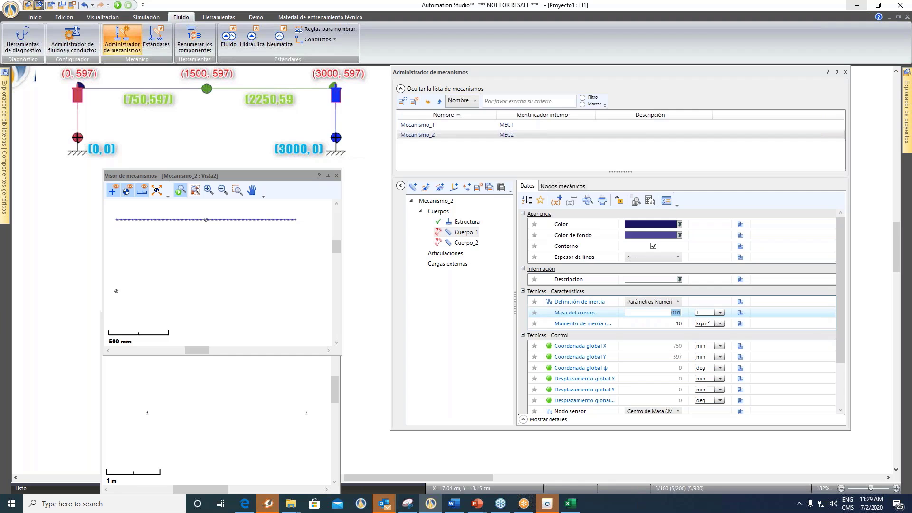
type("6.3")
key("Tab")
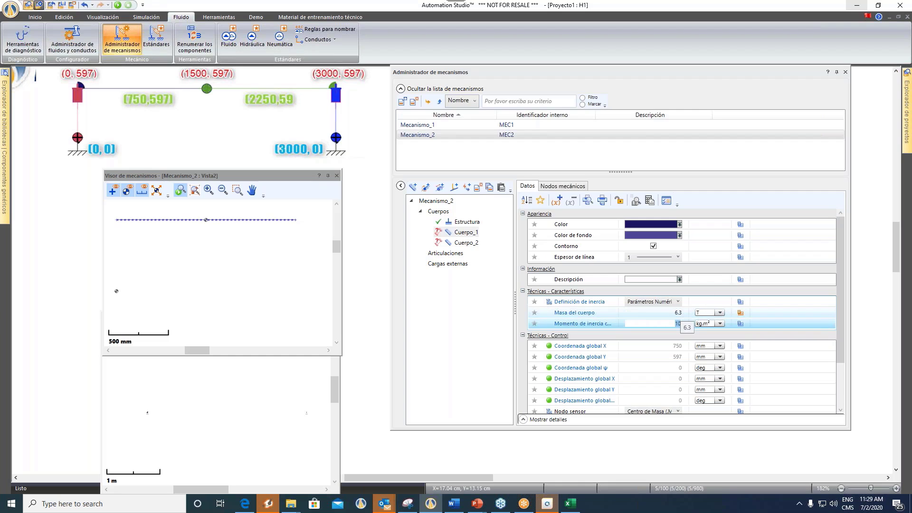
left_click(631, 324)
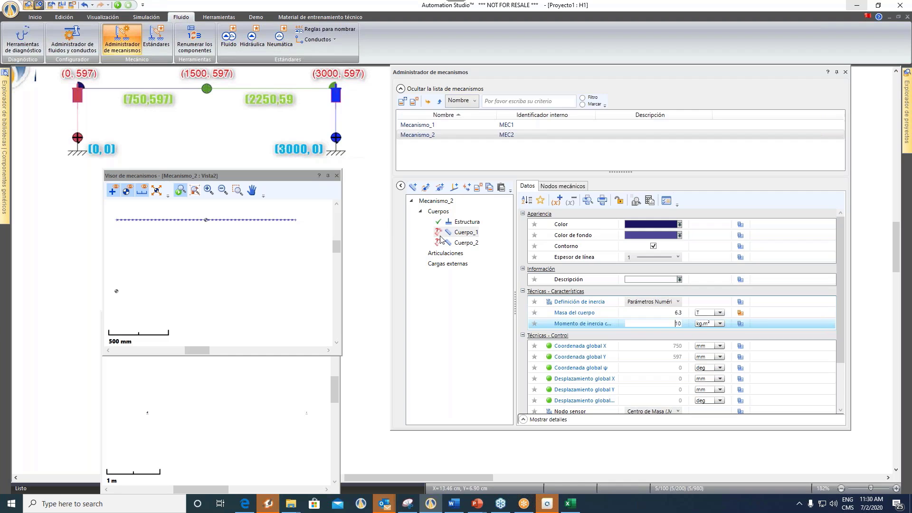
- Change Cuerpo_2's body mass unit to T and set the mass to 6.3 T
left_click(465, 243)
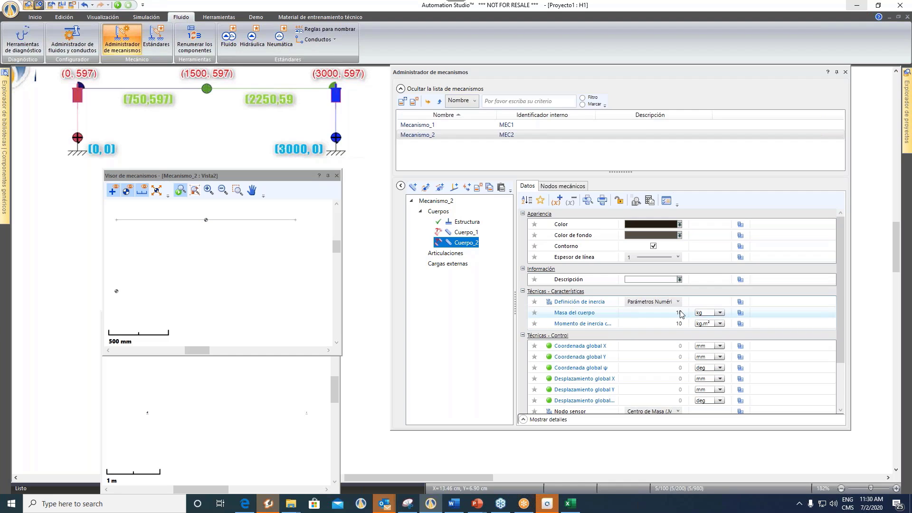
left_click(707, 313)
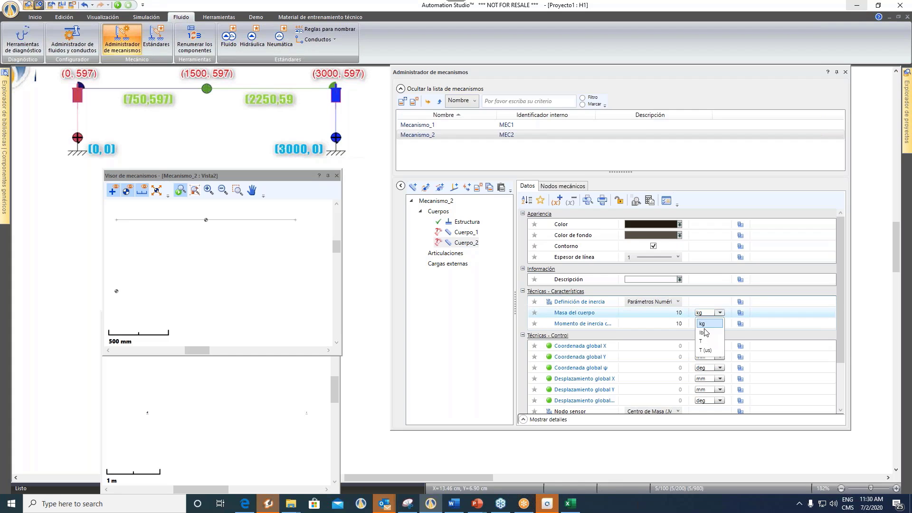
left_click(704, 341)
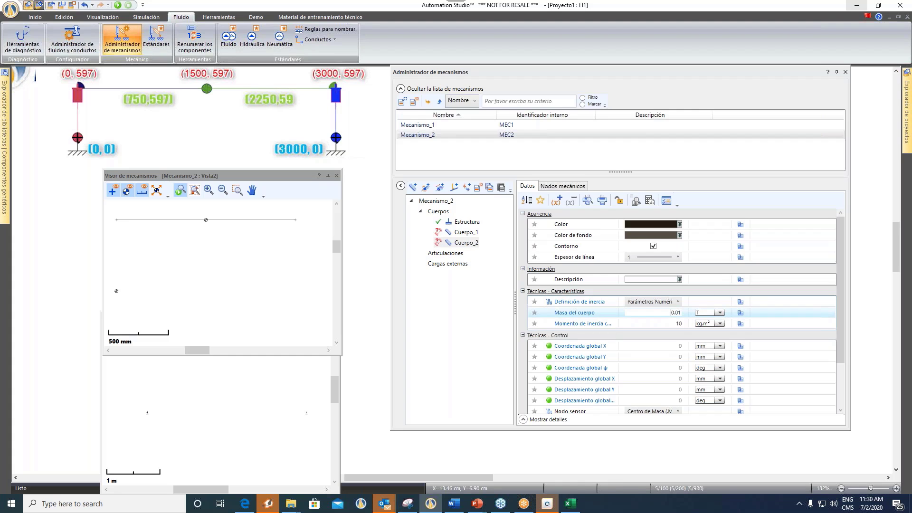
left_click_drag(672, 313, 685, 317)
type("6.3")
key("Tab")
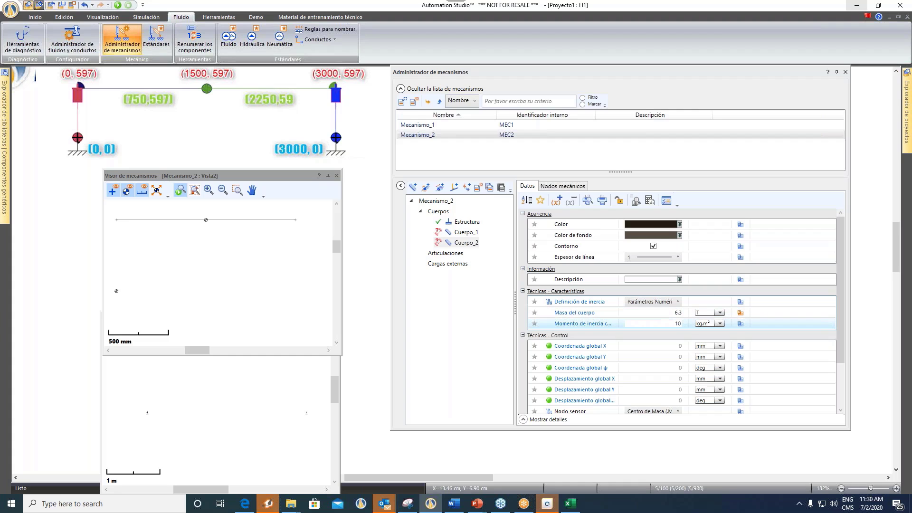
left_click(673, 312)
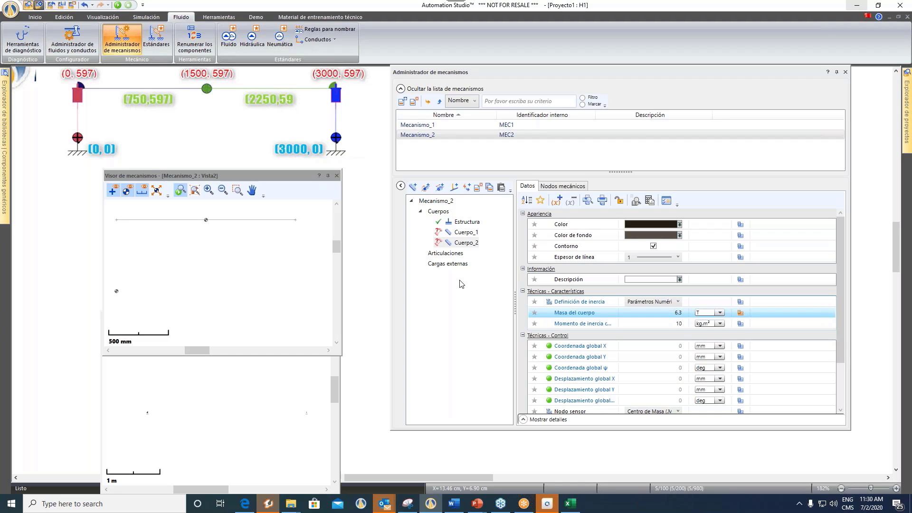
- Add two mechanical nodes to Cuerpo_2
left_click(465, 243)
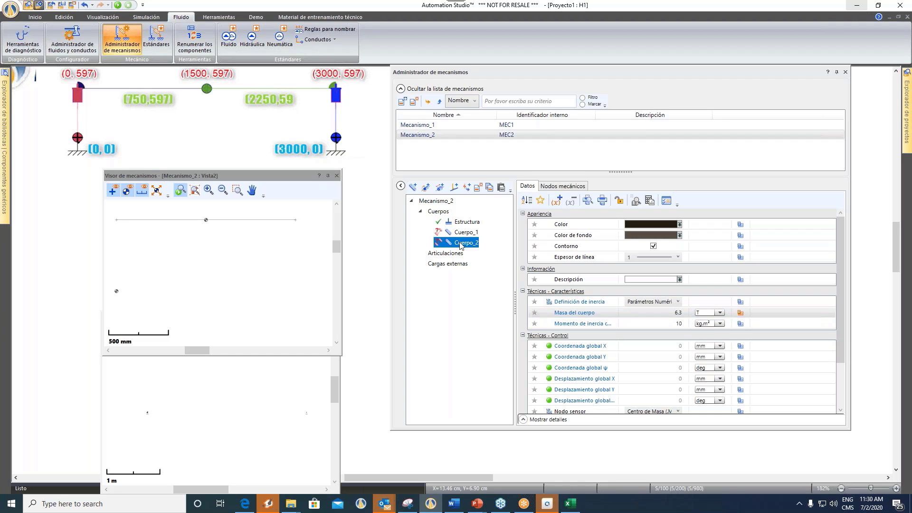
left_click(565, 186)
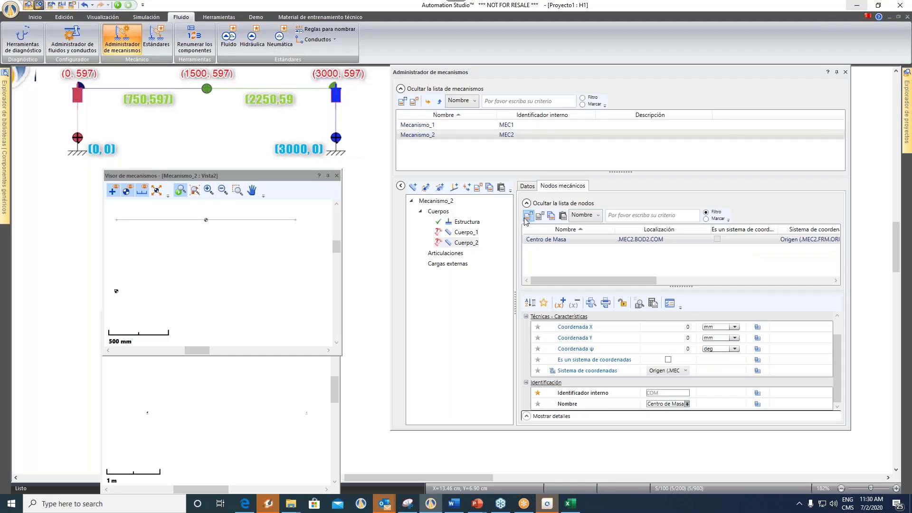
double_click(528, 217)
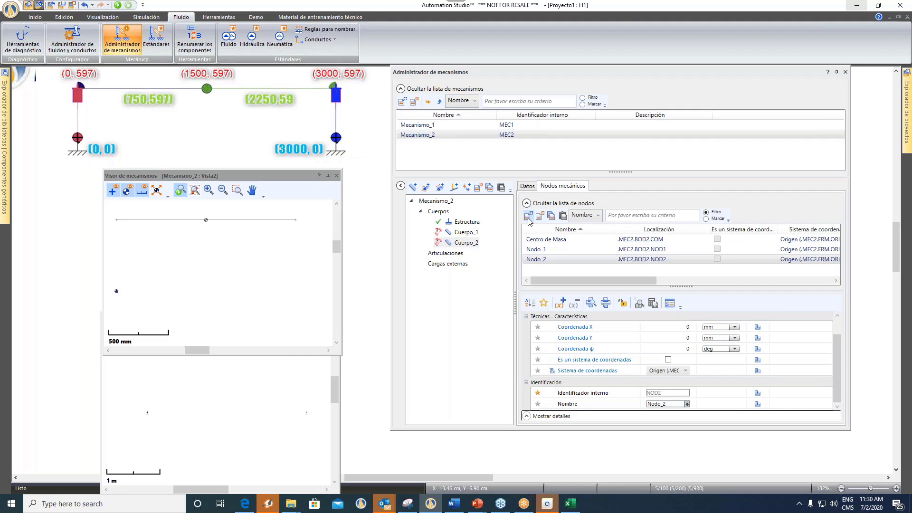
- Set the coordinates of Cuerpo_2's Nodo_1 to X 1500 mm and Y 597 mm
left_click(536, 249)
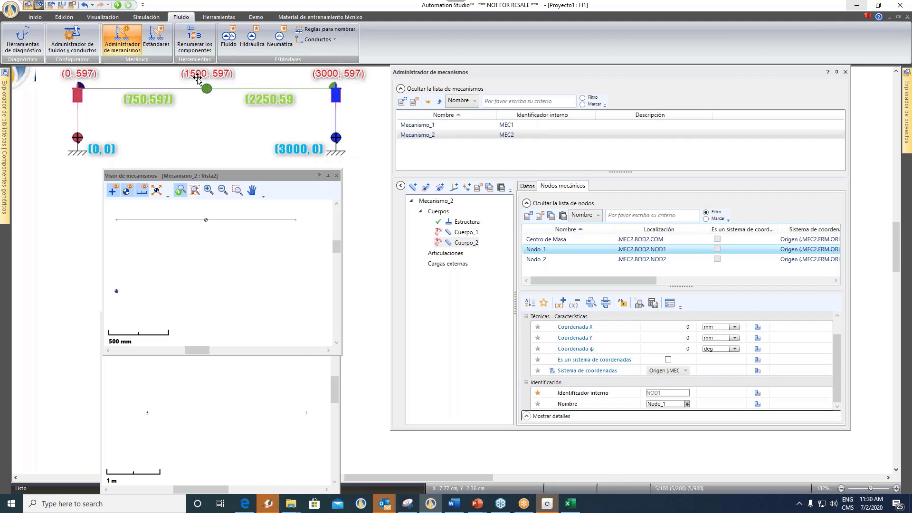
left_click(667, 327)
type("1")
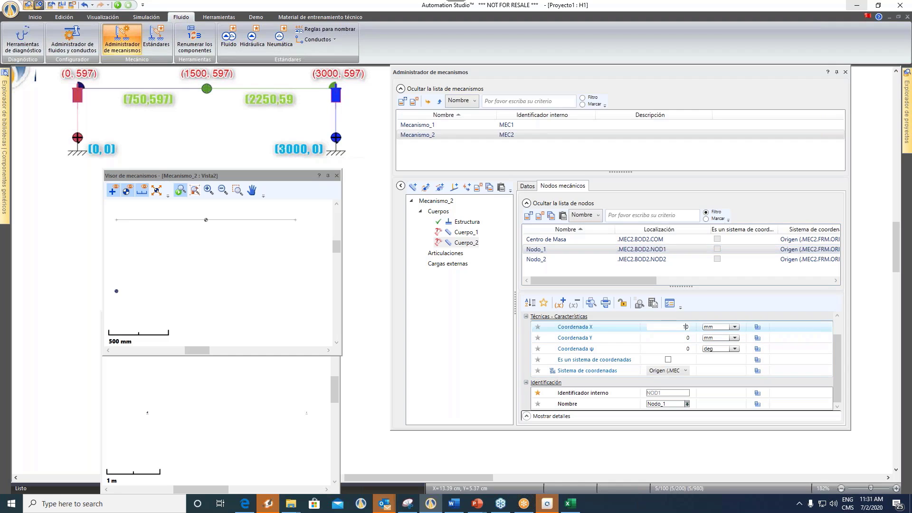
type("50")
left_click(673, 337)
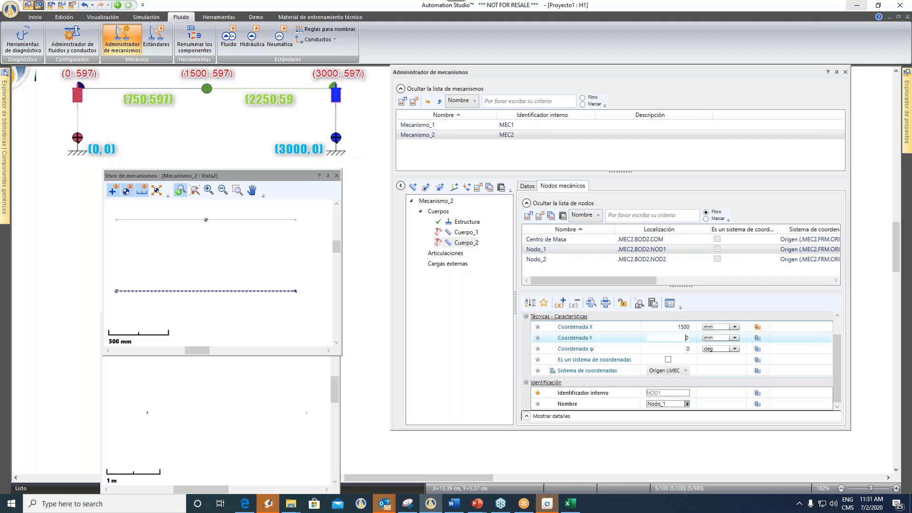
key("Delete")
type("597")
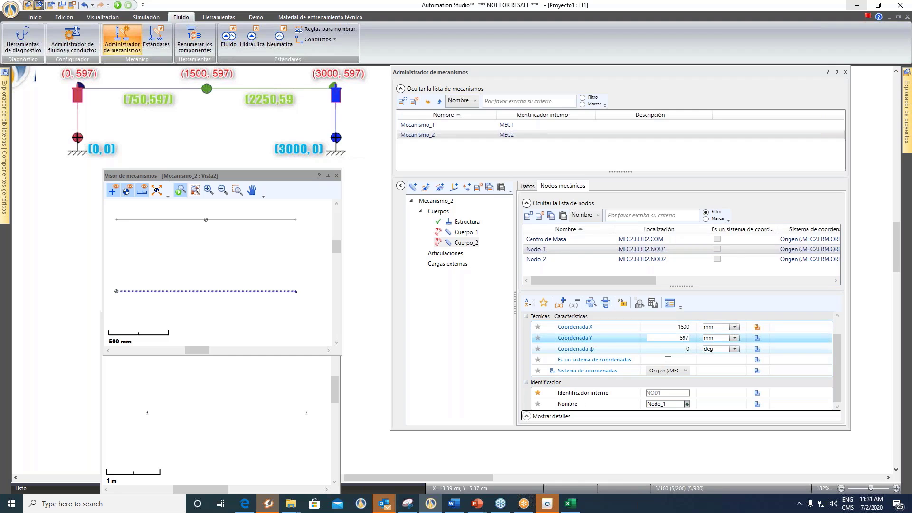
key("Return")
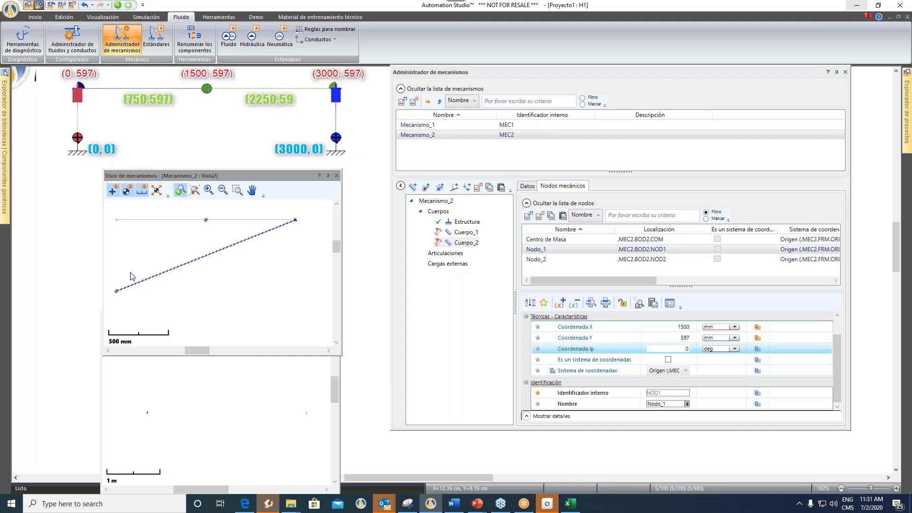
- Set the coordinates of Cuerpo_2's Nodo_2 to X 3000 mm and Y 597 mm
left_click(543, 262)
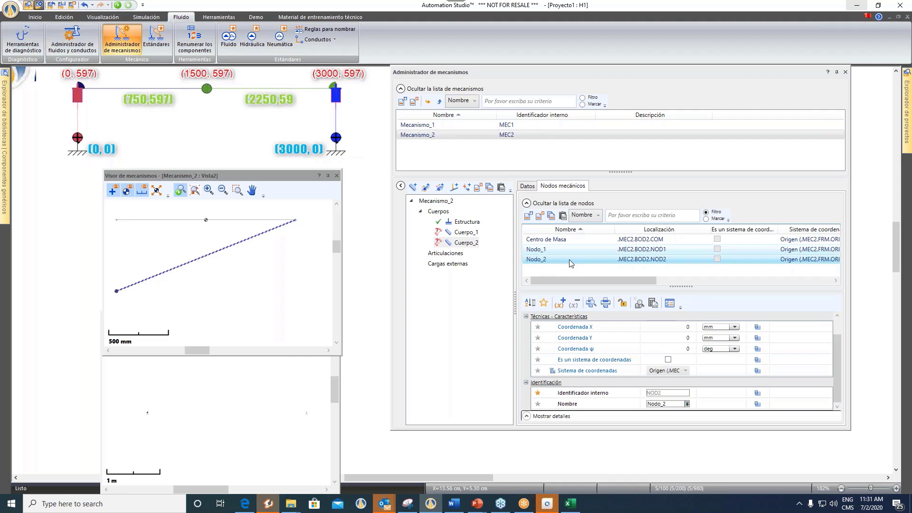
left_click(672, 327)
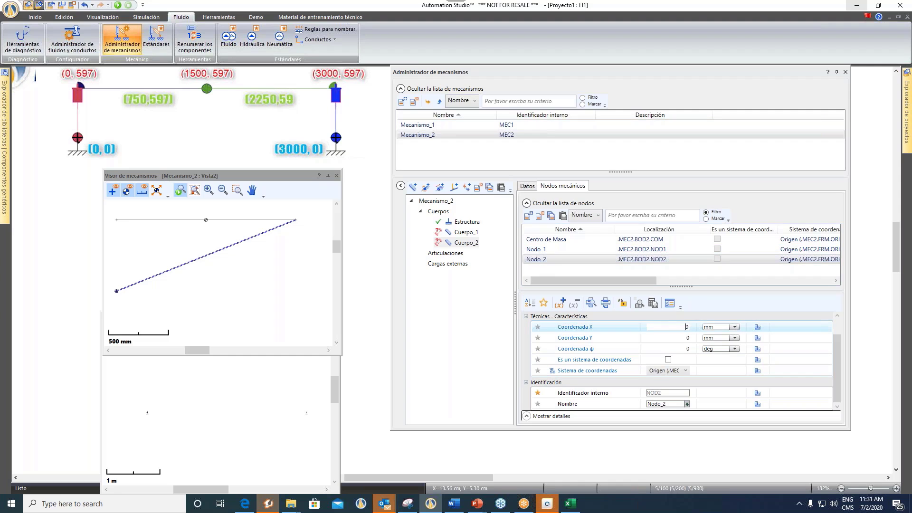
type("3000")
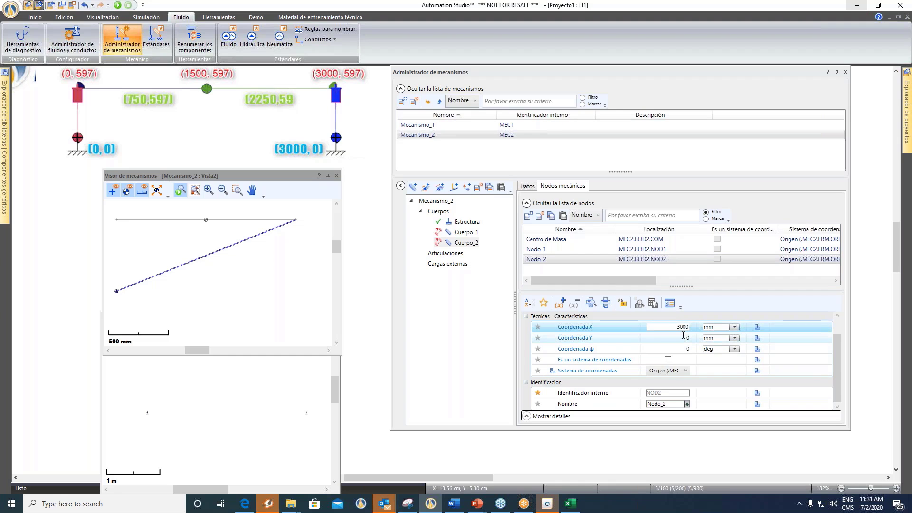
left_click(683, 337)
type("597")
key("Tab")
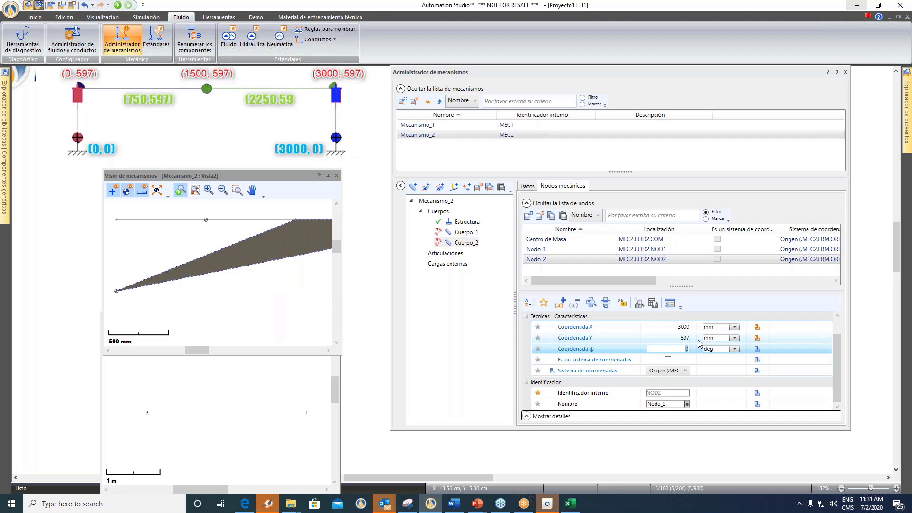
- Set the coordinates of Cuerpo_2's Centro de Masa to X 2250 mm and Y 597 mm
left_click_drag(195, 351, 190, 354)
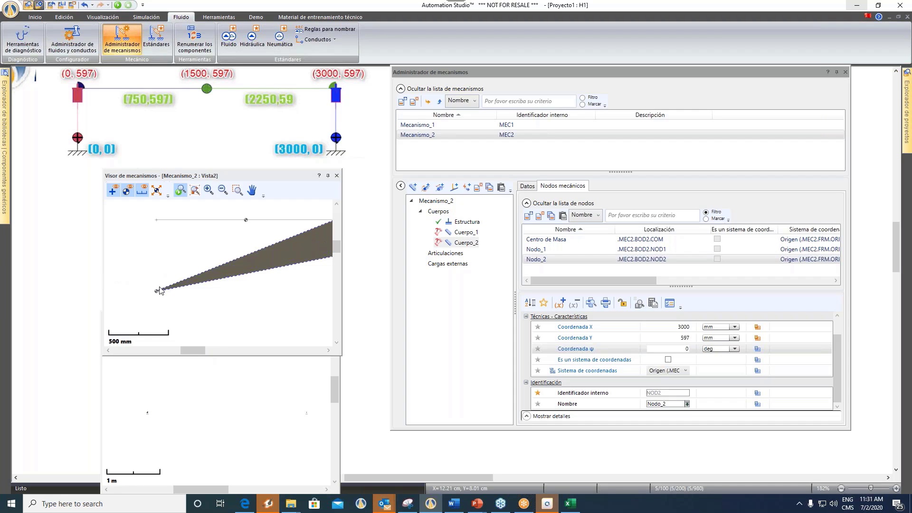
left_click(541, 242)
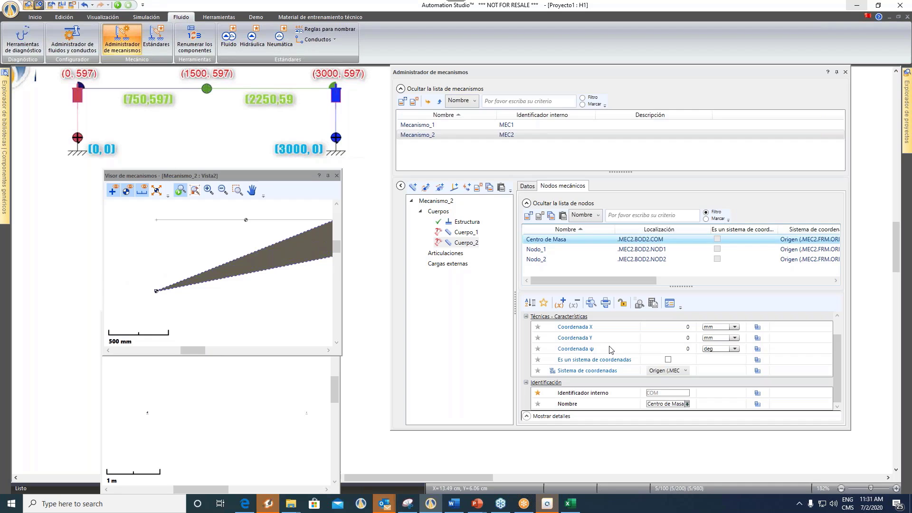
left_click(569, 259)
left_click(562, 242)
left_click(667, 327)
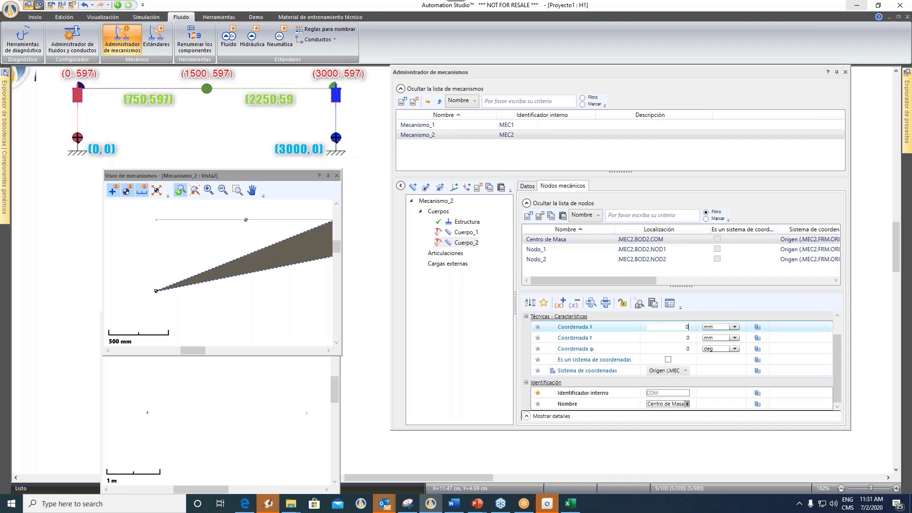
key("BackSpace")
type("2250")
key("Tab")
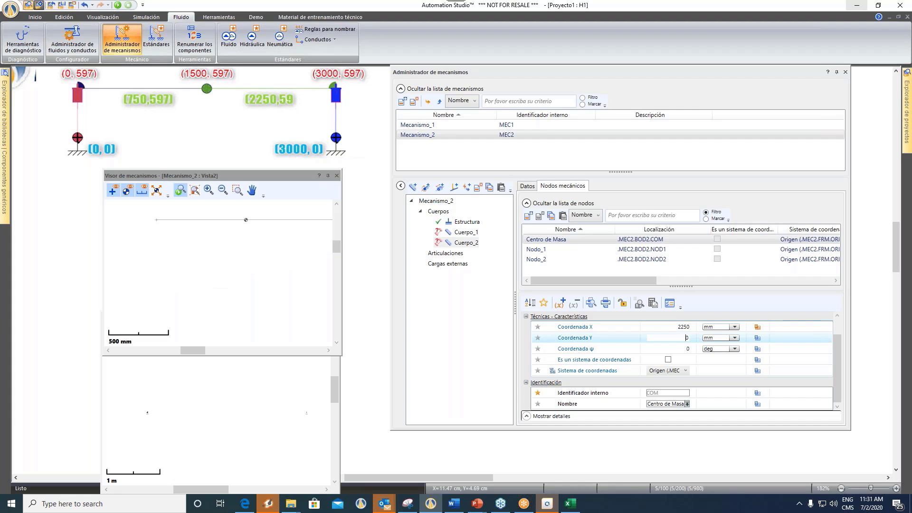
type("597")
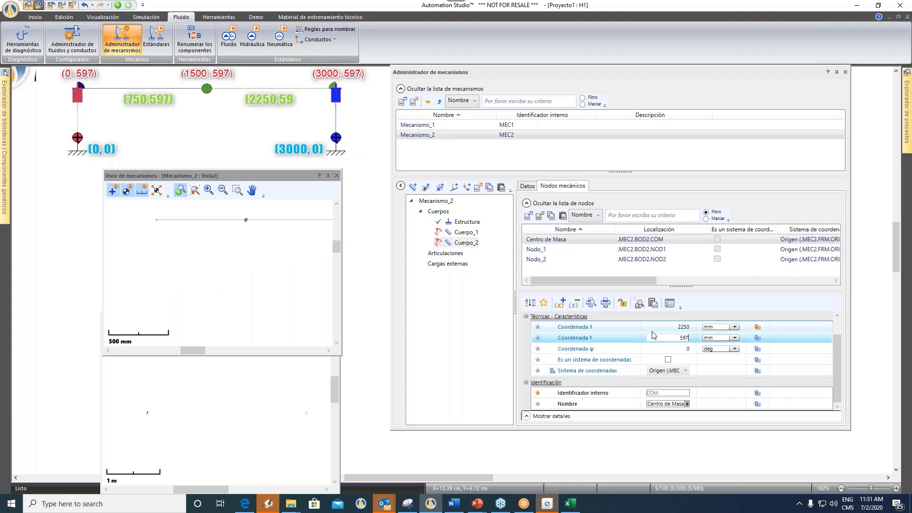
left_click(606, 328)
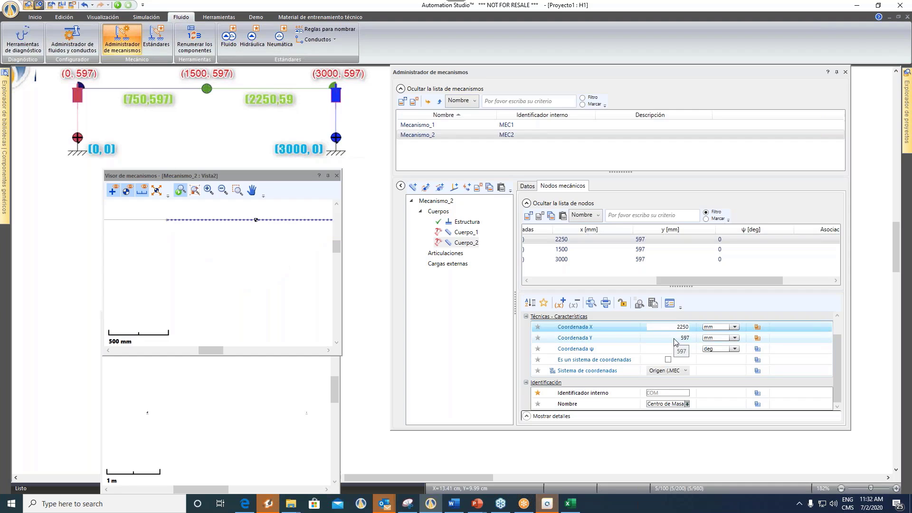
left_click(674, 339)
- Examine how Cuerpo_1 and Cuerpo_2 line up along their full length in the Mecanismo_2 viewer
left_click(202, 351)
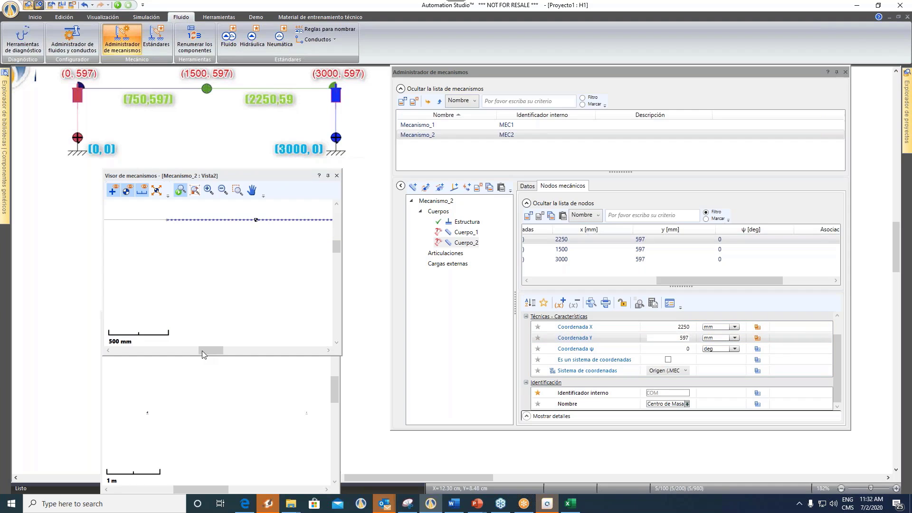
scroll(202, 305, "down", 2)
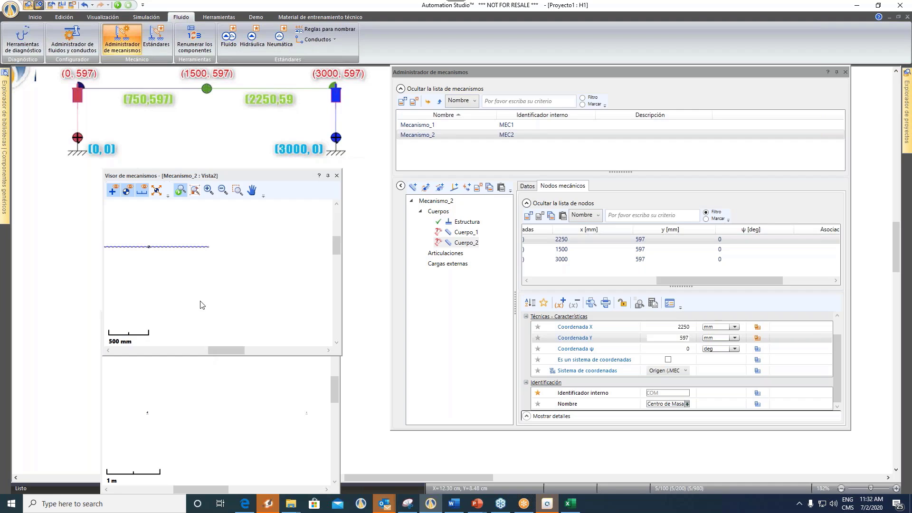
left_click_drag(224, 350, 204, 341)
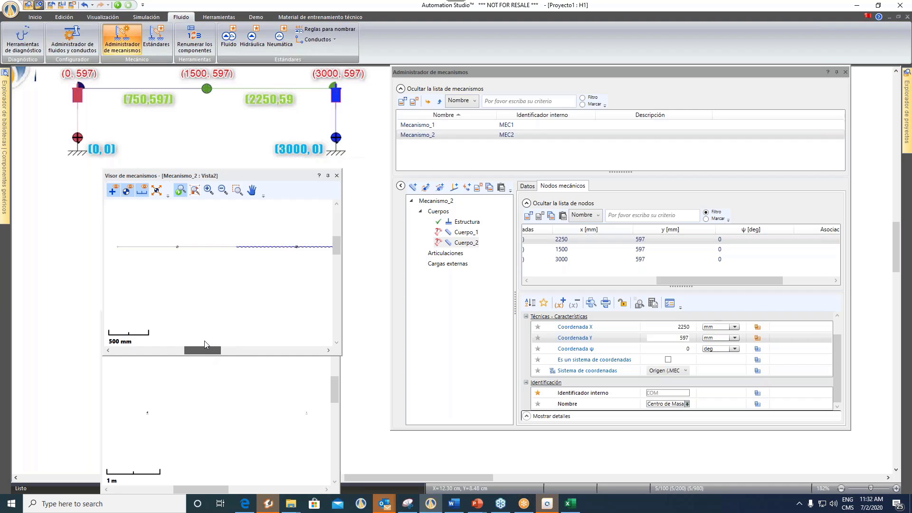
scroll(226, 291, "down", 2)
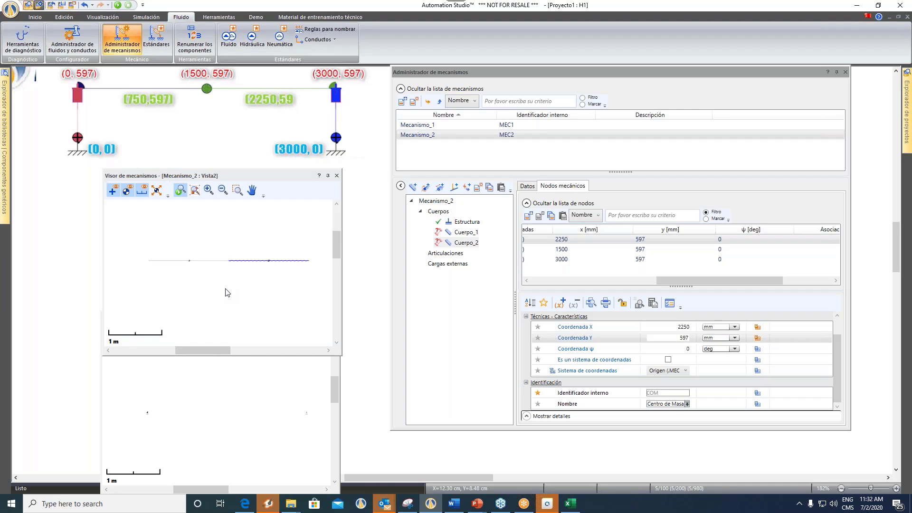
left_click_drag(218, 350, 215, 343)
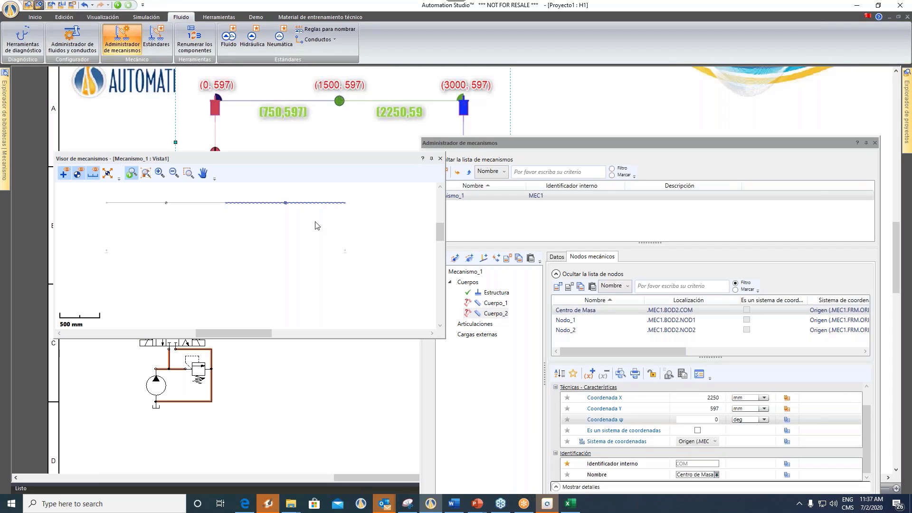
- Rearrange the mechanism manager and the Mecanismo_1 viewer windows to uncover the cylinders in the hydraulic diagram
left_click_drag(624, 140, 652, 85)
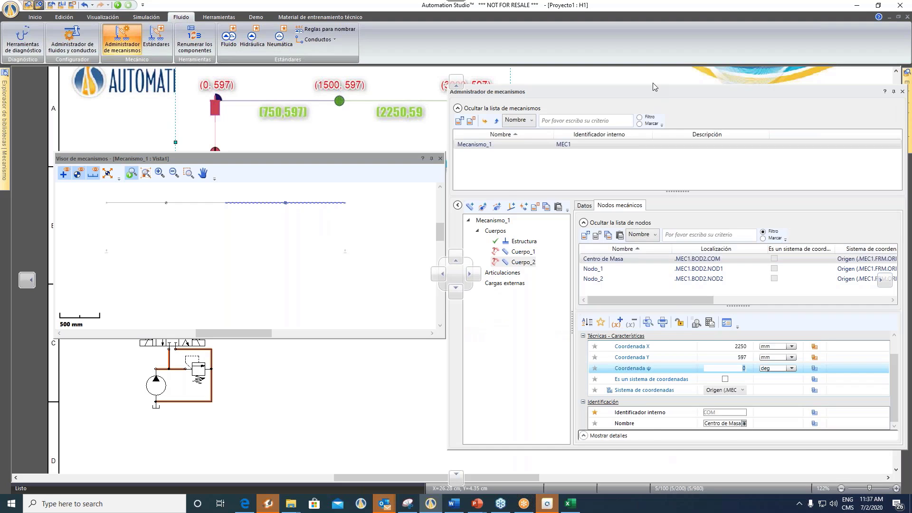
left_click_drag(653, 83, 563, 128)
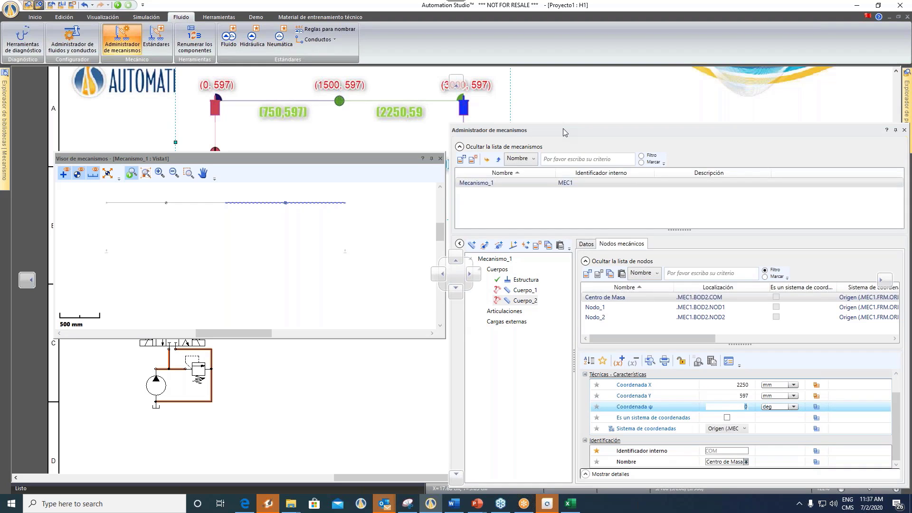
left_click_drag(563, 129, 612, 111)
left_click(370, 168)
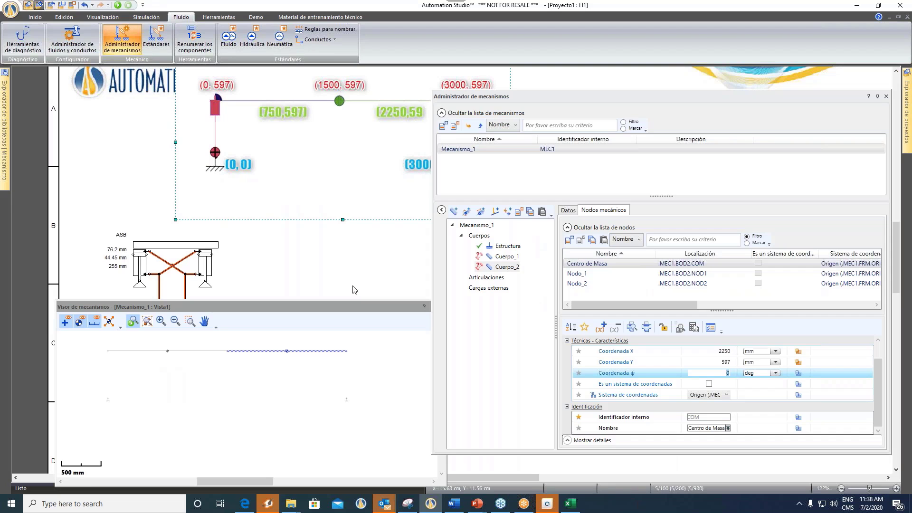
- Add the hydraulic diagram's left cylinder, H1_1, to Mecanismo_1 as a mechanism component
left_click(243, 281)
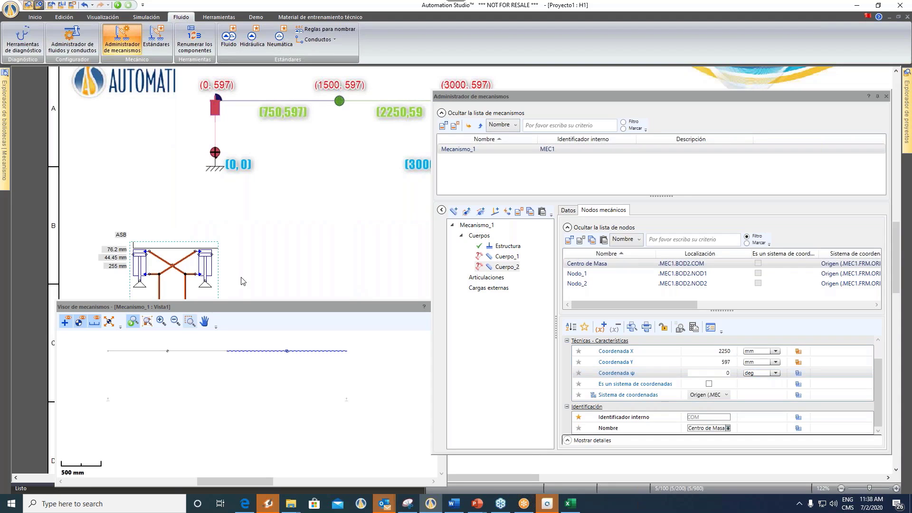
scroll(139, 259, "up", 2)
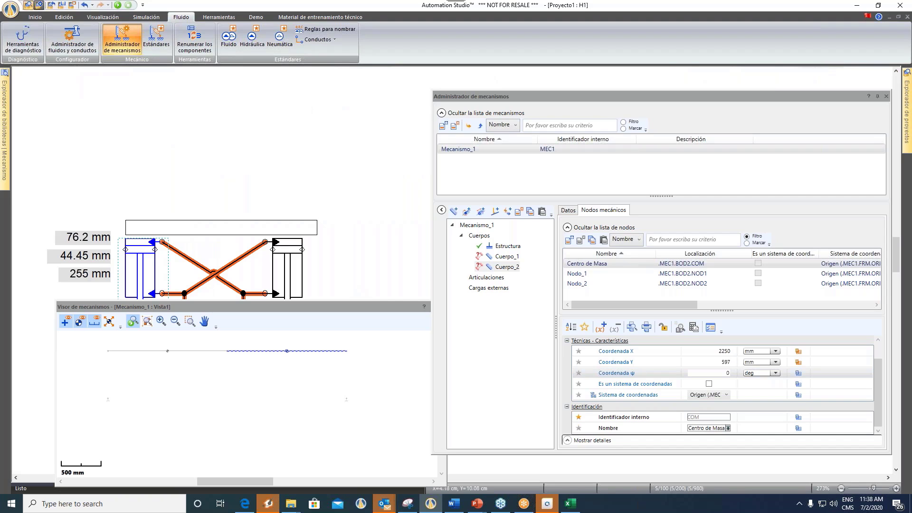
scroll(145, 225, "down", 1)
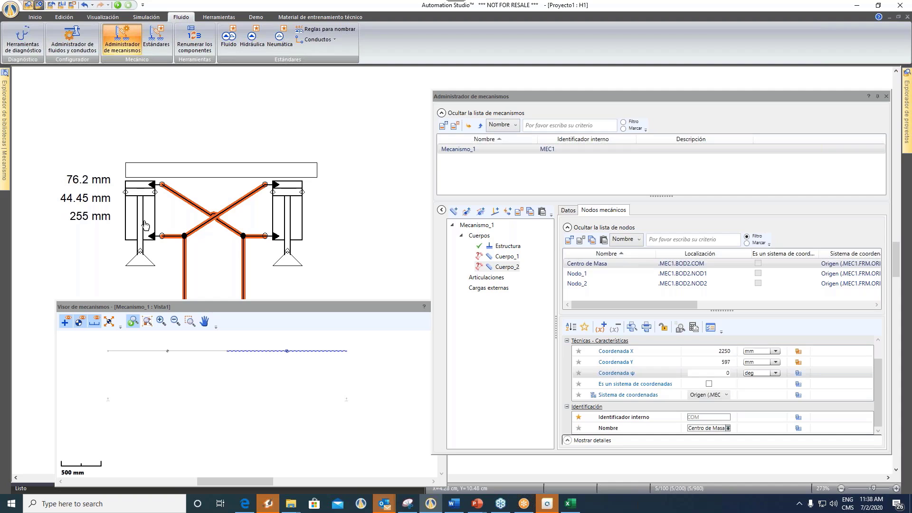
left_click_drag(146, 225, 518, 279)
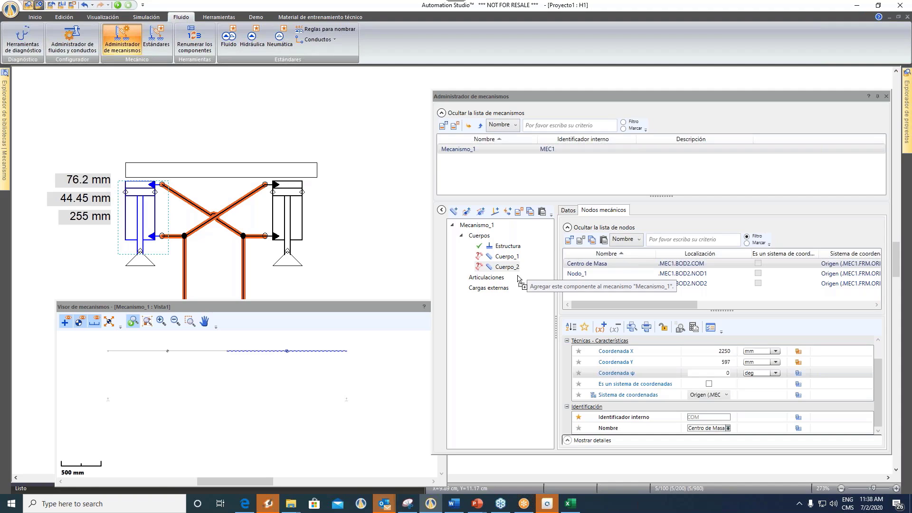
left_click_drag(517, 278, 518, 279)
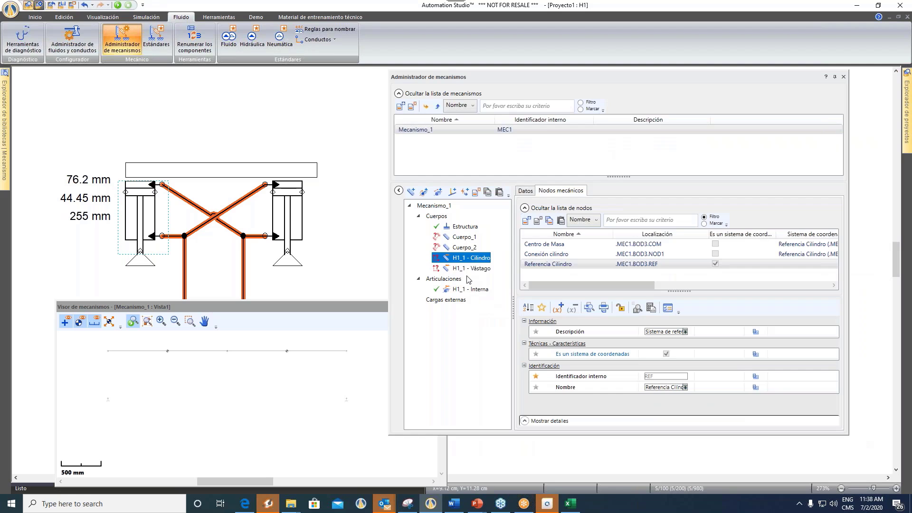
- Uncover more of the Mecanismo_1 viewer and examine the H1_1 cylinder and rod bodies and the nodes of their internal joint
left_click_drag(305, 306, 295, 279)
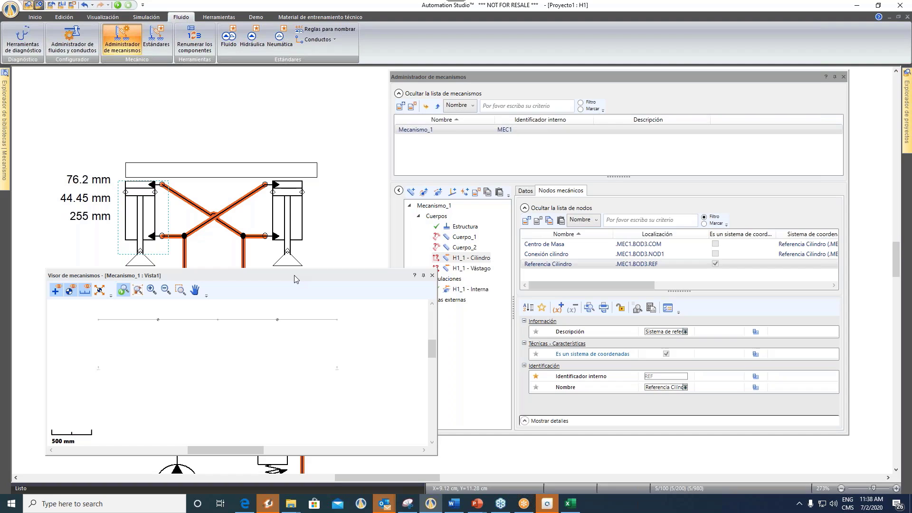
left_click_drag(295, 275, 294, 269)
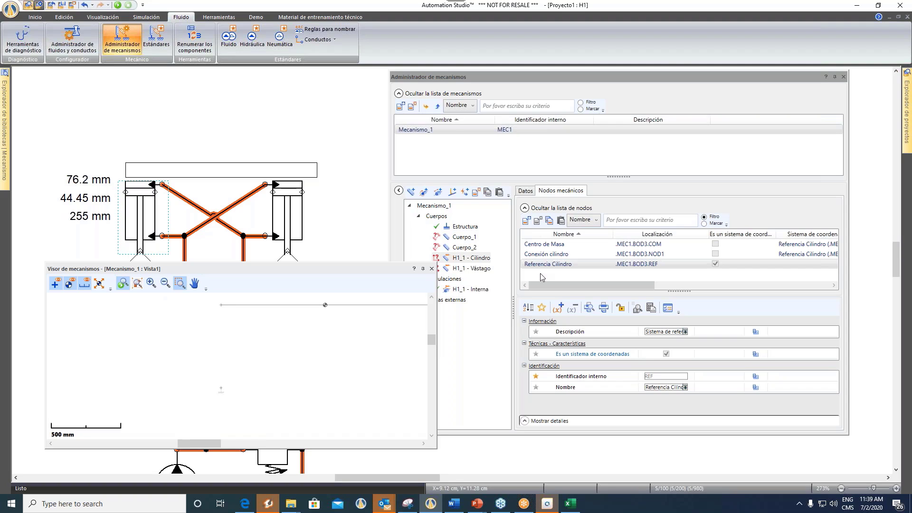
left_click(472, 273)
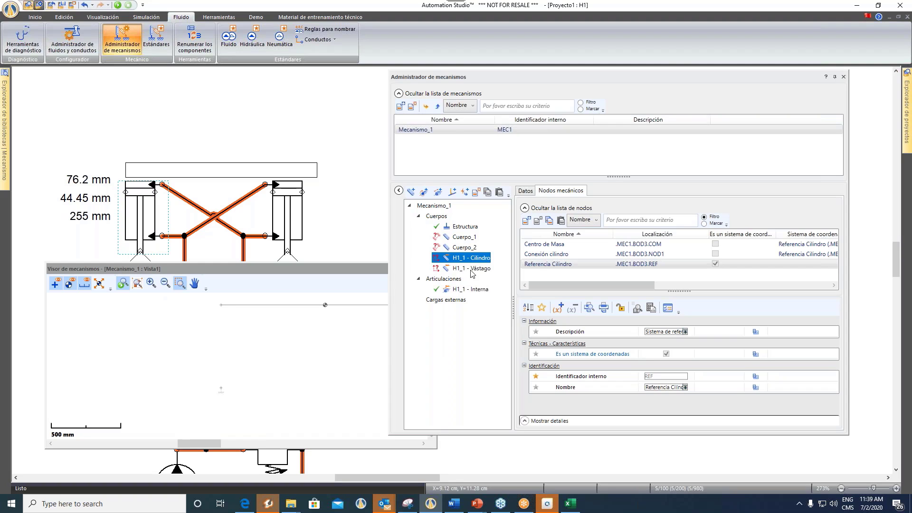
left_click(473, 269)
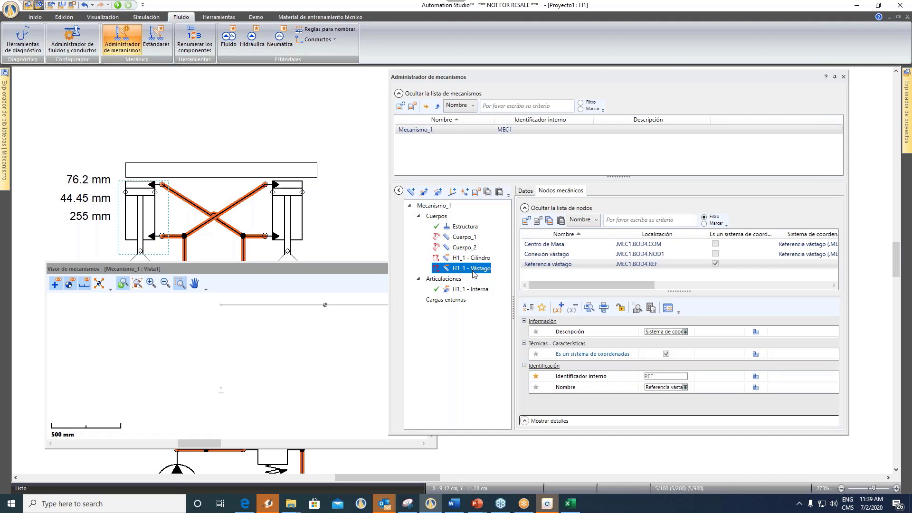
left_click(472, 289)
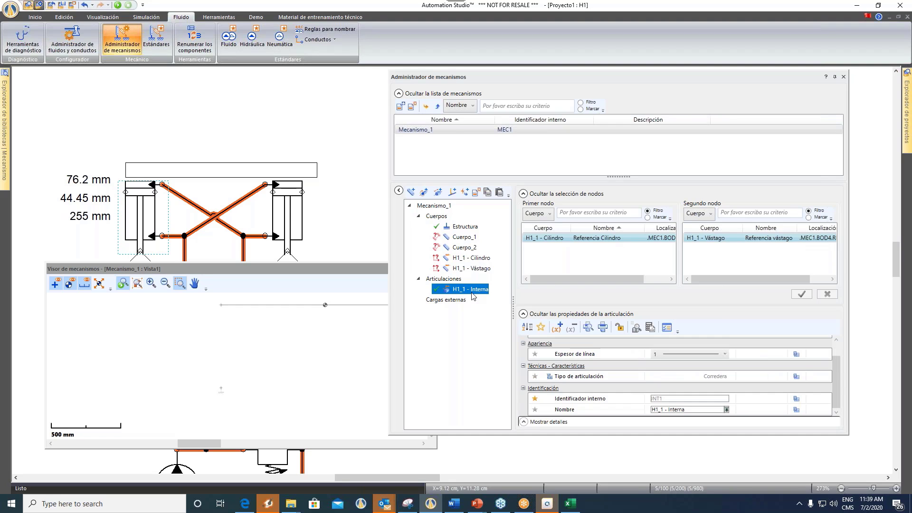
double_click(631, 238)
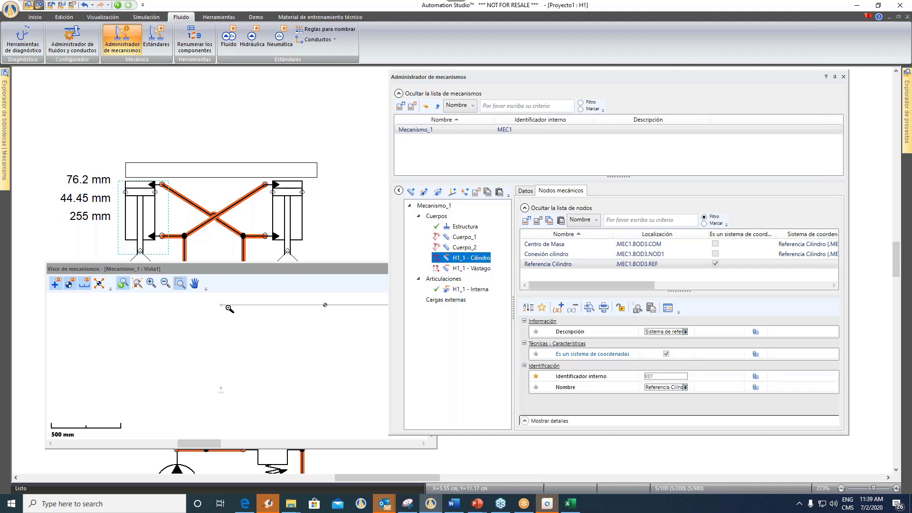
- Add a fixed joint (Empotramiento) to Mecanismo_1 and review the coordinates of the nodes of H1_1 - Cilindro
left_click(452, 193)
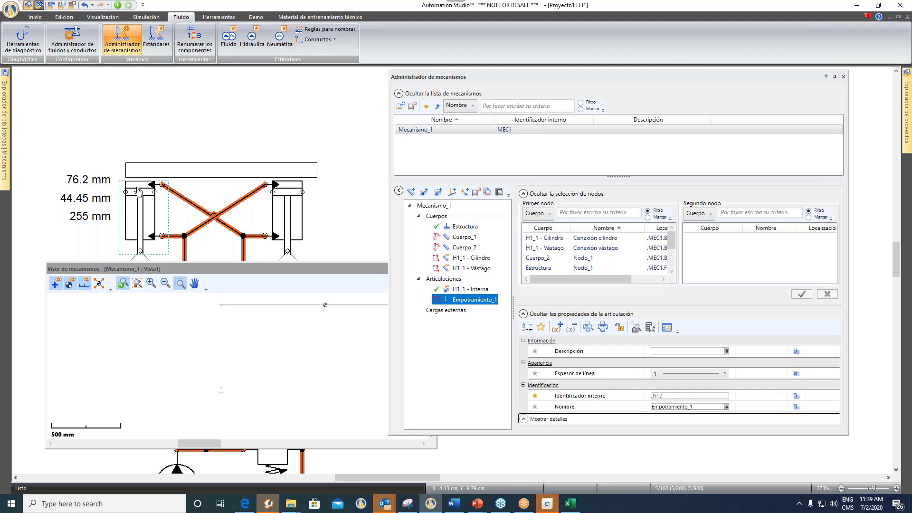
left_click(126, 162)
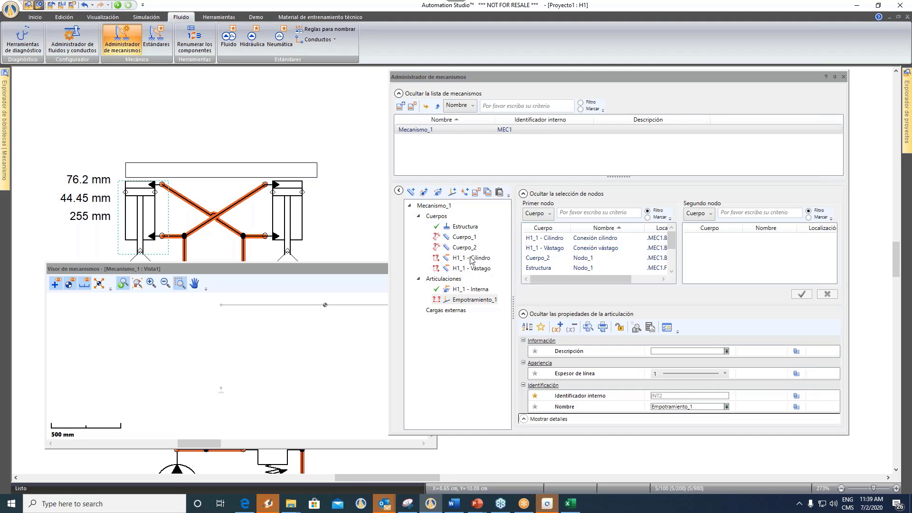
left_click(471, 258)
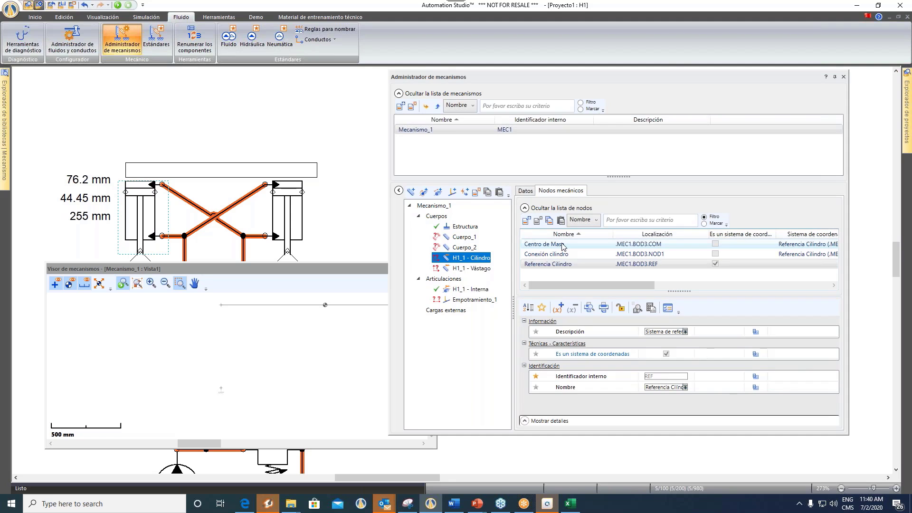
left_click(546, 247)
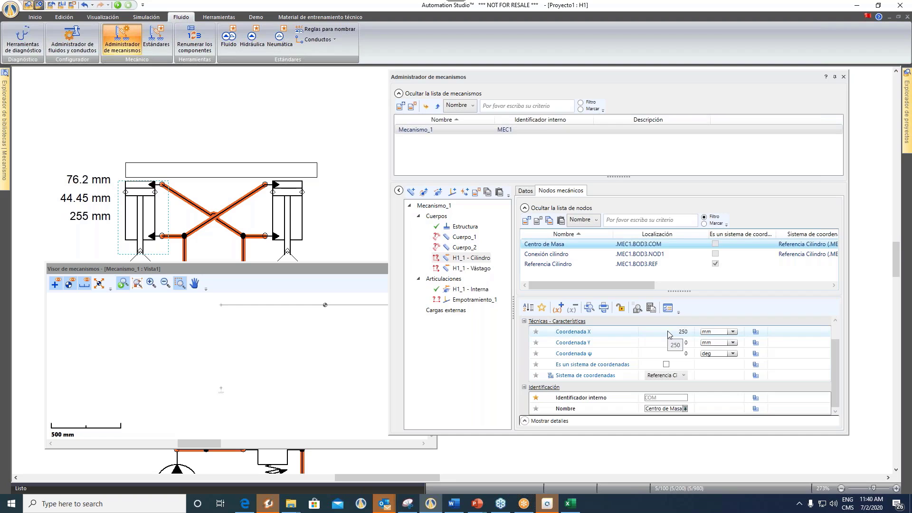
left_click(564, 255)
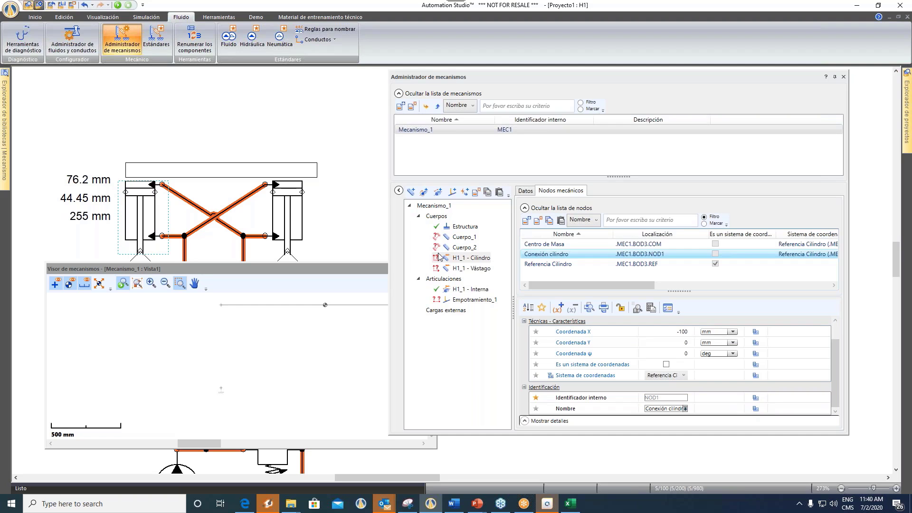
left_click(570, 266)
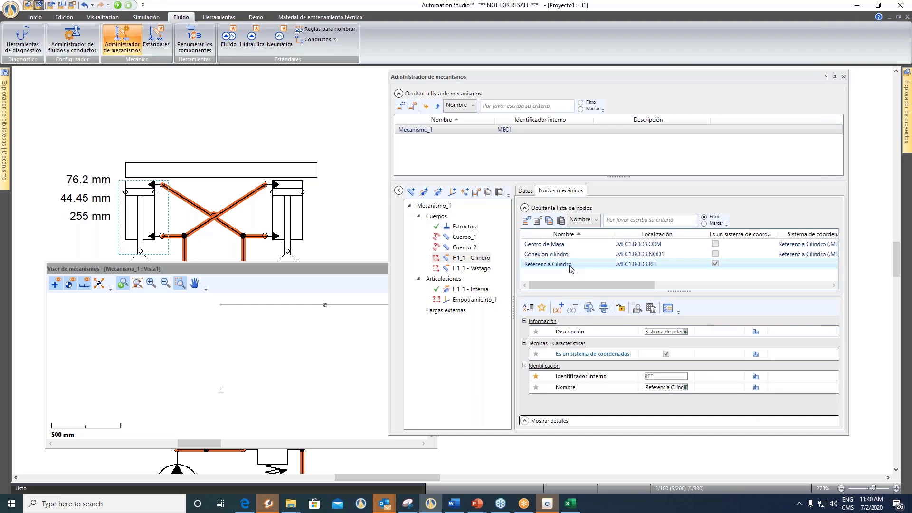
left_click(567, 256)
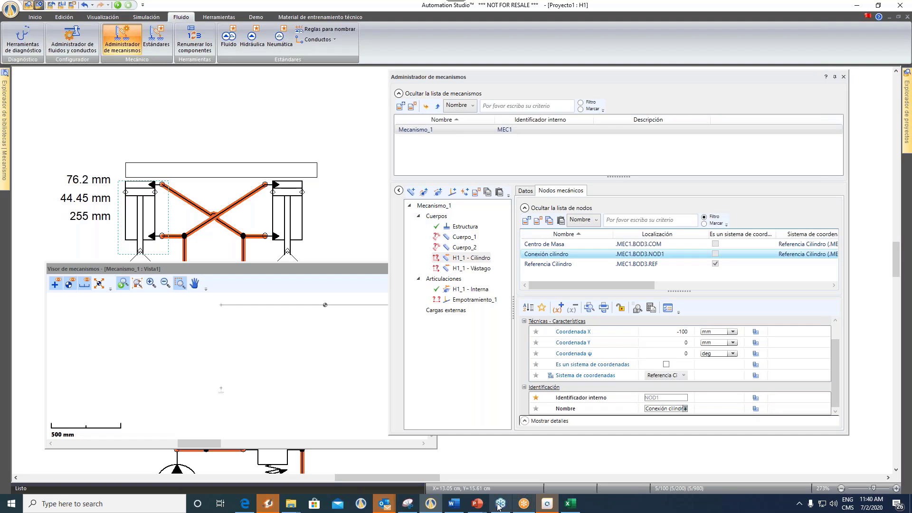
- Switch to the PowerPoint presentation and examine the cylinder and rod coordinate diagrams on slide 20
left_click(478, 504)
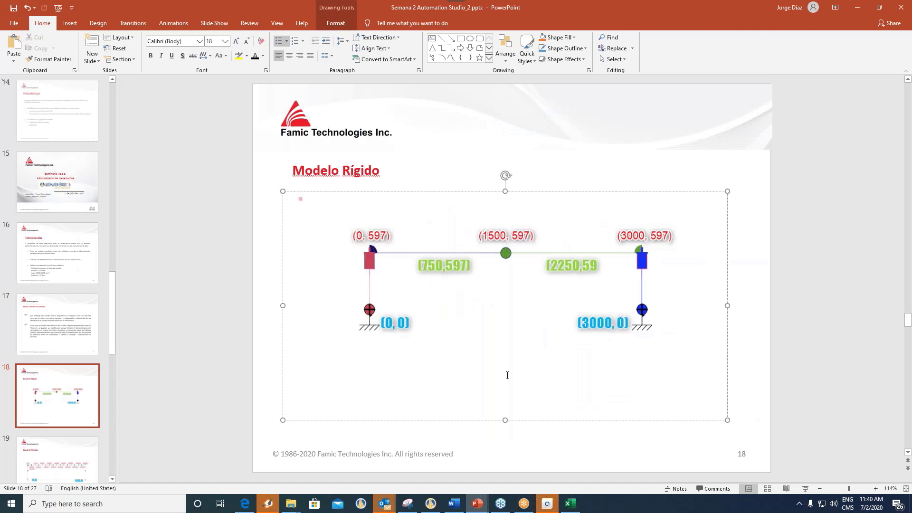
scroll(79, 404, "down", 2)
left_click(79, 405)
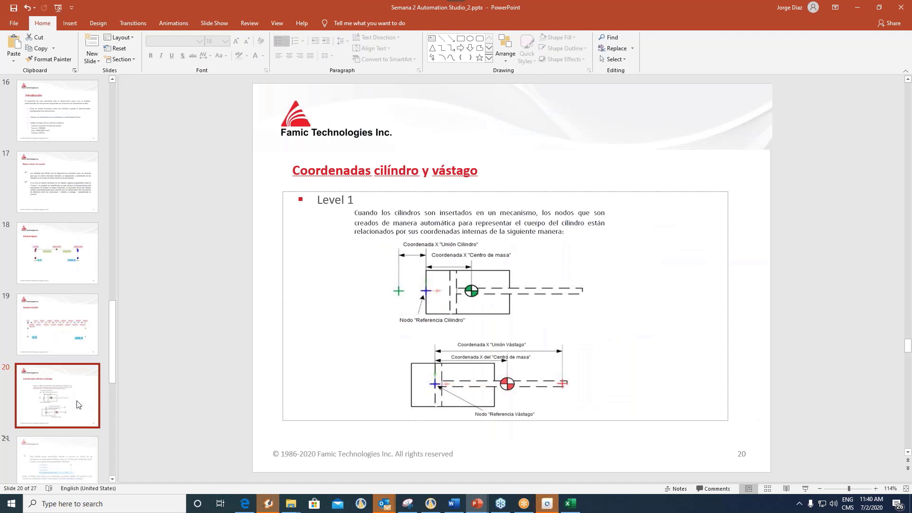
left_click(705, 179)
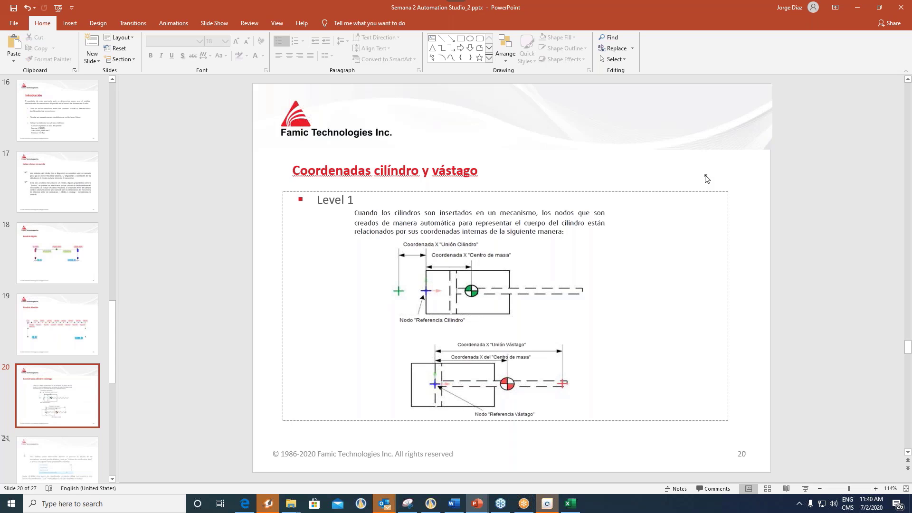
scroll(543, 267, "up", 4, "ctrl")
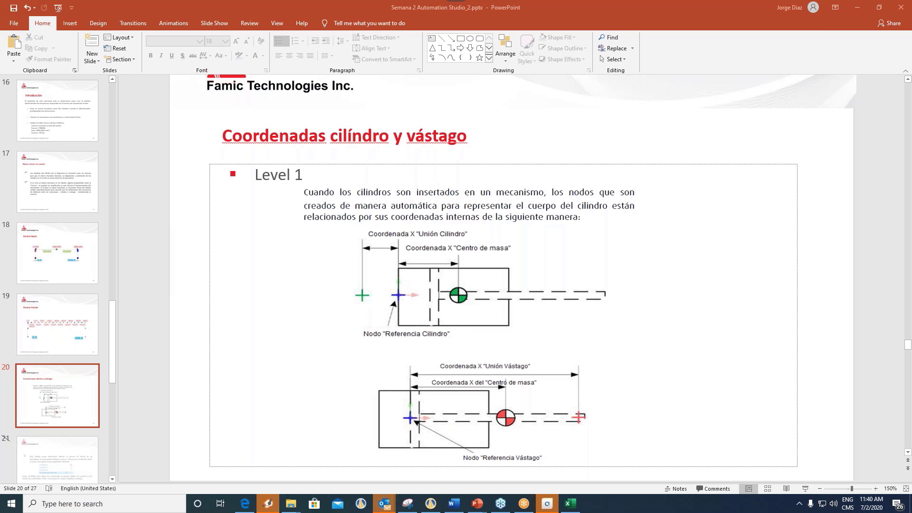
- Return to Automation Studio and set the X coordinate of H1_1 - Cilindro's Conexión cilindro node to 0 mm
key("alt+Tab")
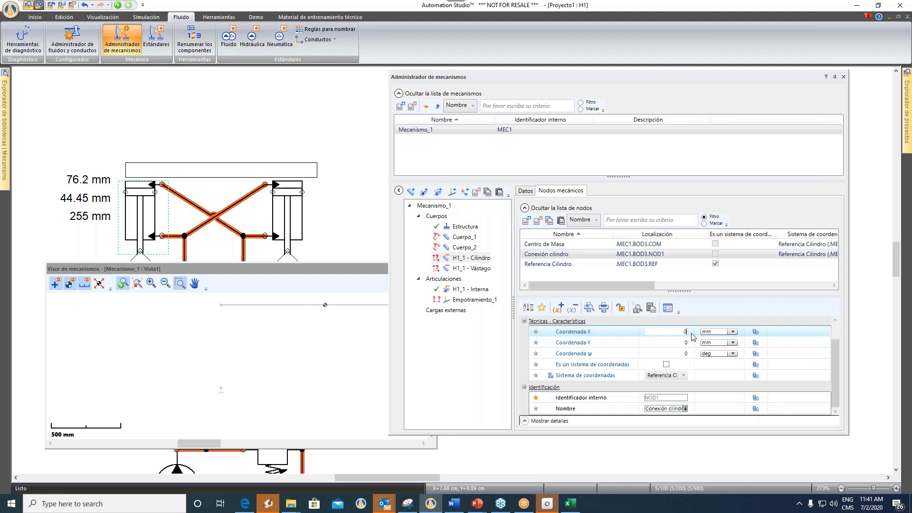
key("Tab")
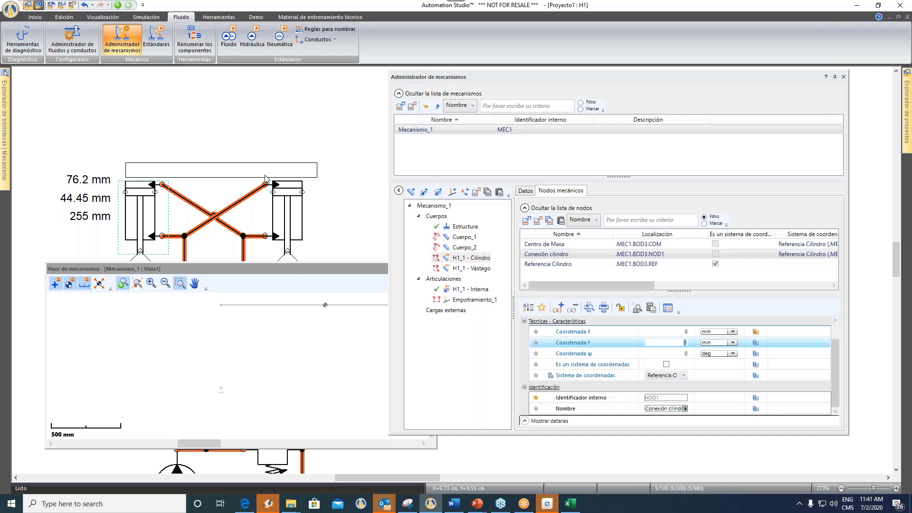
left_click(143, 178)
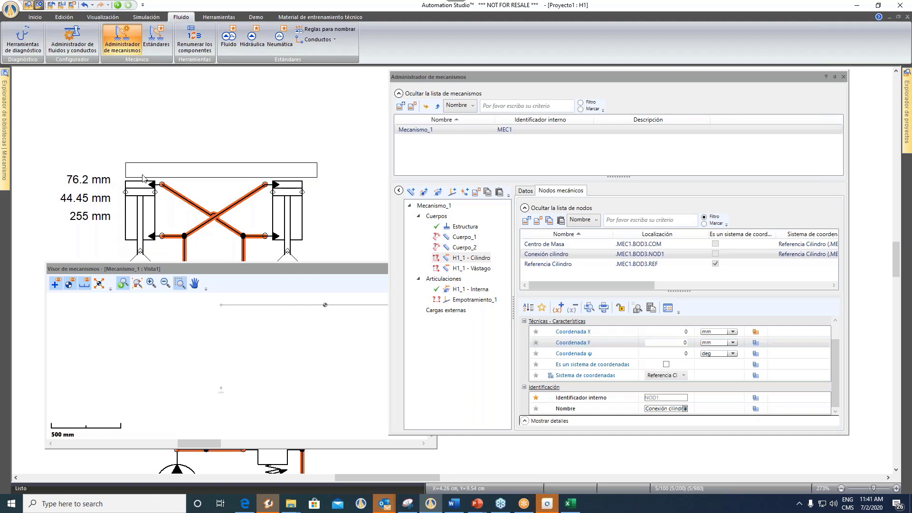
- Define Empotramiento_1 between H1_1 - Cilindro's Conexión cilindro node and Cuerpo_1's Nodo_1
left_click(474, 300)
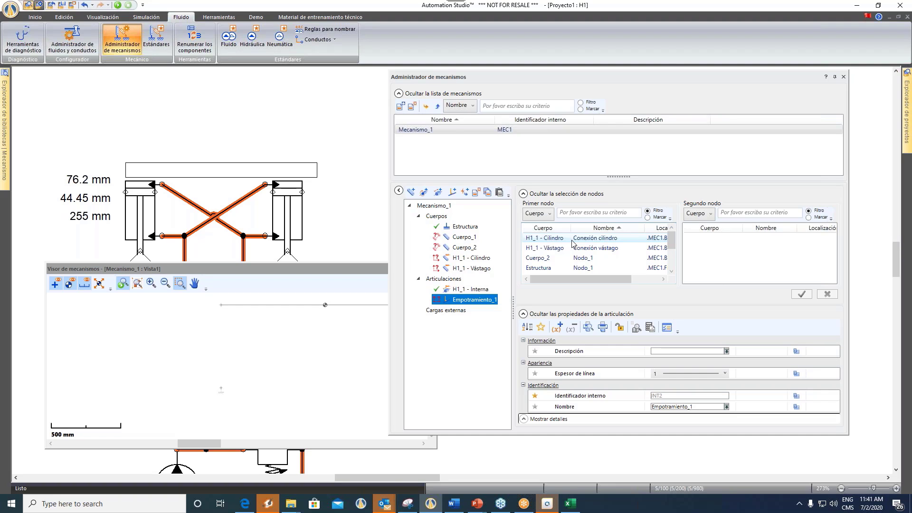
left_click(573, 239)
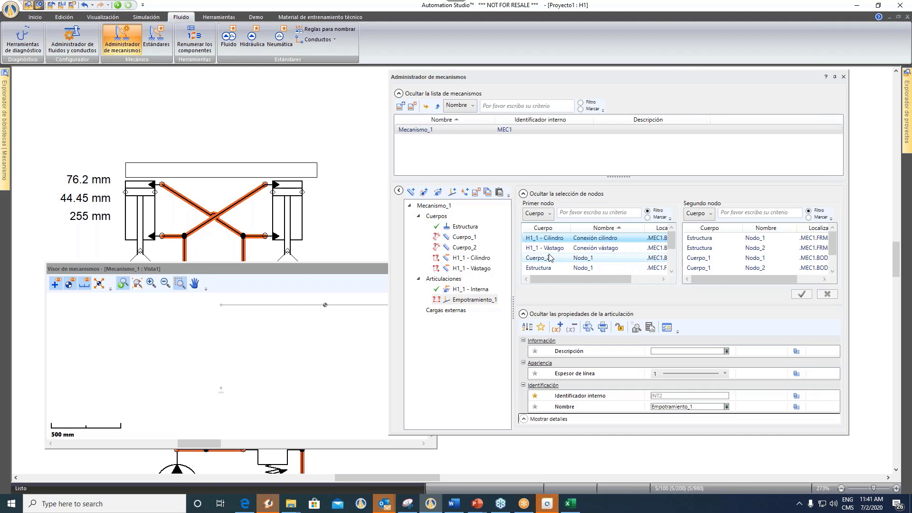
left_click(208, 306)
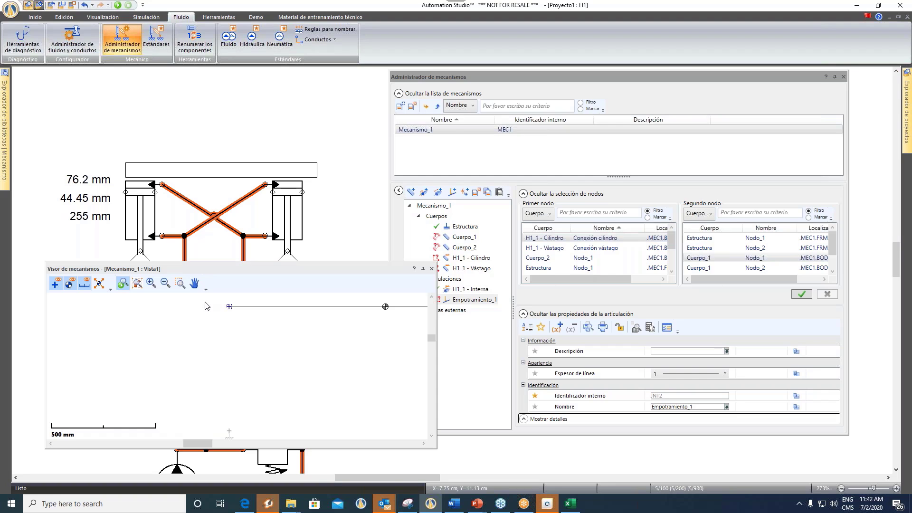
scroll(206, 306, "up", 2)
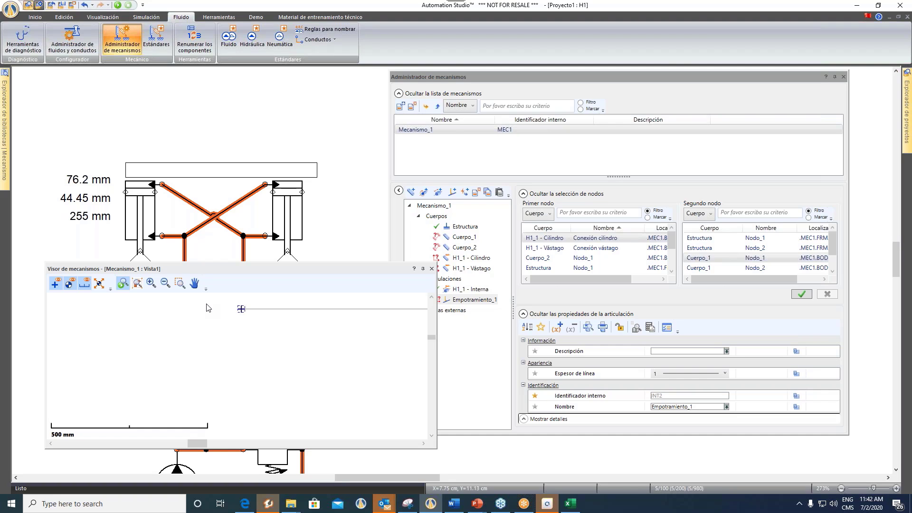
scroll(208, 308, "down", 1)
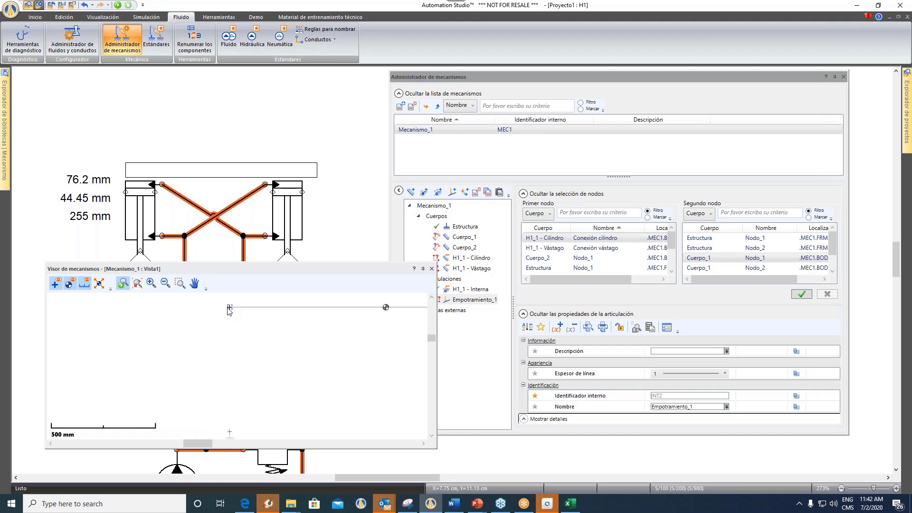
left_click(802, 296)
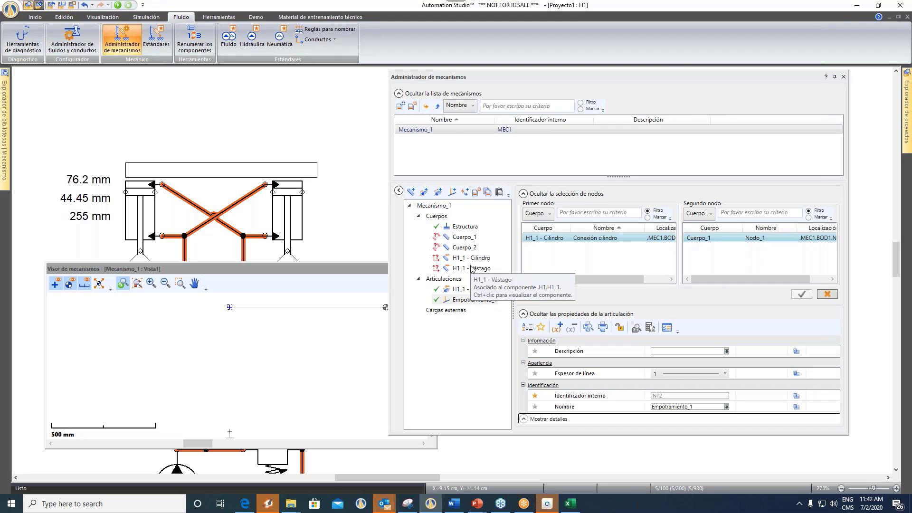
- Add a pivot joint to Mecanismo_1 and select H1_1 - Vástago's Conexión vástago as first node and Estructura's Nodo_1 as second node
scroll(322, 238, "down", 1)
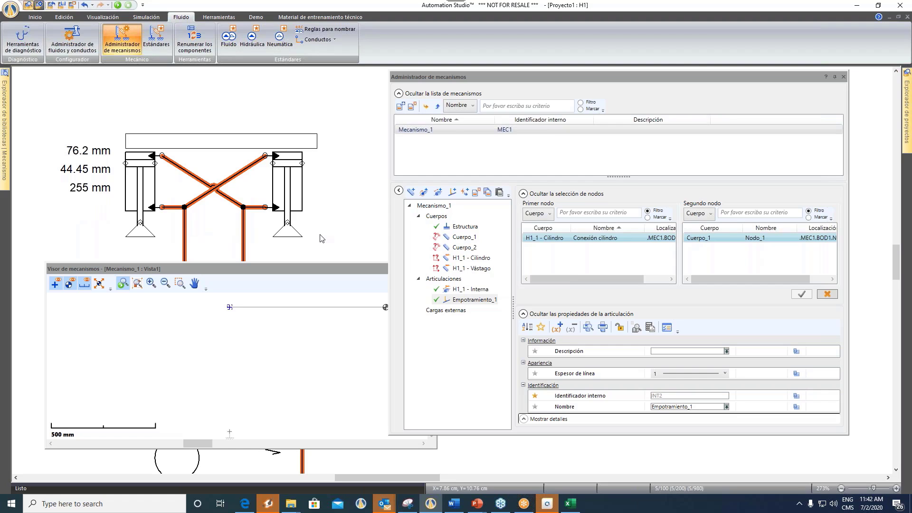
scroll(140, 83, "down", 2)
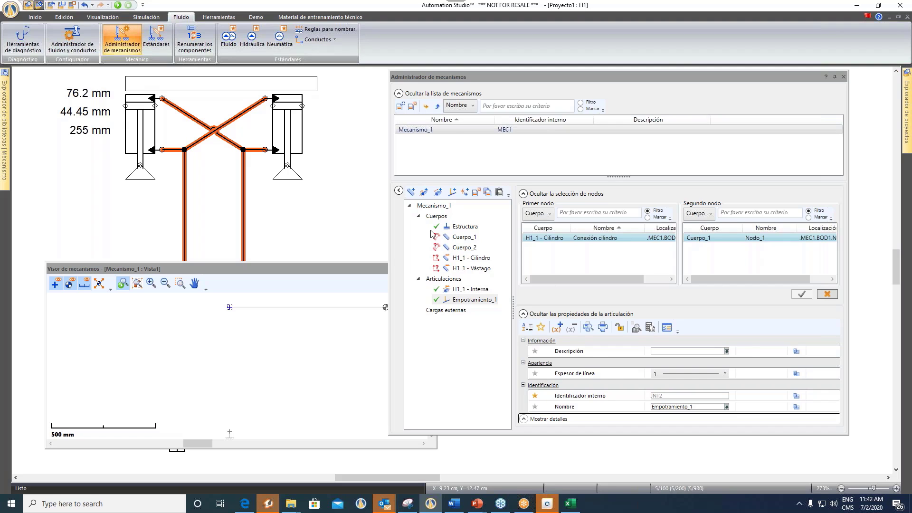
left_click(424, 192)
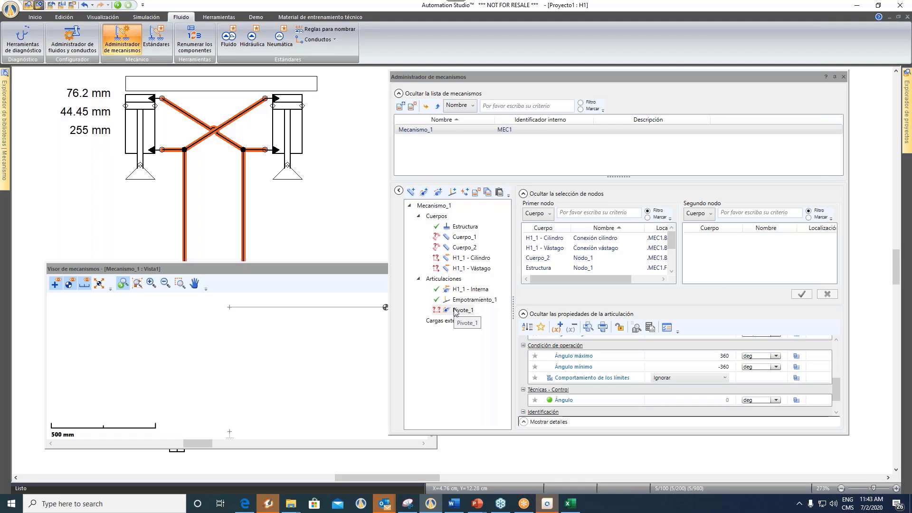
left_click(539, 269)
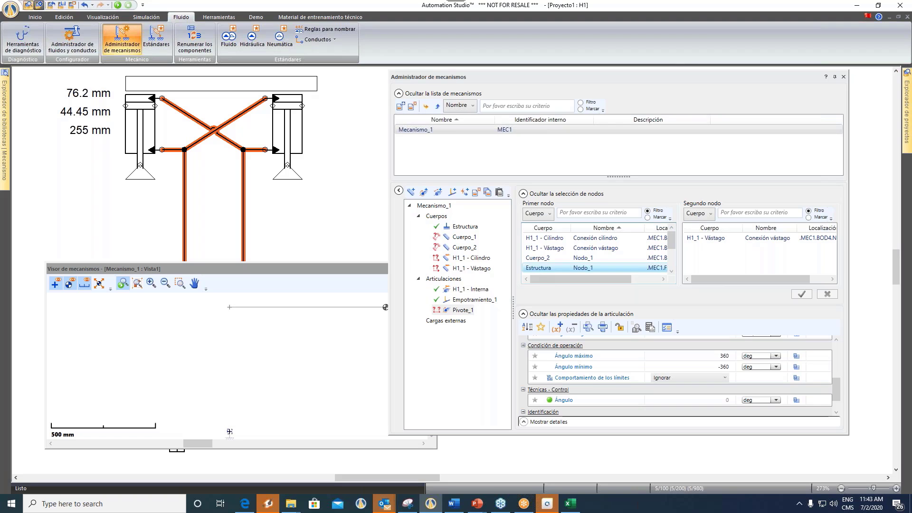
left_click(739, 238)
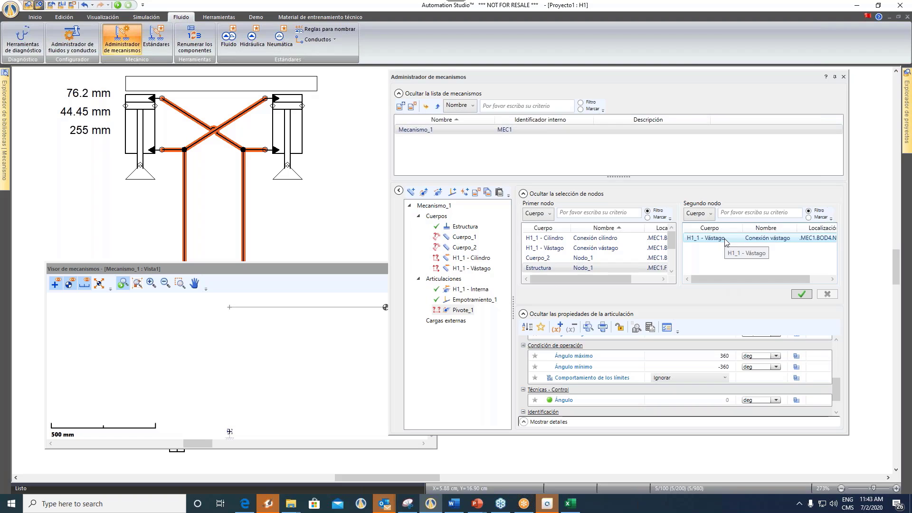
left_click(569, 252)
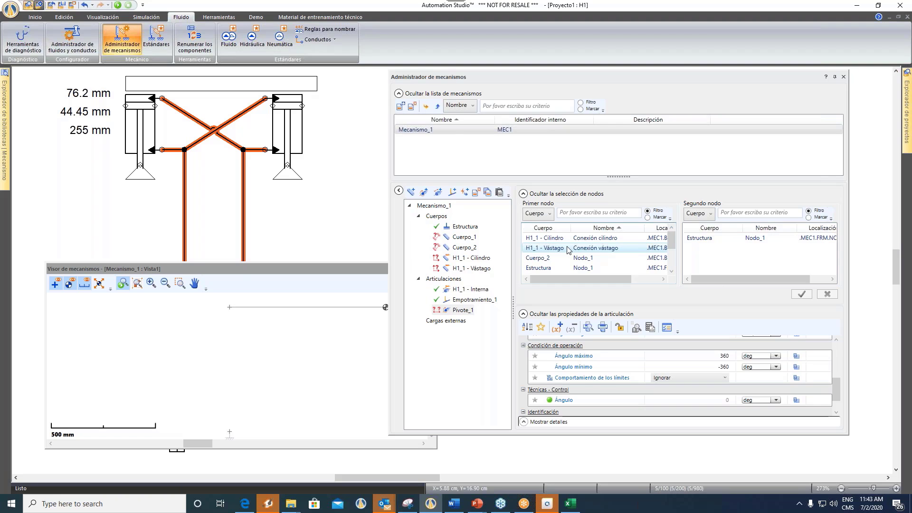
left_click(728, 239)
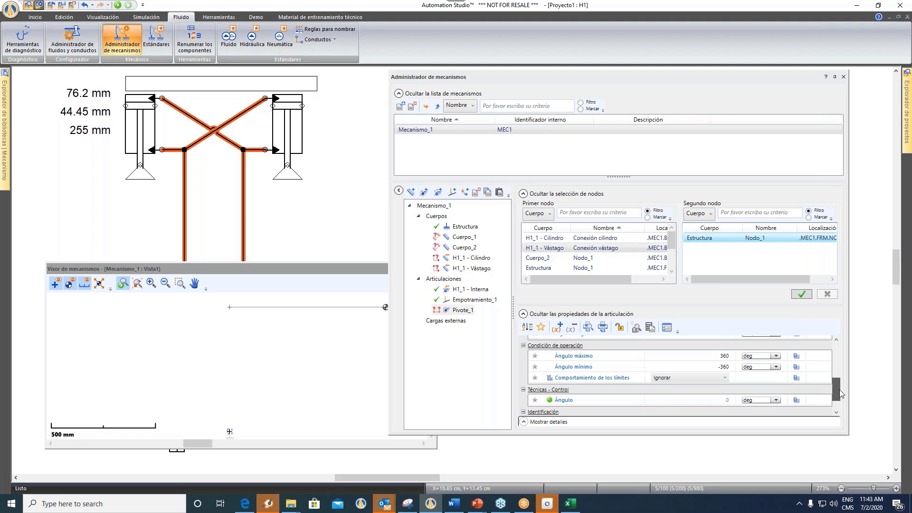
- Set the angular stiffness (Rigidez angular) of Pivote_1 to 5 N.m/rad
left_click_drag(840, 389, 845, 374)
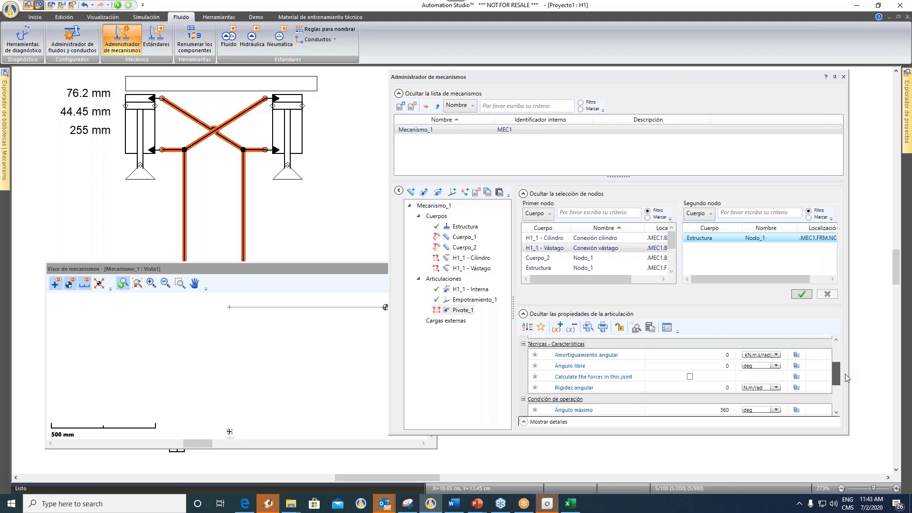
left_click_drag(846, 374, 845, 378)
left_click(725, 376)
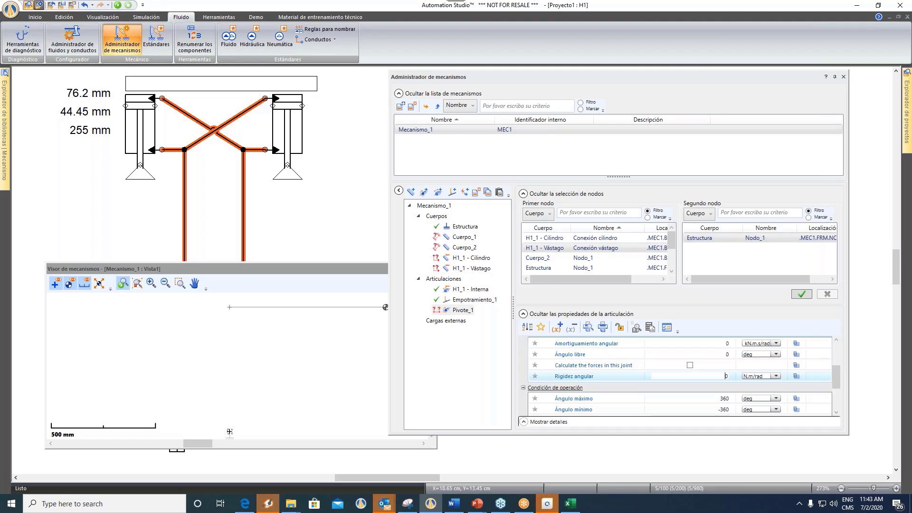
double_click(731, 377)
type("5")
key("Tab")
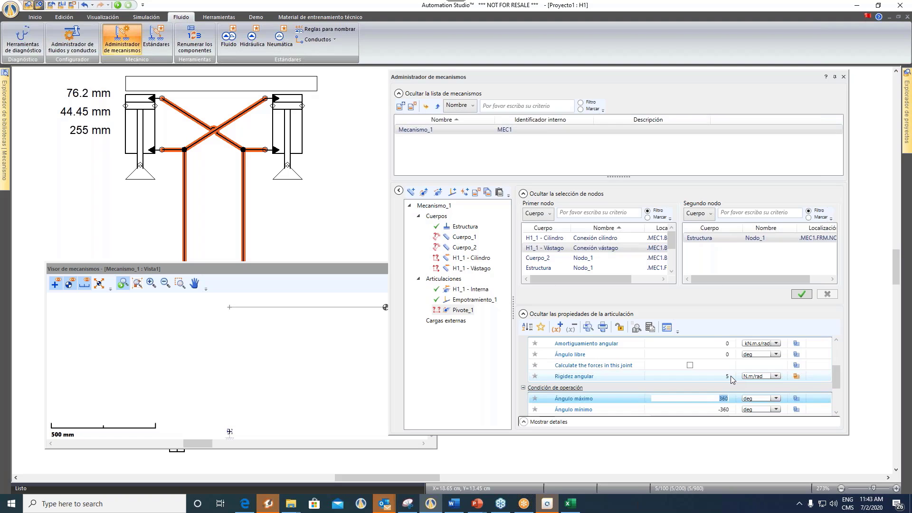
- Reset Pivote_1's angular stiffness (Rigidez angular) to 0 N.m/rad and open its angular damping value (Amortiguamiento angular) for editing
left_click(709, 374)
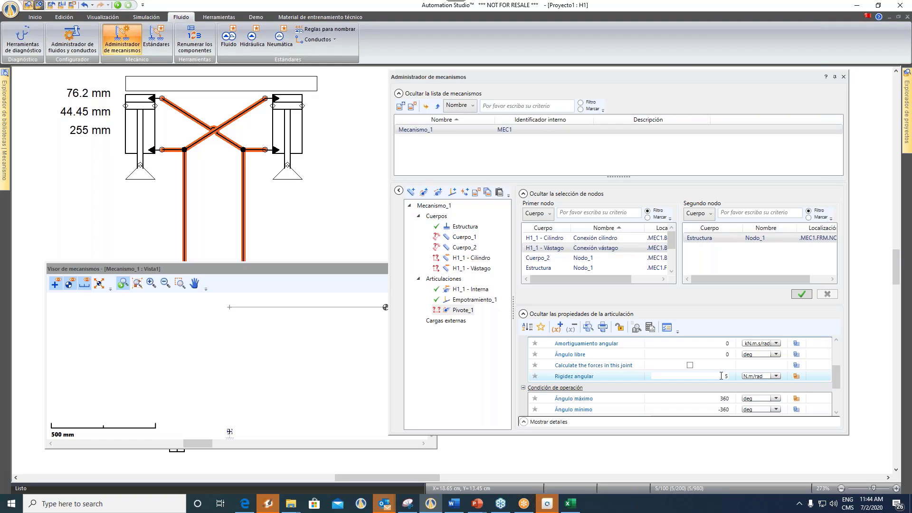
scroll(741, 405, "down", 1)
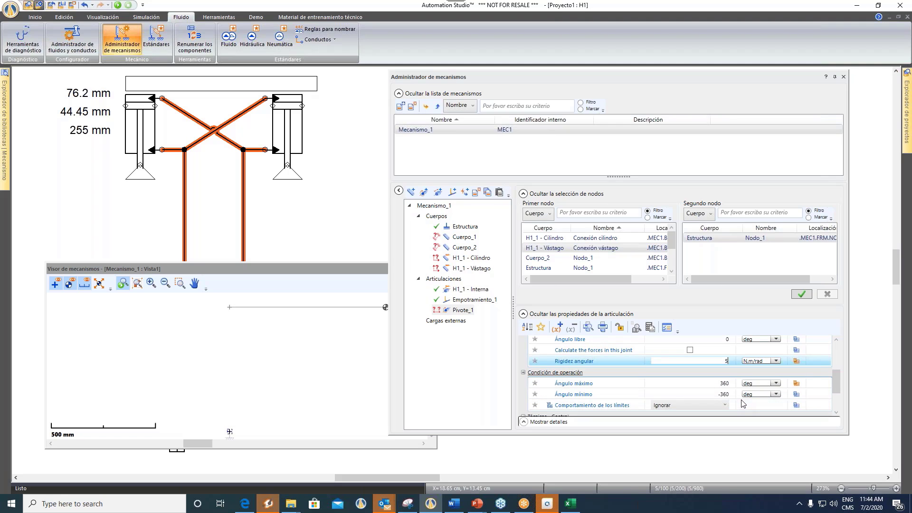
scroll(743, 404, "up", 1)
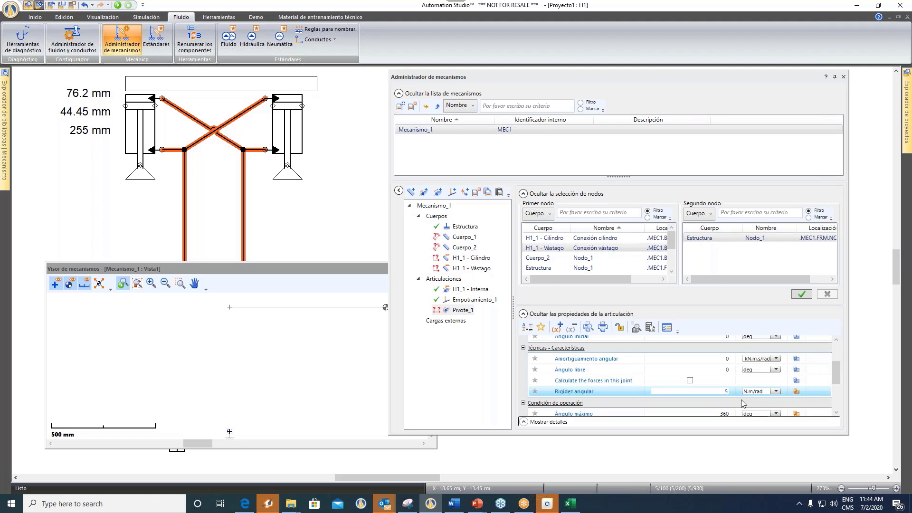
left_click(725, 391)
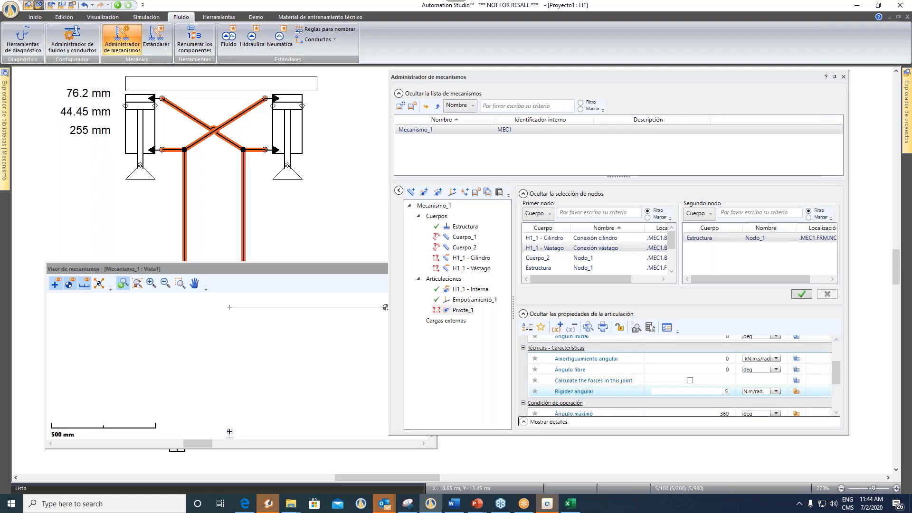
left_click_drag(725, 391, 734, 396)
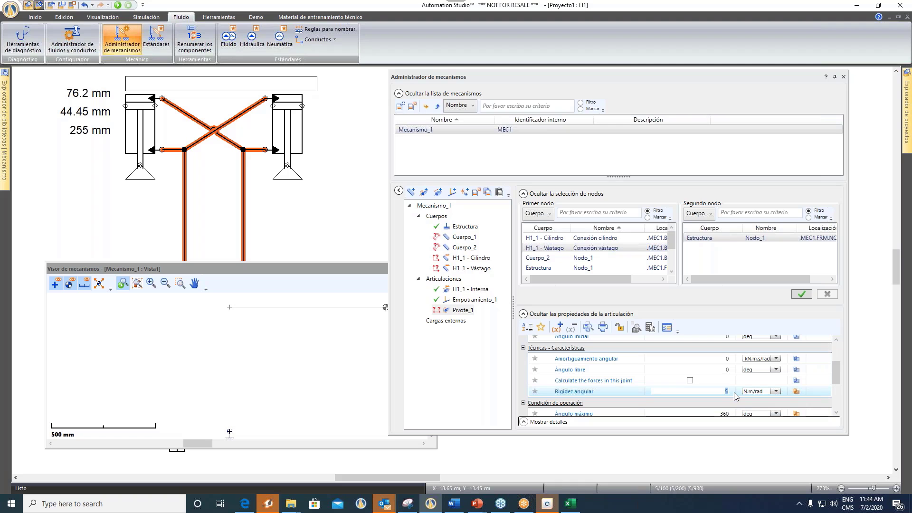
left_click(725, 359)
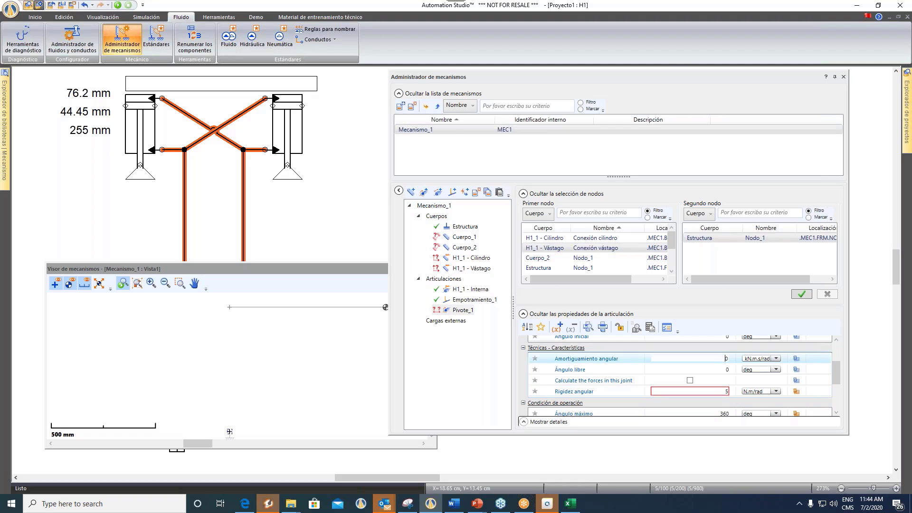
left_click(725, 391)
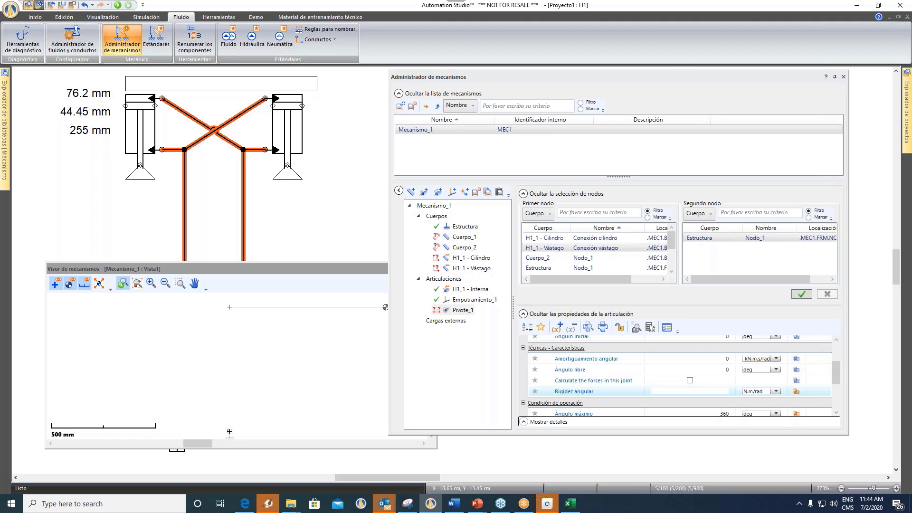
key("Tab")
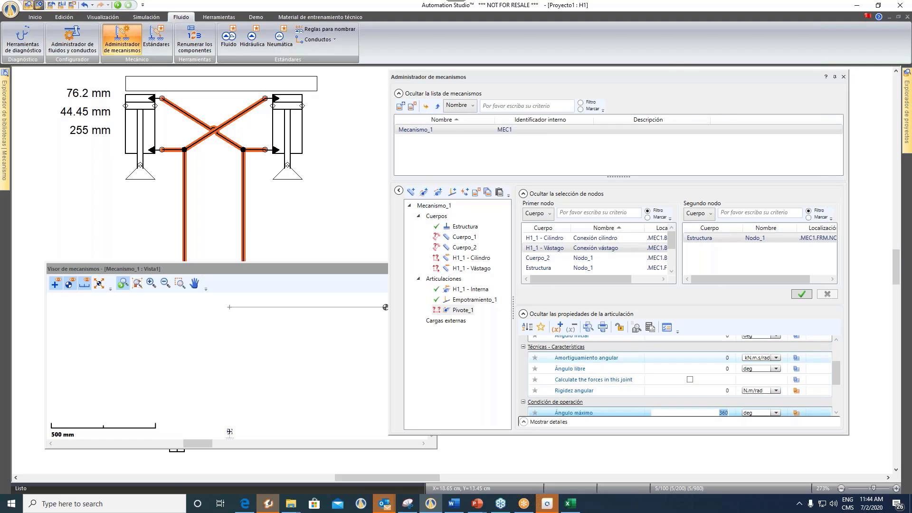
left_click(726, 357)
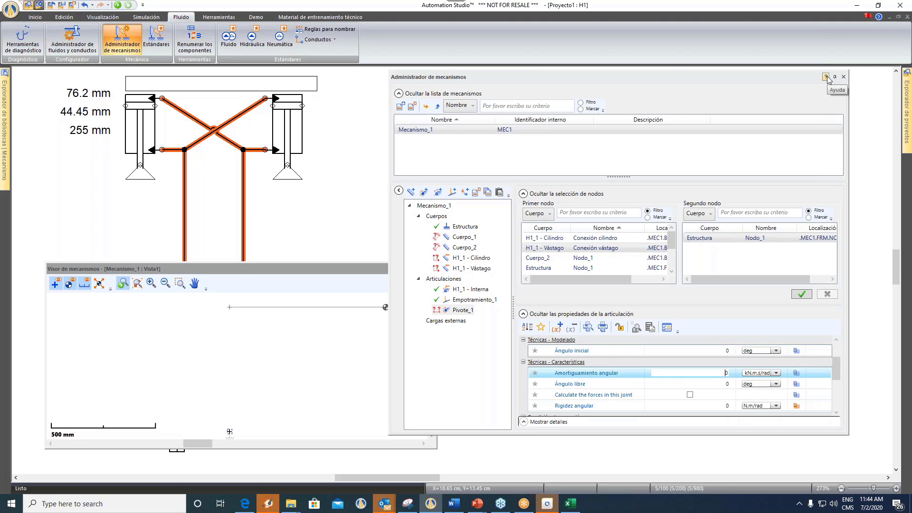
- Read the mechanism manager help topic on configuring a joint, including the table of joint properties
left_click_drag(787, 73, 740, 82)
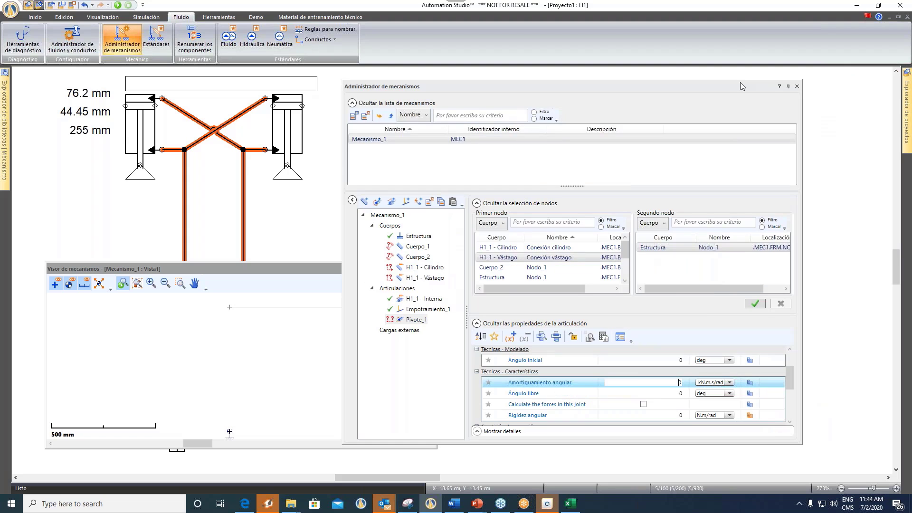
left_click(779, 87)
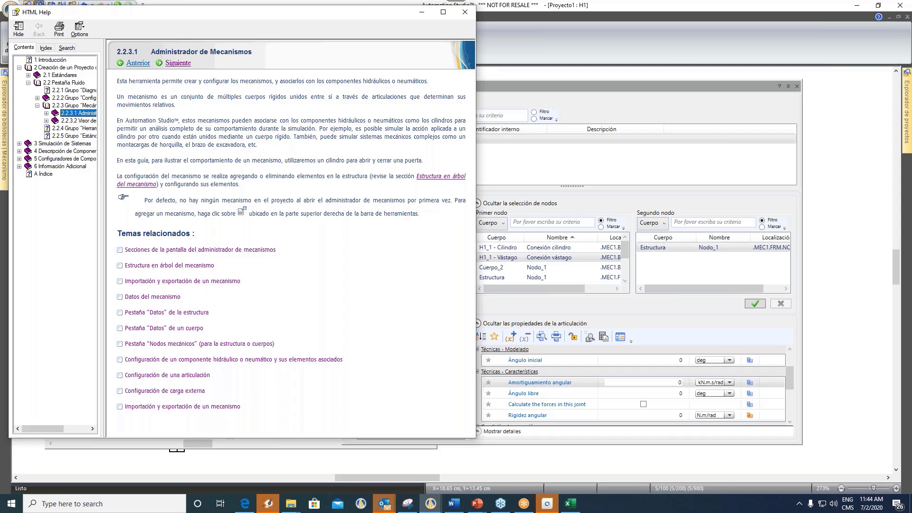
left_click(156, 391)
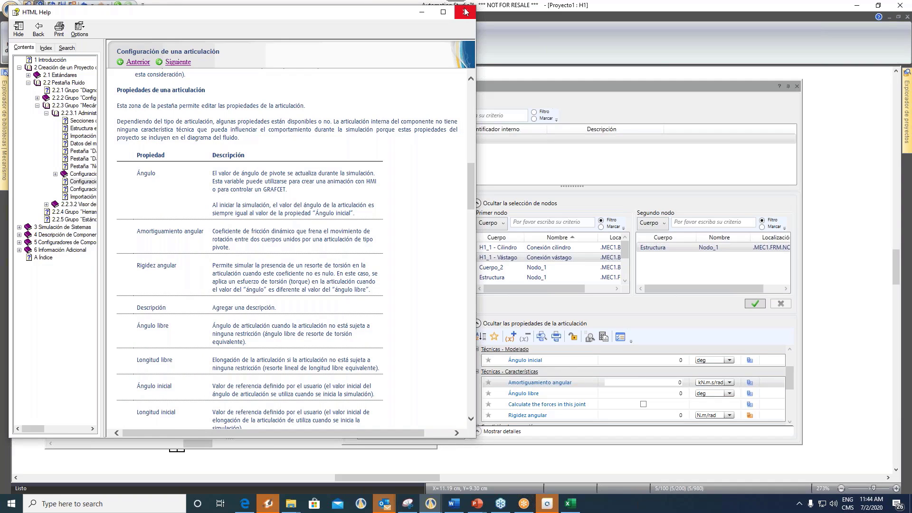
scroll(402, 166, "up", 4)
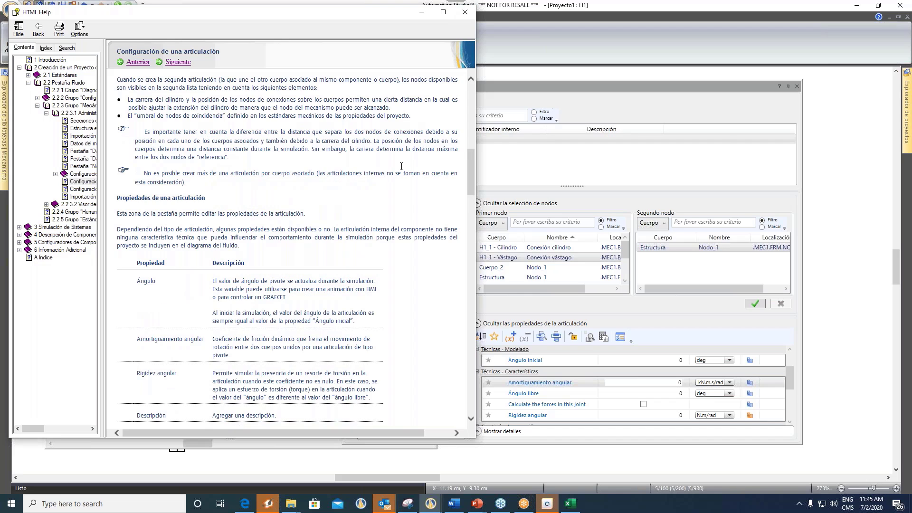
left_click(465, 12)
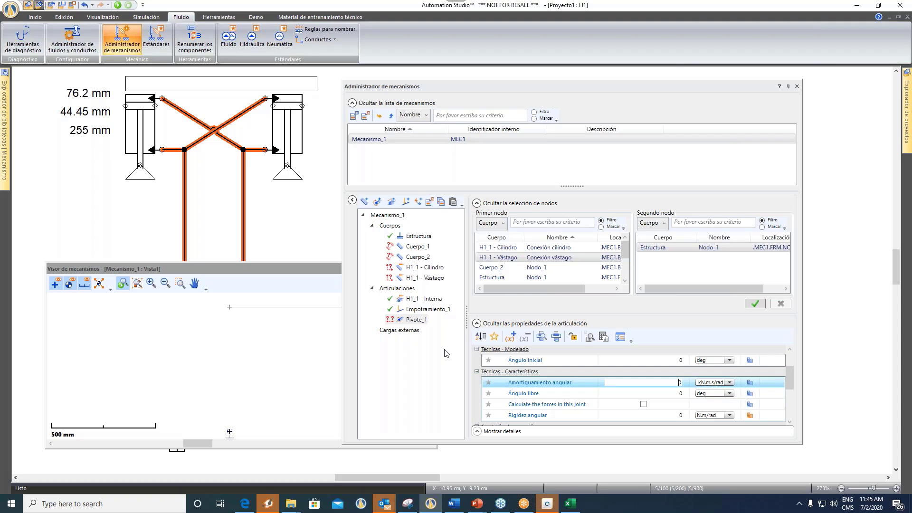
- Validate pivot joint Pivote_1 between the H1_1 rod connection and Nodo_1 of the structure, and inspect the assembled mechanism in the viewer
left_click(755, 304)
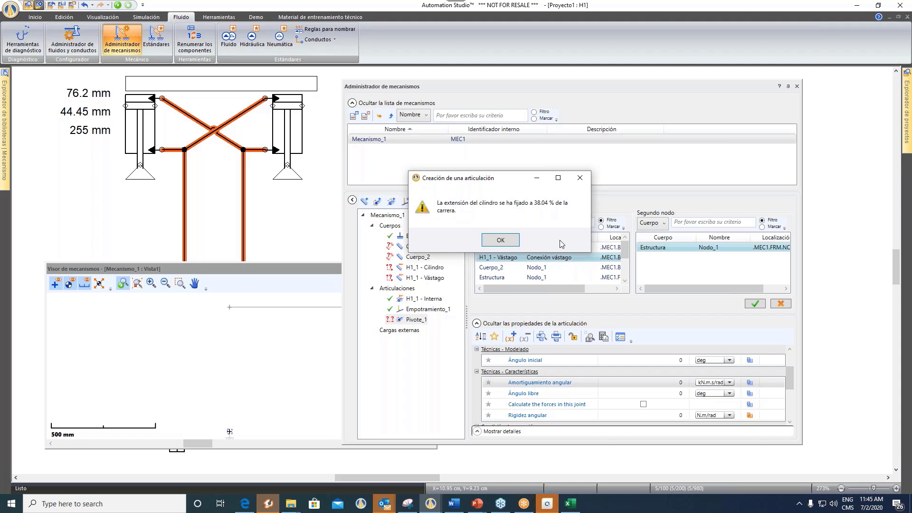
left_click(501, 241)
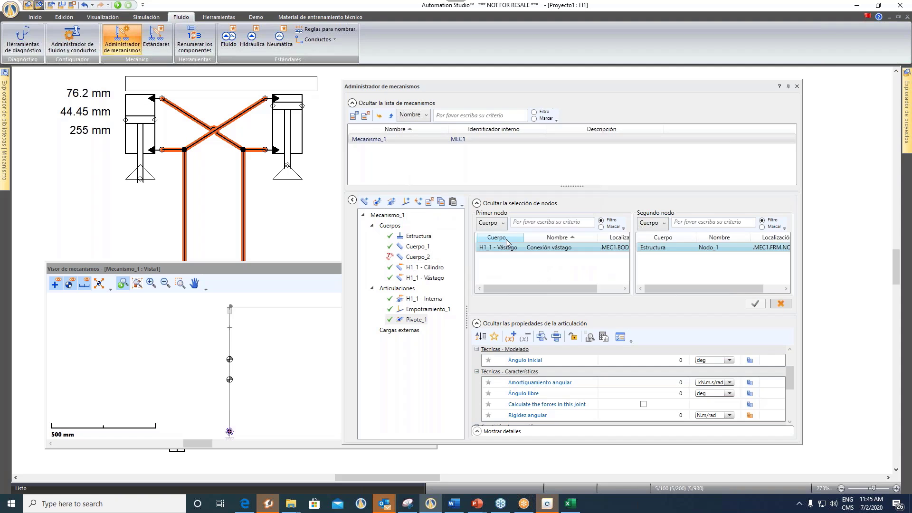
left_click(198, 396)
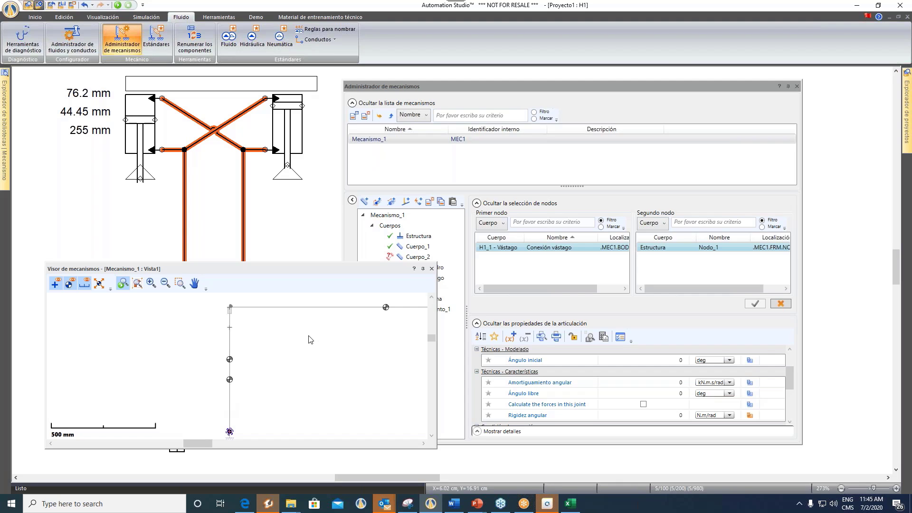
left_click_drag(295, 269, 295, 244)
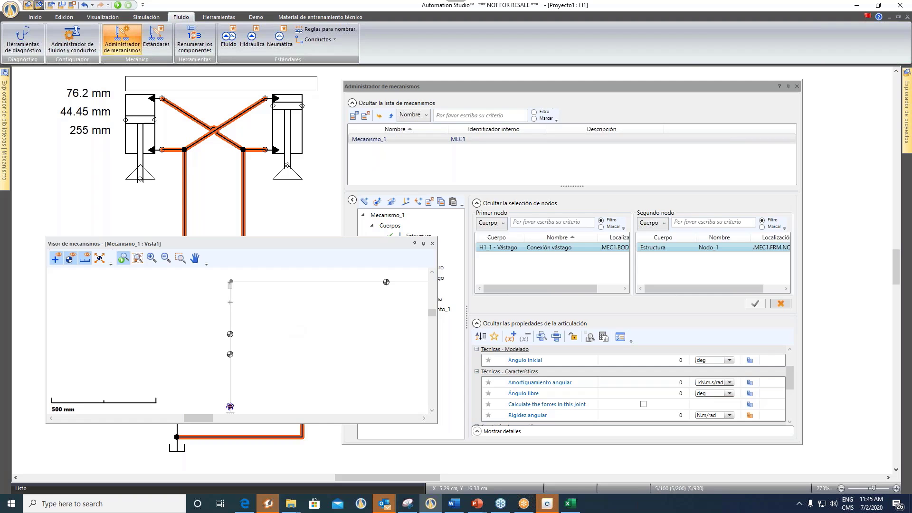
left_click_drag(202, 418, 243, 418)
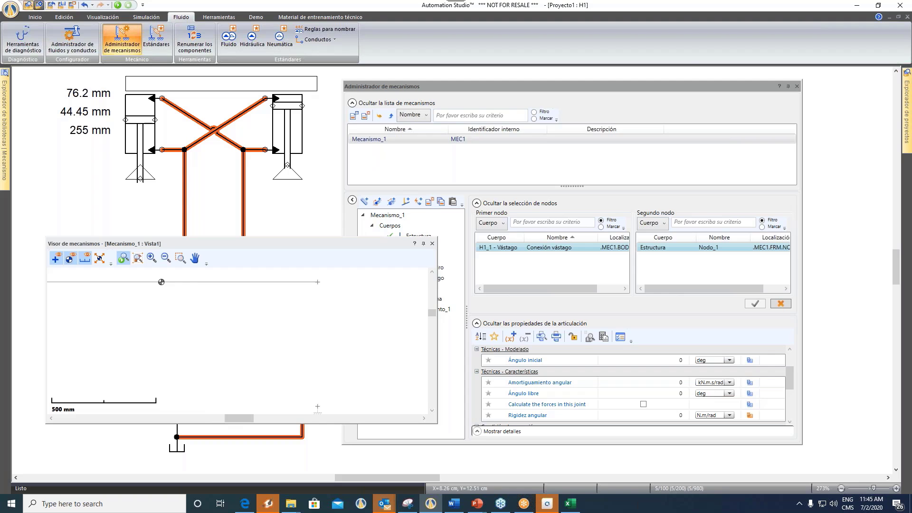
left_click_drag(371, 244, 265, 272)
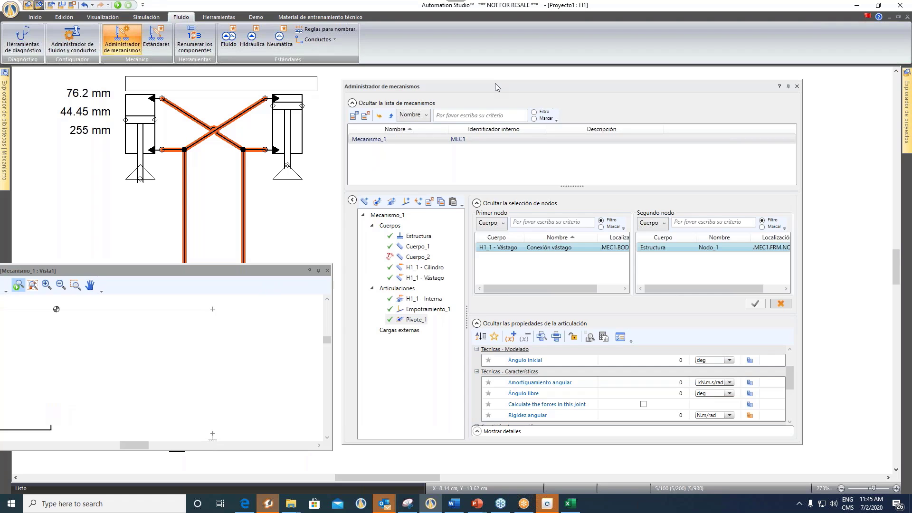
- Add the right-hand hydraulic cylinder from the circuit diagram to Mecanismo_1
left_click_drag(495, 84, 534, 82)
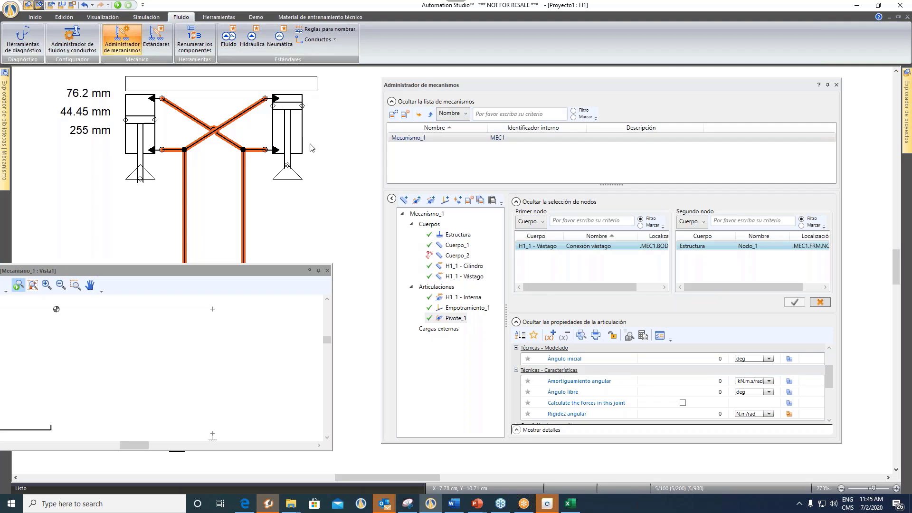
left_click(285, 144)
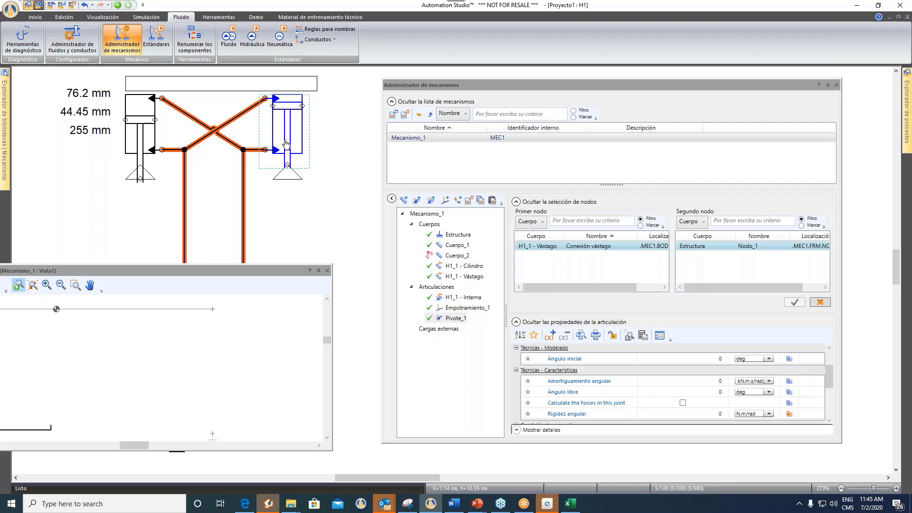
left_click_drag(285, 143, 488, 285)
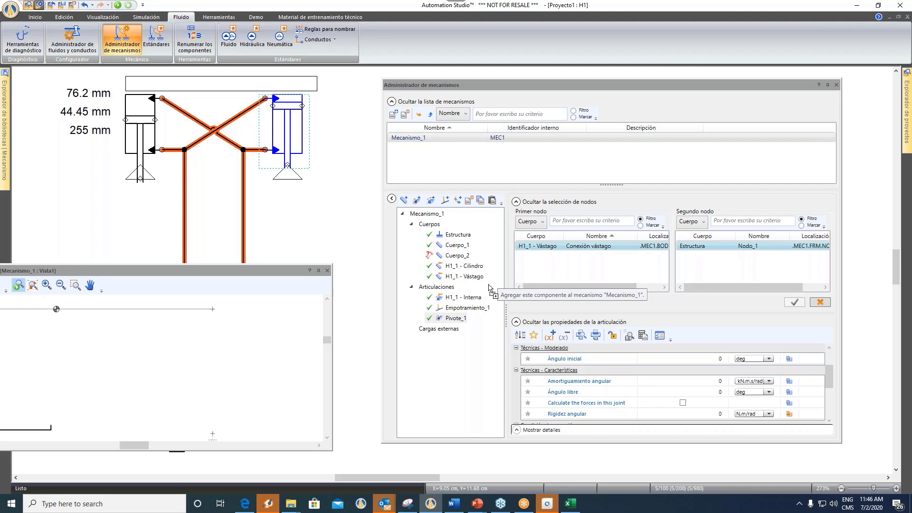
left_click_drag(491, 287, 497, 290)
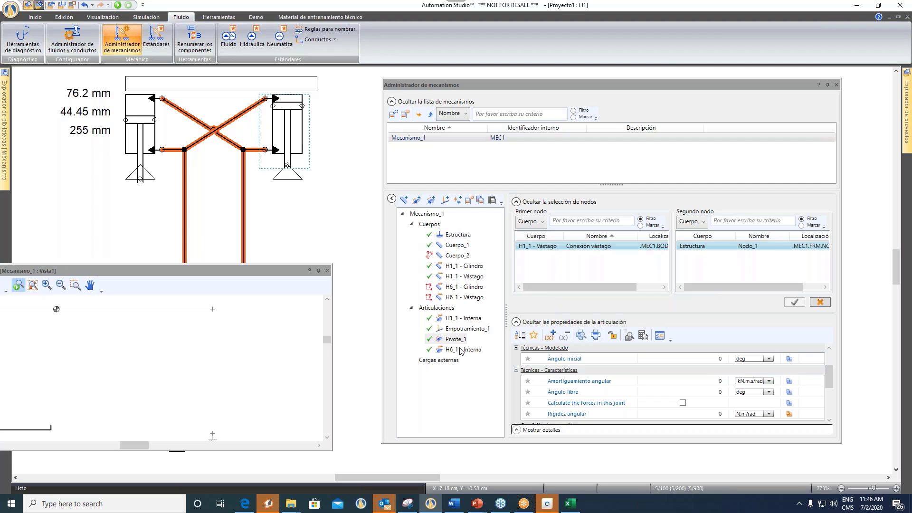
- Create a fixed joint (Empotramiento) between the cylinder connection of H6_1 - Cilindro and Nodo_2 of Cuerpo_2
left_click(464, 329)
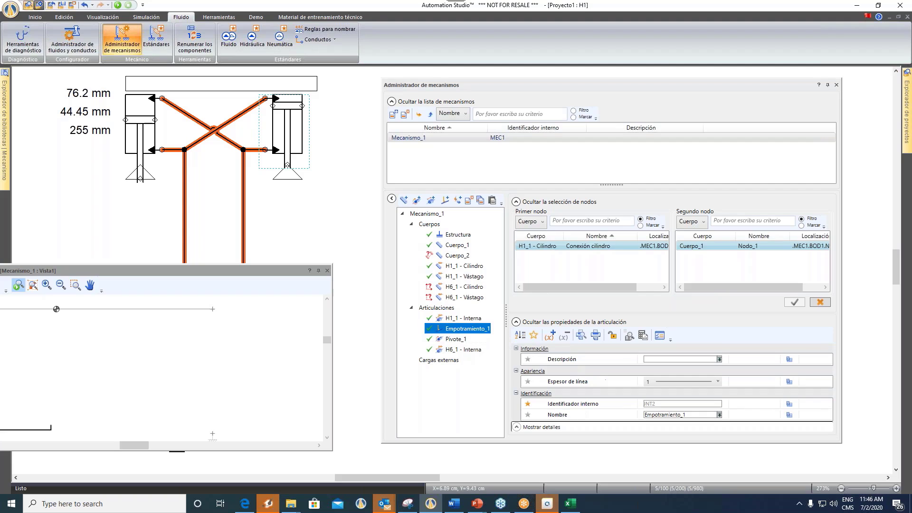
left_click(336, 127)
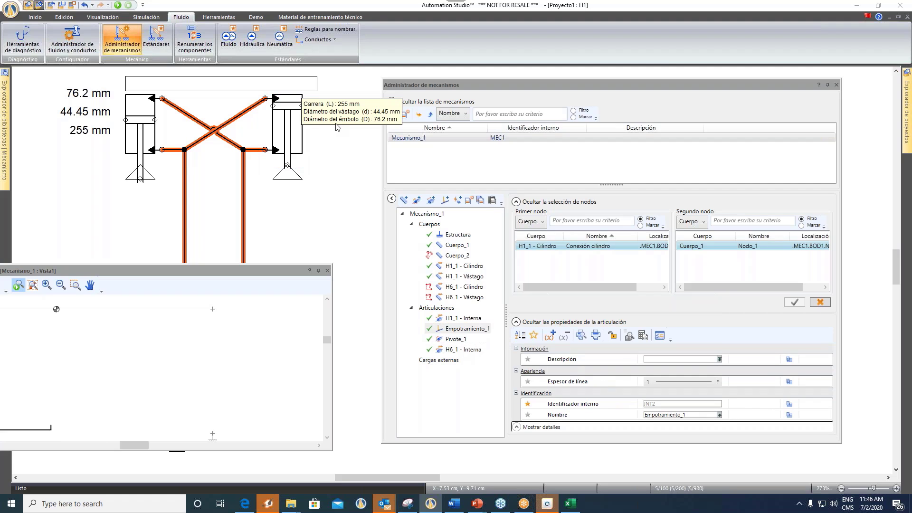
left_click(445, 200)
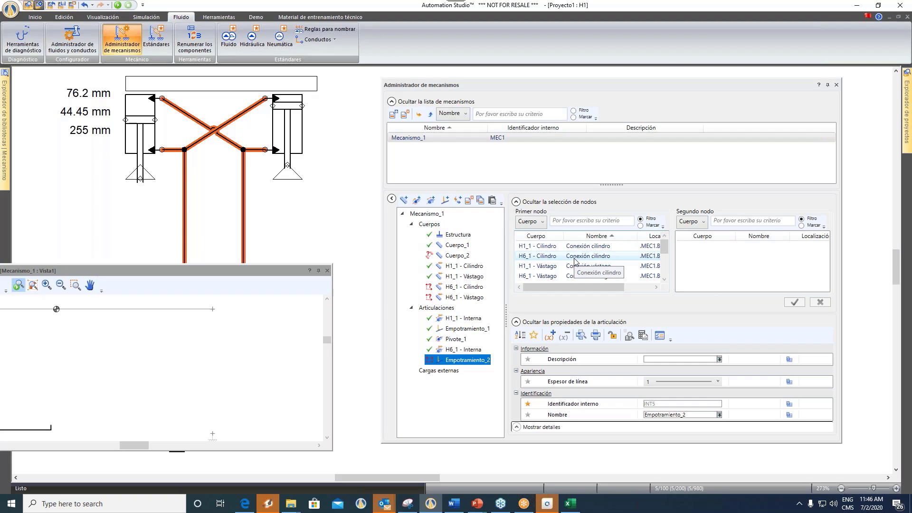
left_click(539, 260)
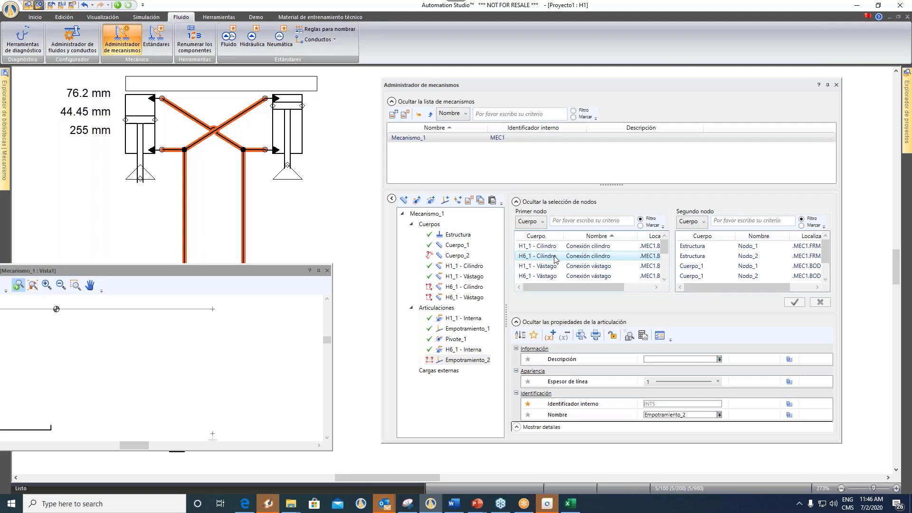
left_click(555, 257)
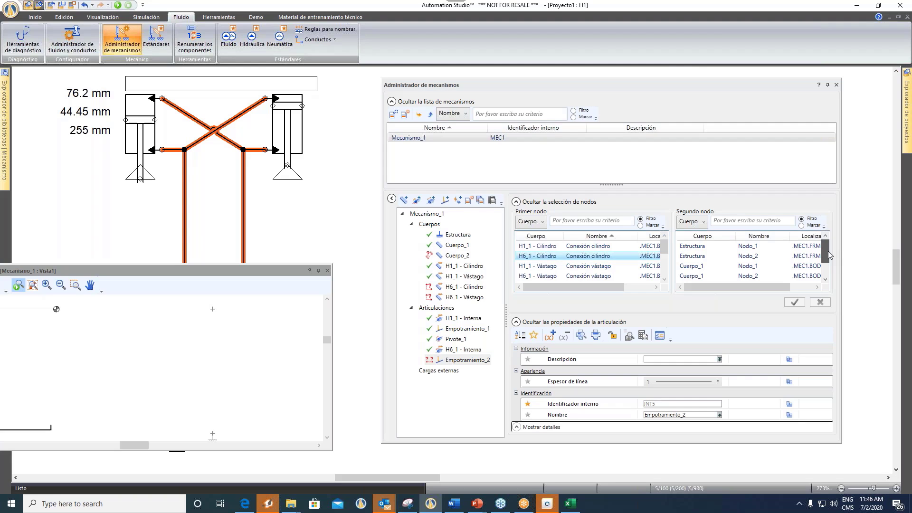
left_click_drag(830, 255, 832, 270)
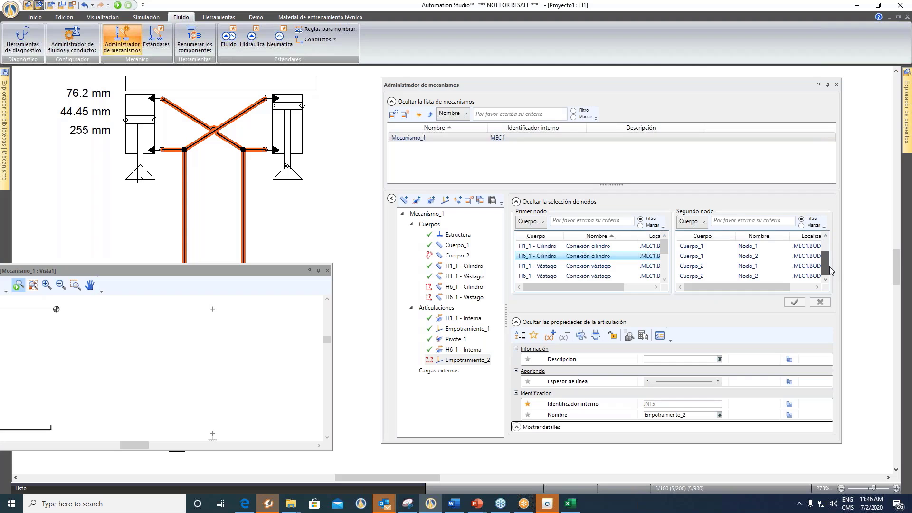
left_click(808, 276)
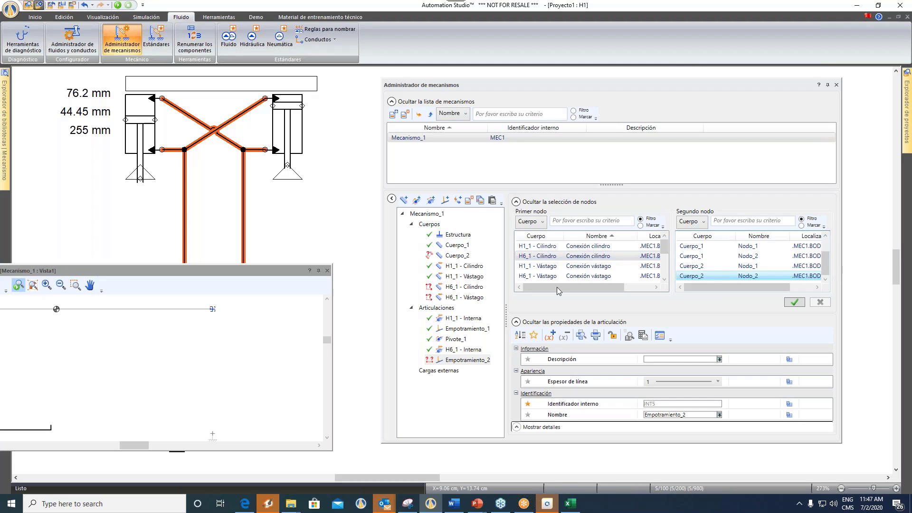
left_click(793, 303)
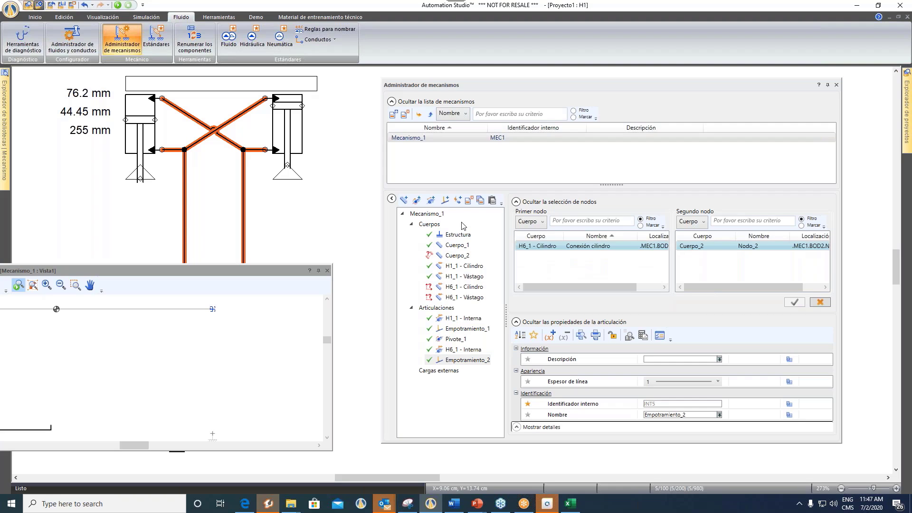
- Add a second pivot joint, choosing the rod connection of H6_1 - Vástago as first node and Nodo_2 of Estructura as second node
left_click(416, 200)
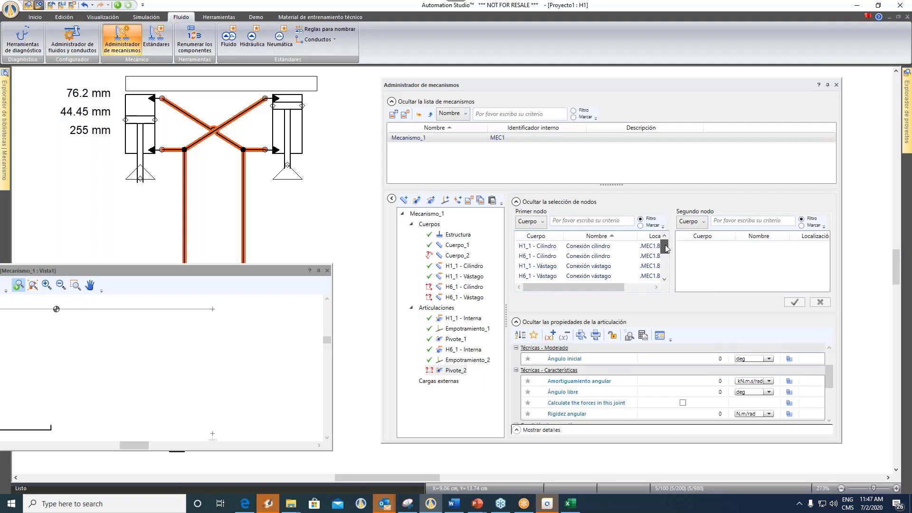
left_click(599, 275)
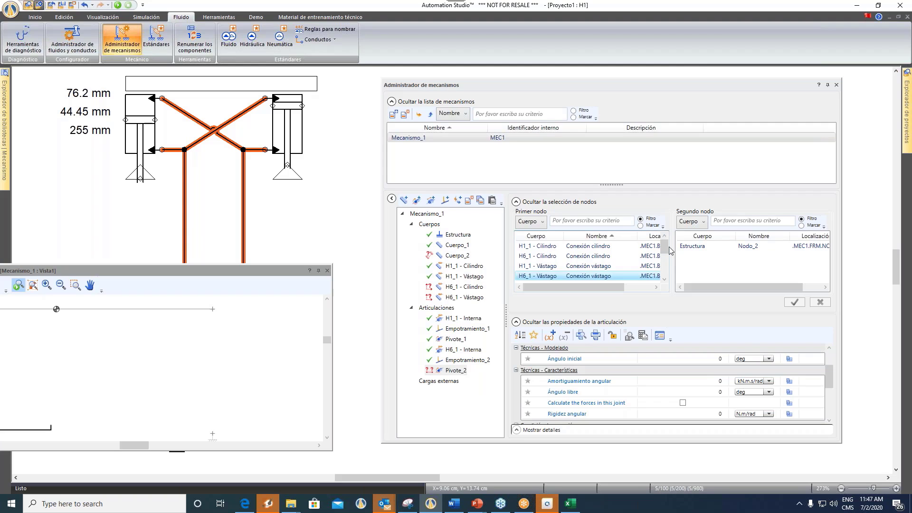
scroll(530, 268, "down", 1)
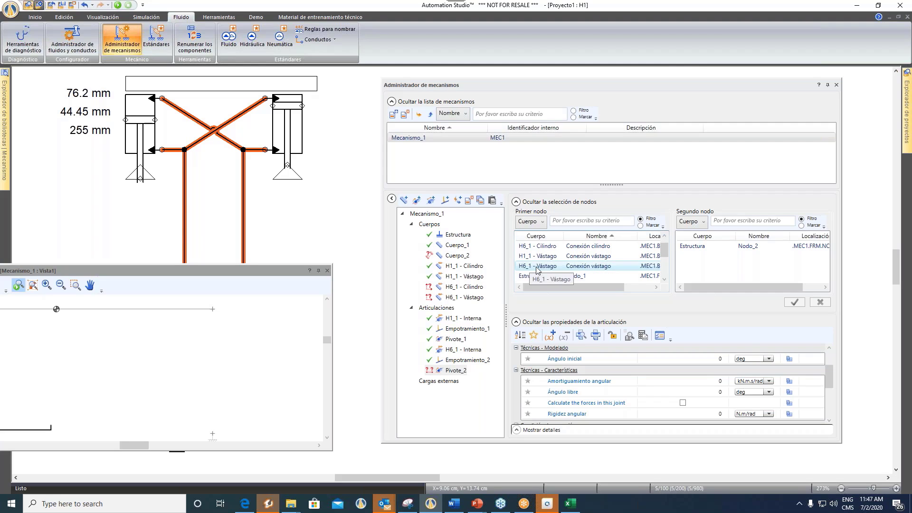
left_click(720, 248)
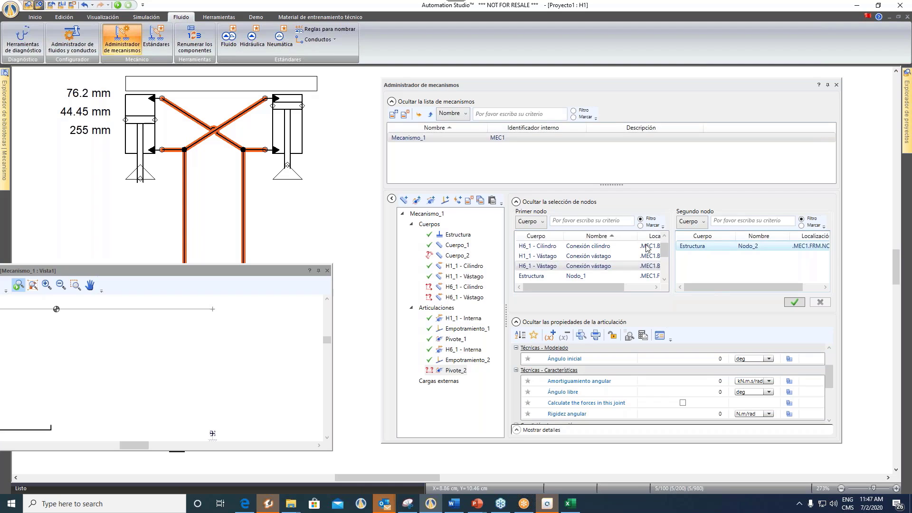
left_click(327, 341)
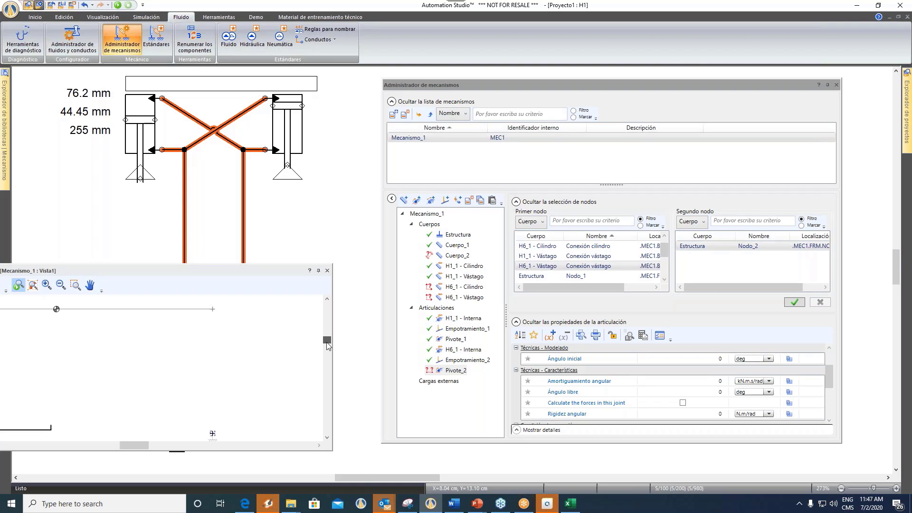
left_click_drag(326, 342, 326, 344)
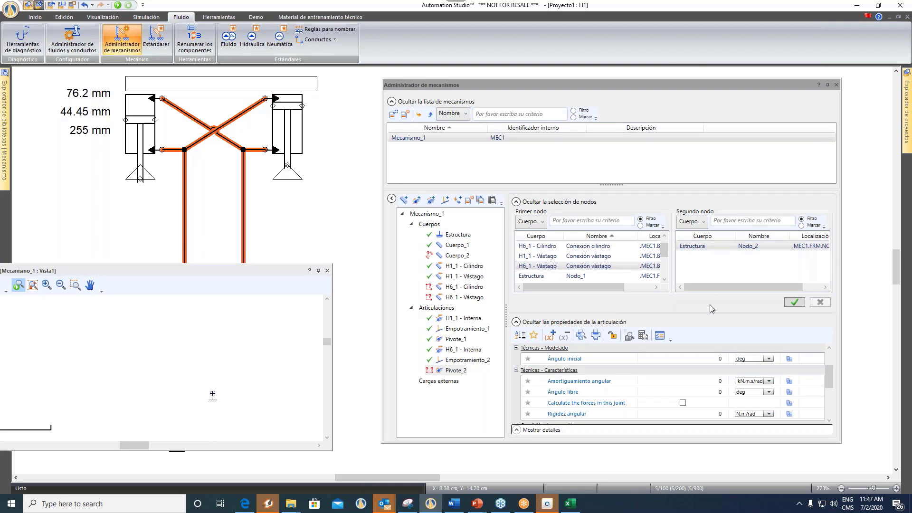
- Try to validate the new pivot joint, dismissing the node adjustment dialog without choosing a node to move
left_click(795, 302)
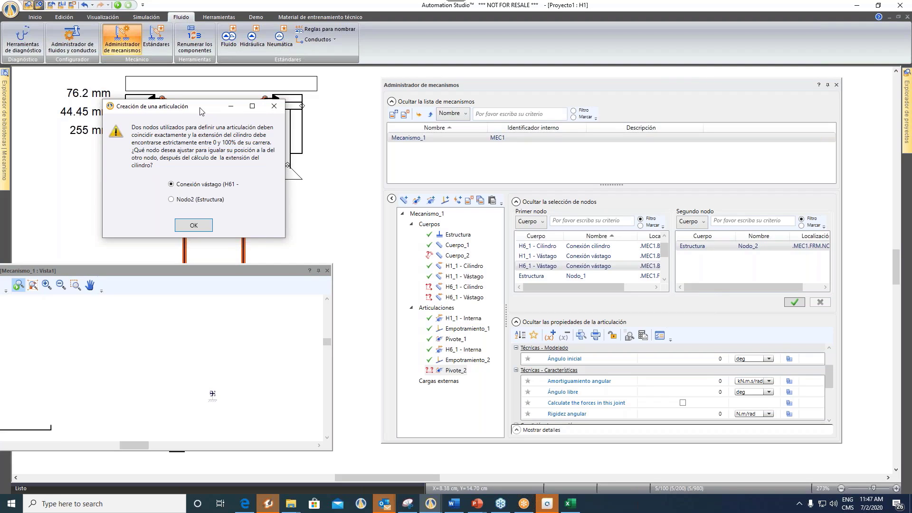
left_click_drag(201, 111, 542, 163)
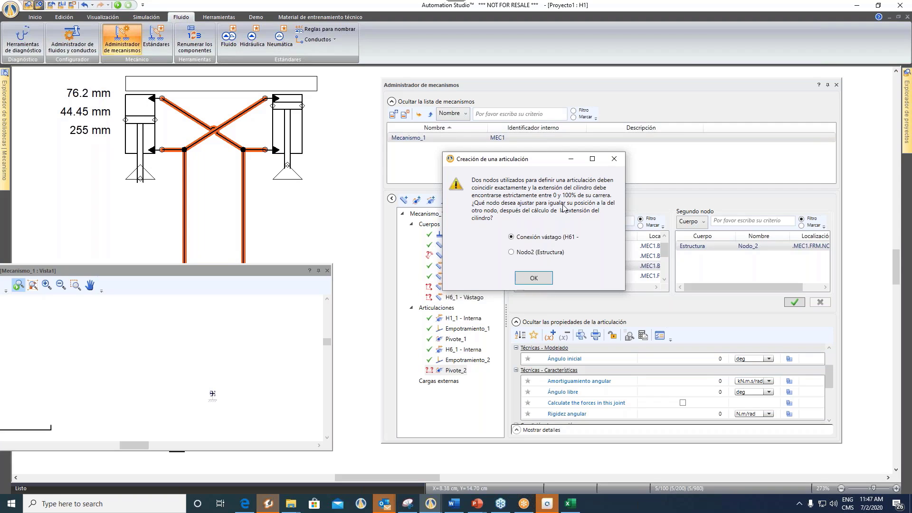
left_click(615, 159)
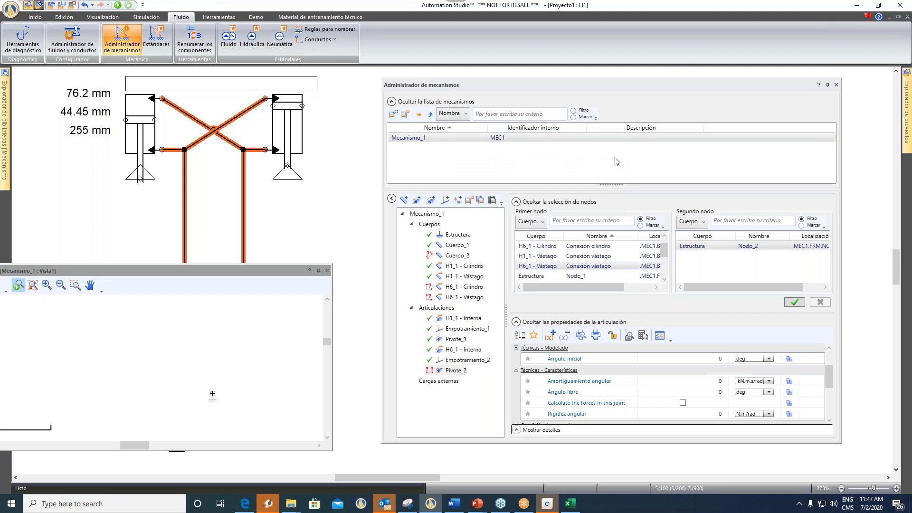
- Examine the mechanical nodes of H6_1 - Vástago and H6_1 - Cilindro, trying to edit the X coordinate of Conexión cilindro
left_click(460, 298)
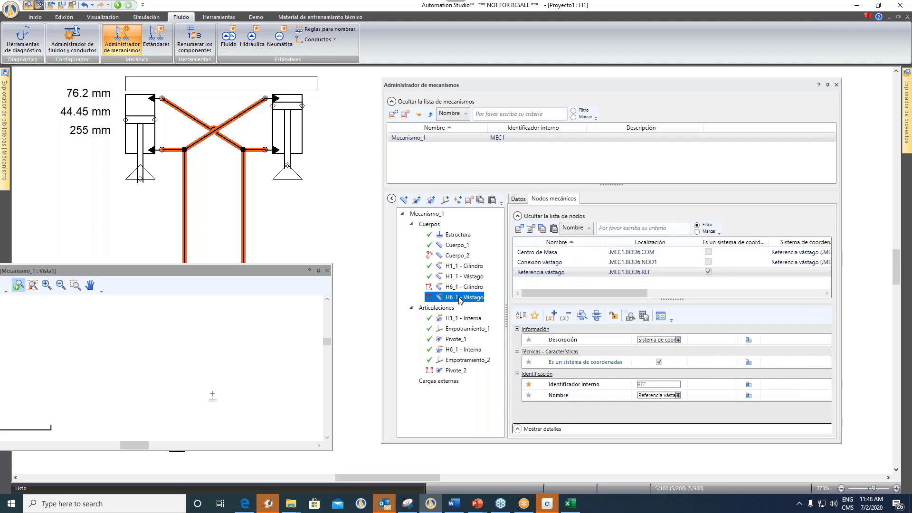
left_click(463, 288)
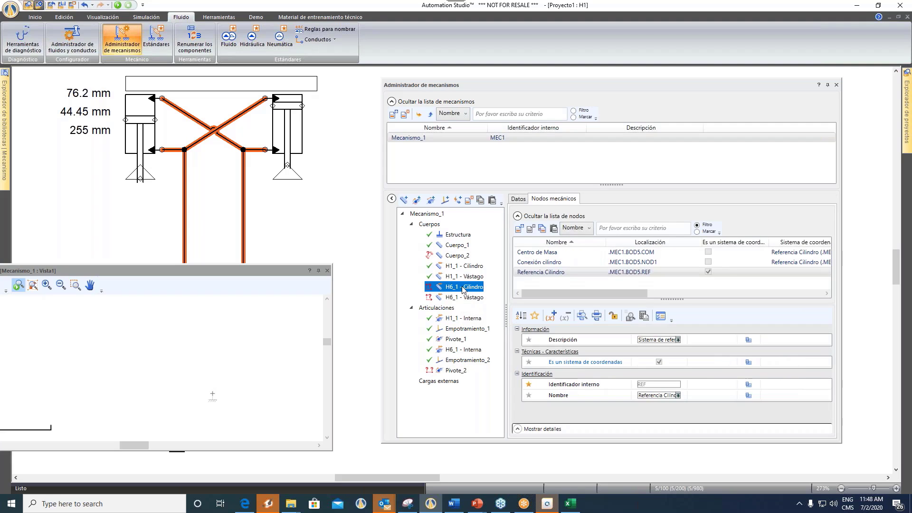
left_click(552, 264)
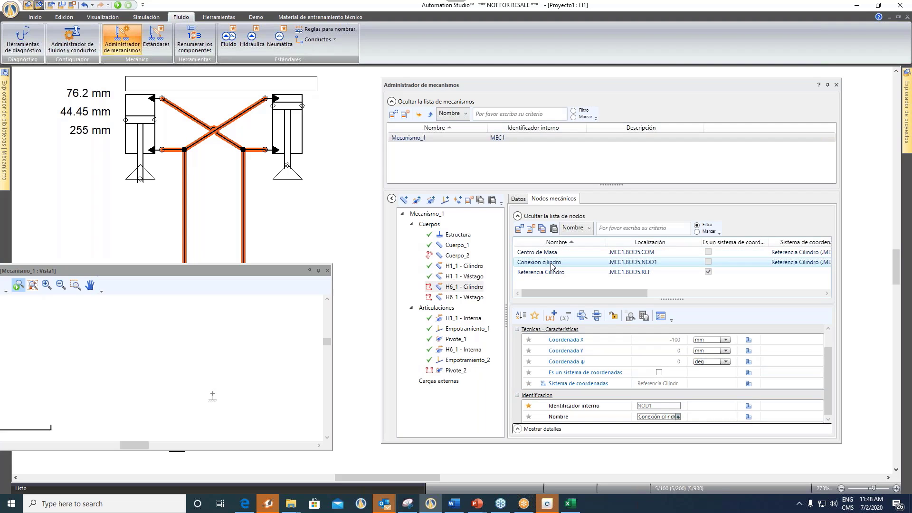
key("Up")
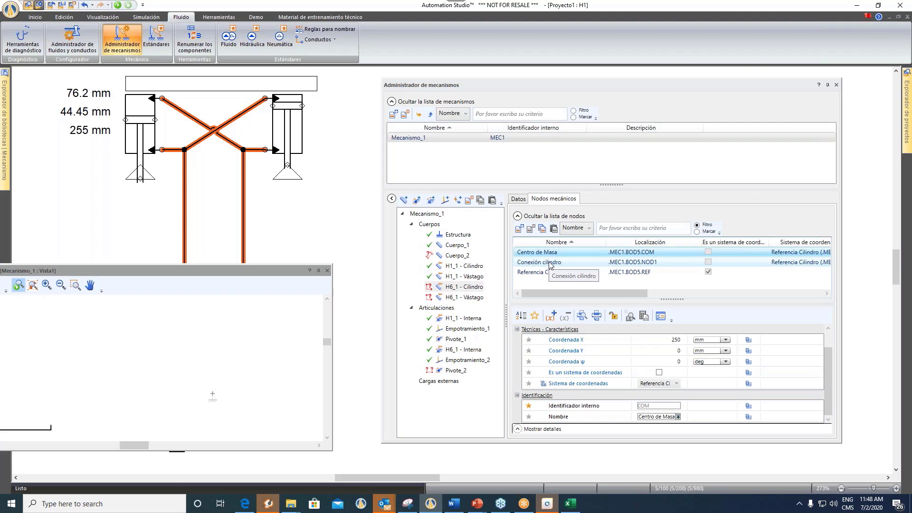
left_click(536, 266)
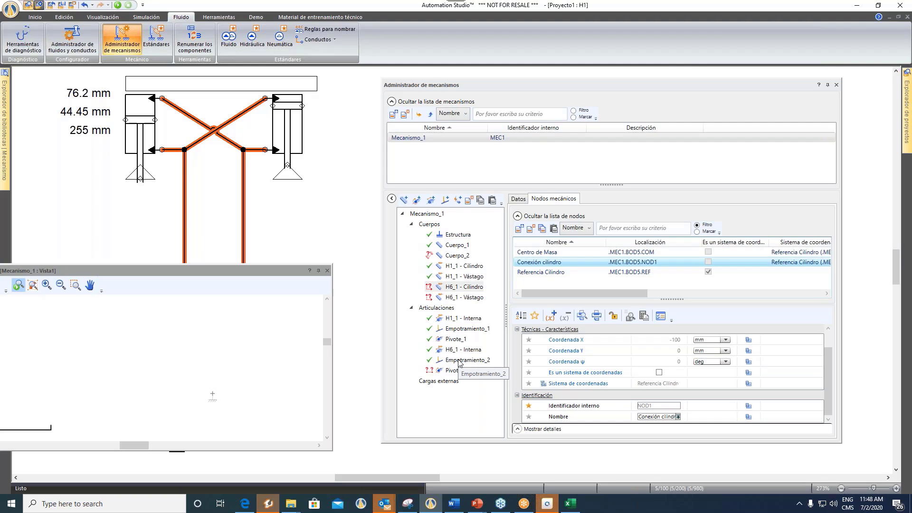
left_click(667, 342)
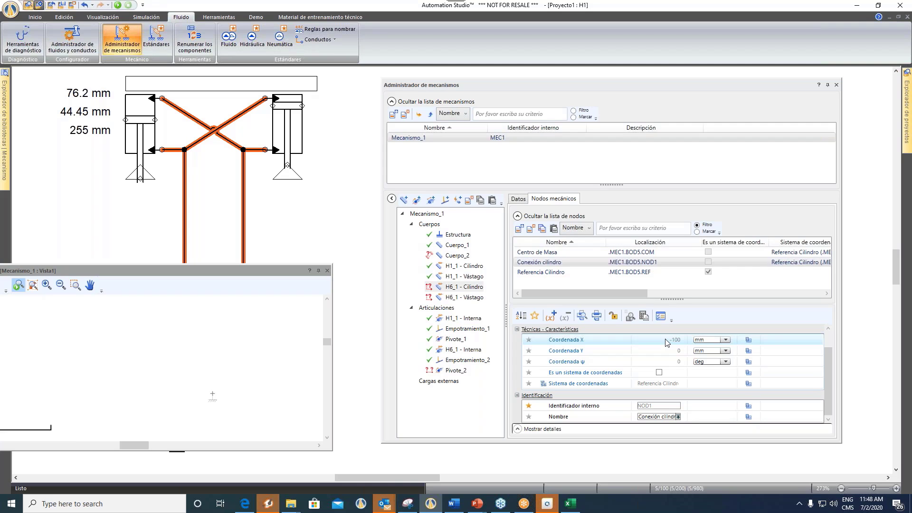
left_click(479, 362)
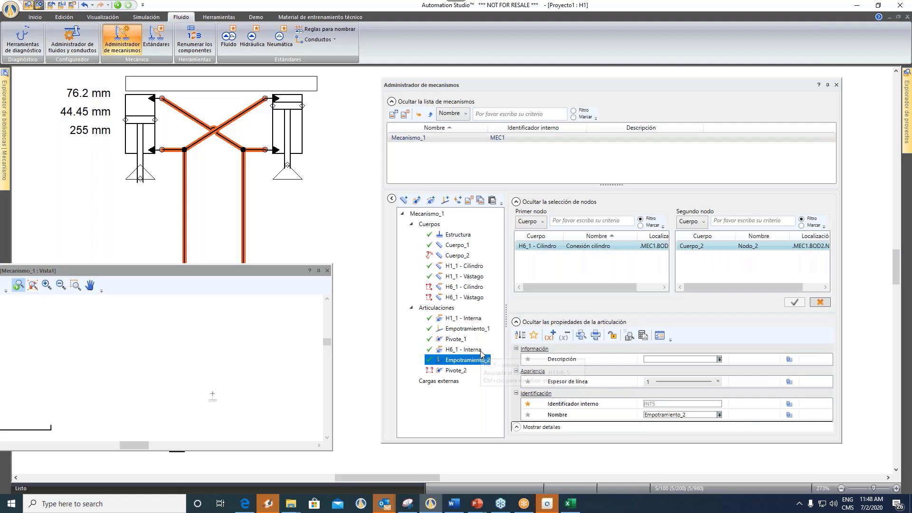
left_click(480, 299)
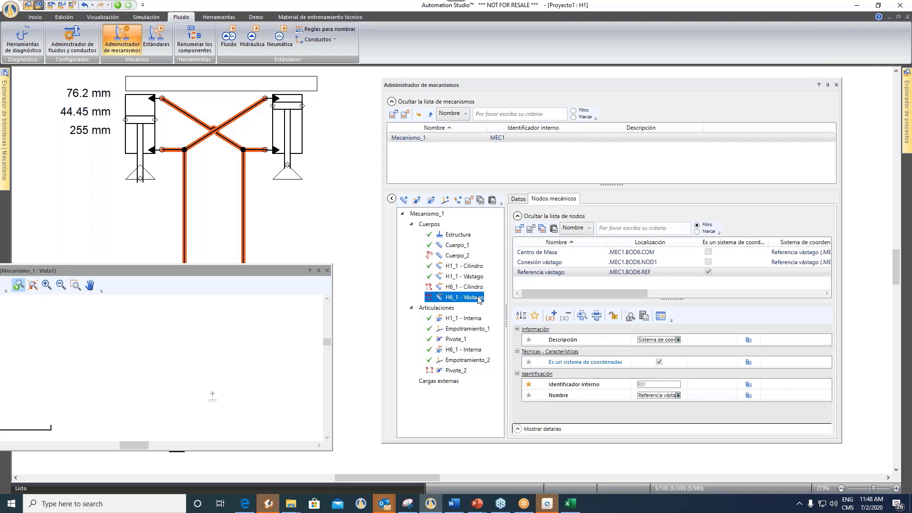
left_click(480, 287)
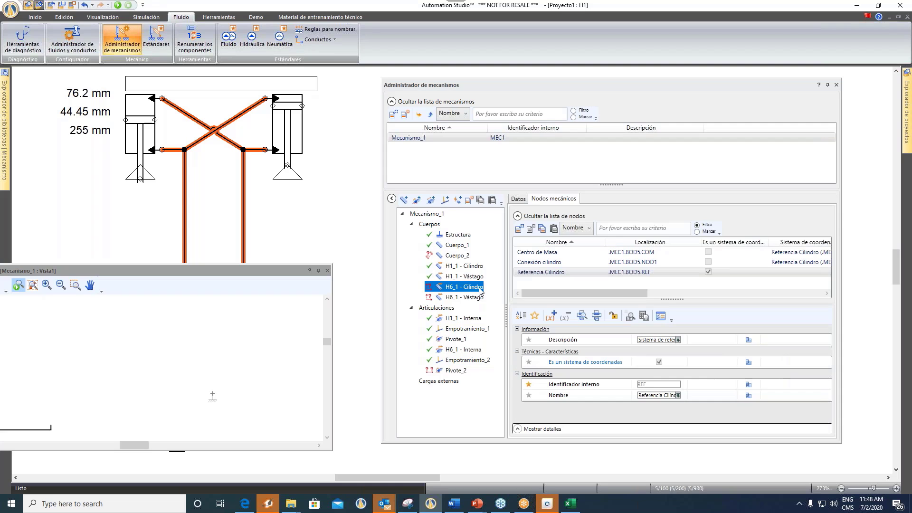
left_click(613, 262)
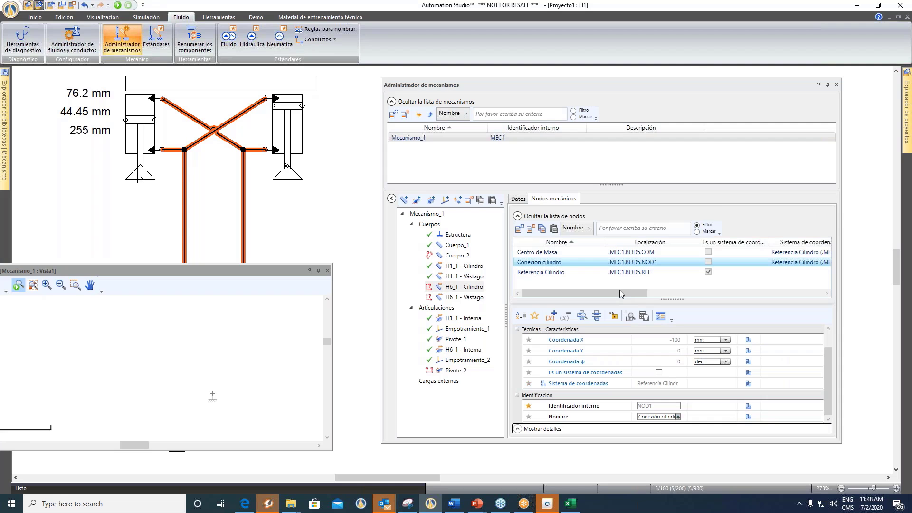
left_click(674, 340)
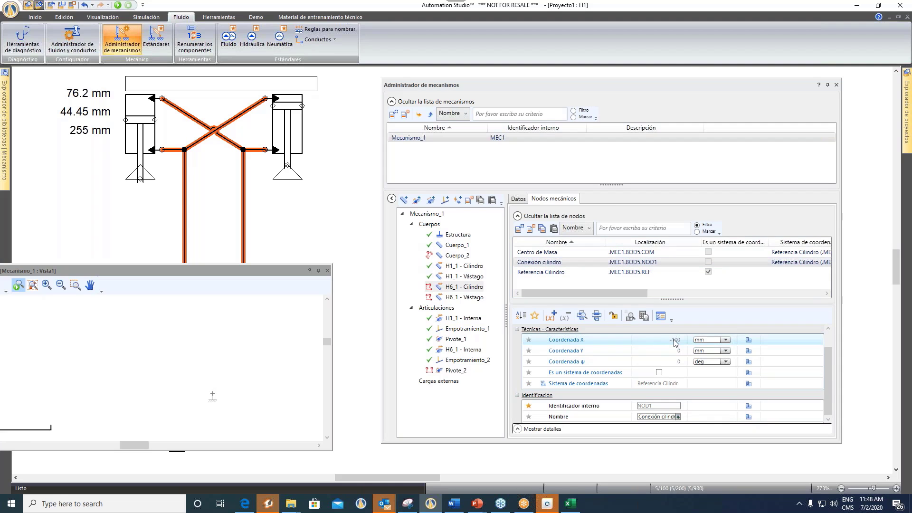
- Release the node assignment of Empotramiento_2 and review the mechanical nodes of H6_1 - Vástago
left_click(465, 360)
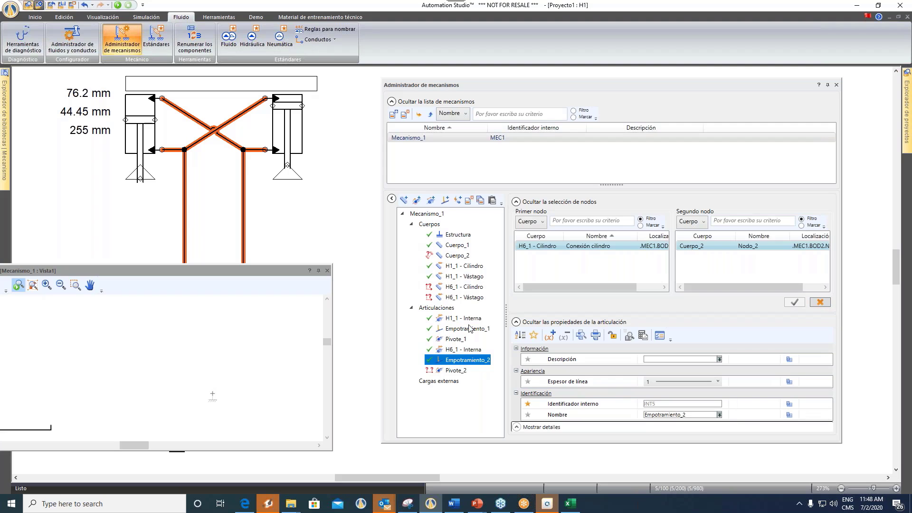
left_click(820, 303)
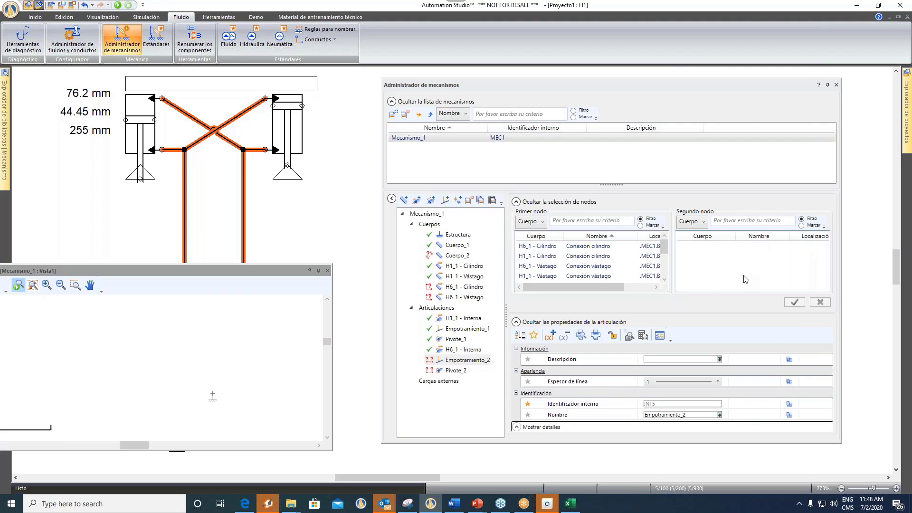
left_click(464, 298)
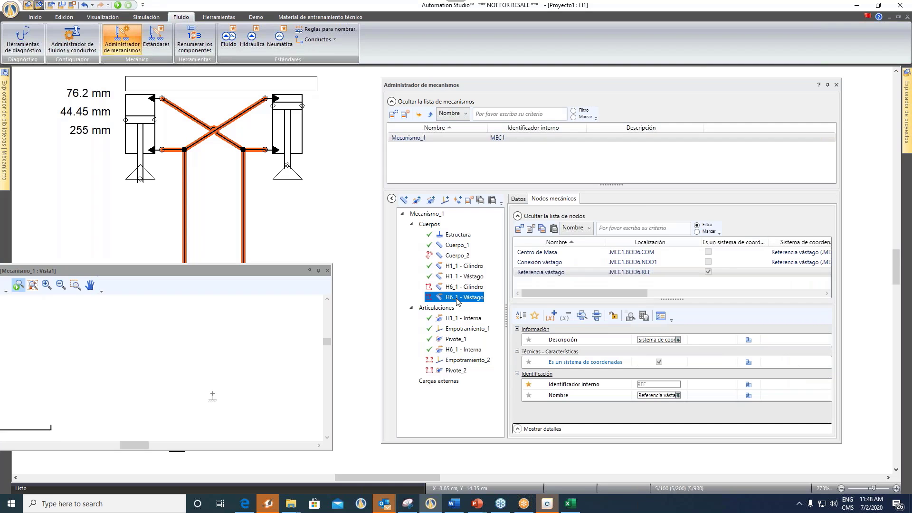
left_click(545, 265)
left_click(550, 254)
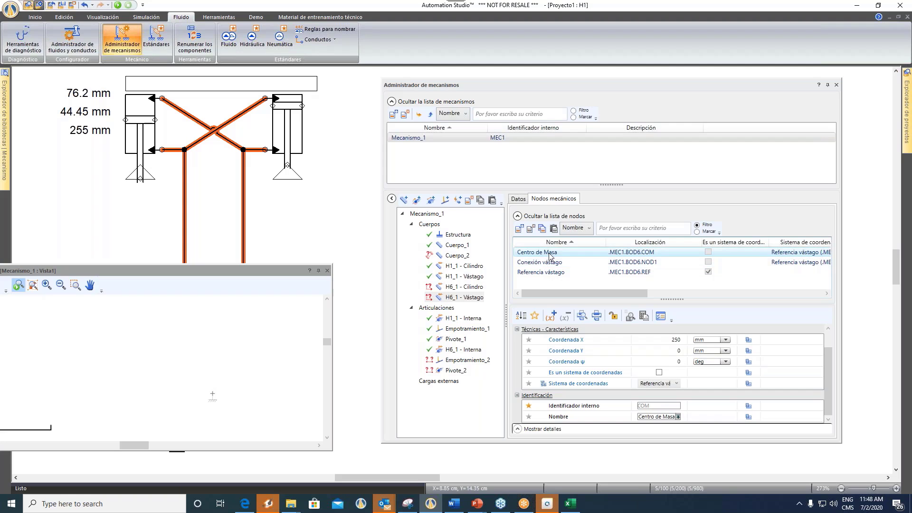
left_click(550, 263)
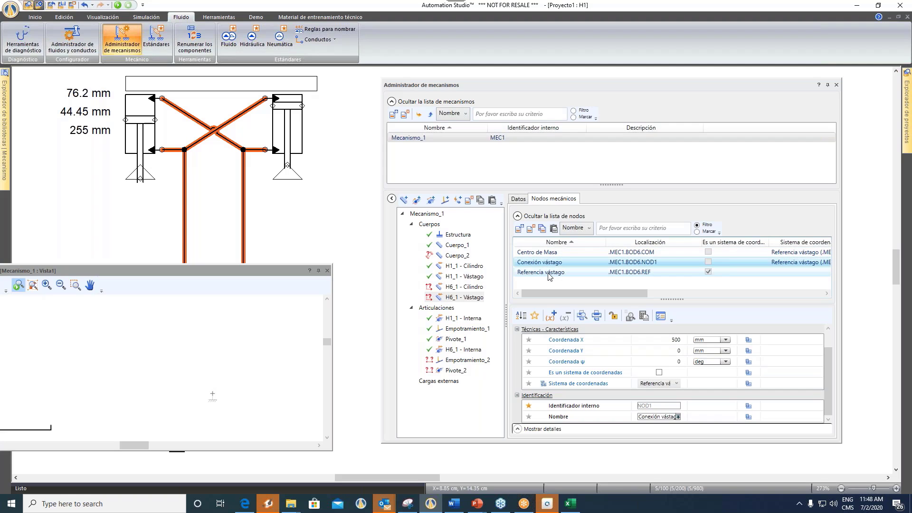
left_click(549, 273)
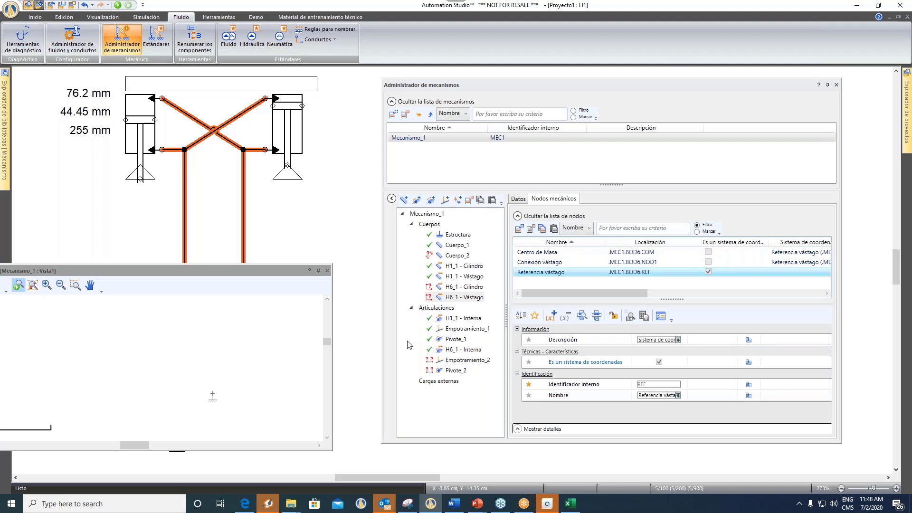
- Set the X and Y coordinates of the Conexión cilindro node in H6_1 - Cilindro to 0 mm
left_click(464, 286)
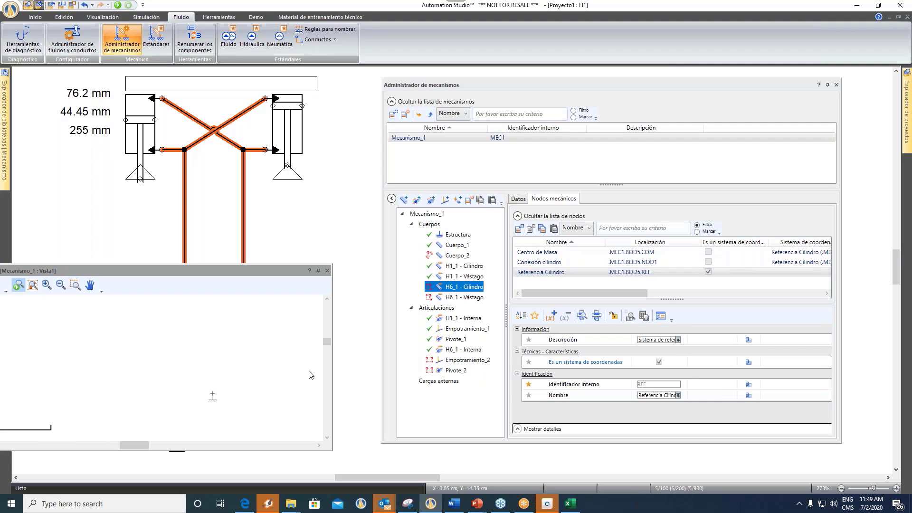
left_click(544, 252)
left_click(544, 263)
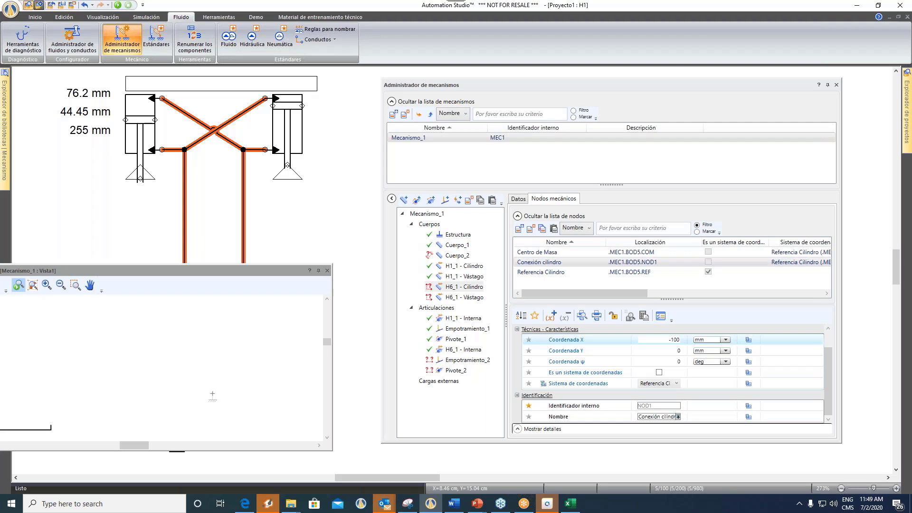
type("0")
key("Return")
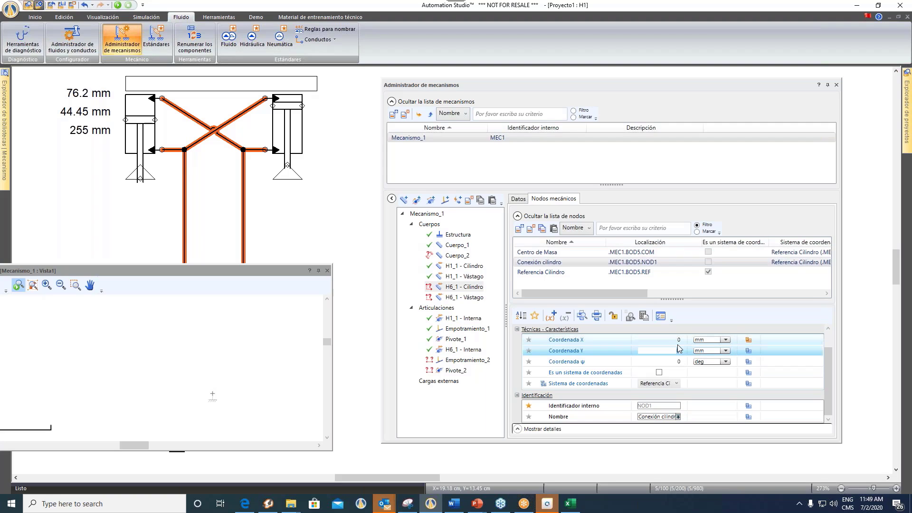
type("0")
key("Return")
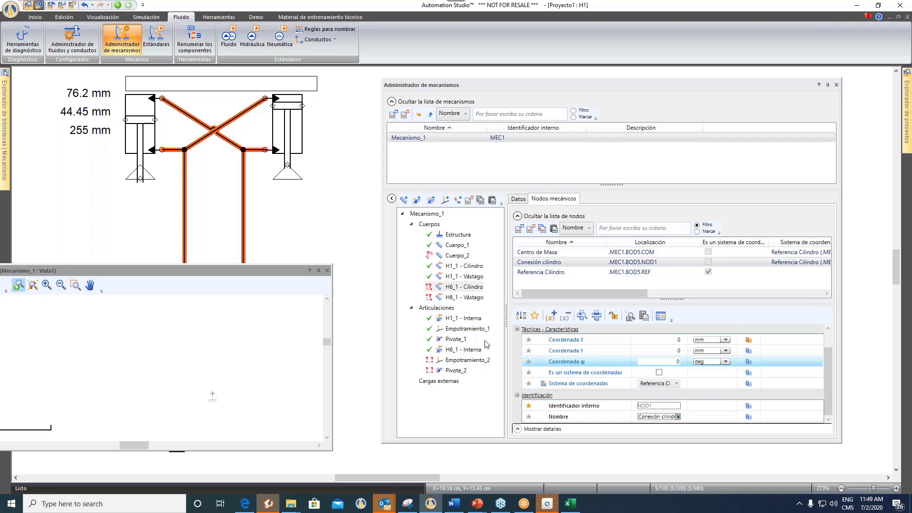
- Link Empotramiento_2 again, with Conexión cilindro of H6_1 - Cilindro as first node and Nodo_2 of Cuerpo_2 as second node
left_click(456, 362)
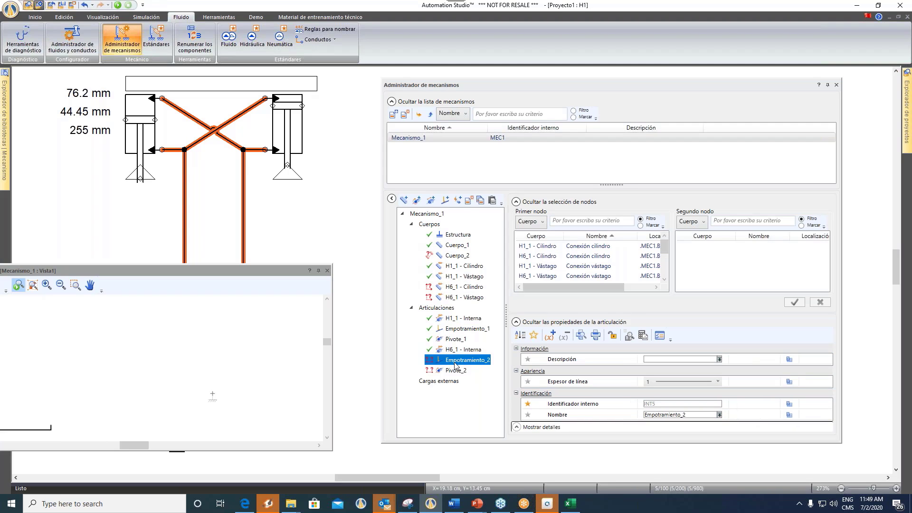
left_click(561, 259)
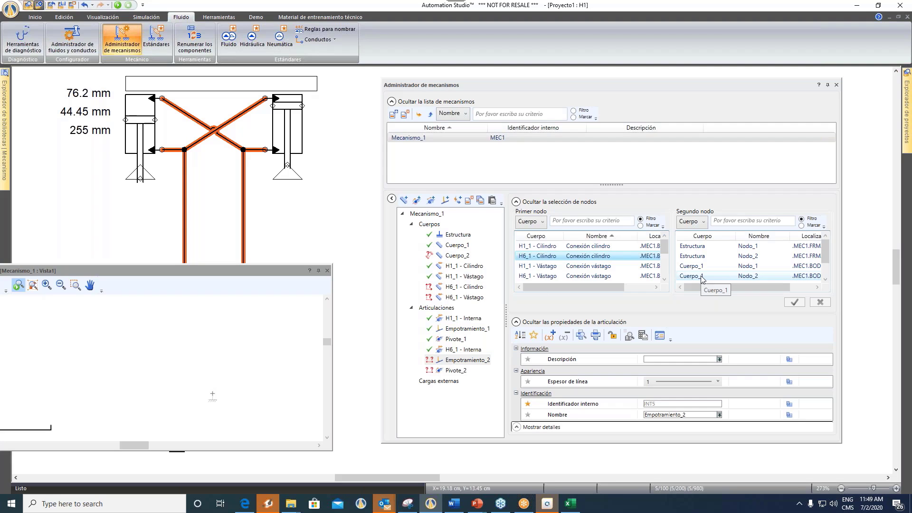
scroll(702, 279, "down", 1)
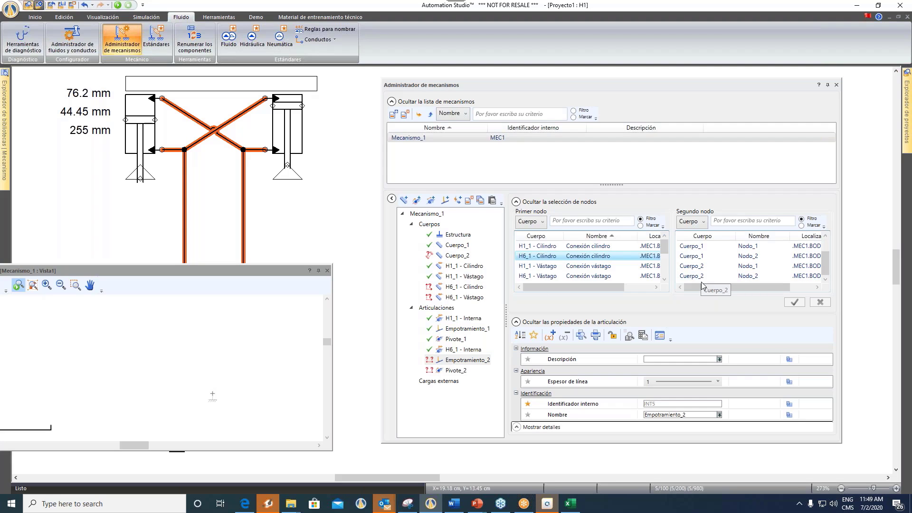
left_click(701, 277)
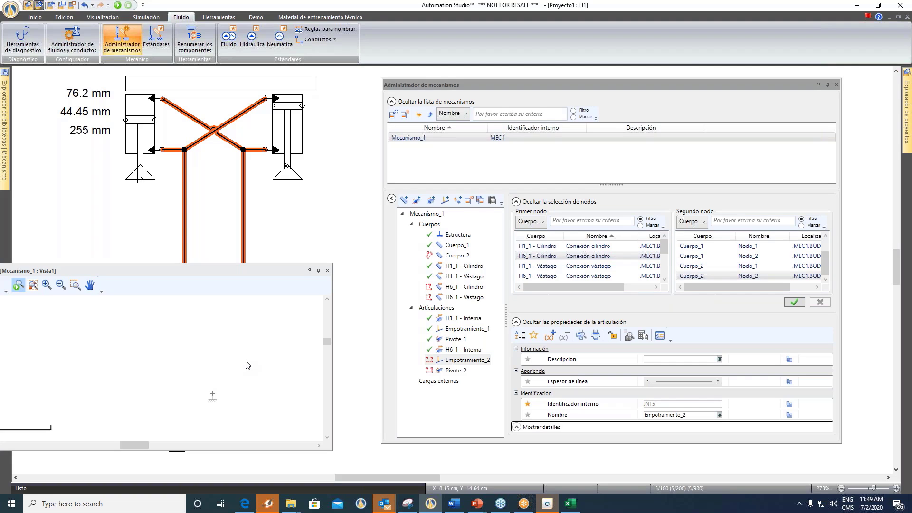
scroll(246, 361, "down", 1)
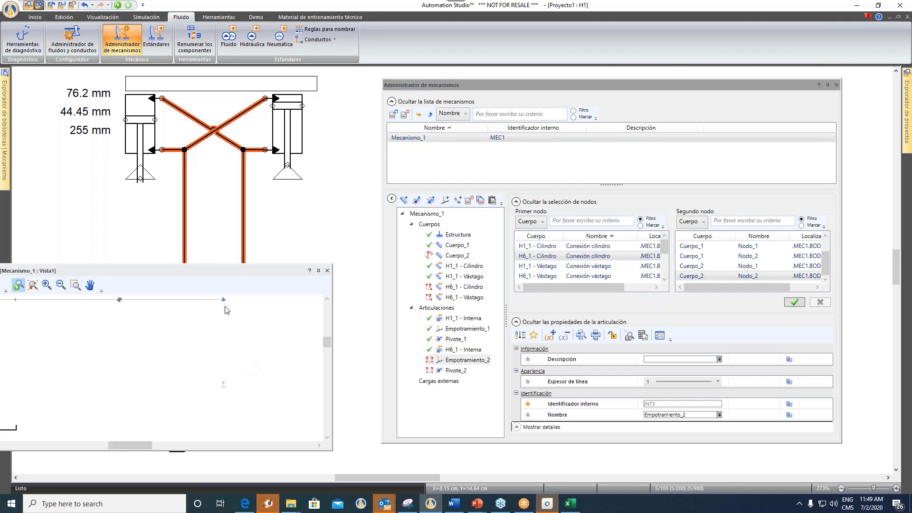
left_click(796, 303)
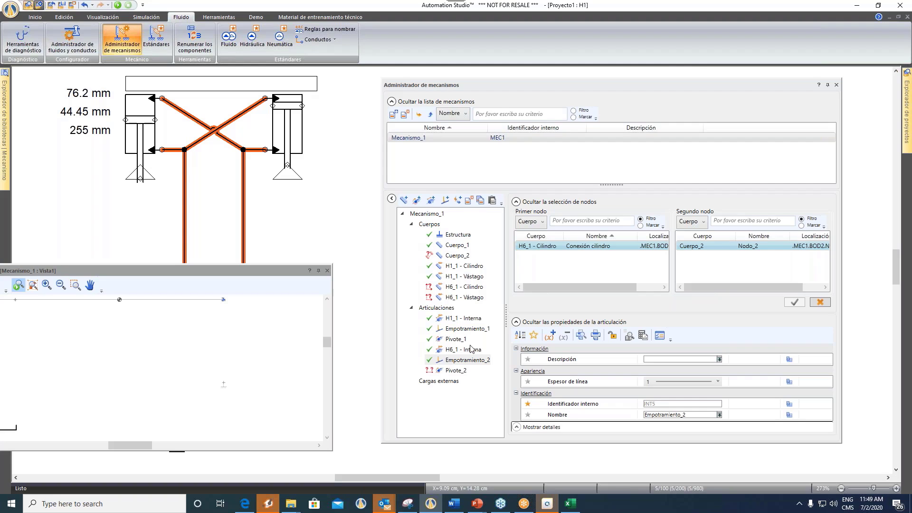
- Validate Pivote_2 between Conexión vástago of H6_1 - Vástago and Nodo_2 of Estructura, accepting the cylinder extension notice
left_click(454, 371)
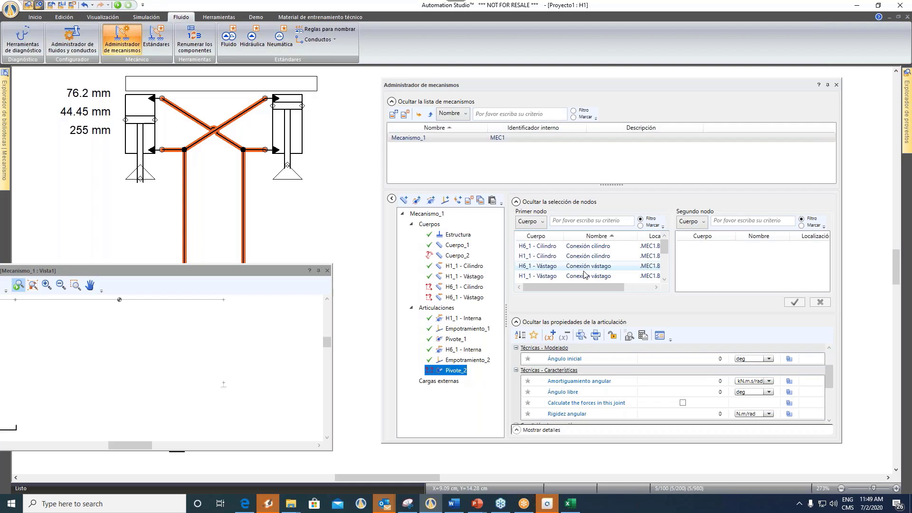
left_click(530, 267)
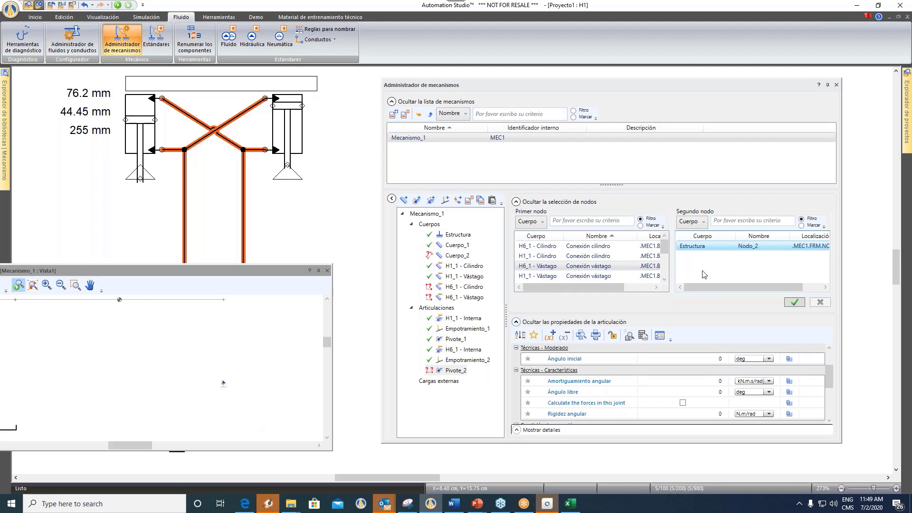
left_click(794, 303)
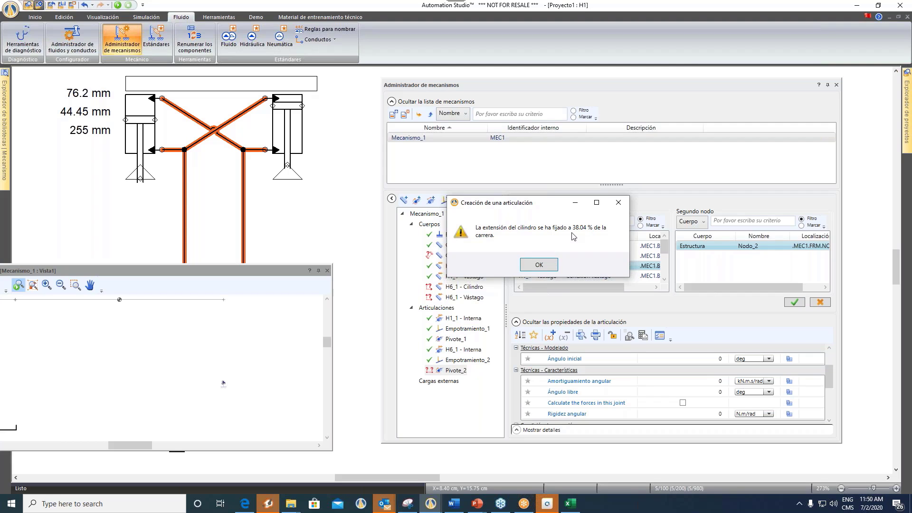
left_click(538, 267)
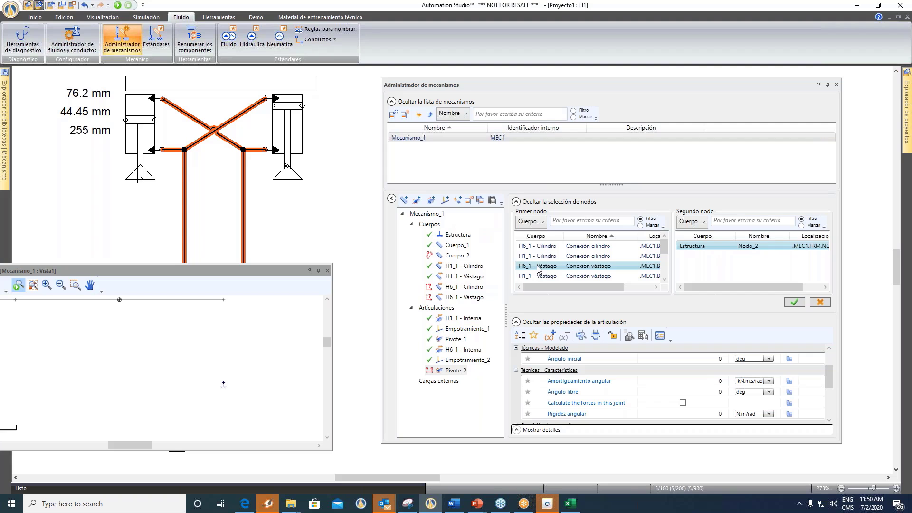
- Move the mechanism viewer clear of the circuit's cylinders and inspect the assembled bodies and joints of Mecanismo_1
left_click_drag(161, 271, 405, 202)
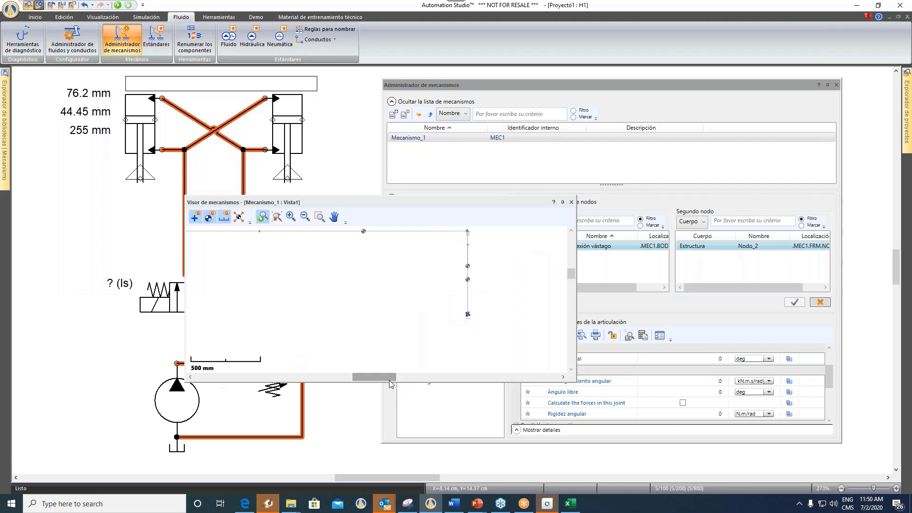
scroll(387, 379, "down", 2)
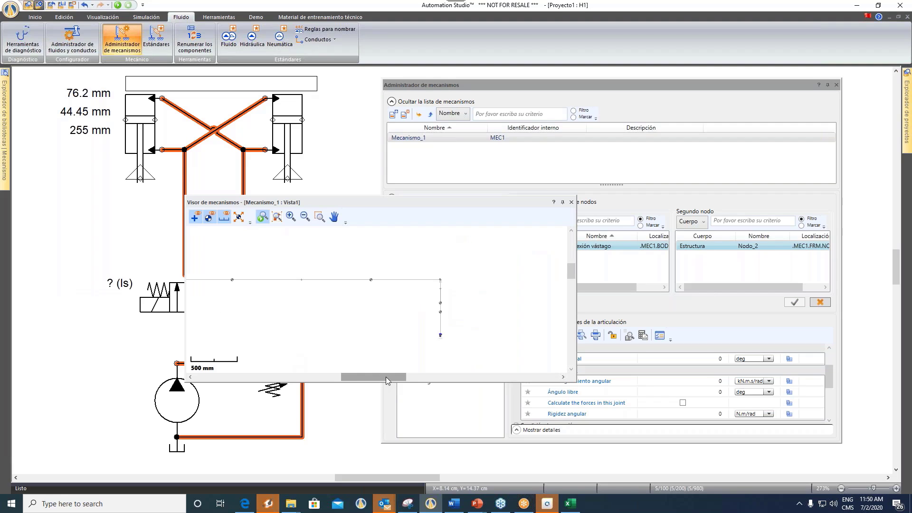
left_click_drag(386, 378, 373, 377)
scroll(374, 335, "up", 2)
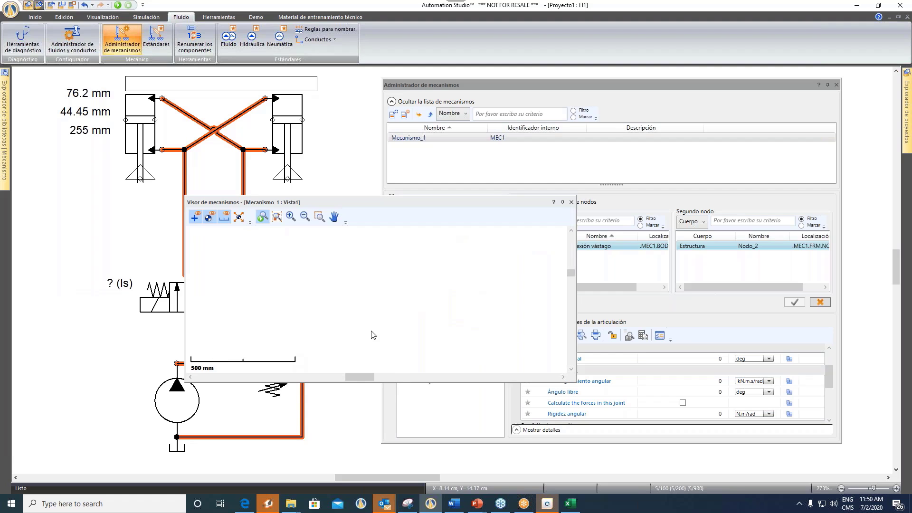
scroll(381, 256, "down", 1)
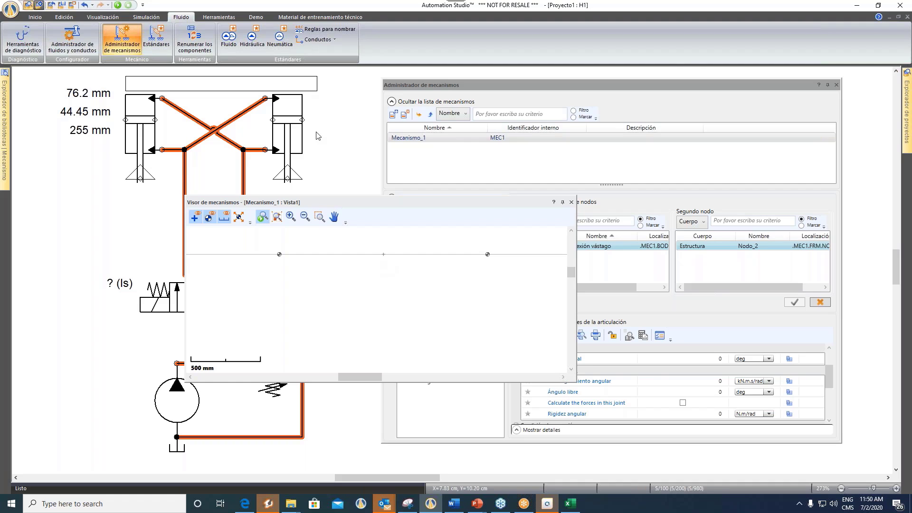
- Arrange the mechanism windows clear of the circuit, run the simulation to watch Mecanismo_1 move, and stop it
left_click_drag(364, 204, 249, 210)
left_click_drag(626, 85, 663, 76)
left_click(118, 6)
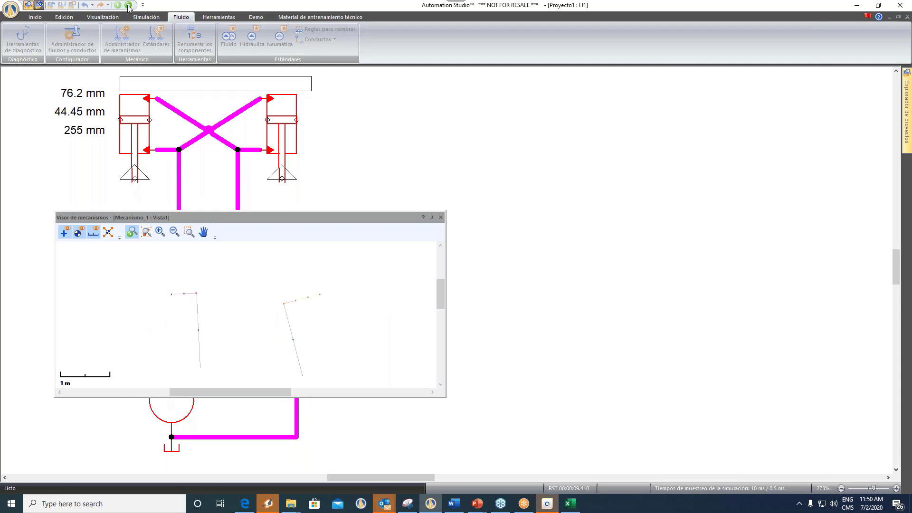
left_click(129, 5)
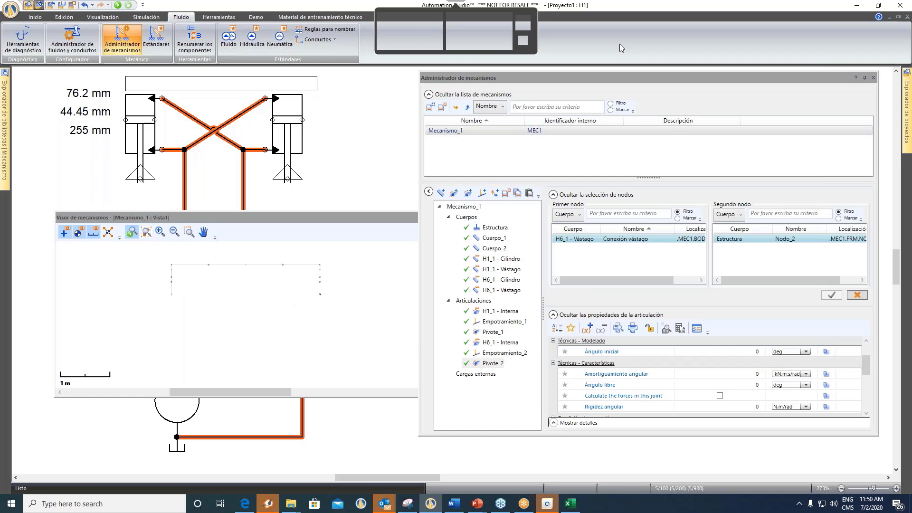
- Add a third pivot joint to Mecanismo_1 with Nodo_2 of Cuerpo_1 as its first node
left_click_drag(608, 81, 565, 72)
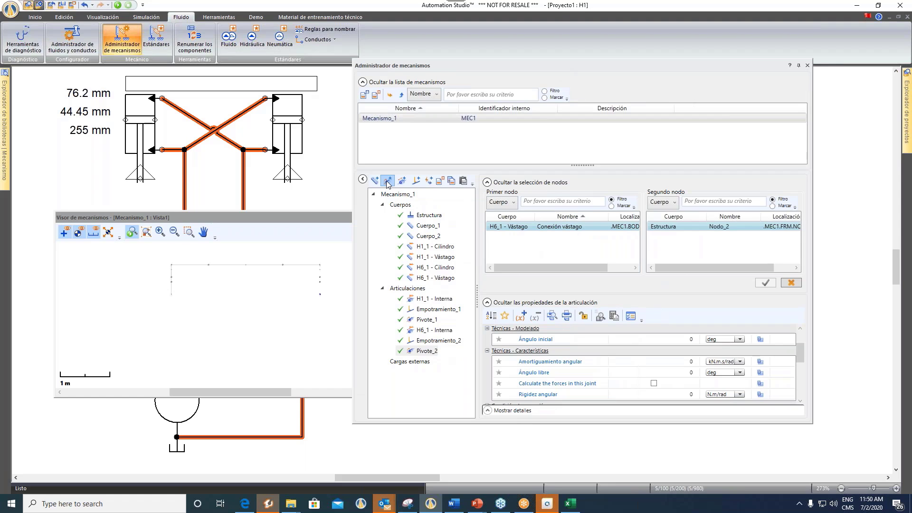
left_click(387, 181)
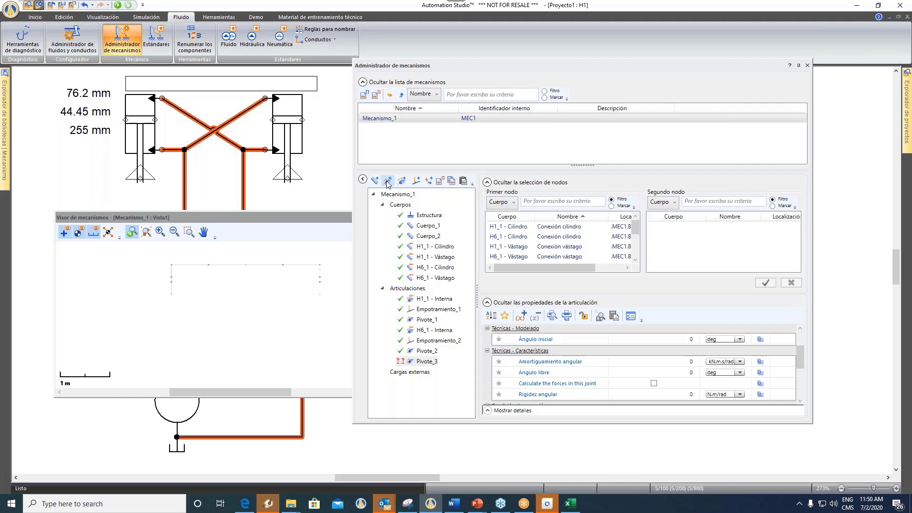
left_click(426, 362)
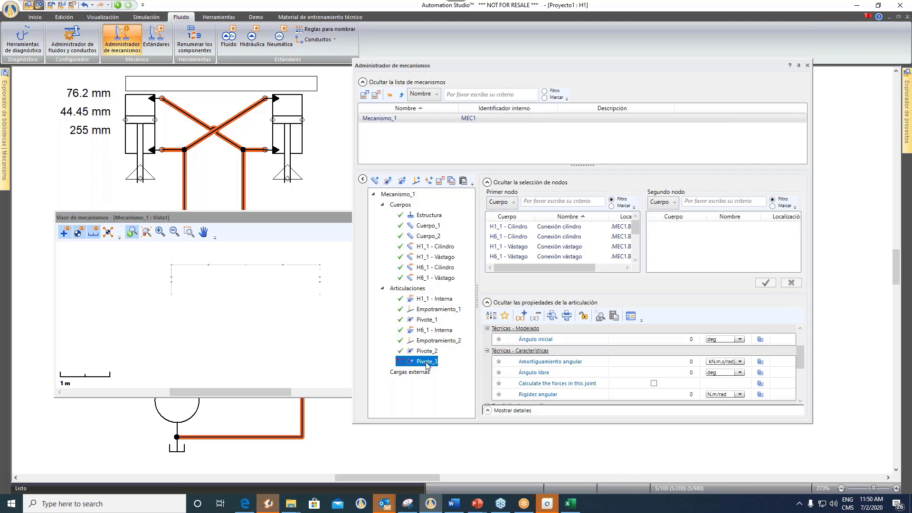
scroll(526, 248, "down", 1)
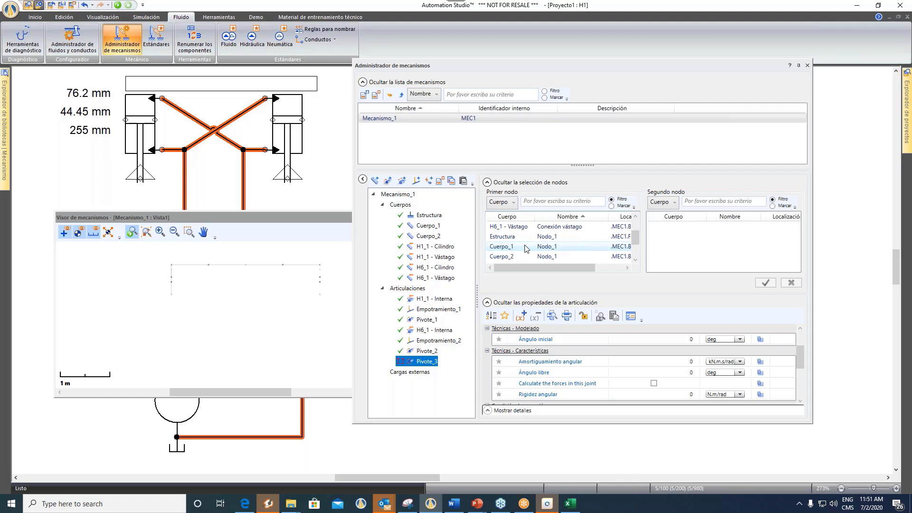
left_click(526, 248)
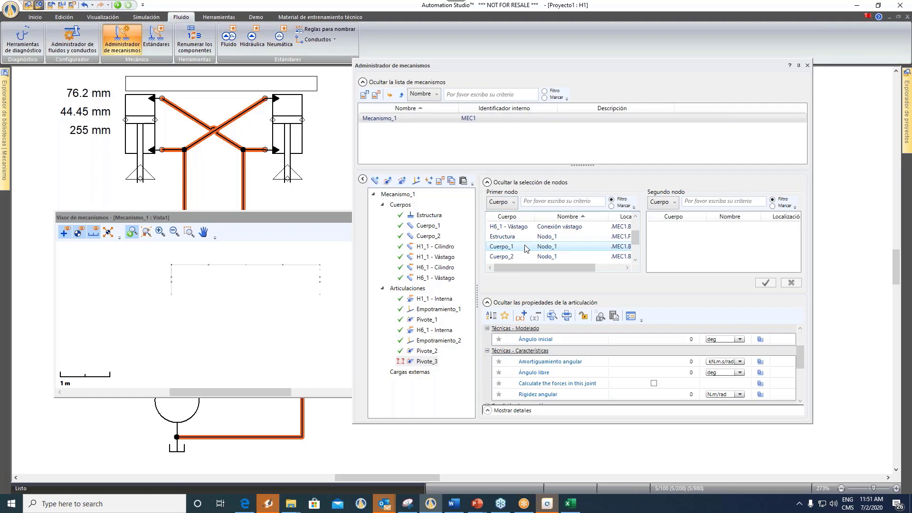
scroll(526, 252, "down", 1)
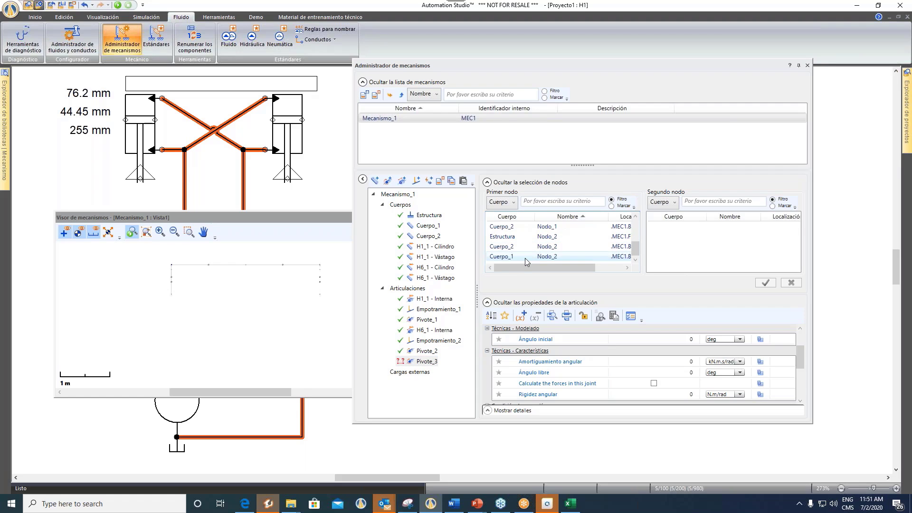
left_click(525, 258)
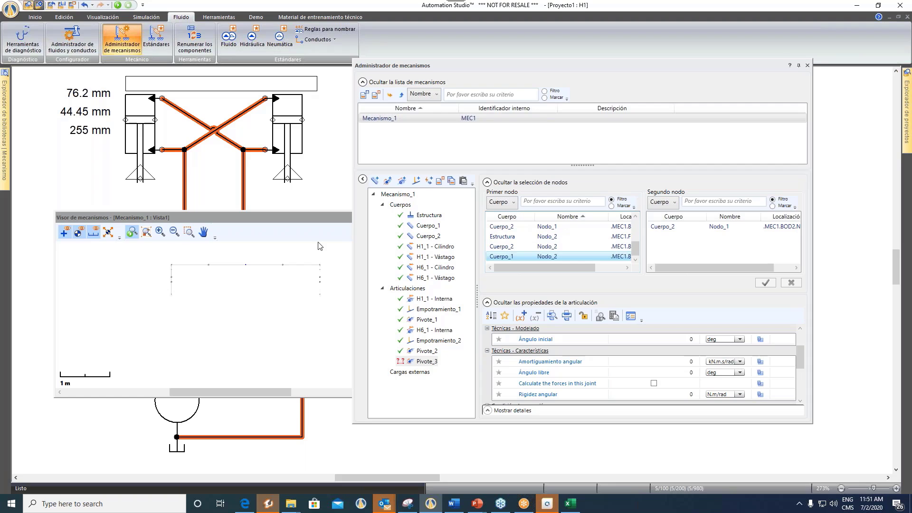
- Set Nodo_1 of Cuerpo_2 as Pivote_3's second node, validate the joint and close the mechanism manager
left_click(231, 260)
scroll(231, 260, "up", 3)
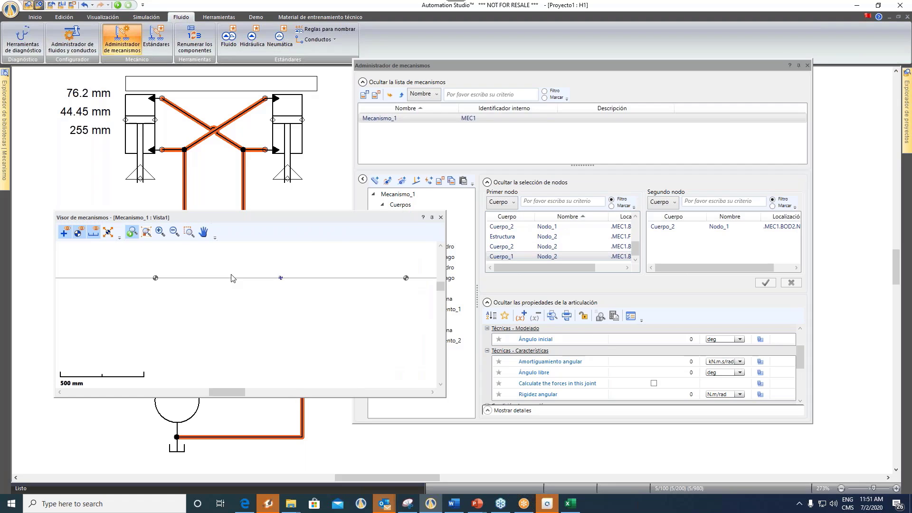
scroll(231, 278, "up", 1)
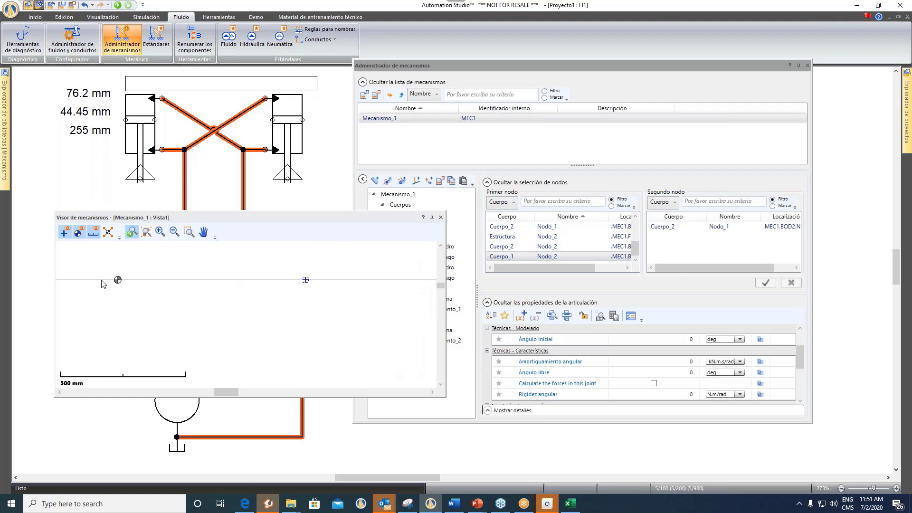
left_click(662, 245)
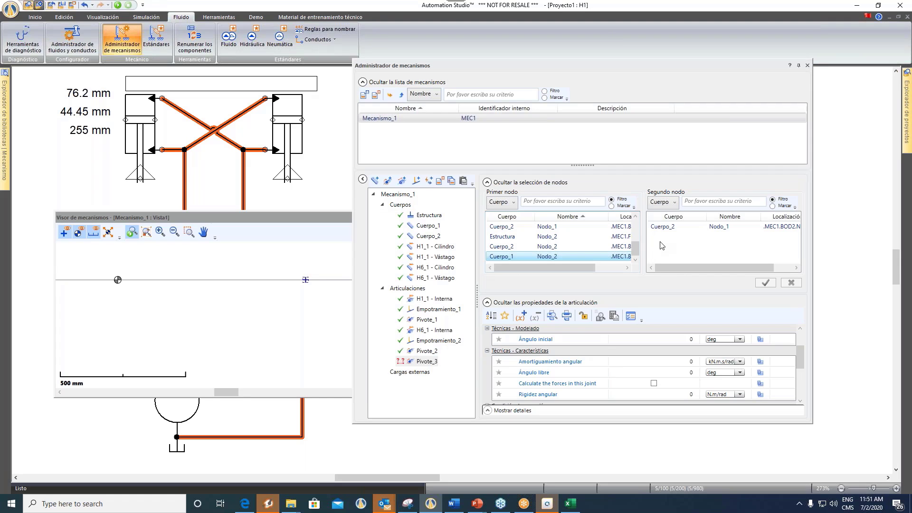
left_click(670, 230)
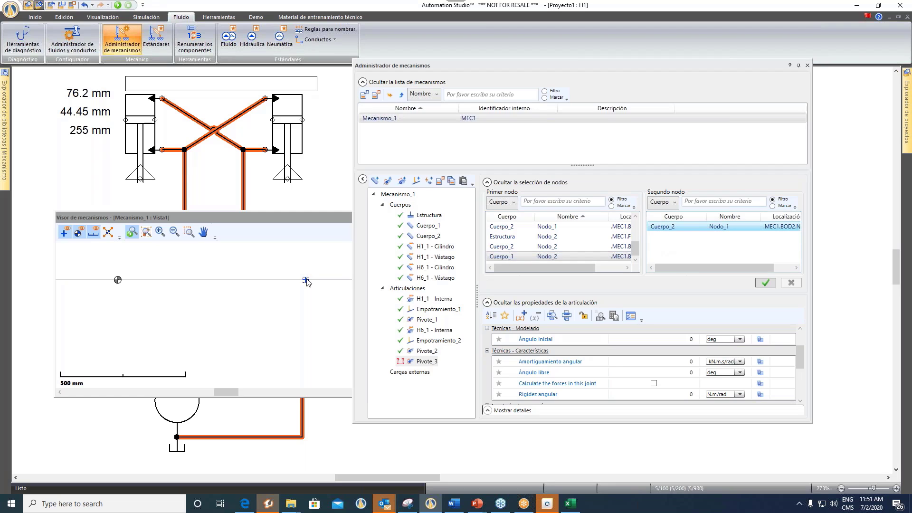
left_click(765, 284)
left_click(807, 66)
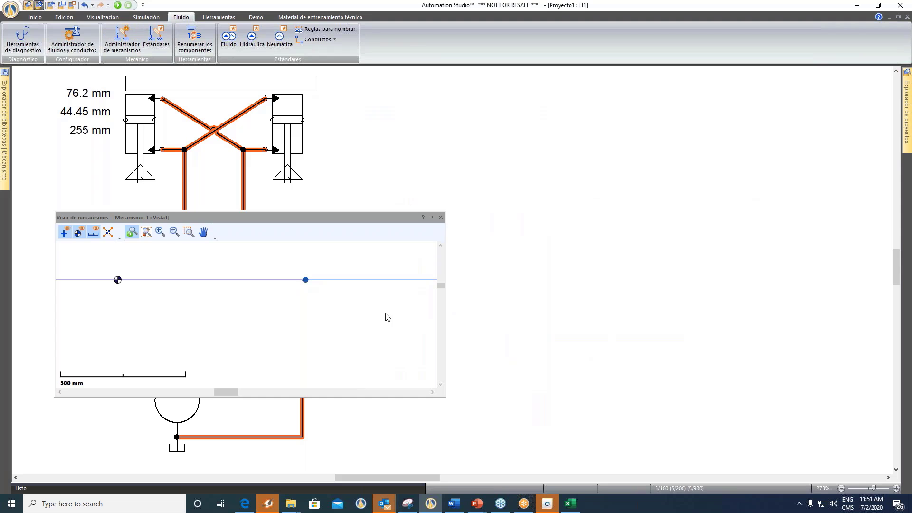
- Run the simulation with the whole mechanism in view and observe the movement of the joined bodies and cylinders
scroll(386, 318, "down", 3)
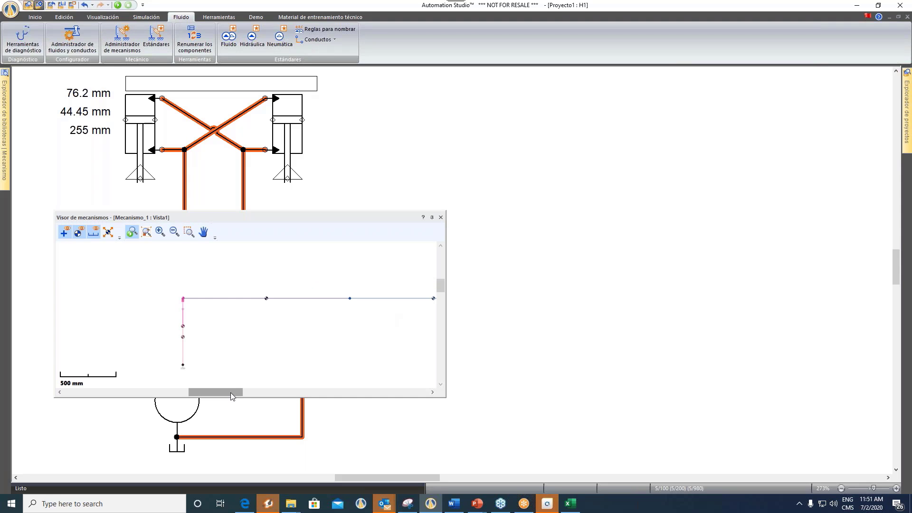
left_click_drag(230, 392, 247, 394)
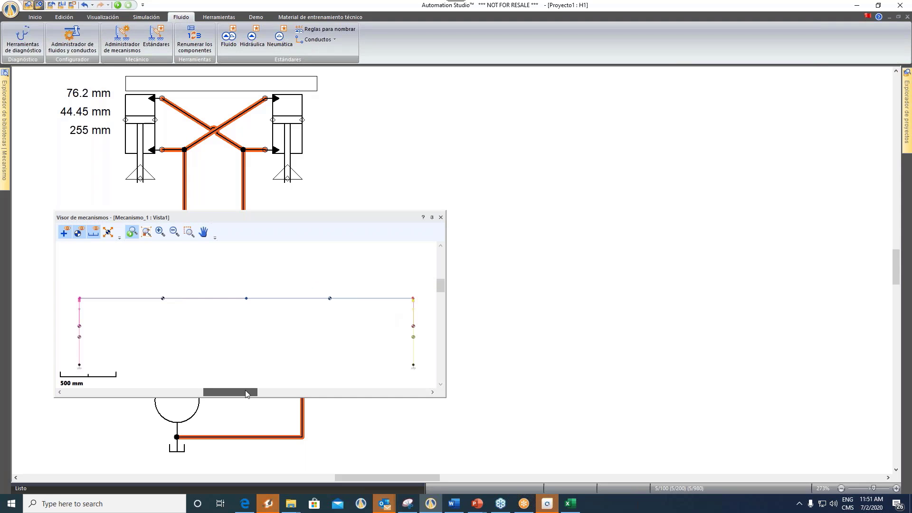
left_click(118, 6)
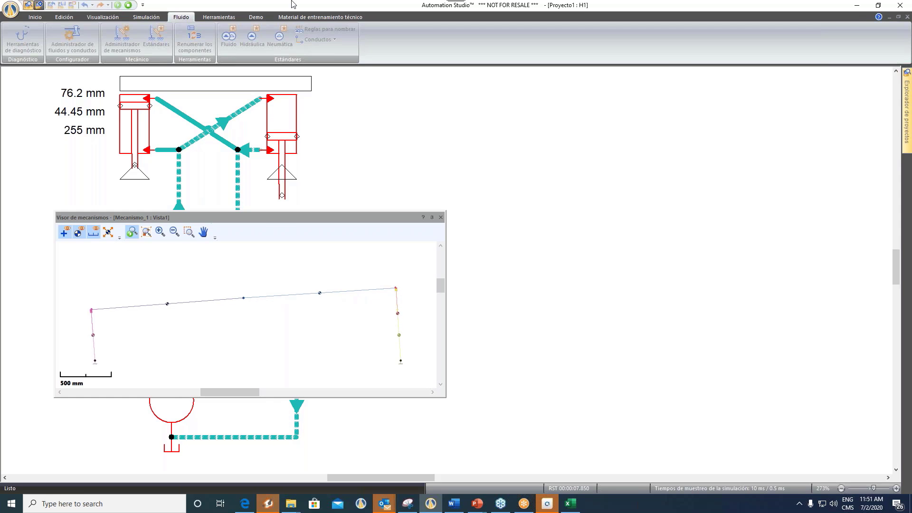
left_click_drag(288, 222, 300, 200)
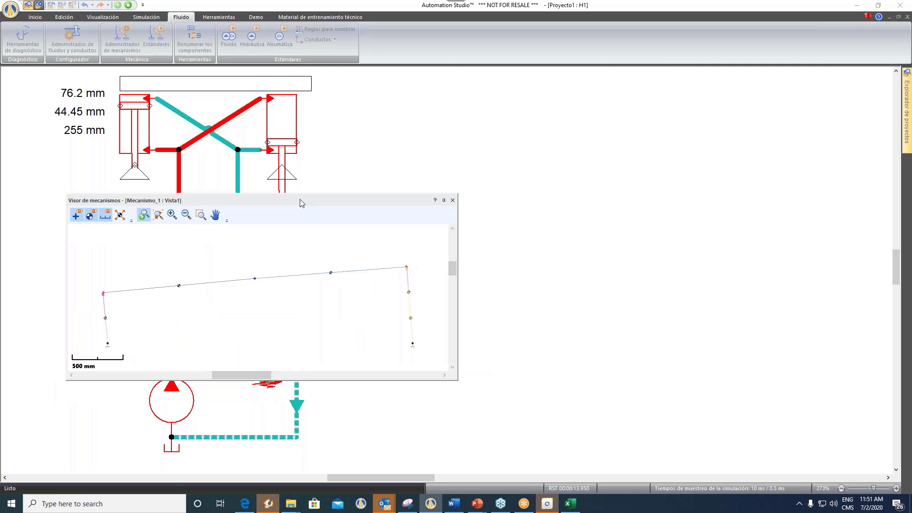
- Open the variable manager and disable the Variables cinemáticas filter to examine the mechanism's joint angles
left_click(206, 20)
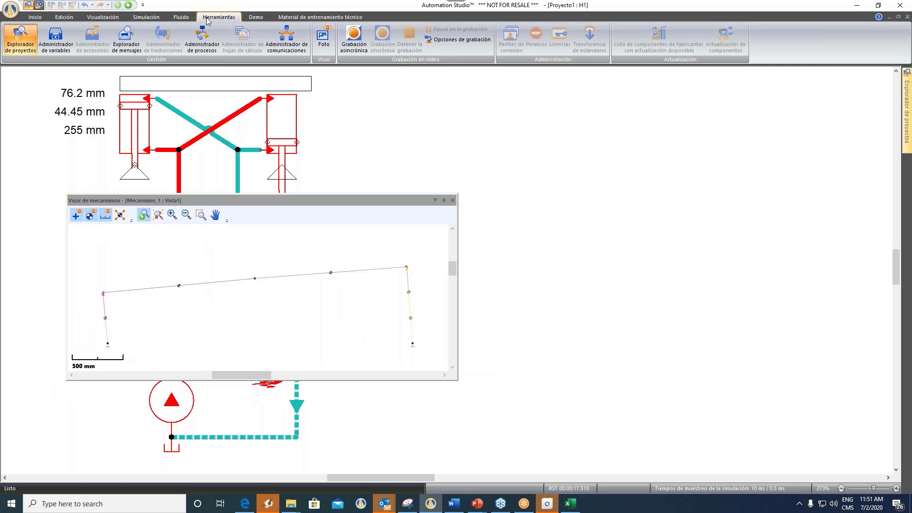
left_click(56, 38)
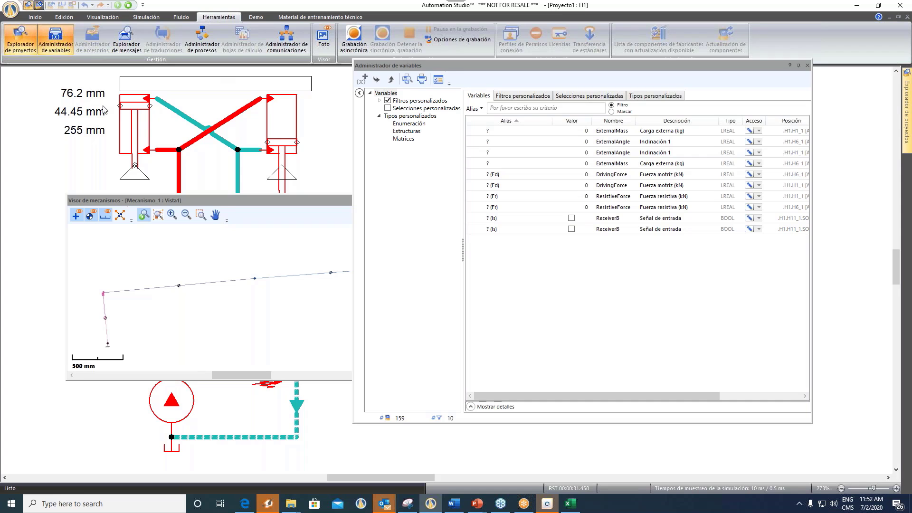
left_click(380, 101)
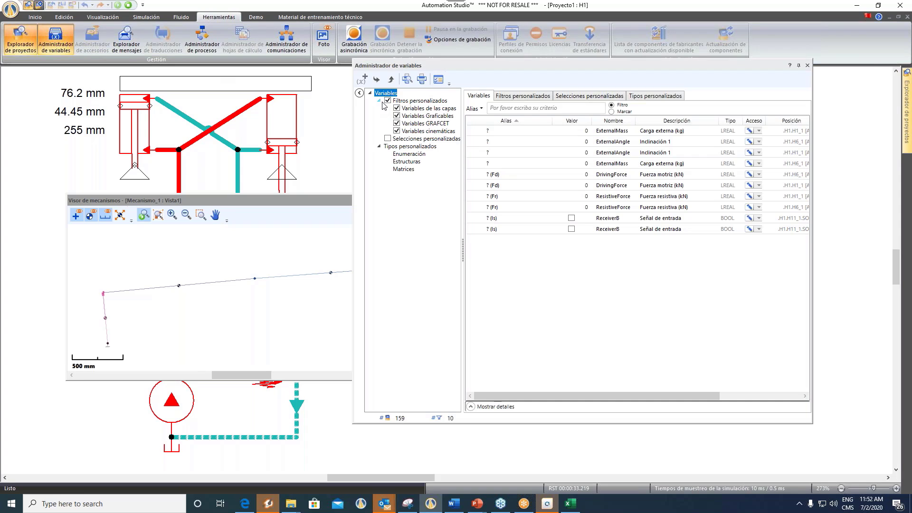
left_click(397, 131)
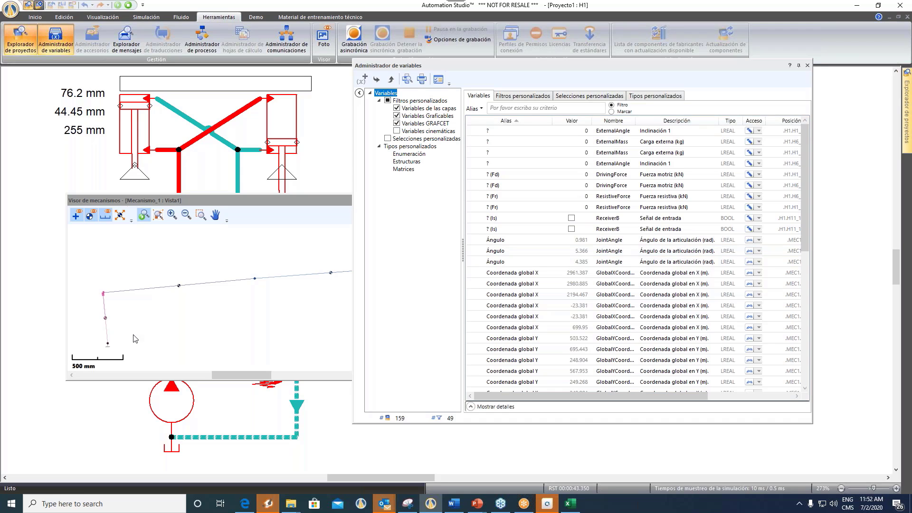
left_click(287, 351)
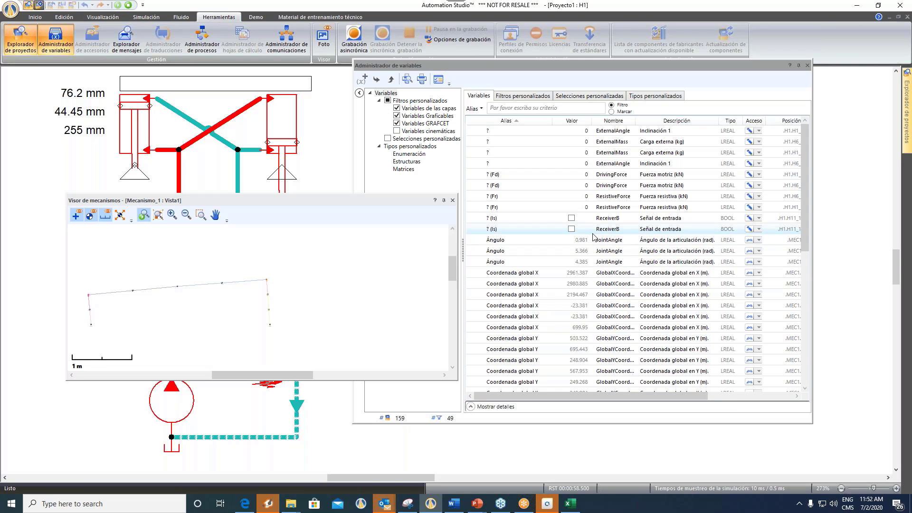
- Switch to the Excel workbook and compare the force diagram's angles at A and B with the simulated ones
left_click(570, 504)
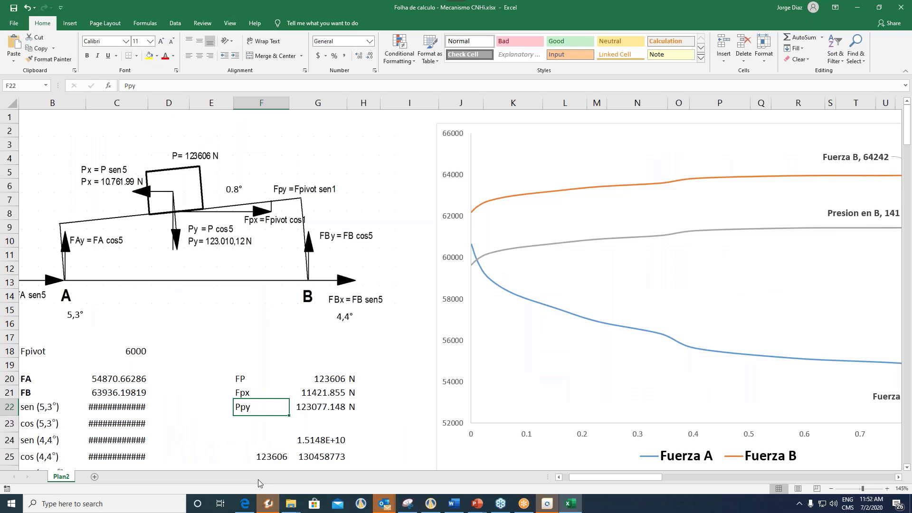
left_click(214, 288)
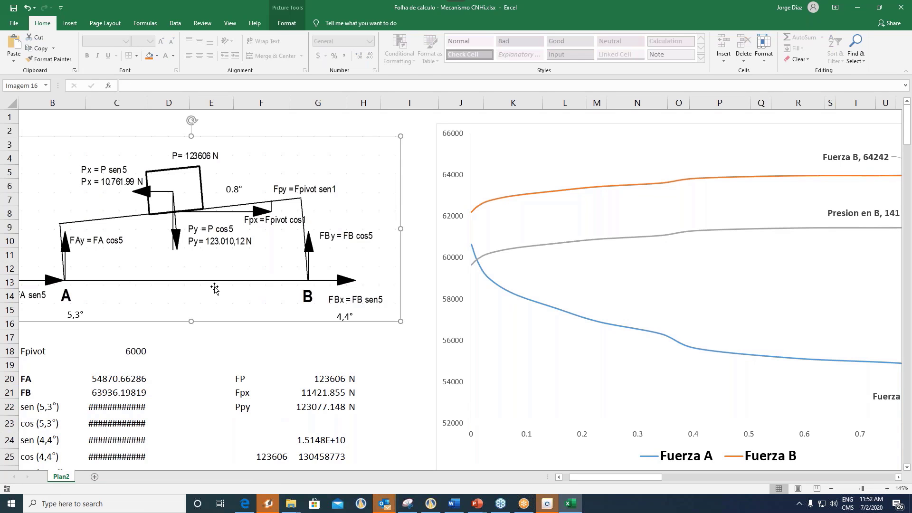
scroll(214, 288, "left", 1)
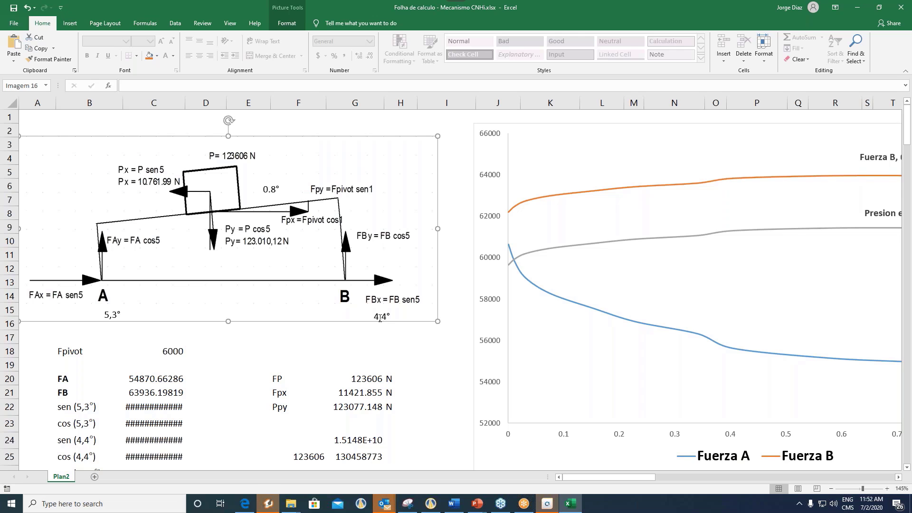
left_click(100, 320)
left_click(378, 316)
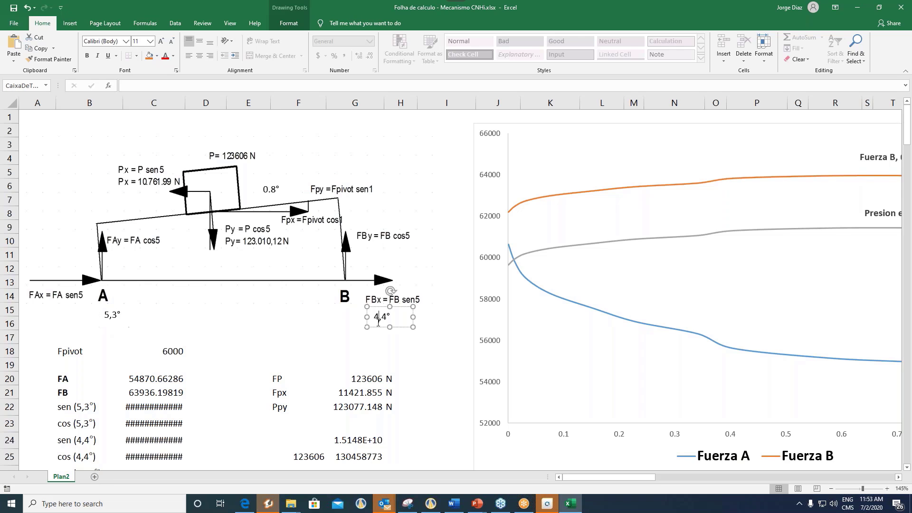
left_click(428, 358)
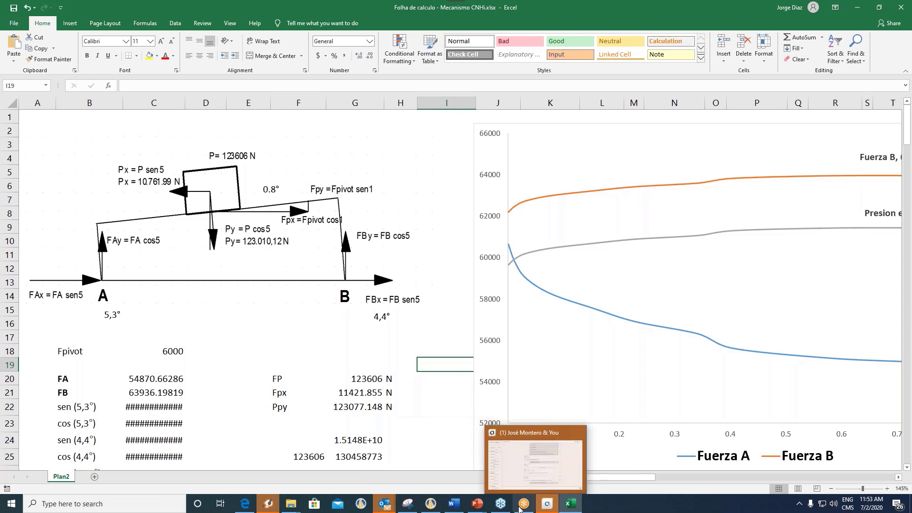
- Return to Automation Studio, move the mechanism viewer off the cylinders, close the variable manager and stop the simulation
mouse_move(433, 506)
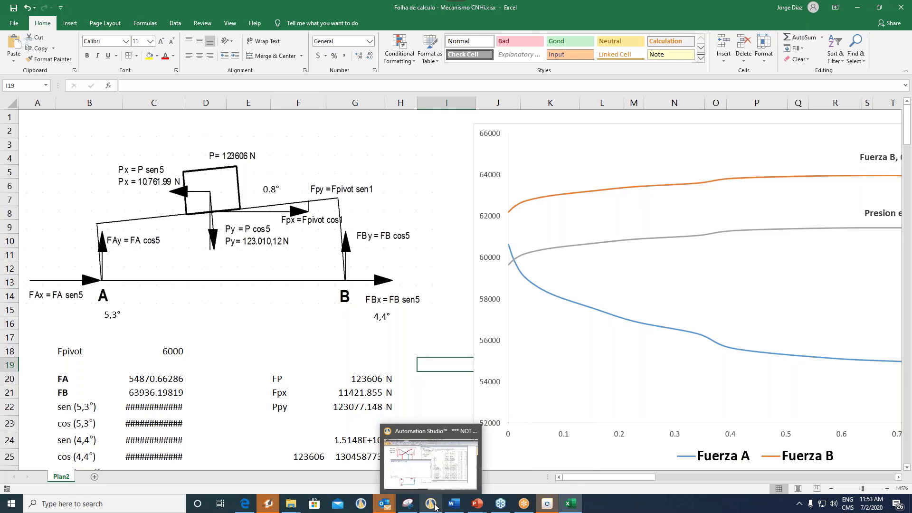
left_click(431, 441)
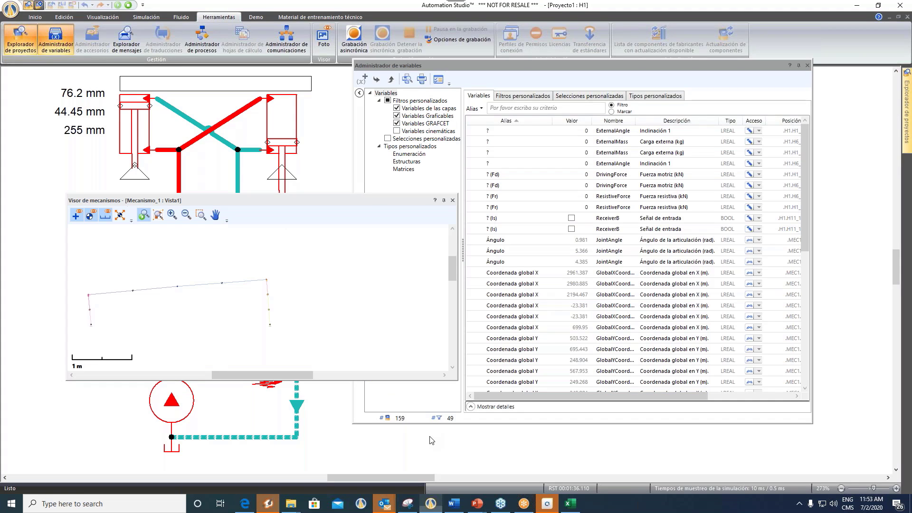
left_click_drag(377, 200, 370, 219)
left_click(807, 66)
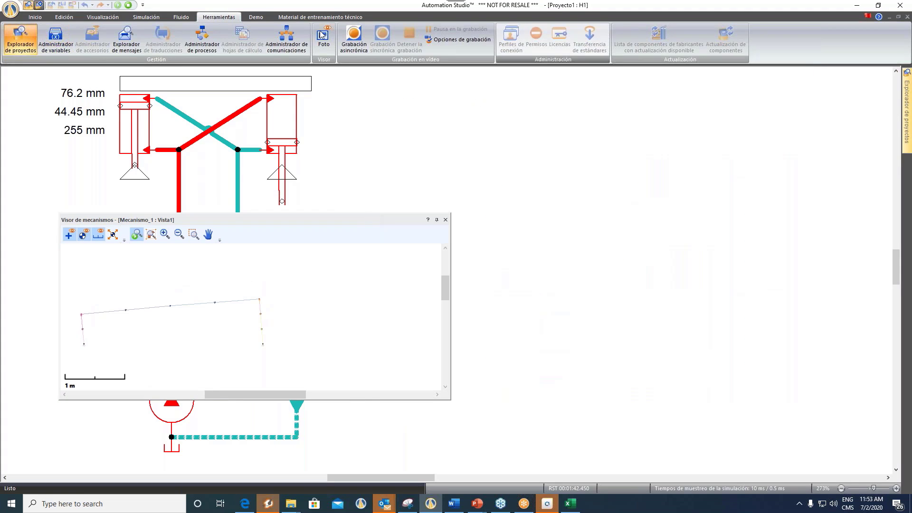
left_click(128, 5)
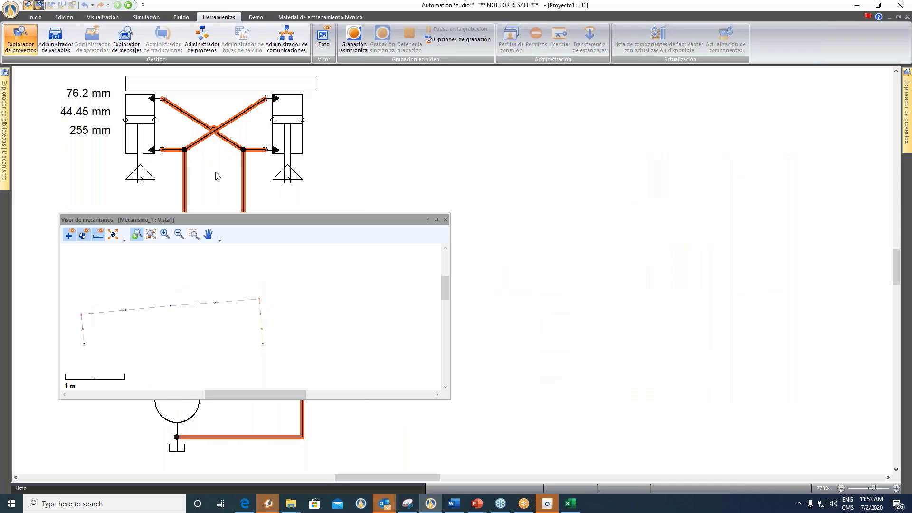
- Place a measuring instrument for pressure in bar, with 0.1 precision, on the right cylinder's lower port
left_click(147, 17)
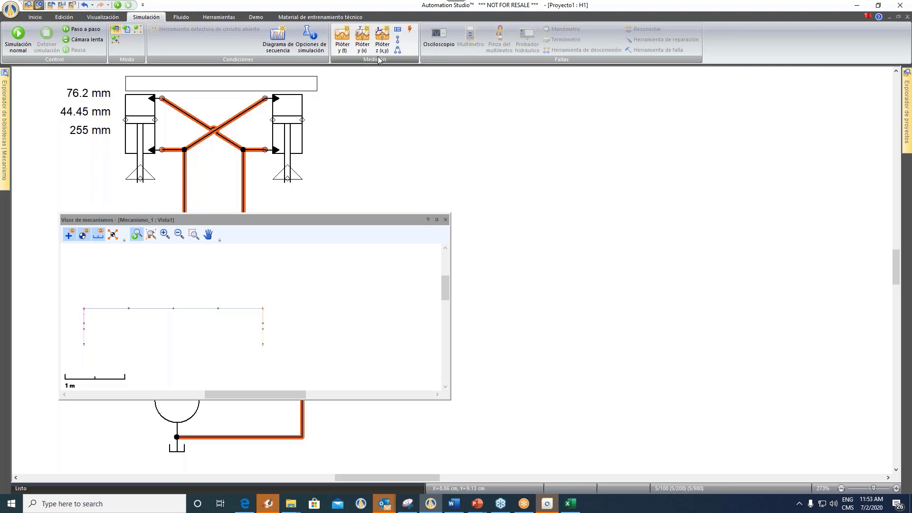
left_click(398, 40)
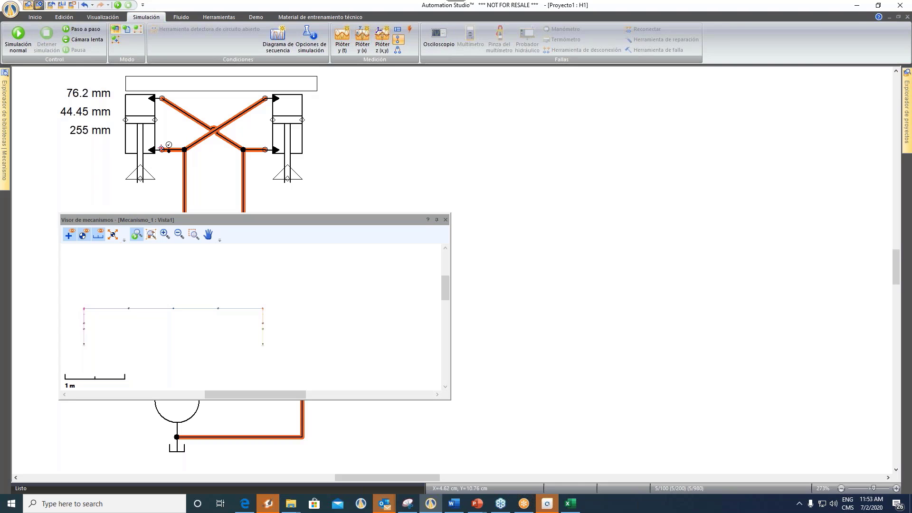
left_click(265, 150)
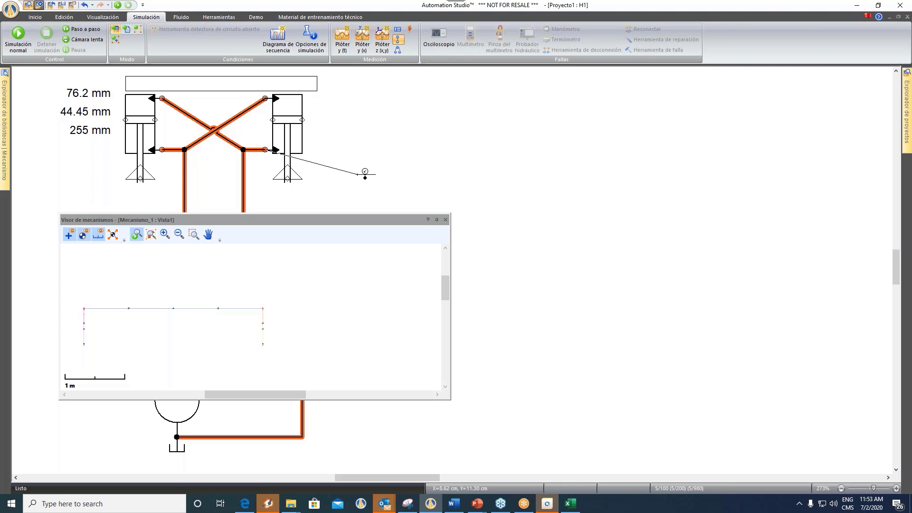
left_click(361, 174)
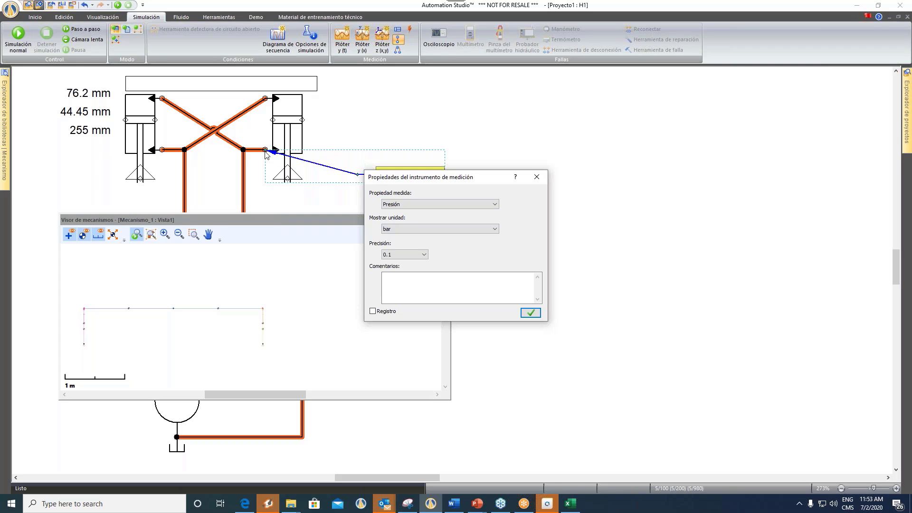
left_click(530, 313)
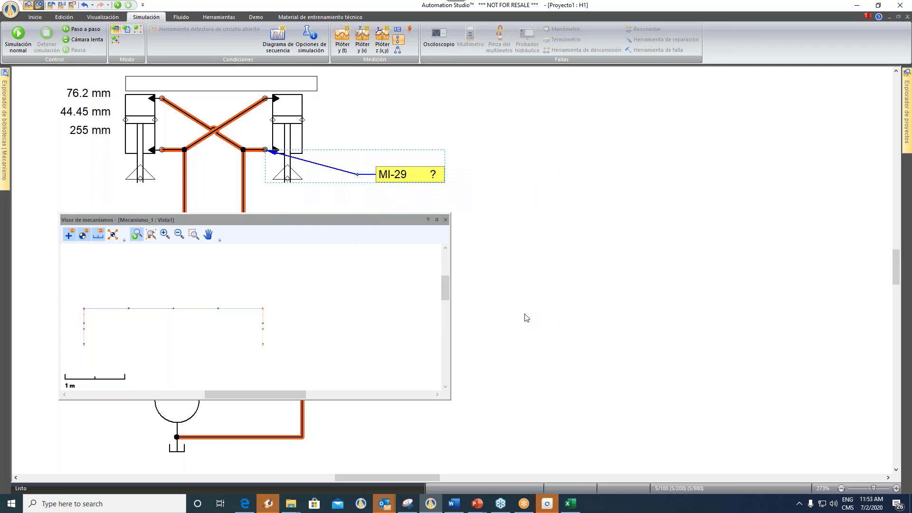
- Place a second pressure instrument on the left cylinder's lower port and leave the measuring tool
left_click(161, 150)
left_click(121, 182)
key("Return")
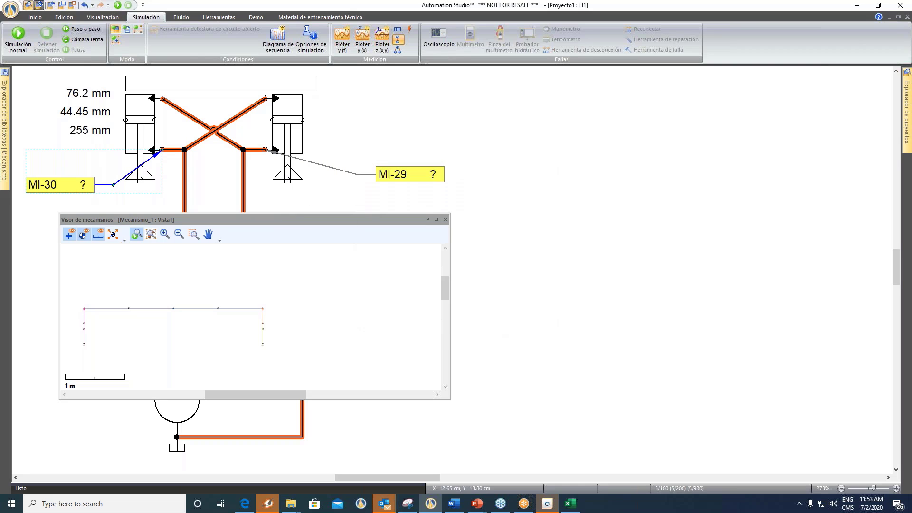
key("Escape")
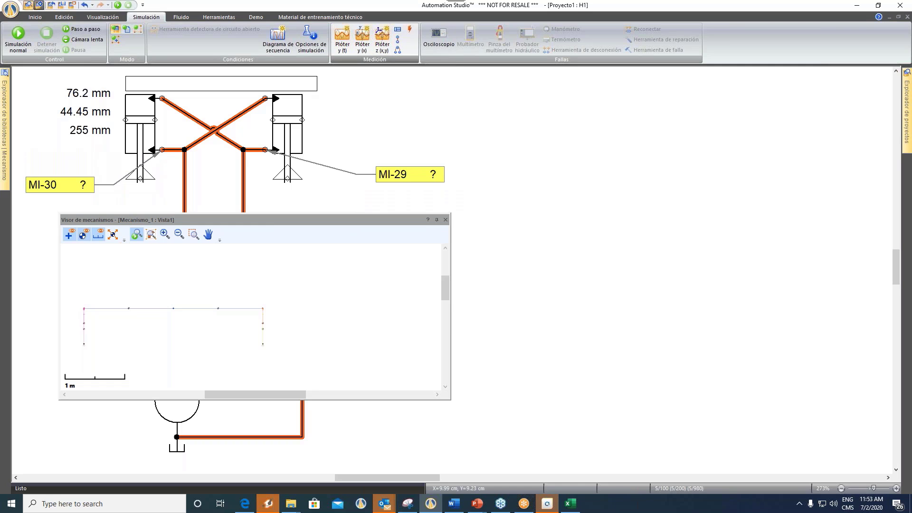
- Open a y(t) plotter clear of the circuit and plot the pressure of instrument MI-29 in it
left_click(342, 40)
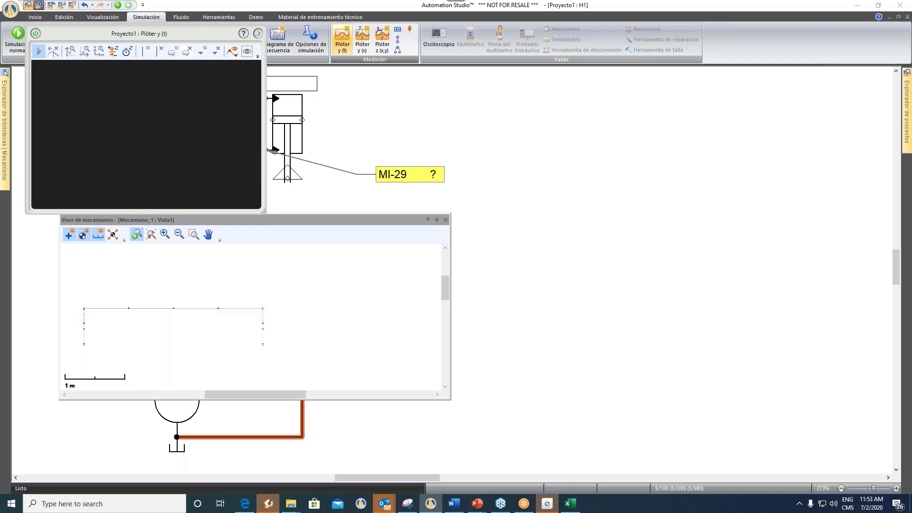
left_click_drag(209, 33, 740, 132)
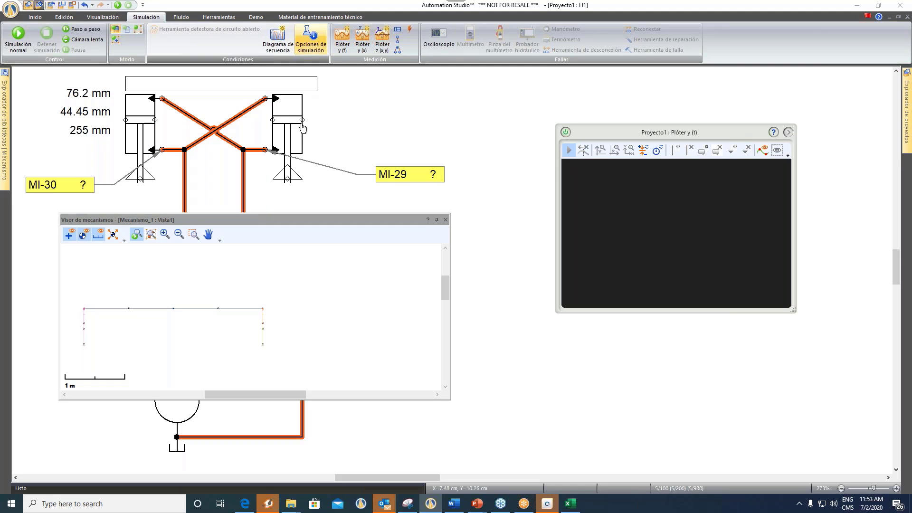
mouse_move(300, 126)
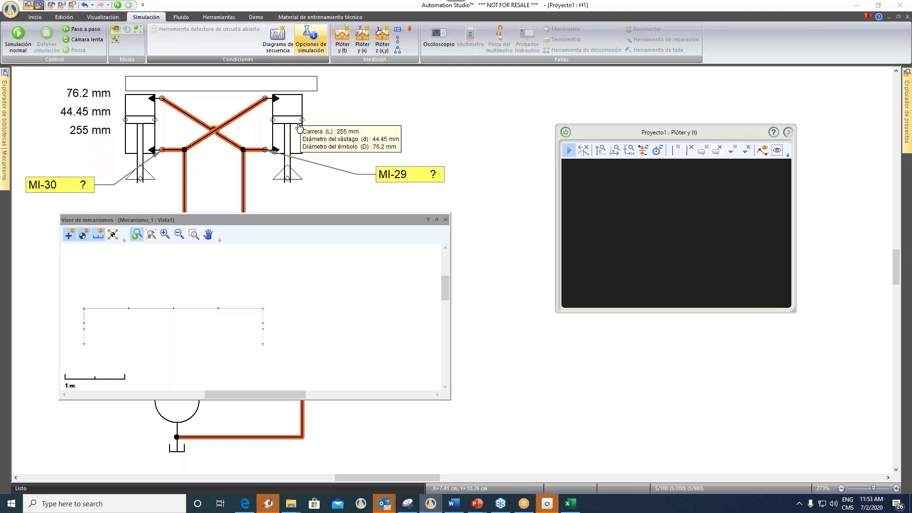
left_click(405, 177)
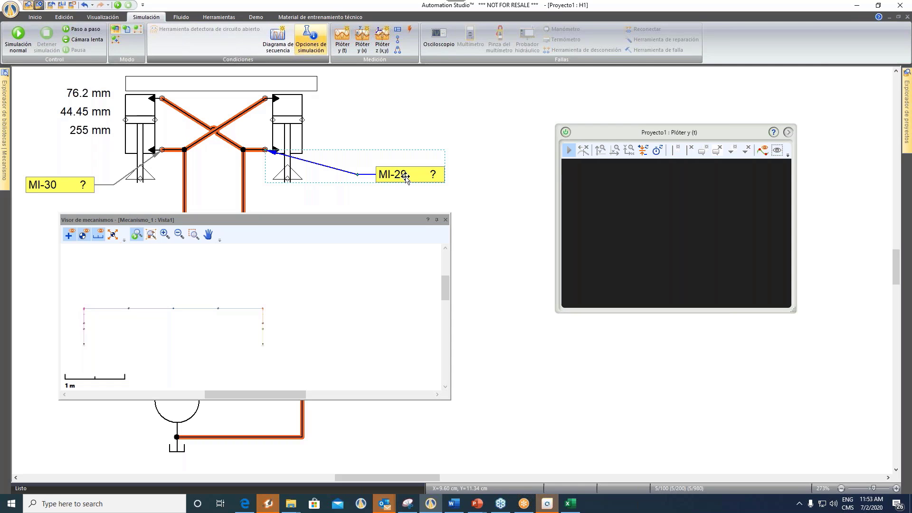
left_click_drag(405, 177, 645, 206)
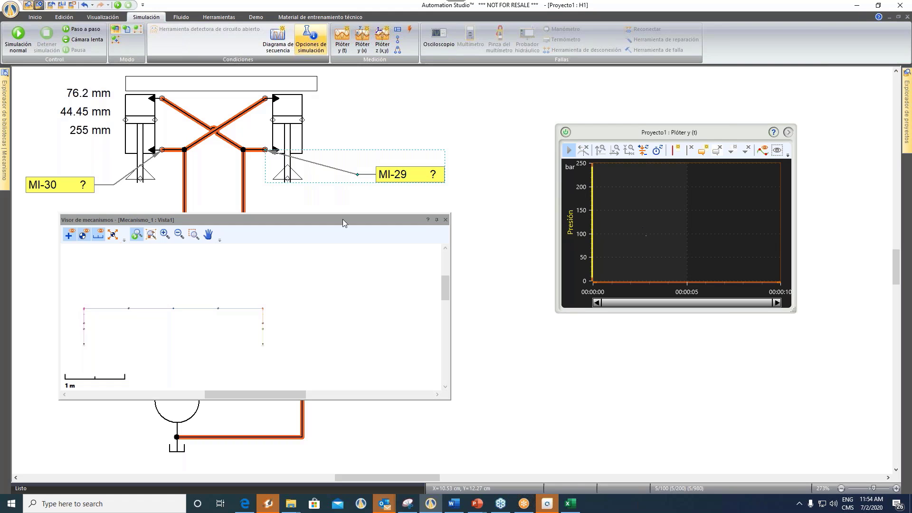
- Move the mechanism viewer off the instruments, run the simulation to observe the pressures at both cylinders, and stop it
left_click_drag(344, 222, 389, 247)
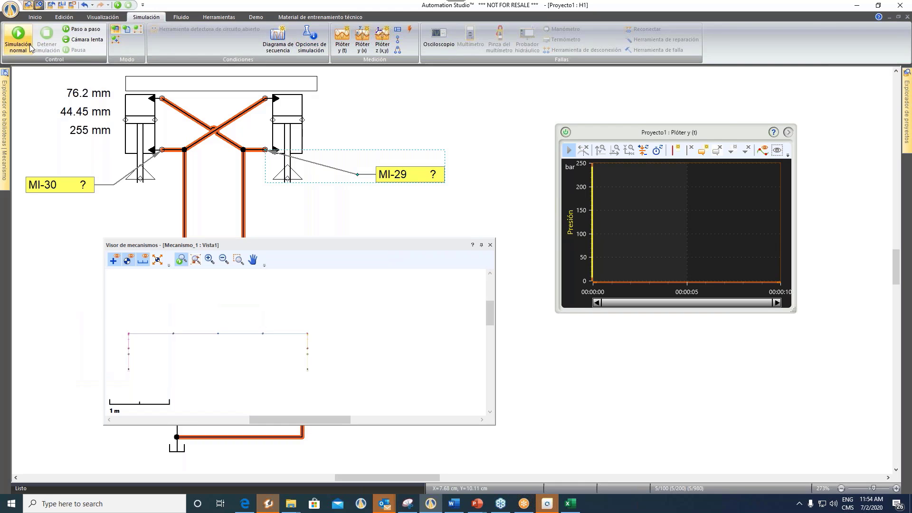
left_click(19, 40)
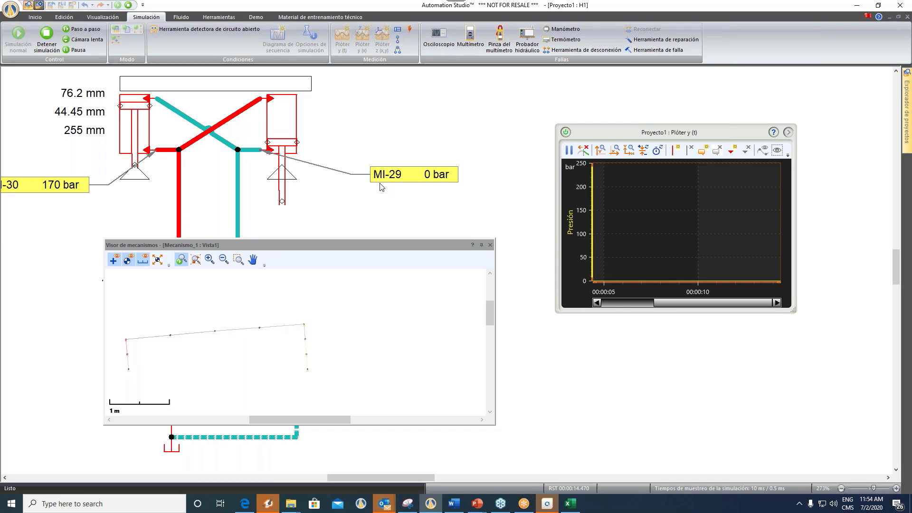
left_click(47, 38)
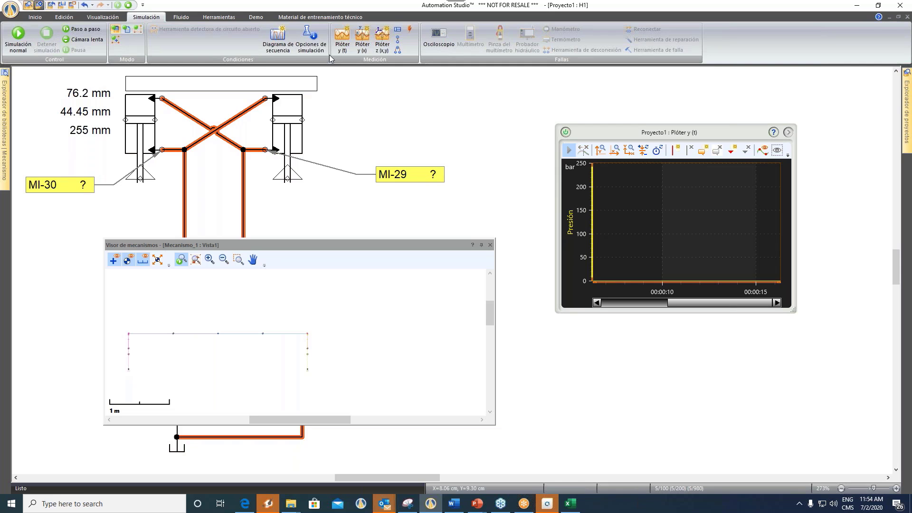
- Add a second y(t) plotter for the pressure of instrument MI-30 and run the simulation to record both curves
left_click(342, 44)
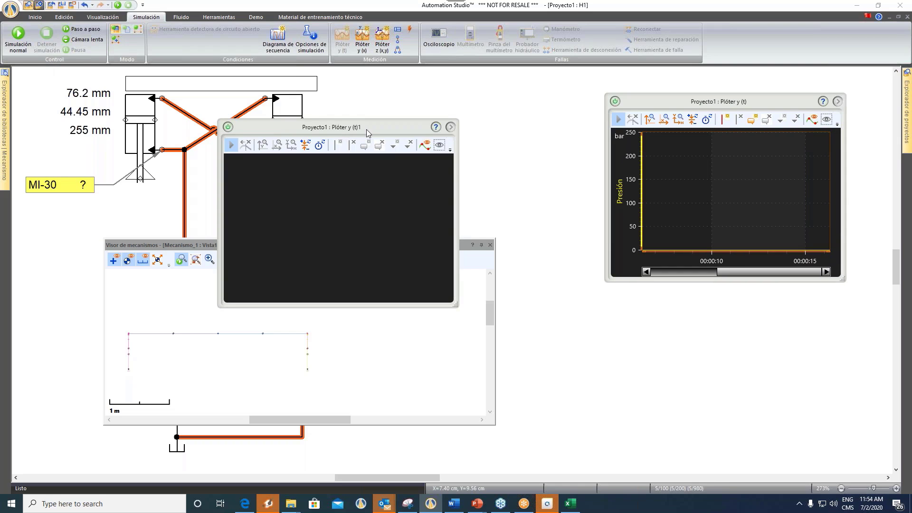
left_click_drag(367, 133, 734, 299)
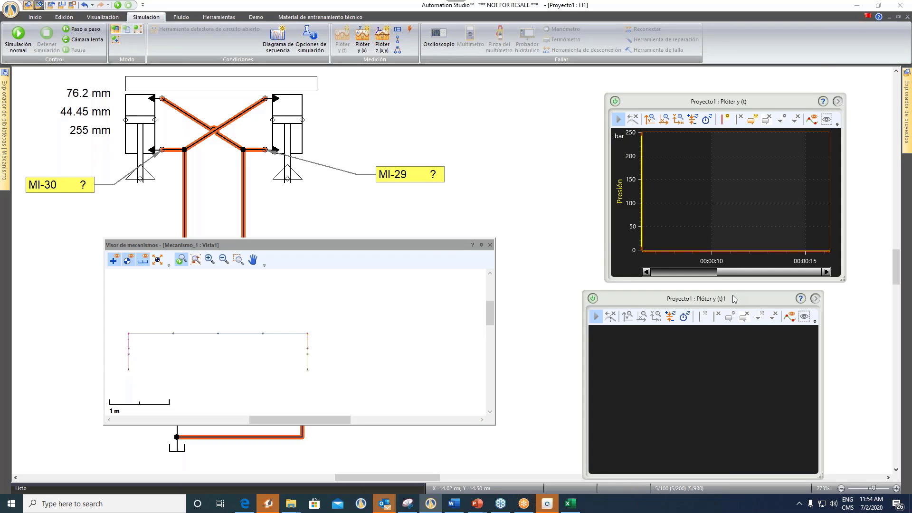
left_click(66, 190)
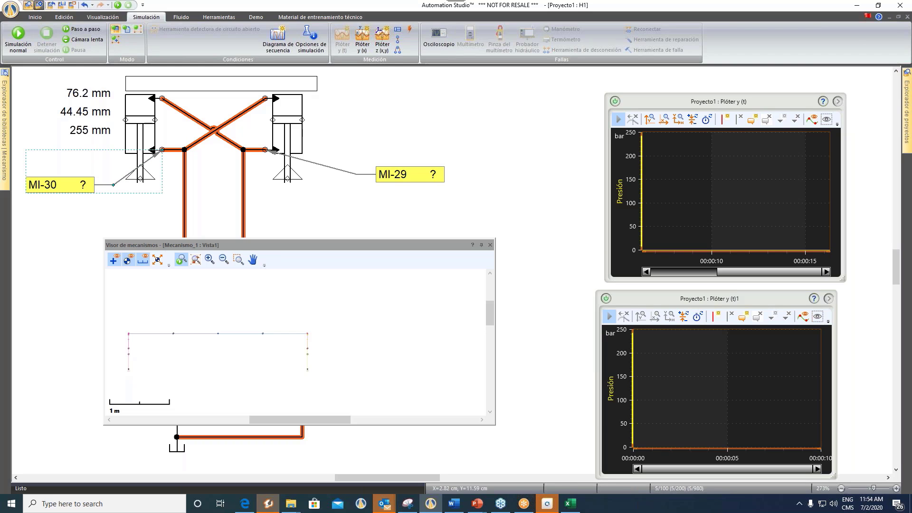
left_click(19, 35)
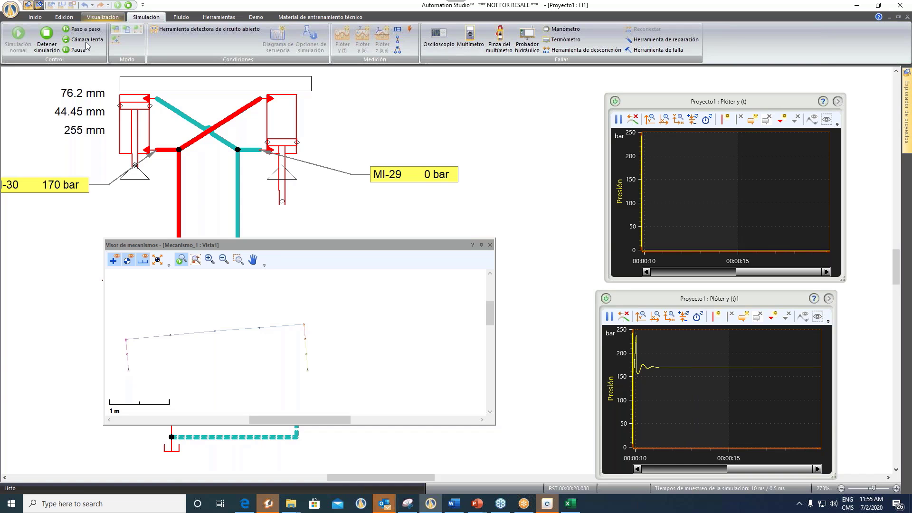
left_click(47, 33)
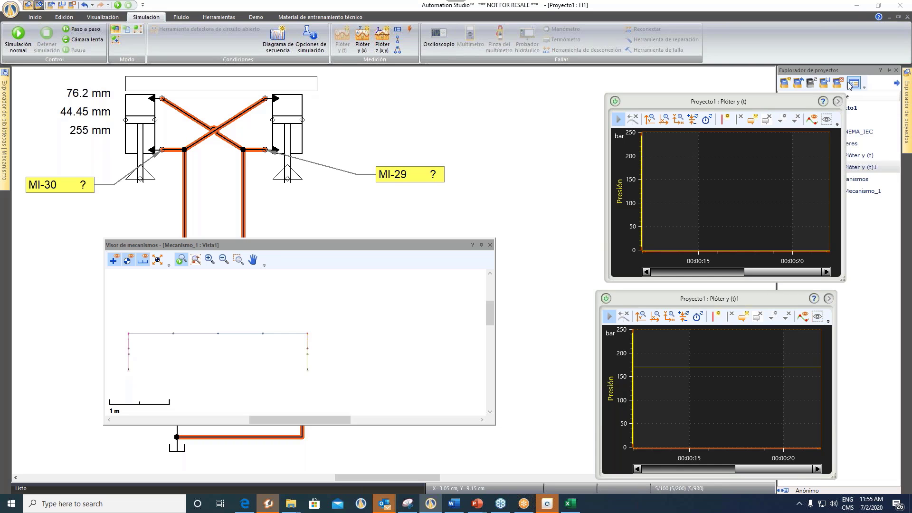
- Open the Mecanismo 2 cuerpos project and move its mechanism viewer clear of the pressure plotter
left_click(850, 84)
left_click(458, 274)
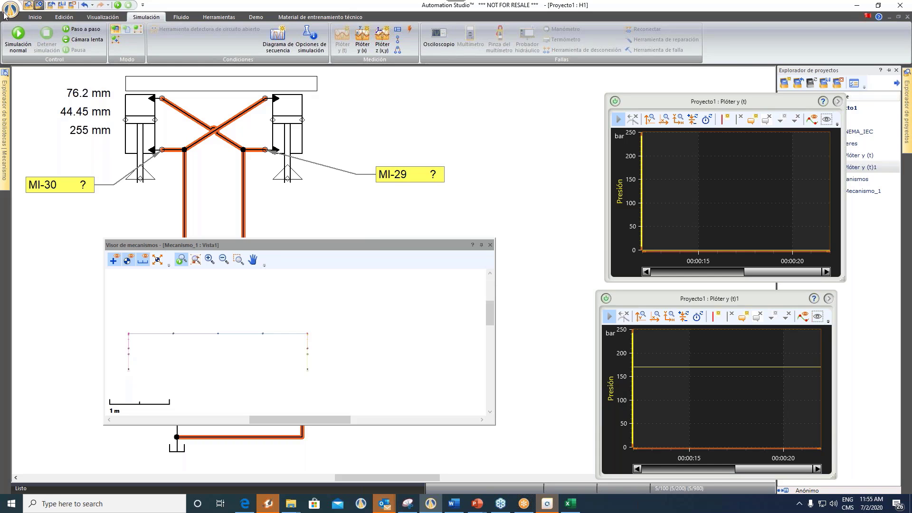
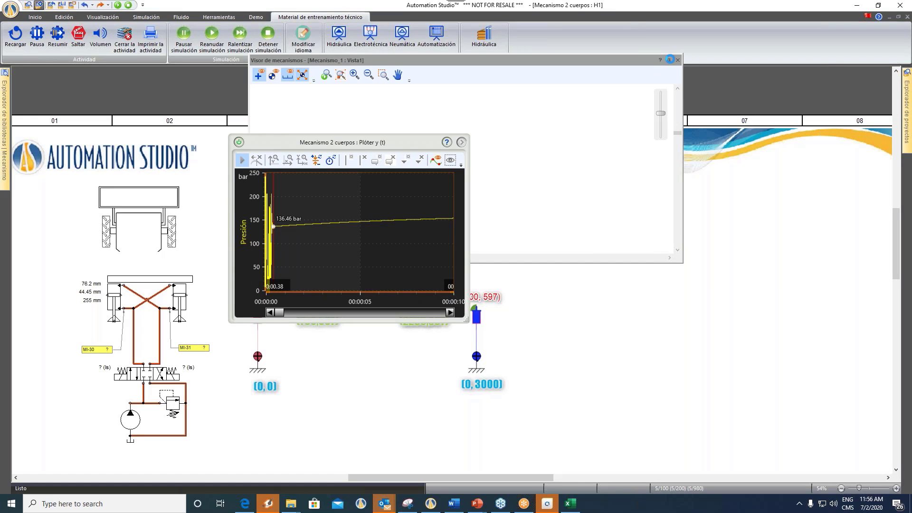
left_click_drag(605, 60, 806, 119)
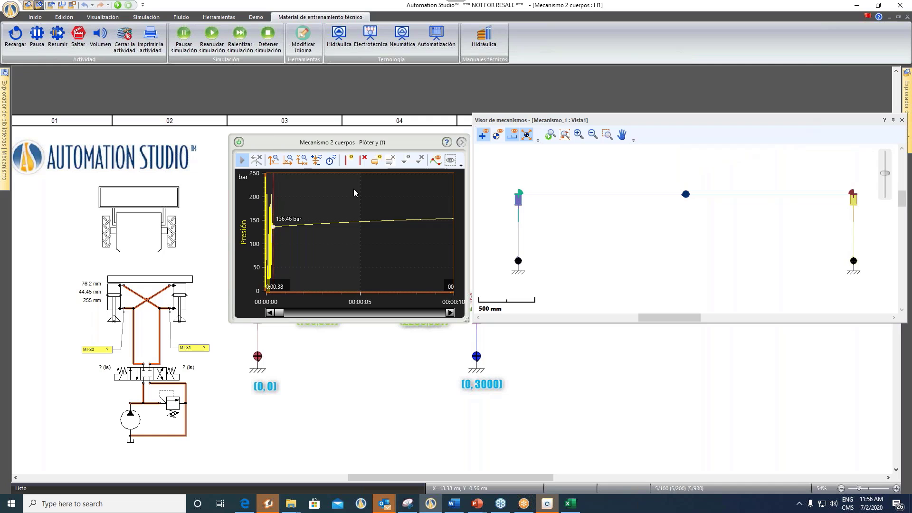
- Open the mechanism manager and examine the application node and active Y force of external load Carga_1
left_click(175, 16)
left_click(115, 41)
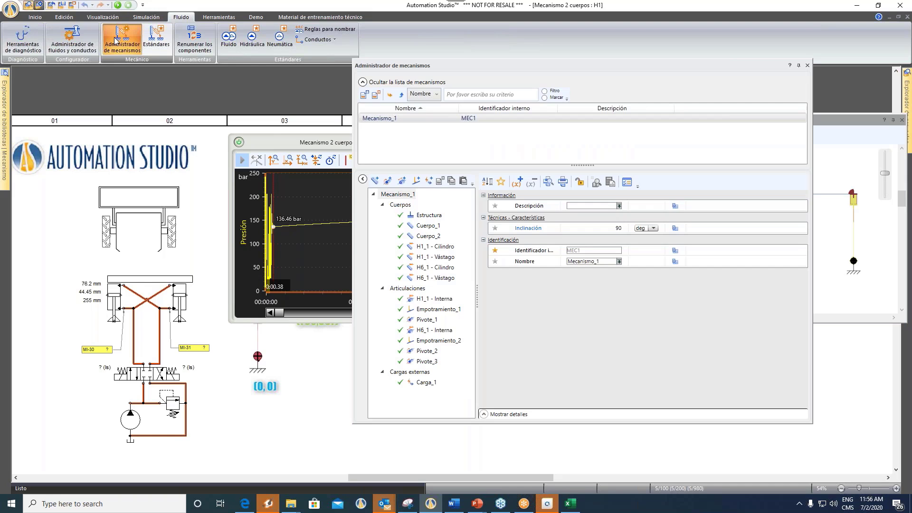
left_click(425, 382)
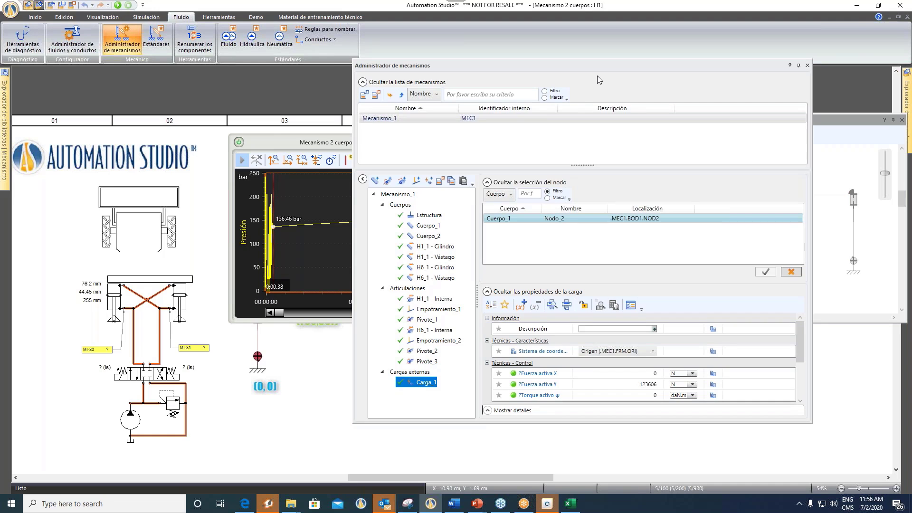
left_click_drag(597, 76, 318, 96)
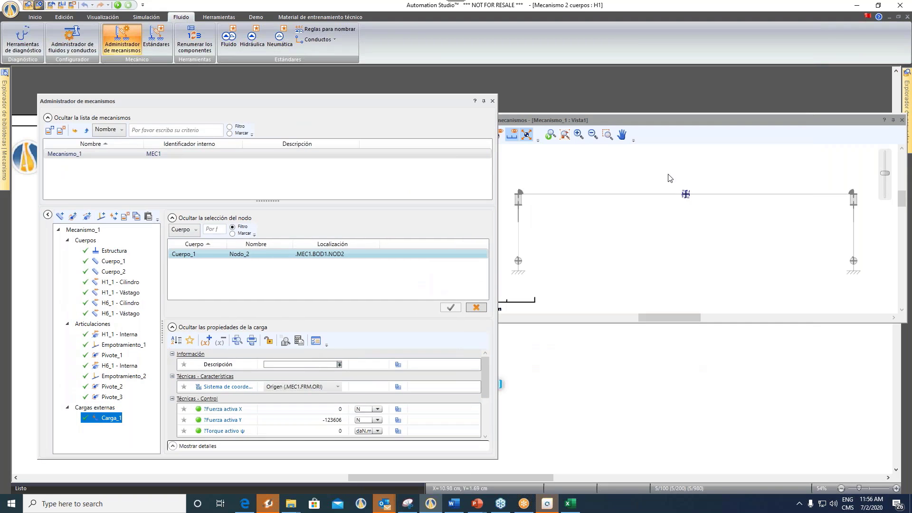
left_click(201, 256)
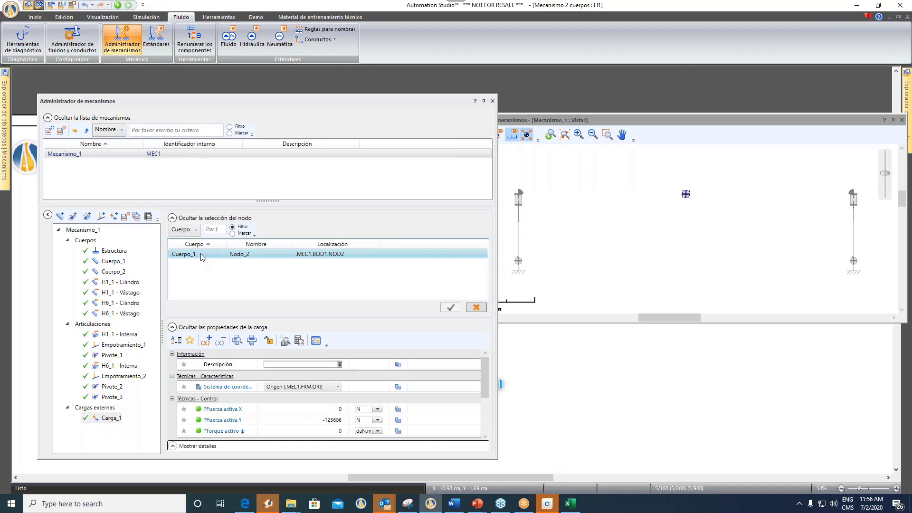
left_click(322, 420)
double_click(322, 420)
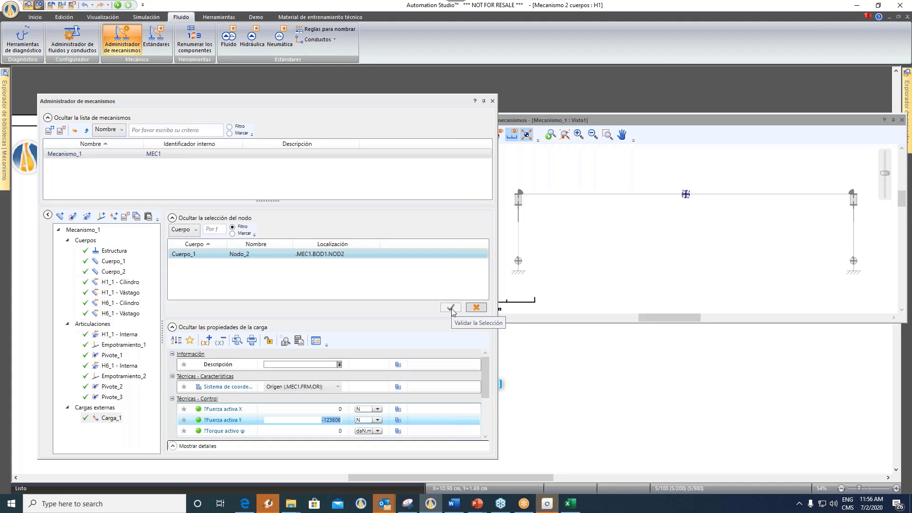
left_click(492, 101)
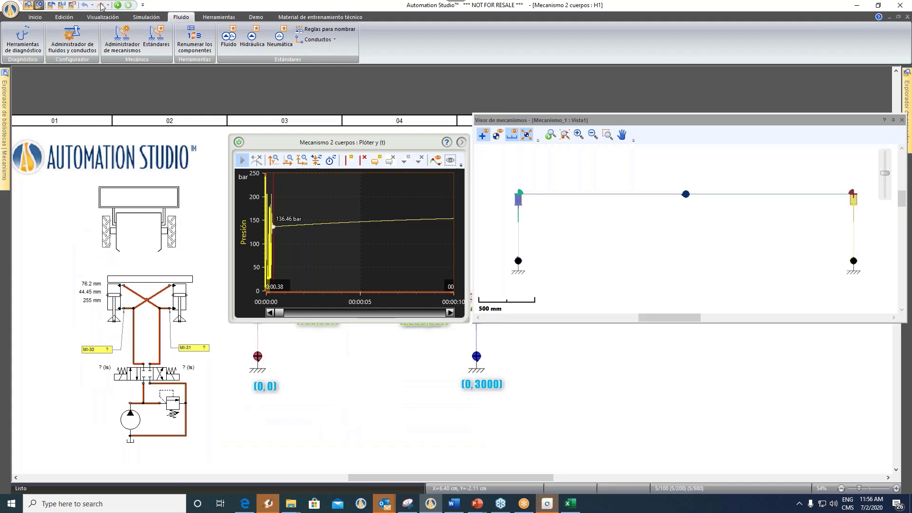
- Run the simulation and measure the pressure curve in the plotter with cursors at about 0.48 s and 9.85 s
left_click(118, 5)
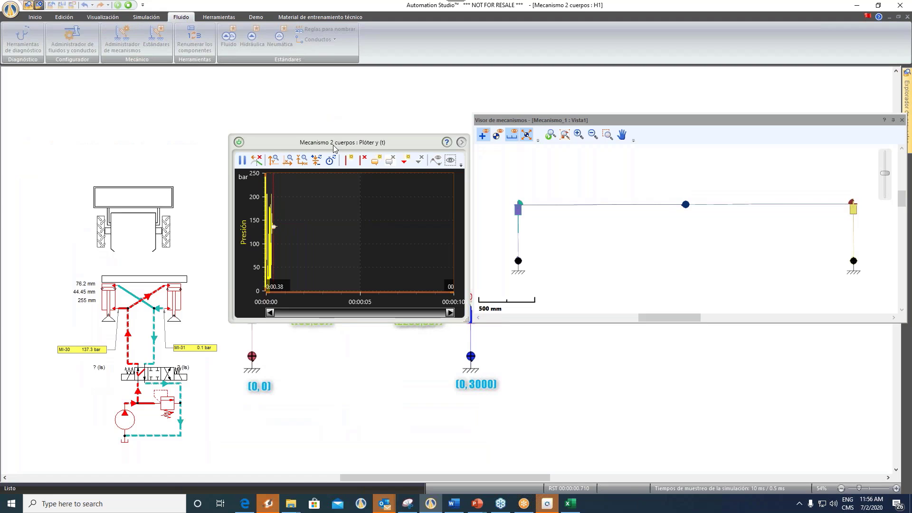
left_click_drag(334, 148, 309, 90)
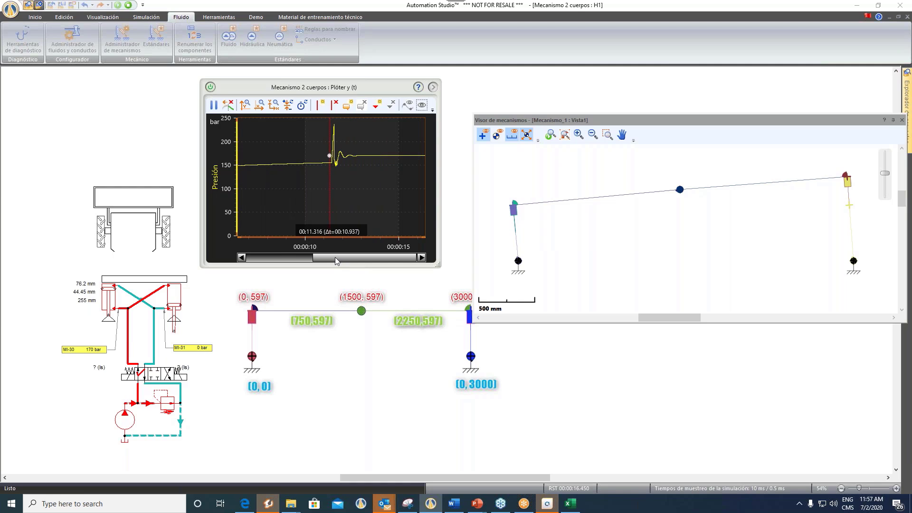
left_click_drag(335, 257, 325, 257)
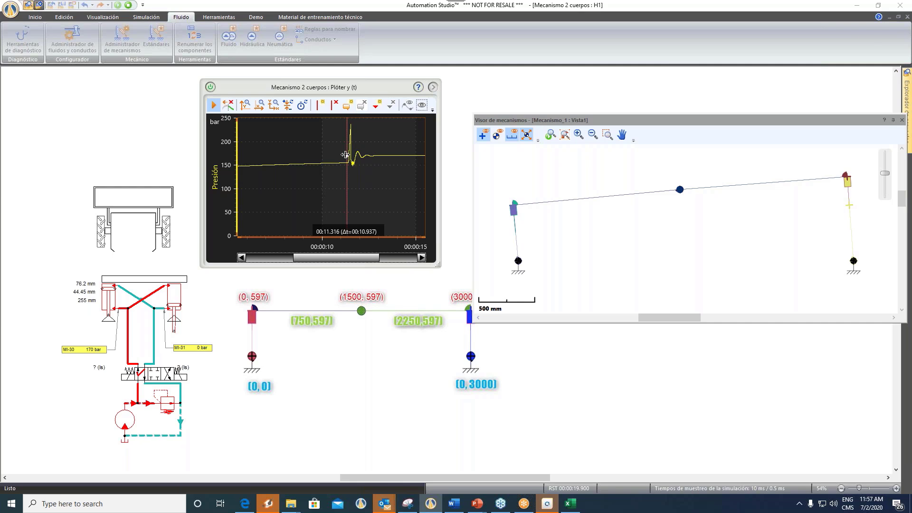
left_click_drag(346, 155, 266, 164)
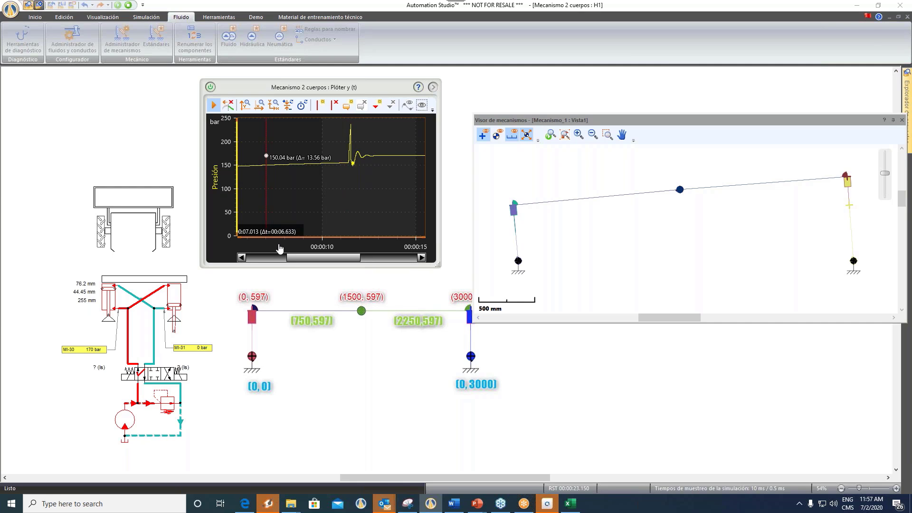
left_click_drag(295, 258, 255, 265)
left_click_drag(245, 164, 247, 164)
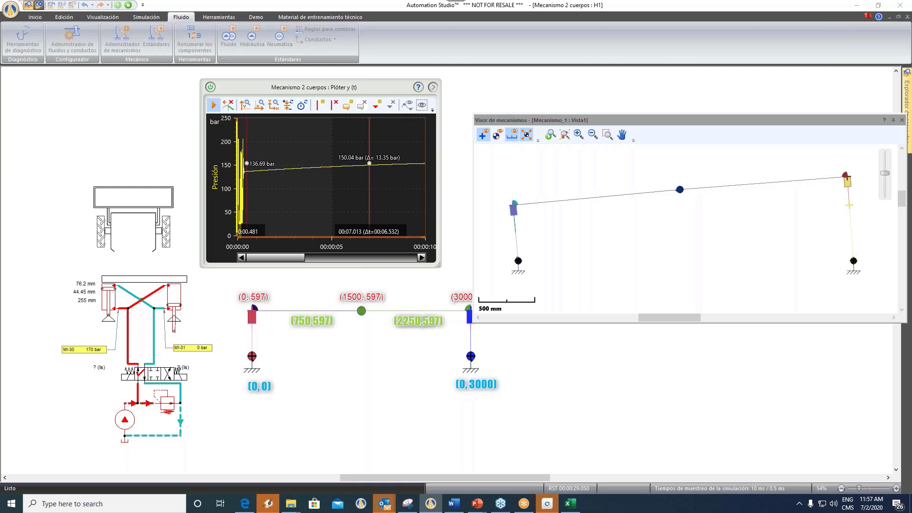
left_click_drag(369, 163, 423, 163)
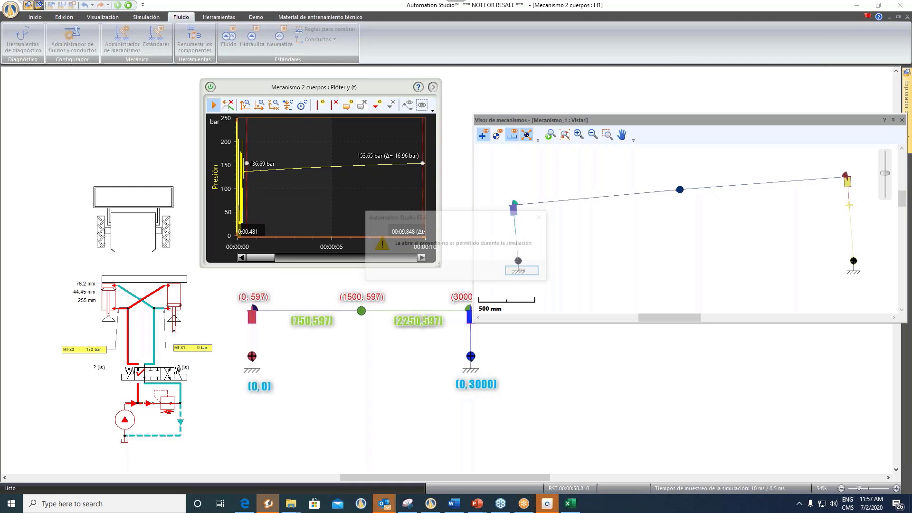
- Dismiss the warning, stop the simulation and close the Mecanismo 2 cuerpos project
left_click(522, 271)
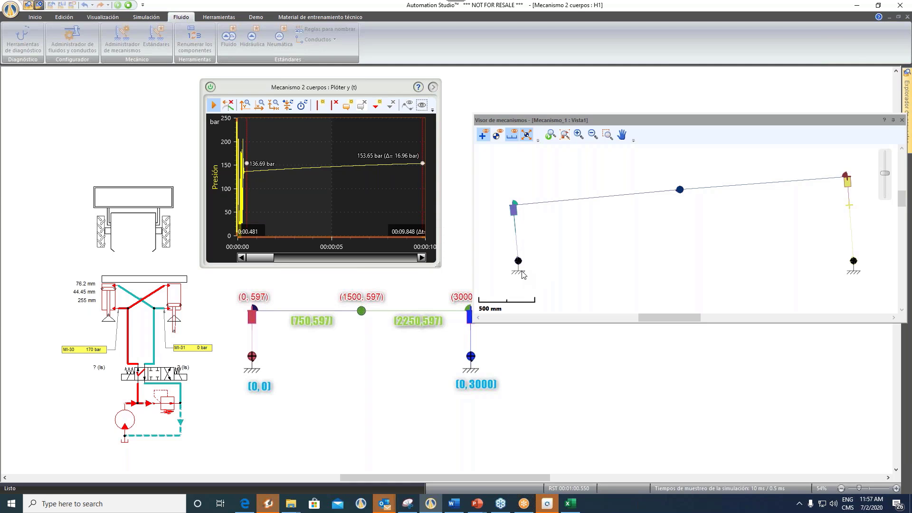
left_click(129, 6)
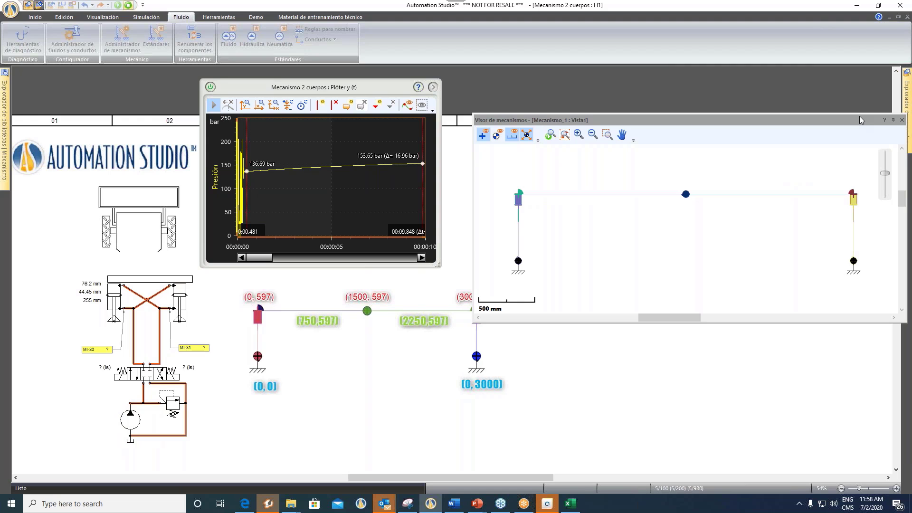
left_click_drag(859, 116, 780, 140)
mouse_move(907, 114)
left_click(838, 83)
left_click(471, 273)
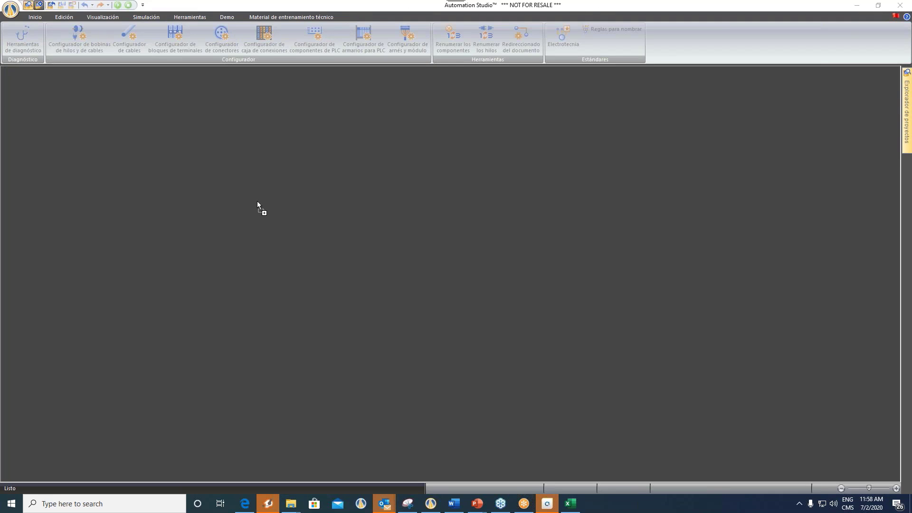
- Open the Modelo Flexivel project and move its mechanism viewer beside the hydraulic circuit
left_click_drag(257, 201, 258, 201)
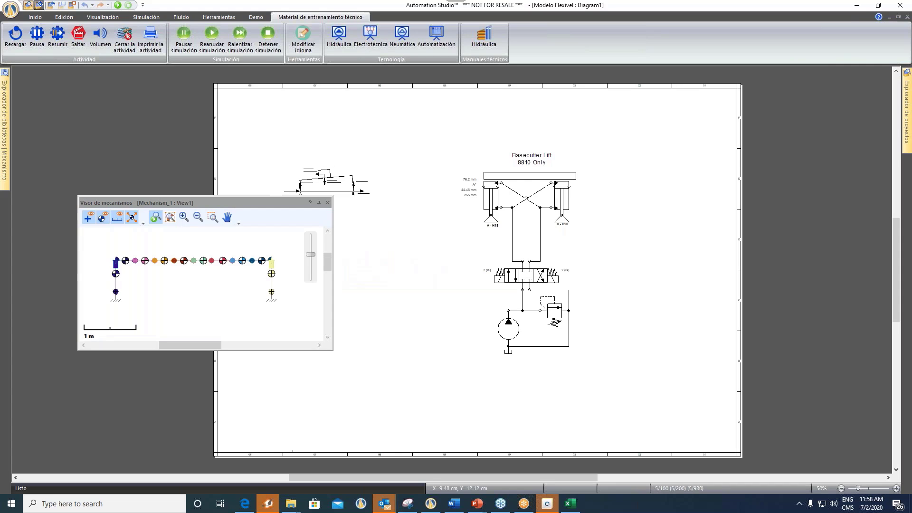
left_click_drag(272, 205, 400, 234)
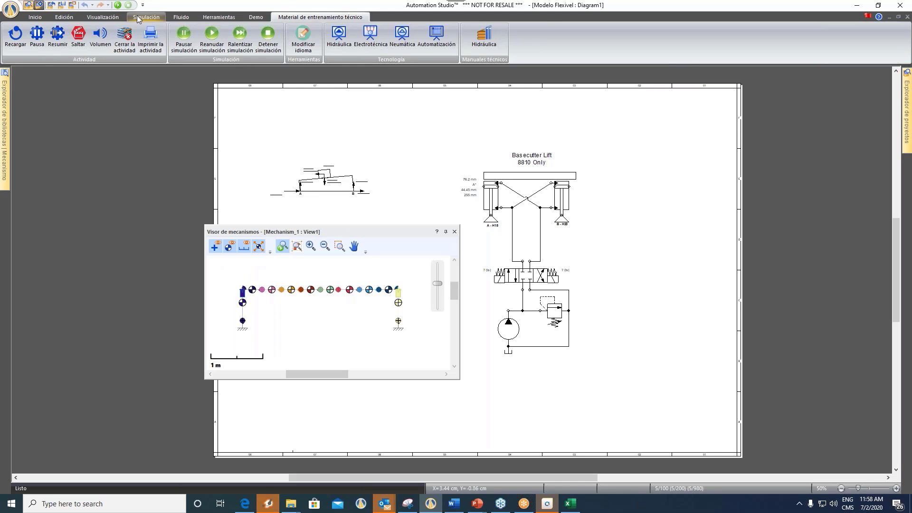
- Open the mechanism manager and examine the bodies, the nodes of Body_2 and Body_3, and the joints of Mechanism_1
left_click(181, 17)
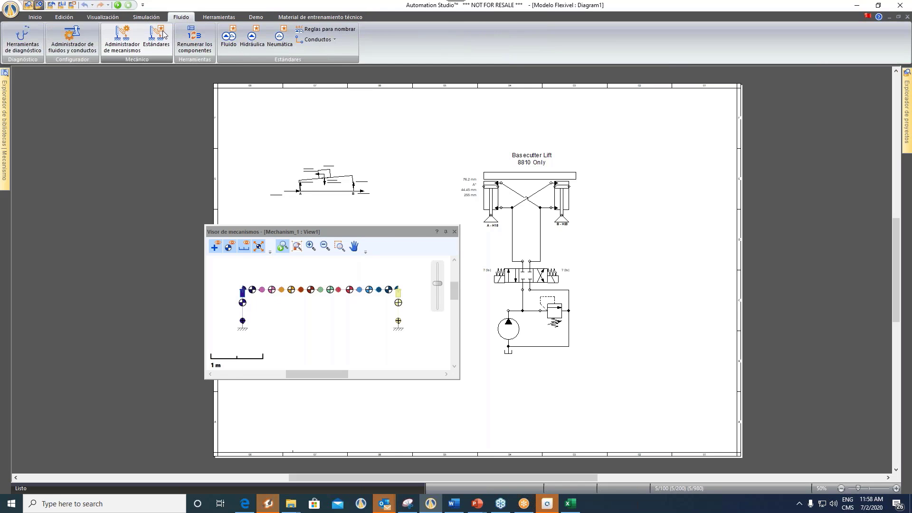
left_click(115, 42)
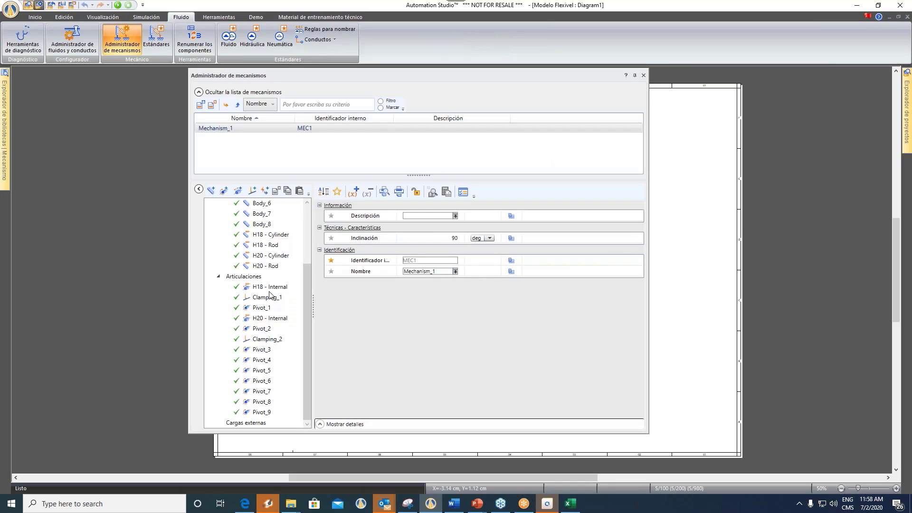
left_click_drag(308, 285, 311, 210)
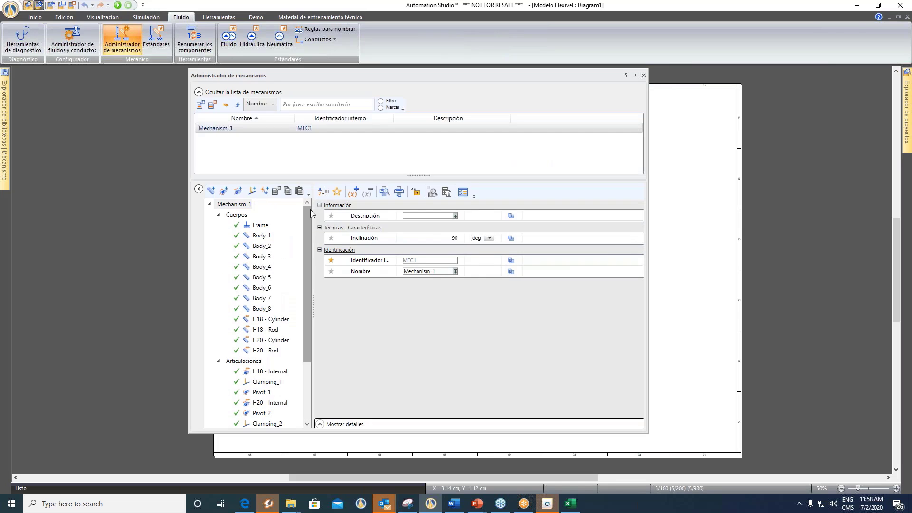
left_click(262, 245)
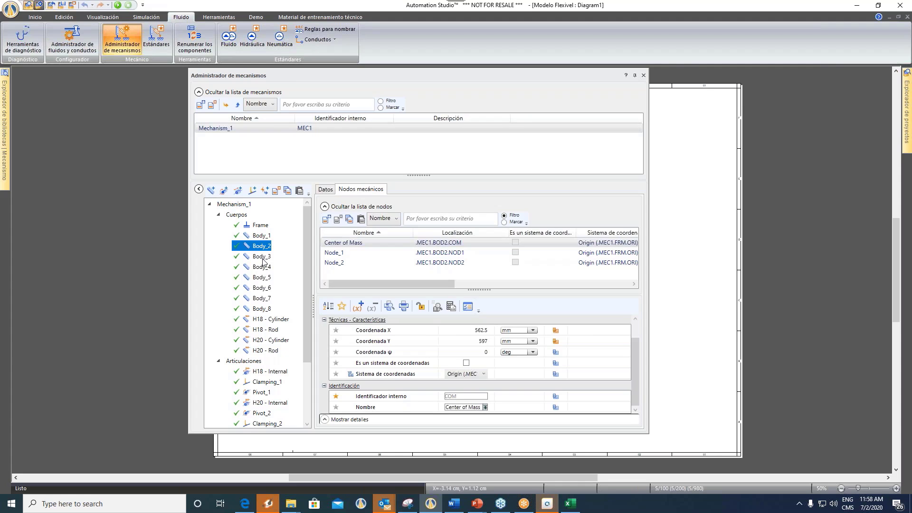
left_click(262, 257)
scroll(265, 320, "down", 3)
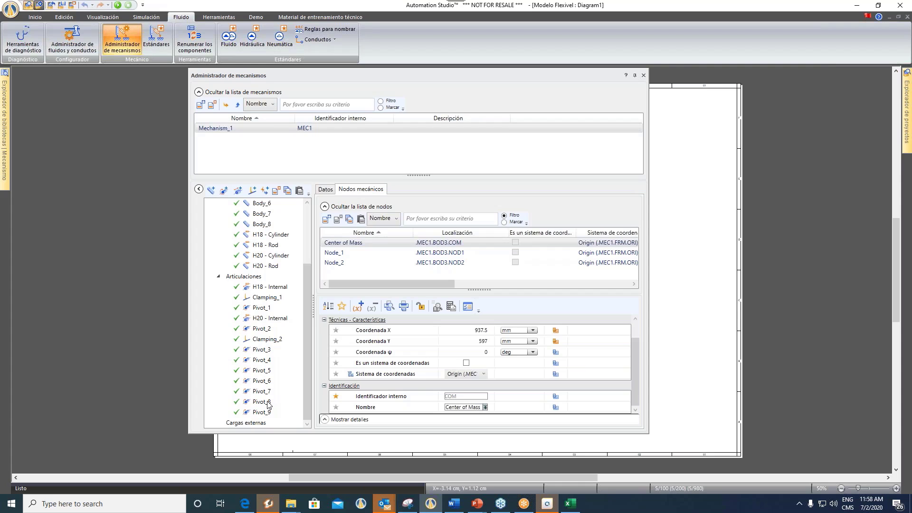
left_click(644, 76)
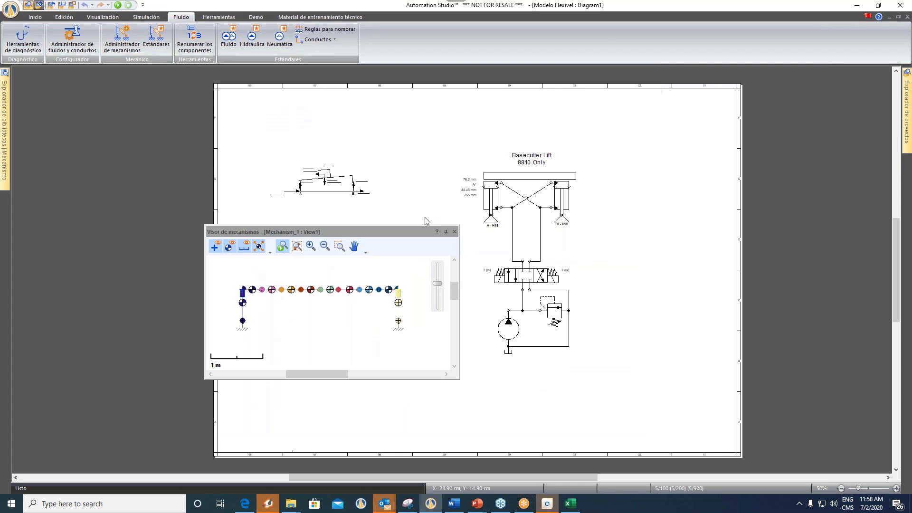
- Open the project's Yt_Plotter and arrange it directly below the mechanism viewer
left_click_drag(419, 235, 380, 156)
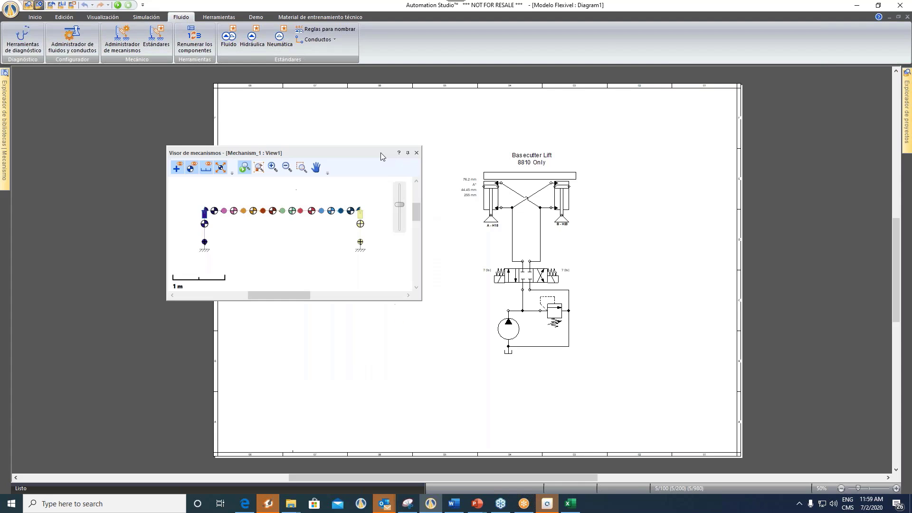
left_click(904, 118)
double_click(858, 143)
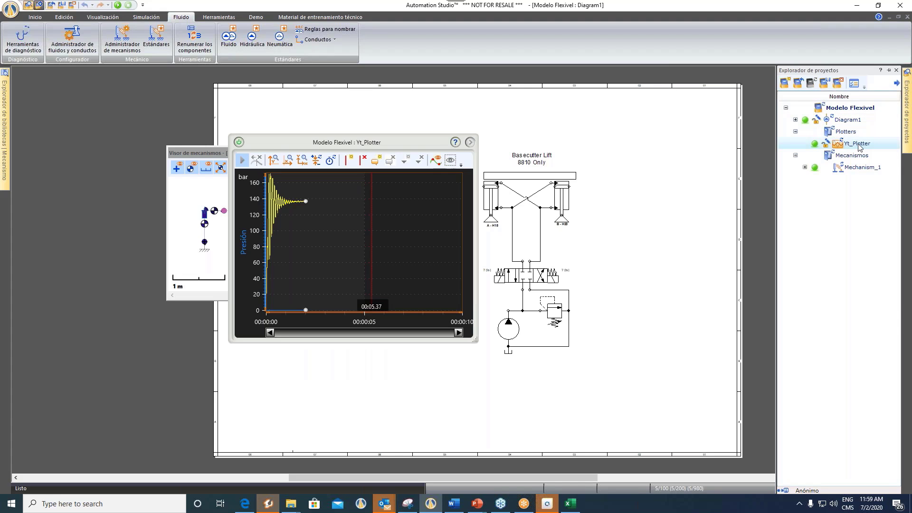
left_click_drag(412, 143, 399, 276)
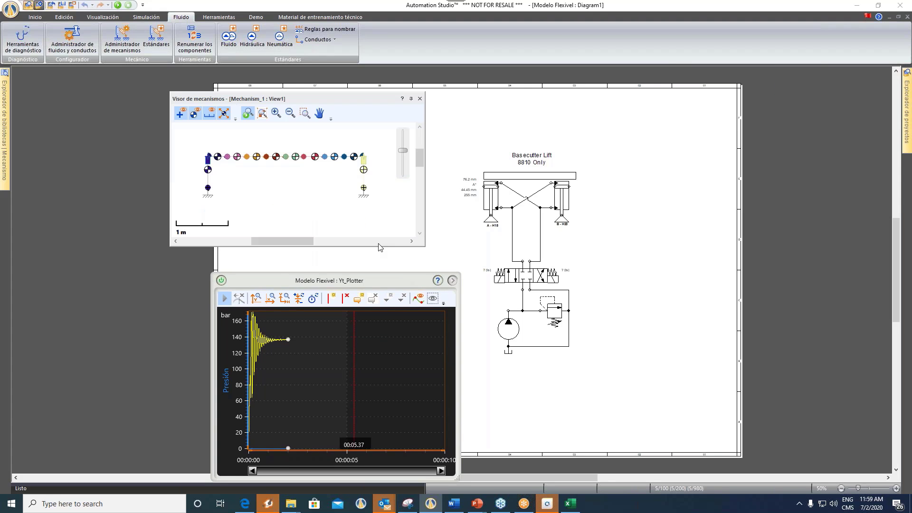
left_click_drag(382, 280, 355, 256)
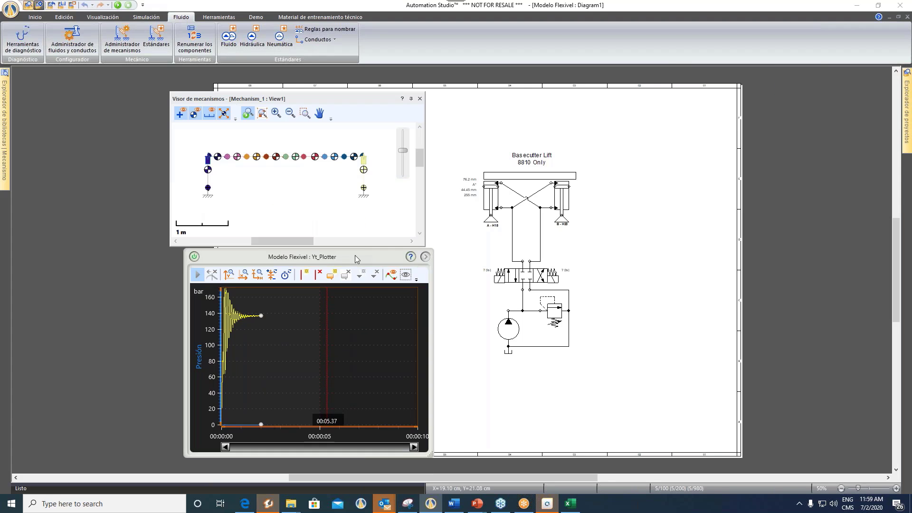
- Run the flexible model's simulation and measure the pressure curve with the plotter cursor at about 9.37 s
left_click(118, 5)
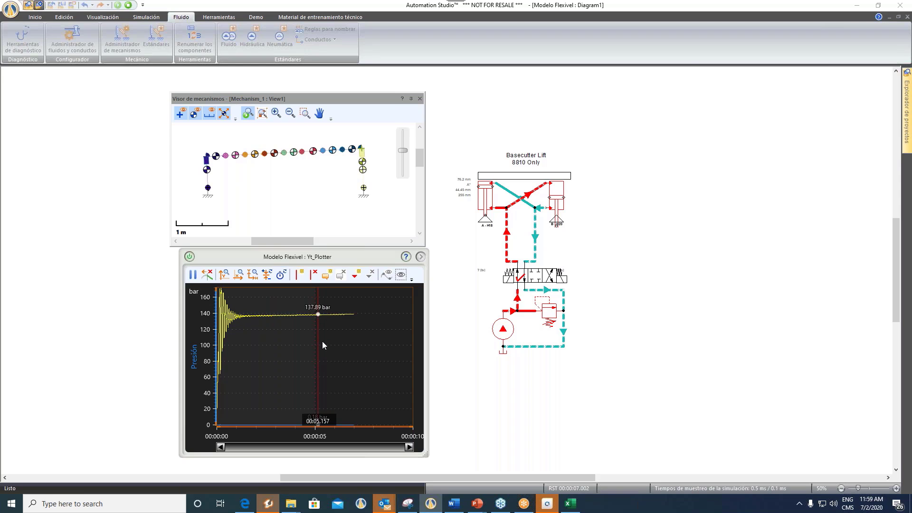
left_click(549, 315)
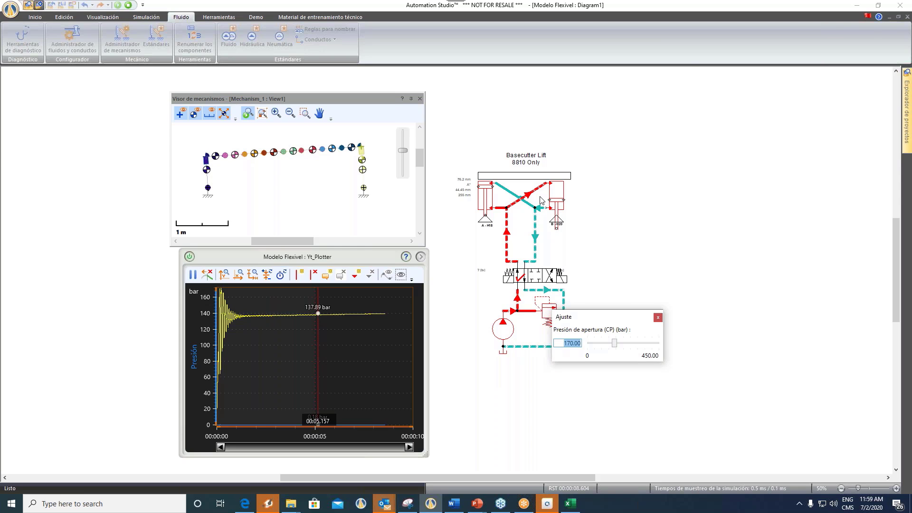
left_click_drag(318, 364, 401, 359)
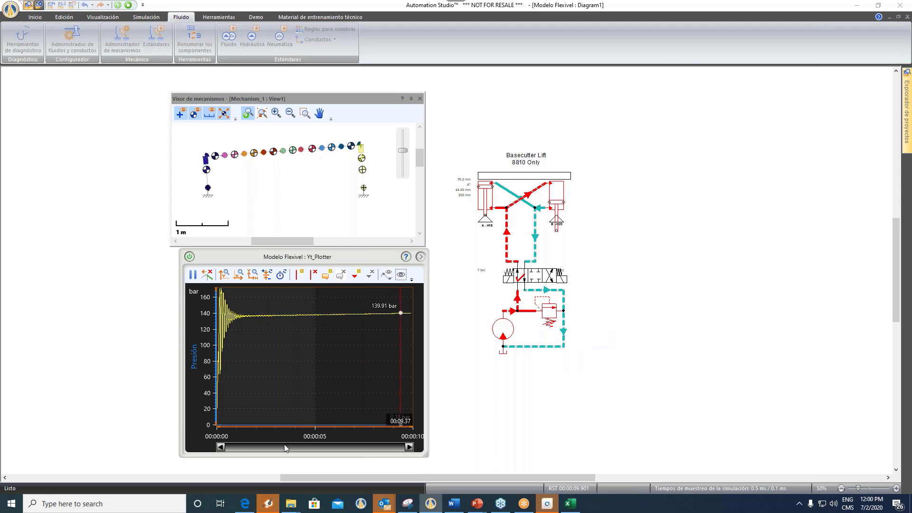
- Stop the plotter's live tracking, widen the plotter window and move the mechanism viewer slightly higher above it
left_click(285, 448)
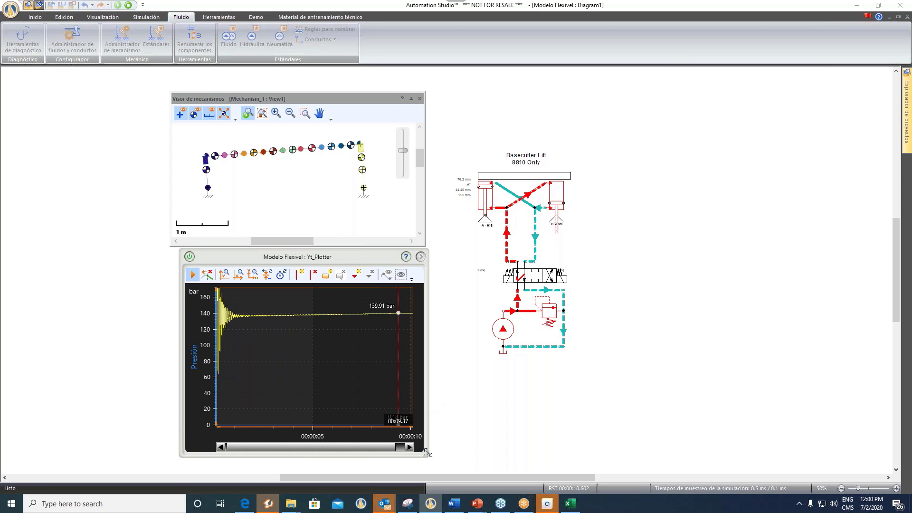
left_click_drag(427, 453, 461, 444)
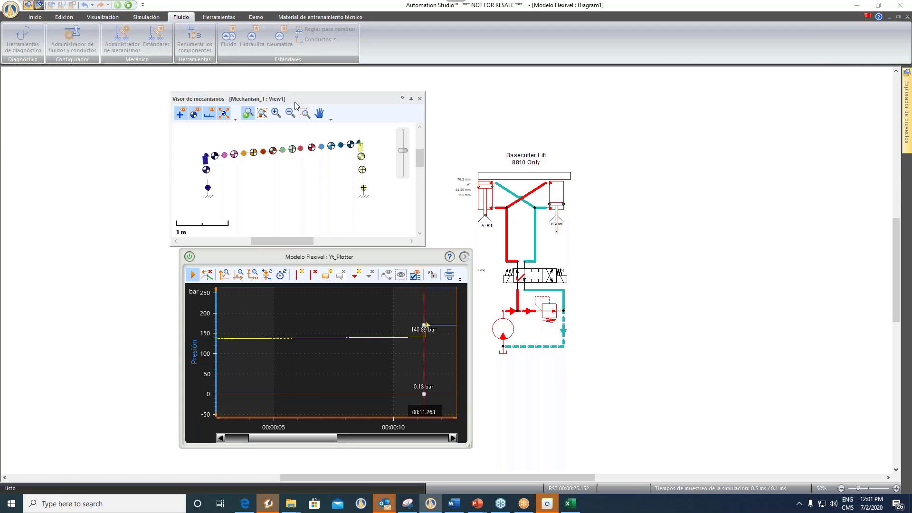
left_click_drag(295, 101, 297, 92)
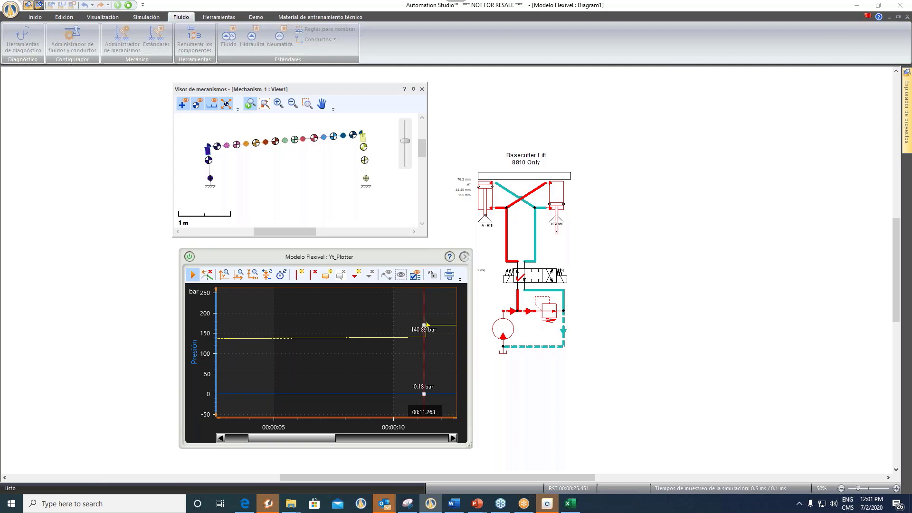
- Switch to Excel and examine the force equations, the cosine formula in C26 and the chart of Fuerza A, Fuerza B and pressure
left_click(570, 503)
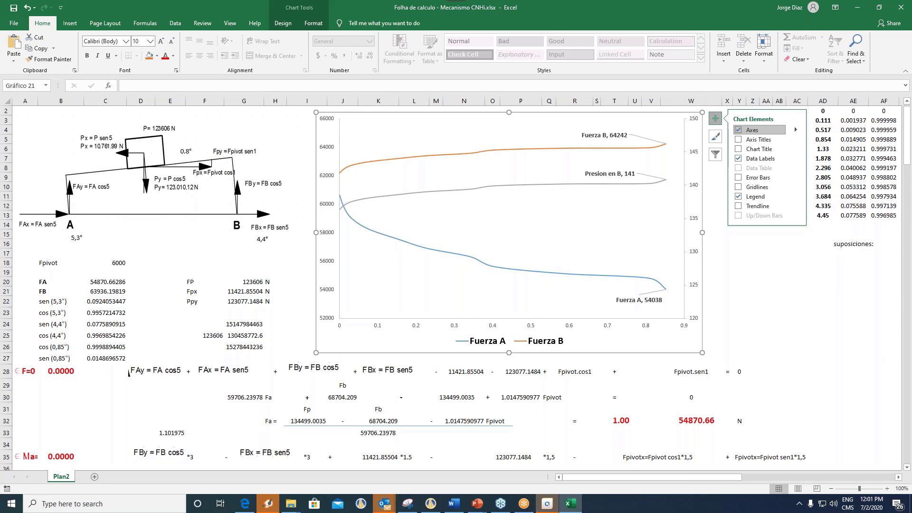
scroll(456, 285, "down", 3)
scroll(457, 285, "up", 2)
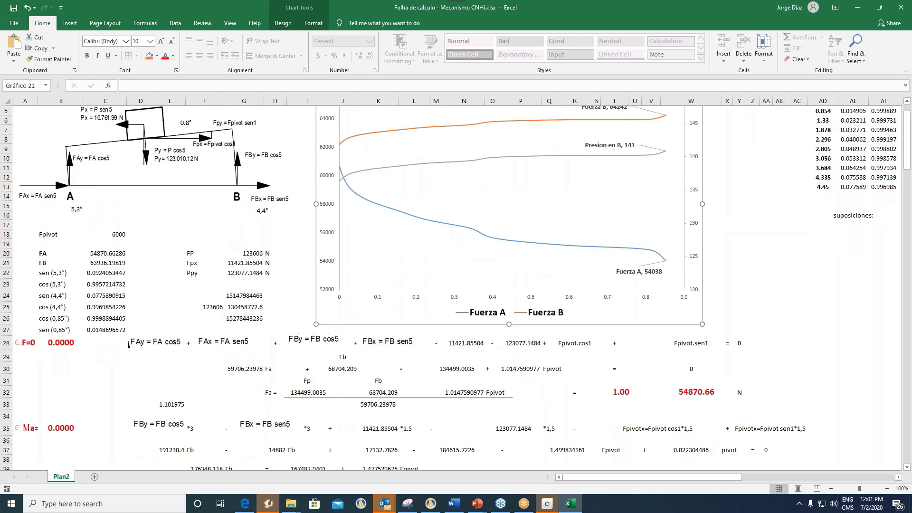
scroll(456, 285, "up", 2)
scroll(71, 252, "down", 2)
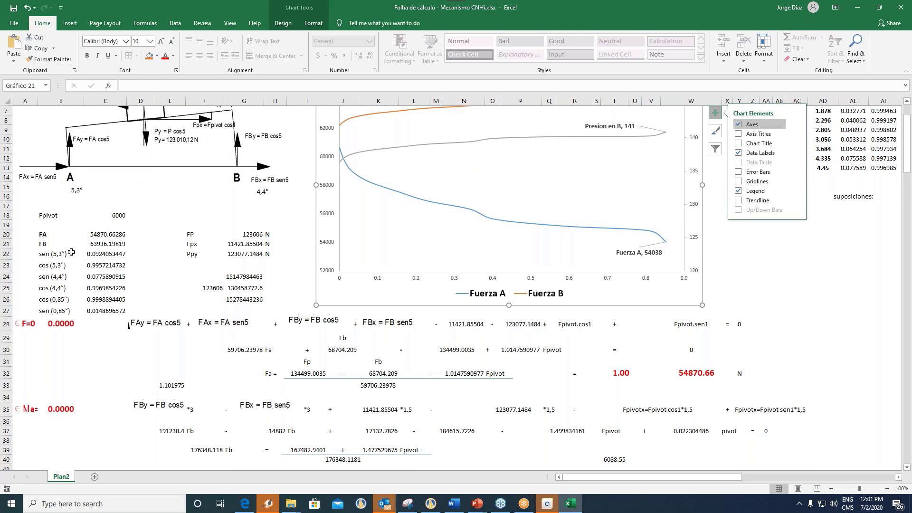
left_click(117, 298)
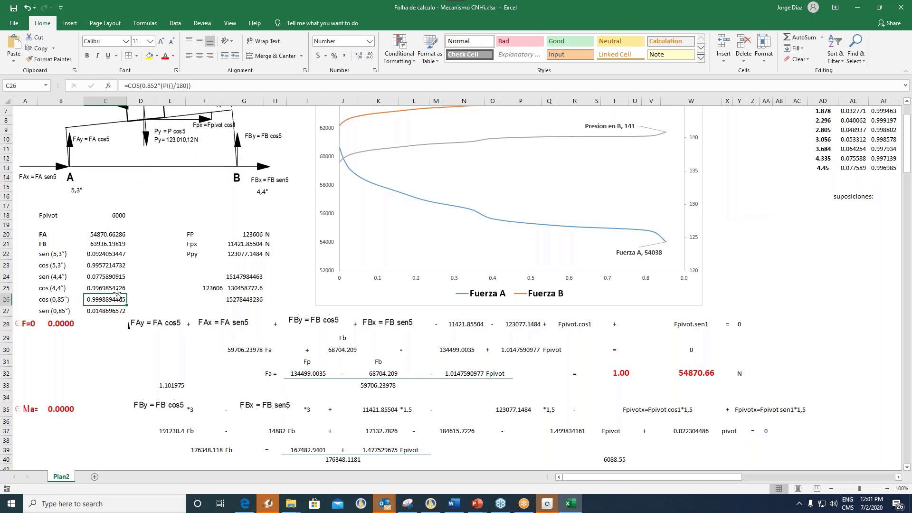
left_click(72, 255)
scroll(74, 271, "up", 2)
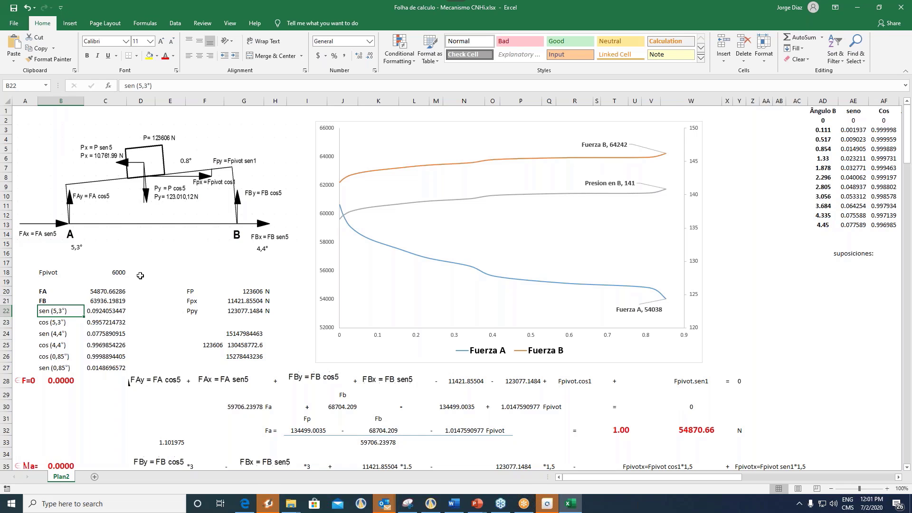
mouse_move(652, 478)
left_mouse_down()
mouse_move(661, 478)
mouse_move(635, 471)
left_mouse_up()
left_click(447, 294)
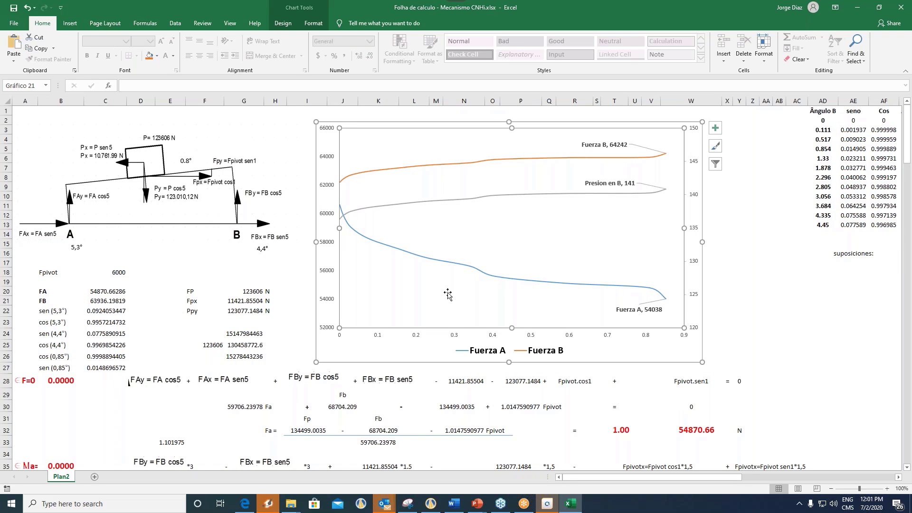
- Switch to the PowerPoint presentation and examine the node coordinates on the Modelo Flexible slide
left_click(487, 506)
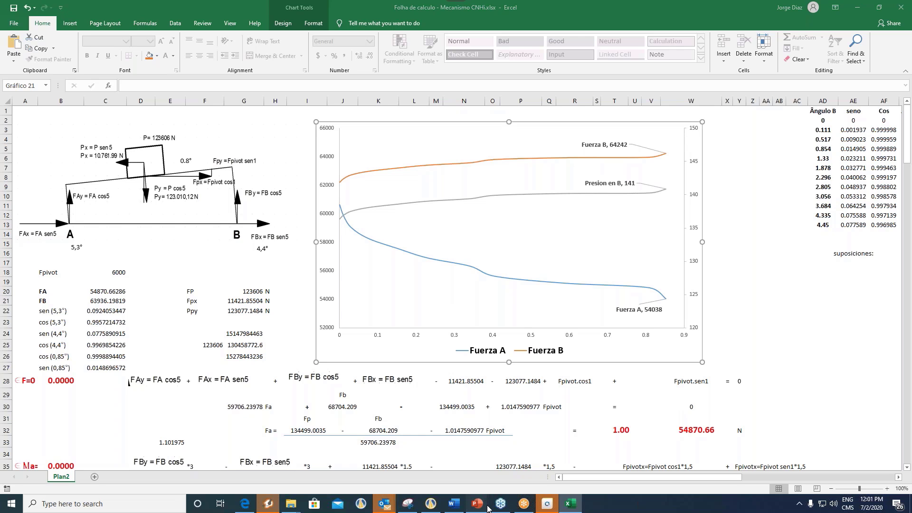
left_click(487, 507)
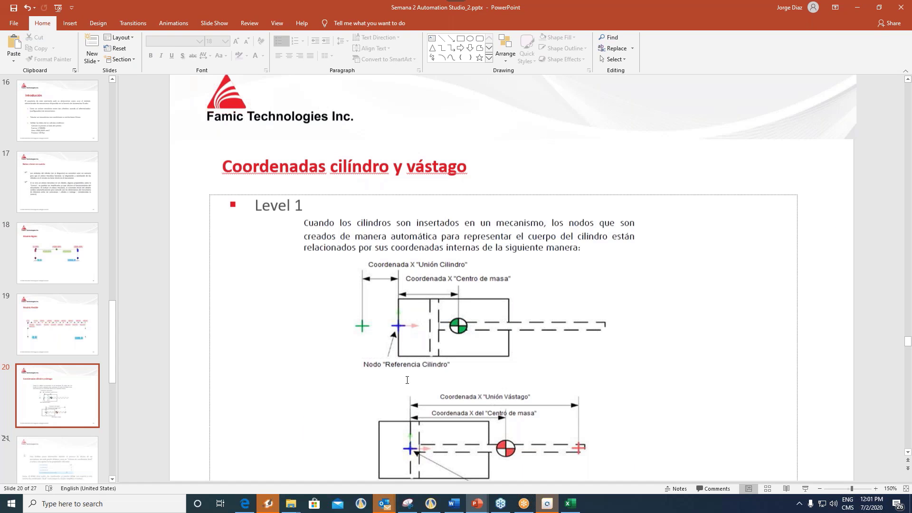
scroll(407, 380, "up", 5)
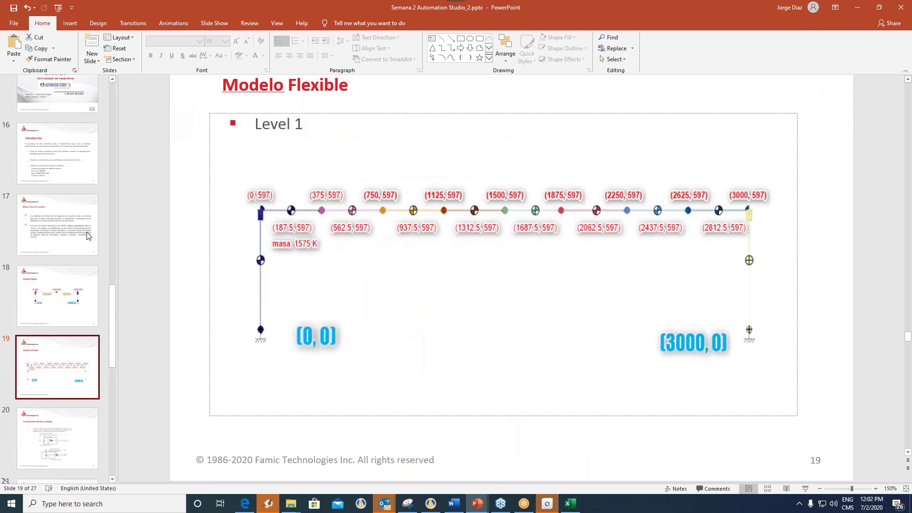
scroll(87, 236, "down", 3)
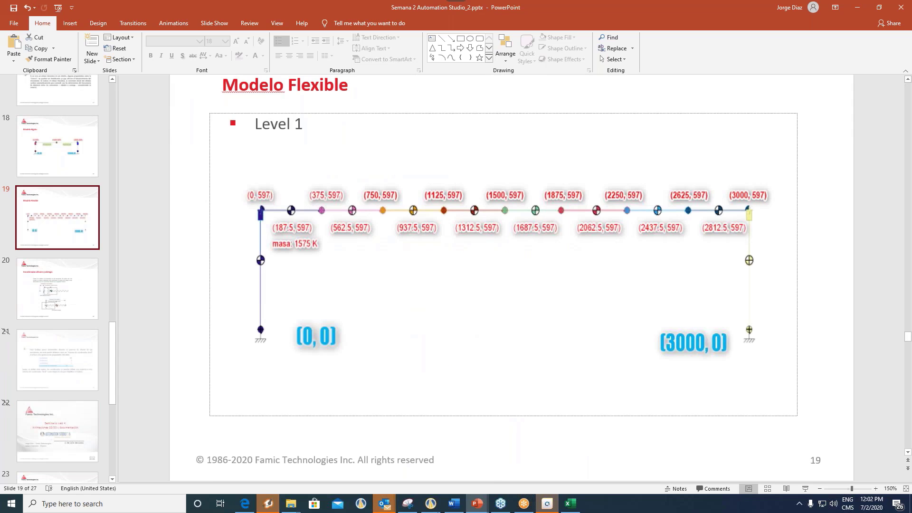
- Return to Automation Studio, move the pressure plotter away from the hydraulic circuit and stop the simulation
key("alt+Tab")
left_click_drag(332, 249, 208, 253)
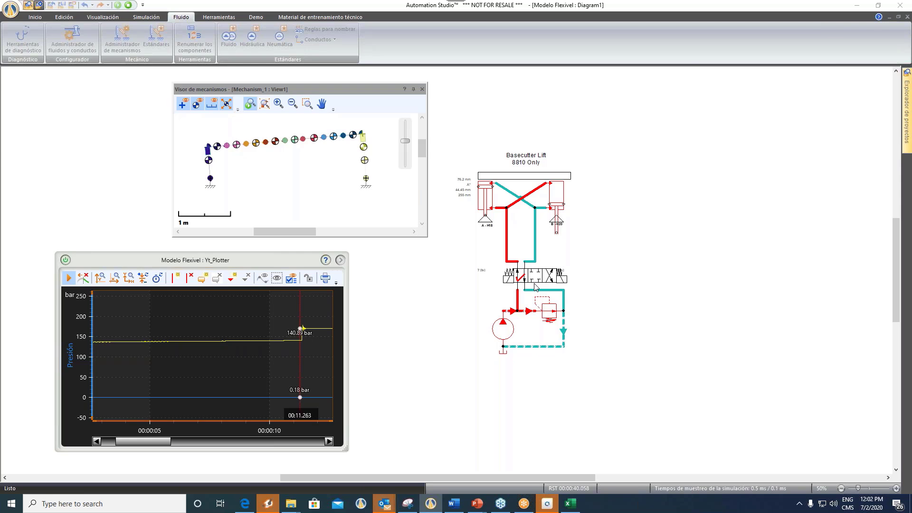
left_click(132, 7)
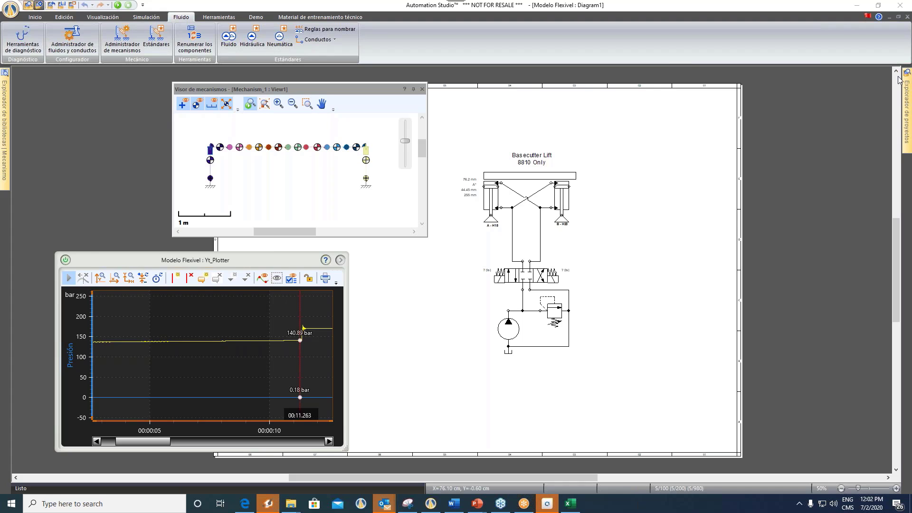
- Close the Modelo Flexivel project and reopen Mecanismo 2 cuerpos
mouse_move(906, 110)
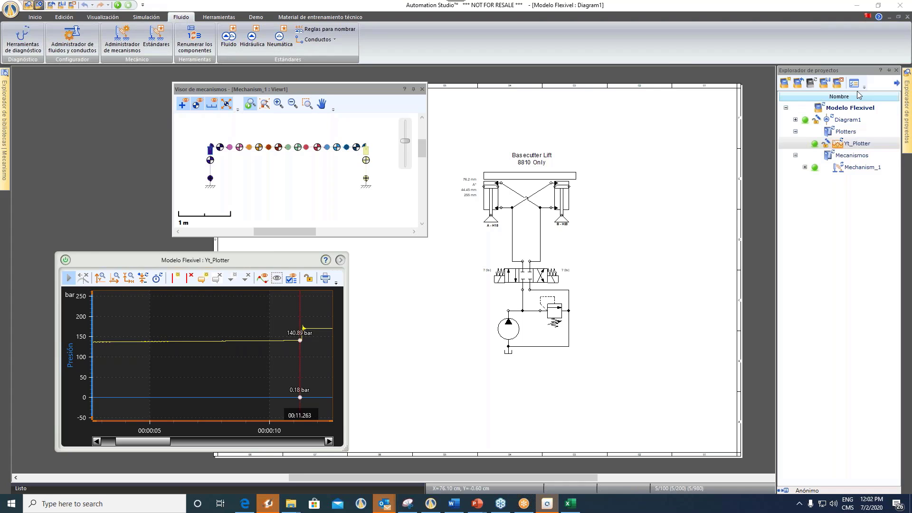
left_click(838, 83)
left_click(460, 272)
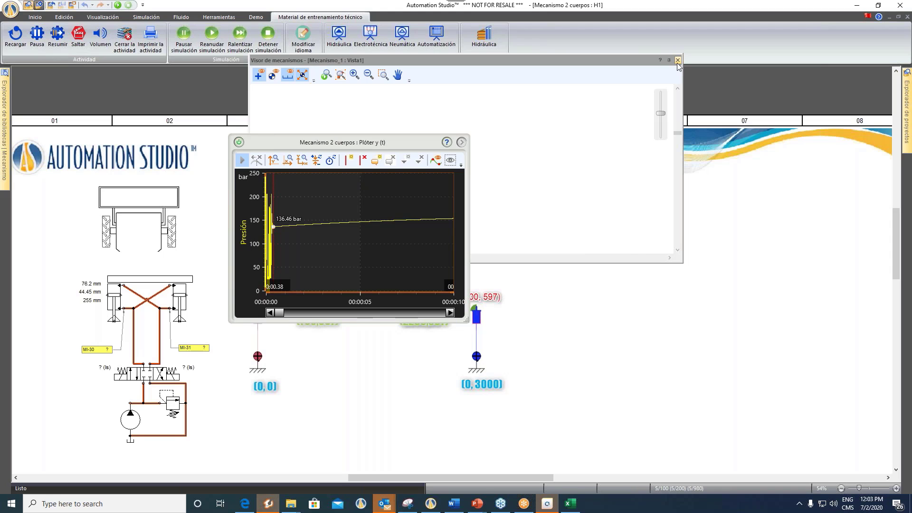
- Close the mechanism viewer and delete the external load Carga_1 from Mecanismo_1 in the mechanism manager
left_click(678, 60)
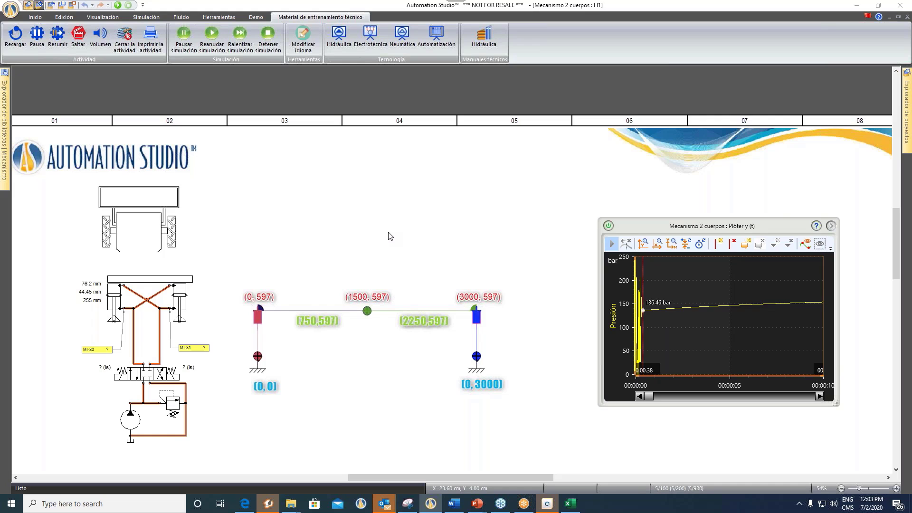
left_click(907, 113)
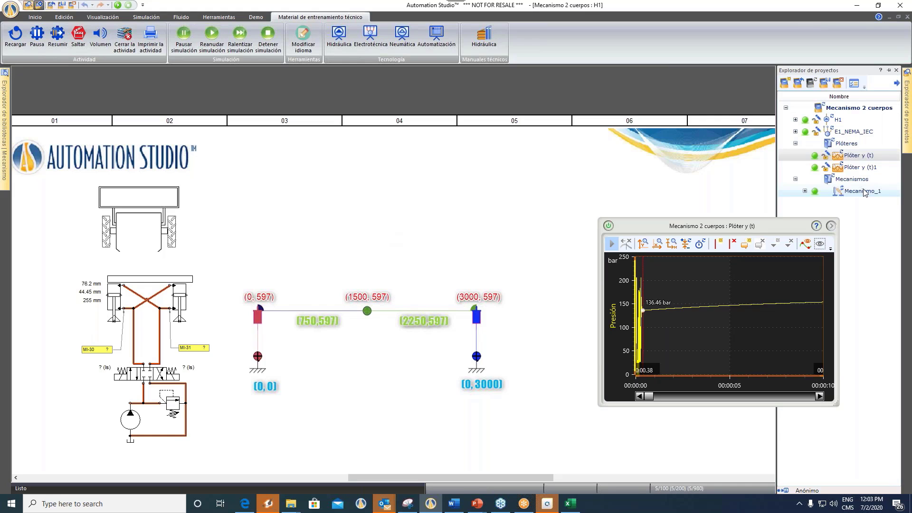
left_click(864, 192)
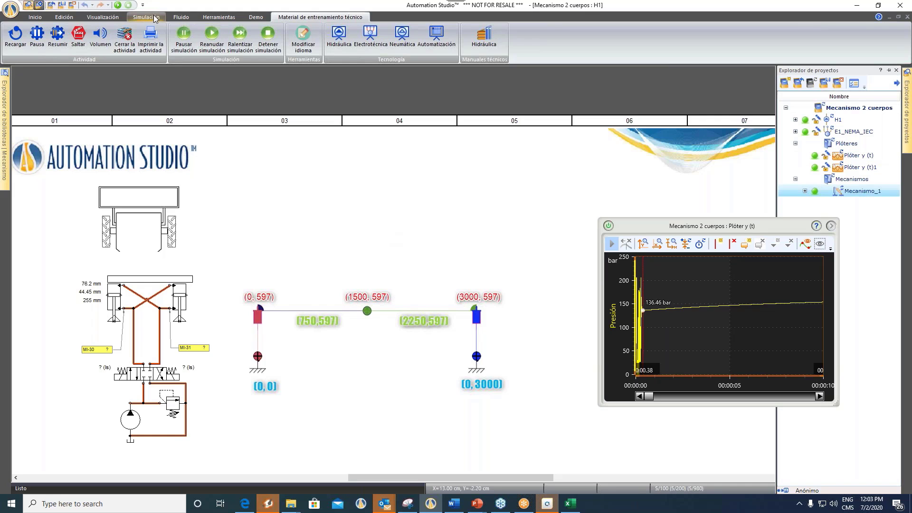
left_click(182, 17)
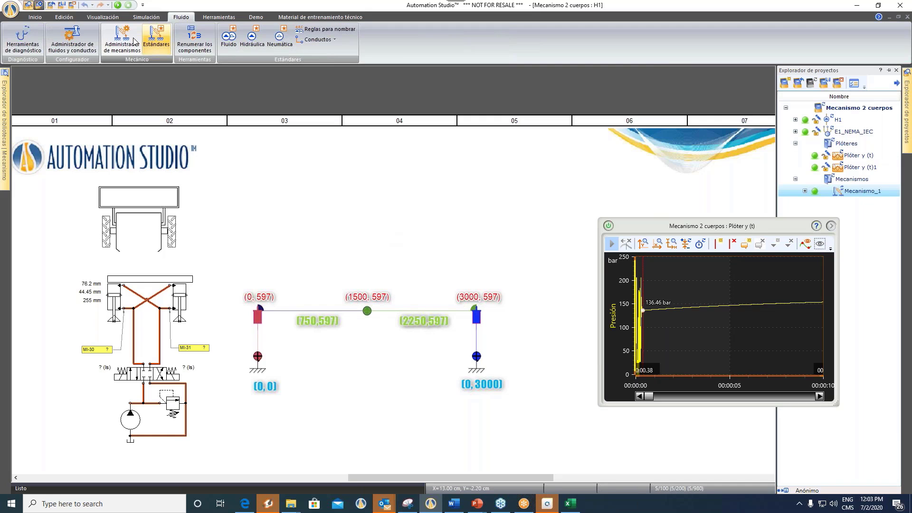
left_click(122, 42)
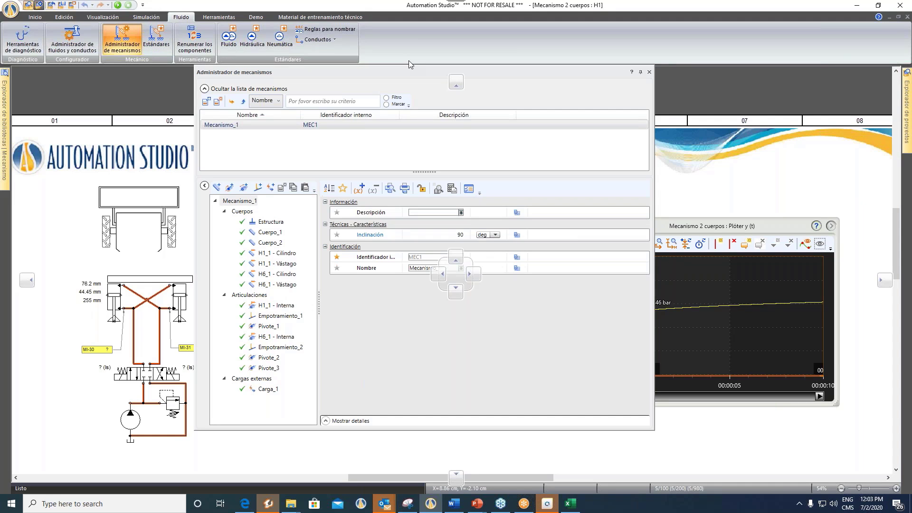
left_click(268, 389)
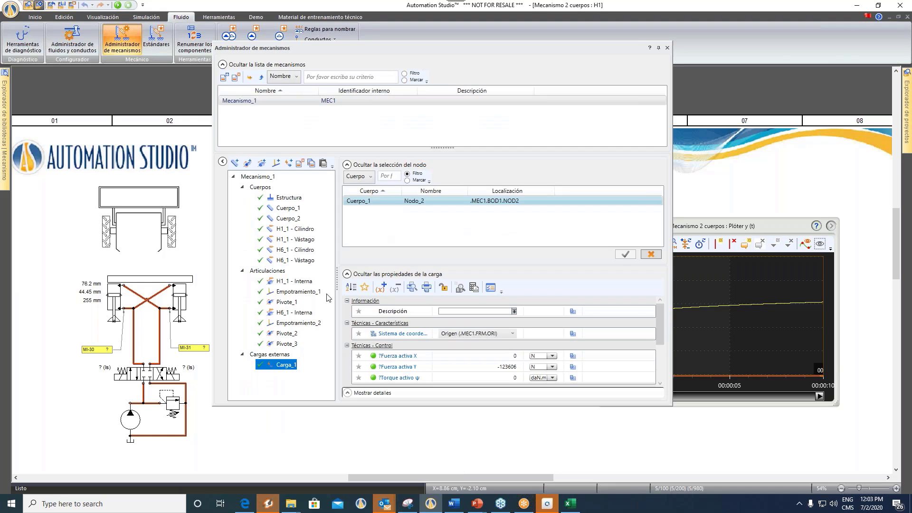
left_click(300, 164)
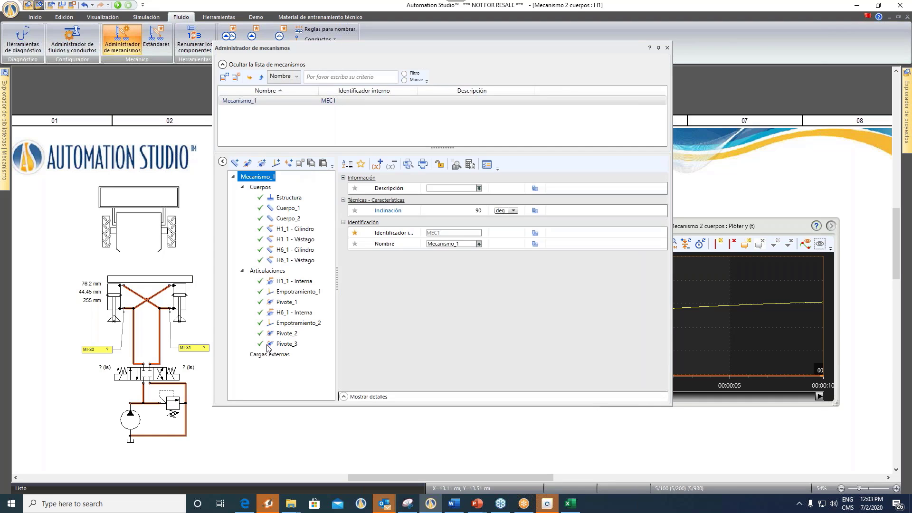
- Simulate the mechanism without its external load and watch Mecanismo_1 in the mechanism viewer placed above the node diagram
left_click_drag(475, 48, 388, 182)
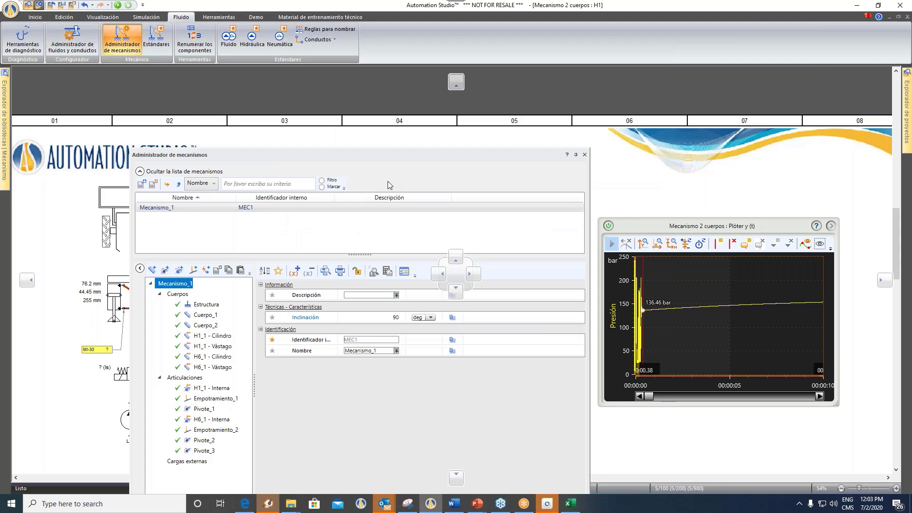
left_click(118, 5)
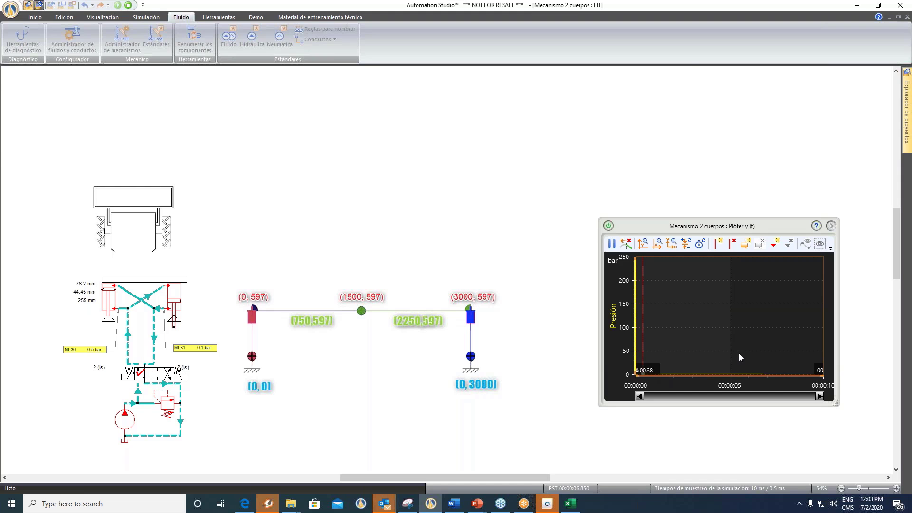
left_click(907, 141)
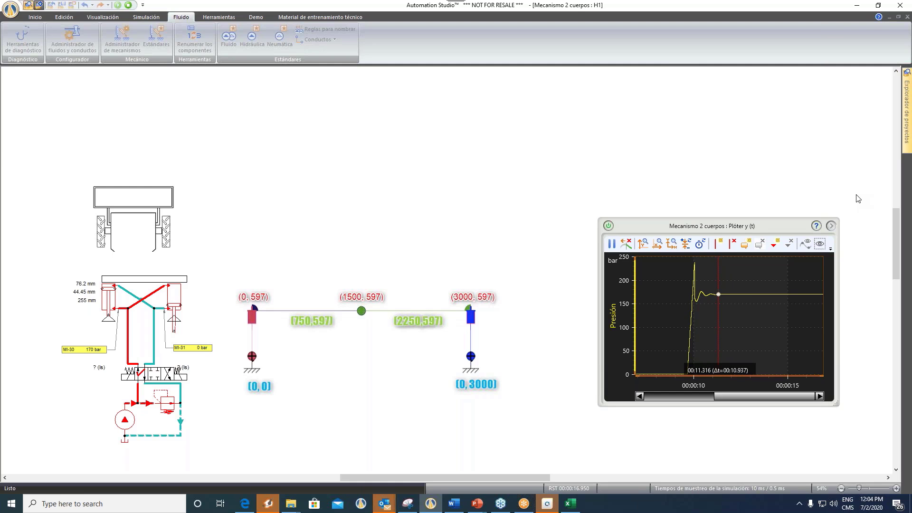
mouse_move(907, 142)
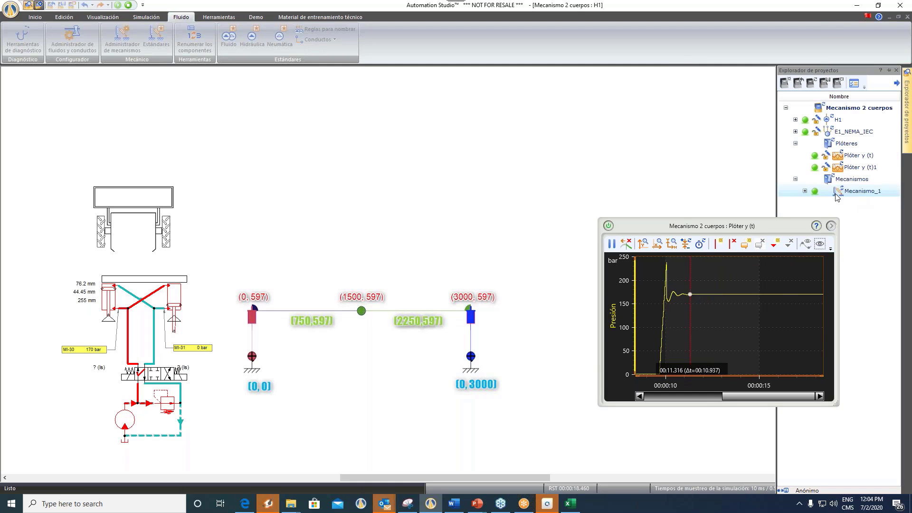
double_click(848, 192)
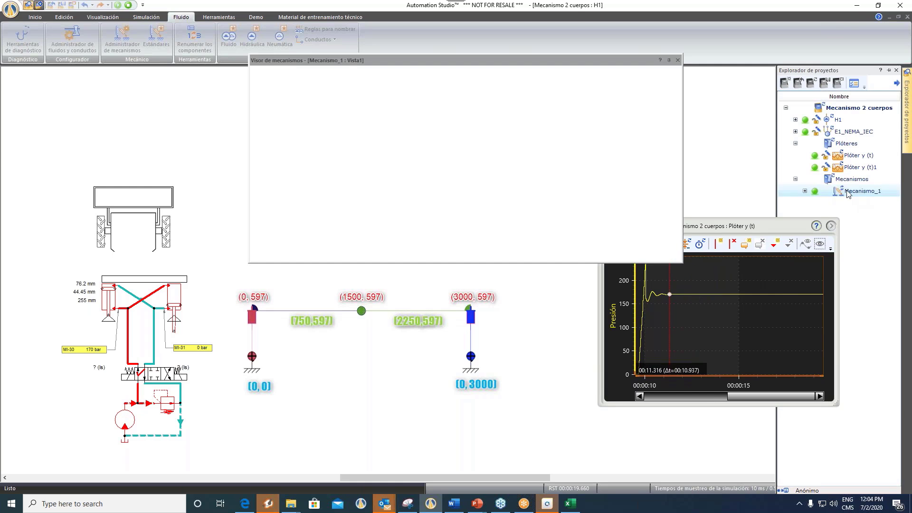
left_click_drag(491, 58, 457, 51)
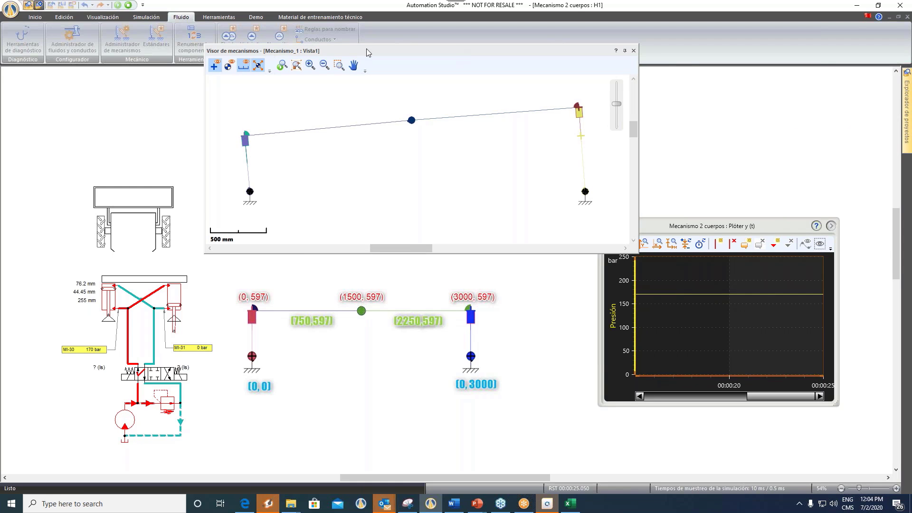
left_click_drag(366, 48, 360, 46)
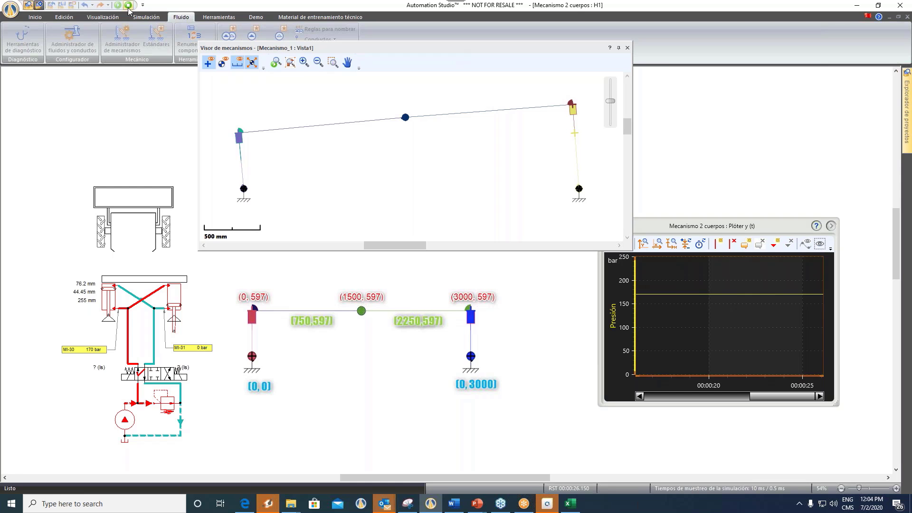
left_click(128, 6)
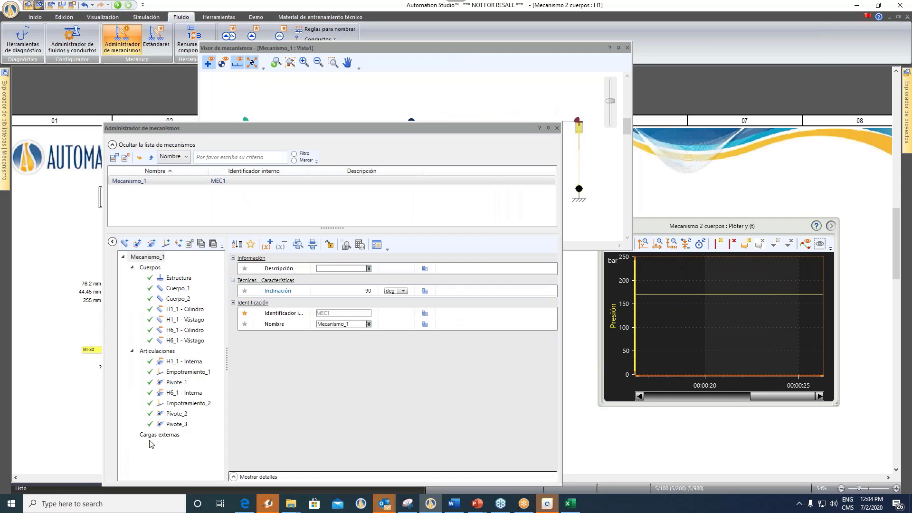
- Add an external load to Mecanismo_1 and select Nodo_2 of Cuerpo_1 as its application node
left_click(179, 245)
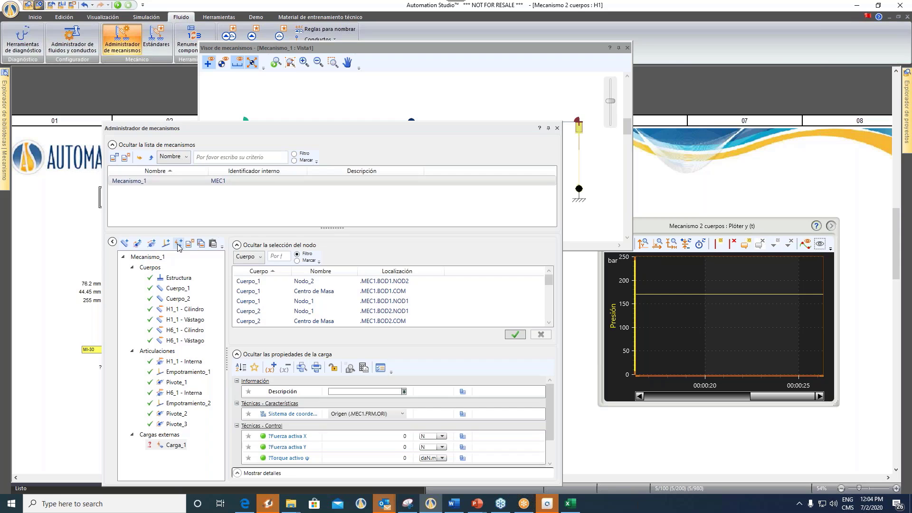
left_click(174, 446)
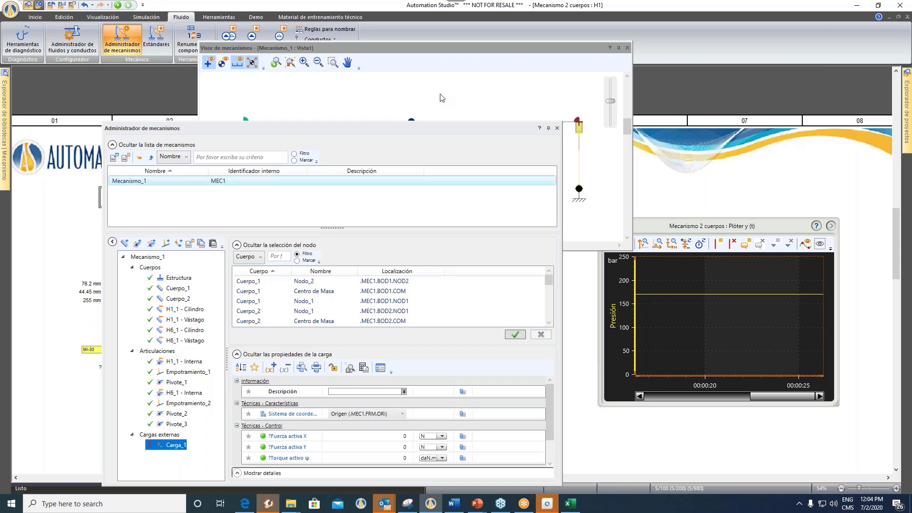
left_click_drag(430, 128, 418, 193)
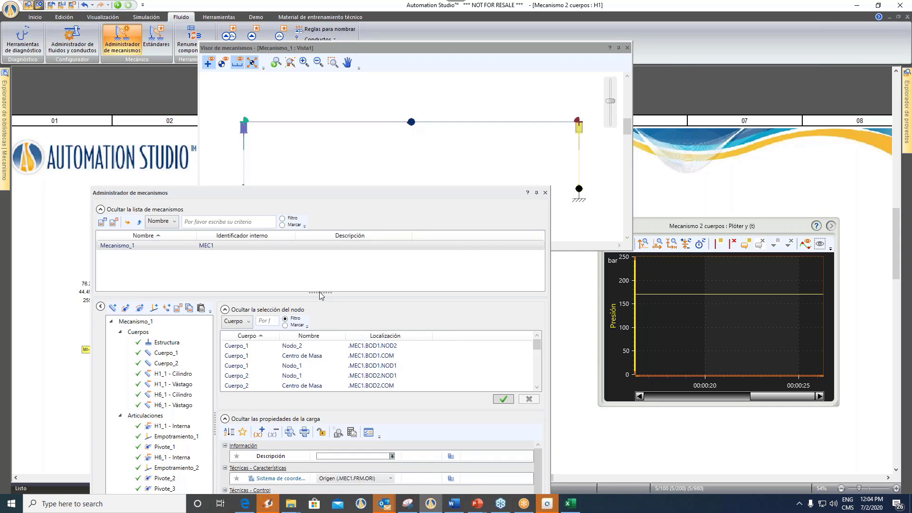
left_click(295, 351)
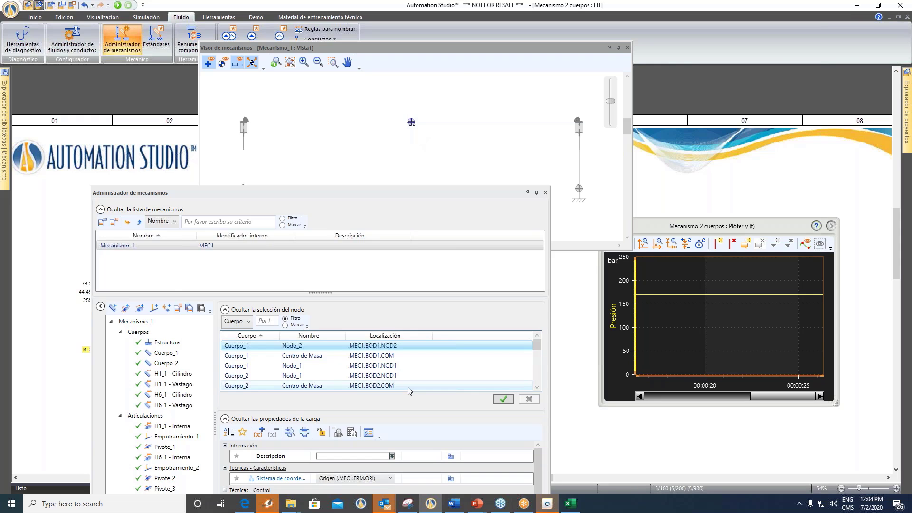
- Enter -23 N as the Fuerza activa Y of Carga_1
left_click_drag(430, 194, 444, 87)
left_click(381, 404)
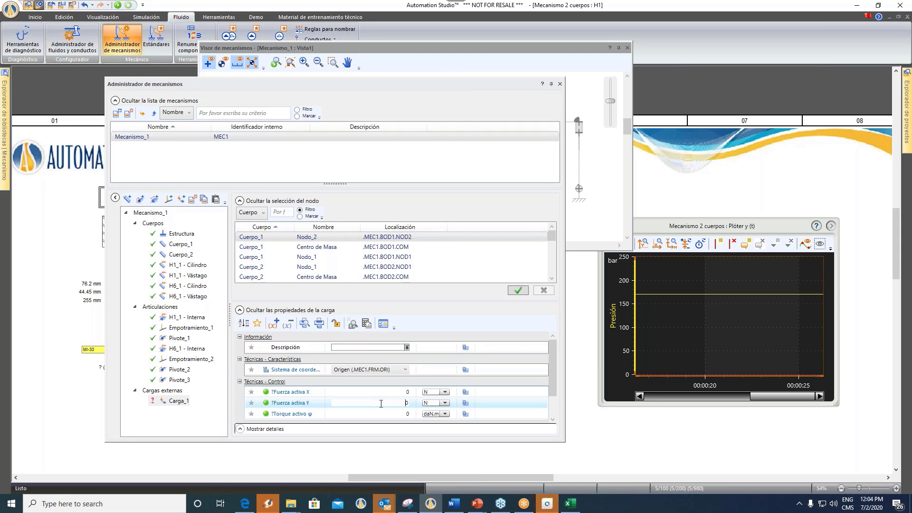
type("-")
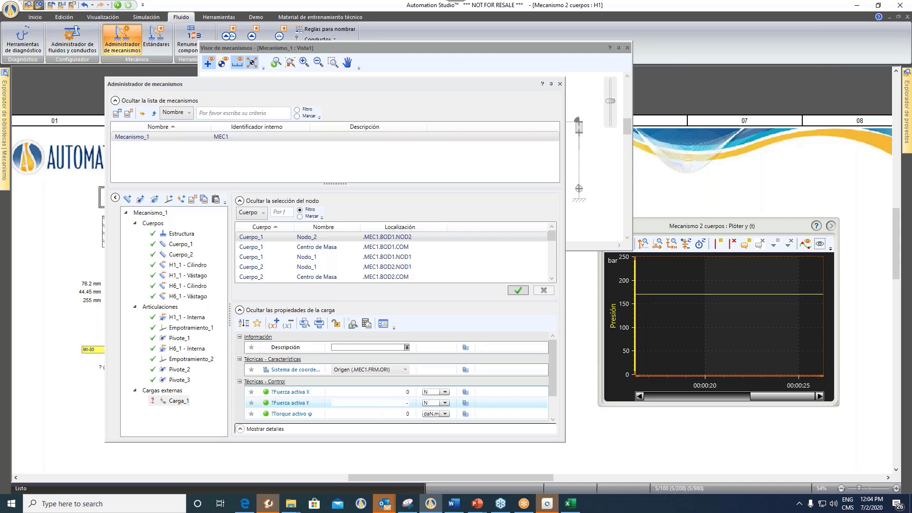
type("23")
key("Return")
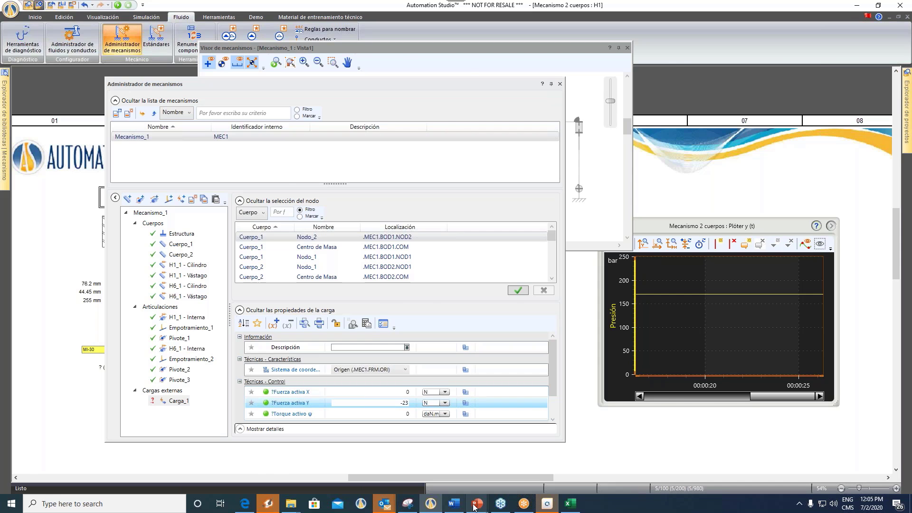
- Switch to PowerPoint, look up the Fuerza value on the Introducción slide and return to Automation Studio
left_click(476, 504)
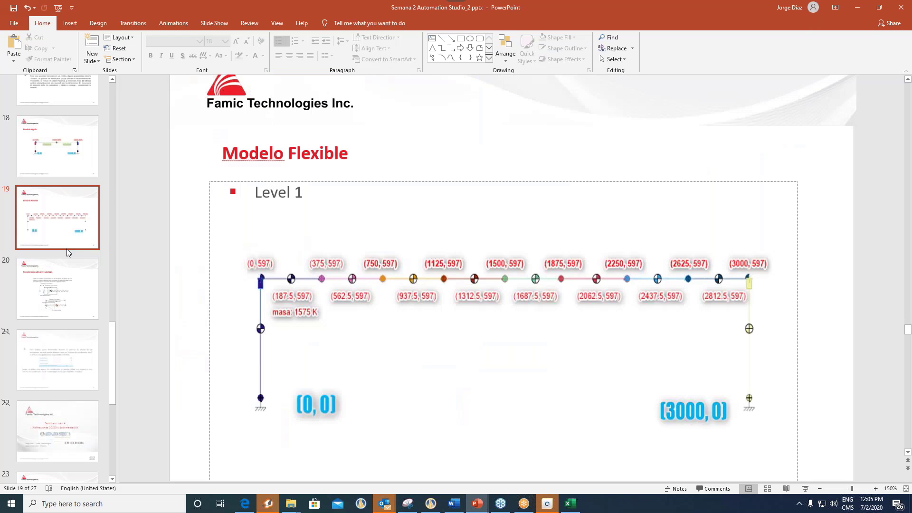
scroll(66, 249, "up", 3)
left_click(67, 241)
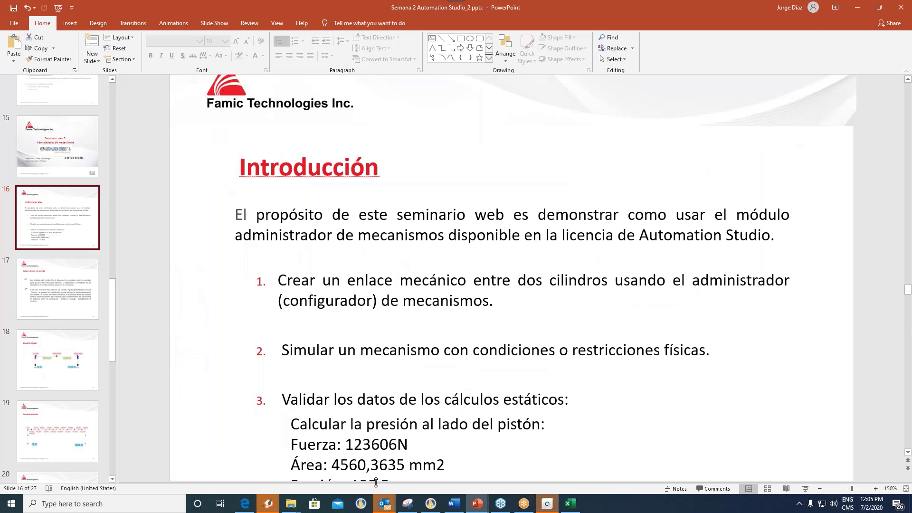
scroll(376, 475, "down", 1)
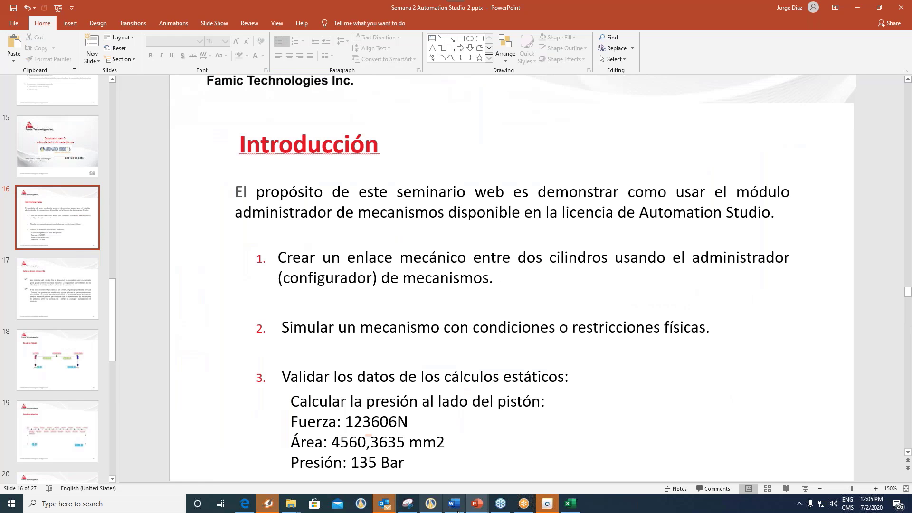
left_click(431, 503)
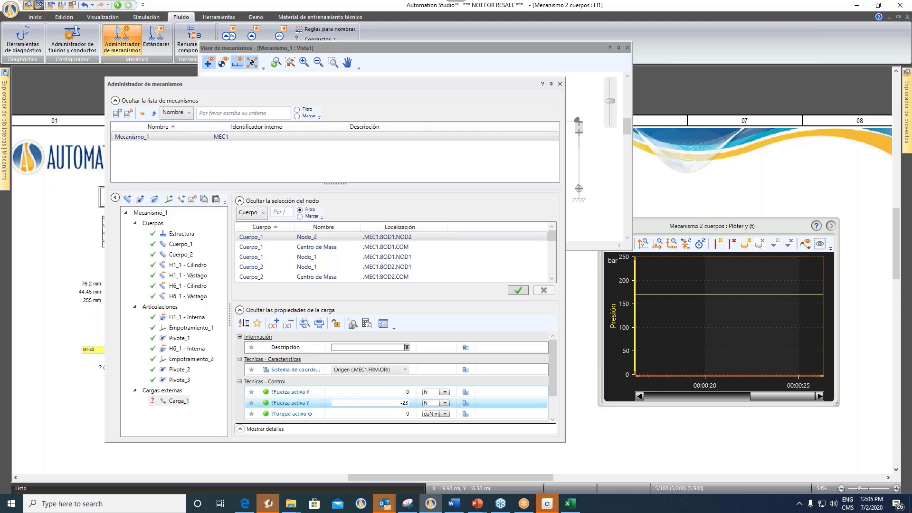
- Set the Fuerza activa Y of Carga_1 to -123606 N and attach the load to Nodo_2 of Cuerpo_1
type("123")
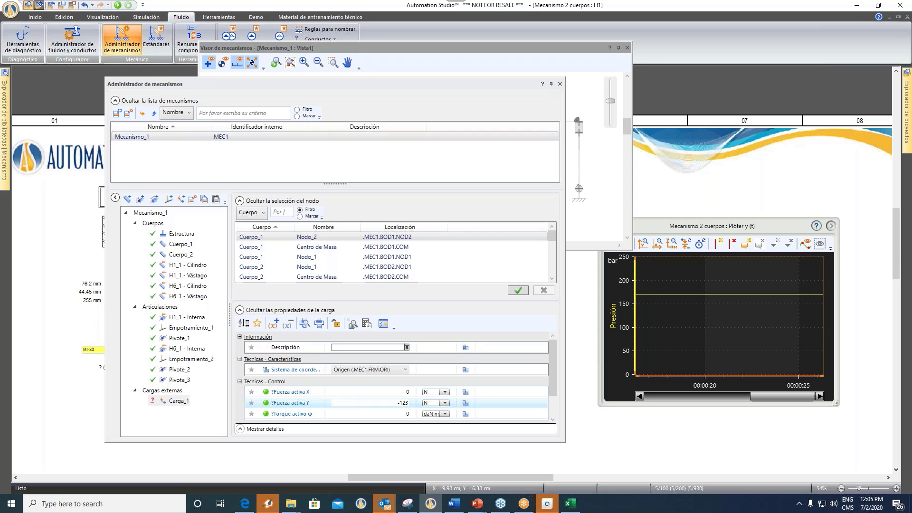
type("606")
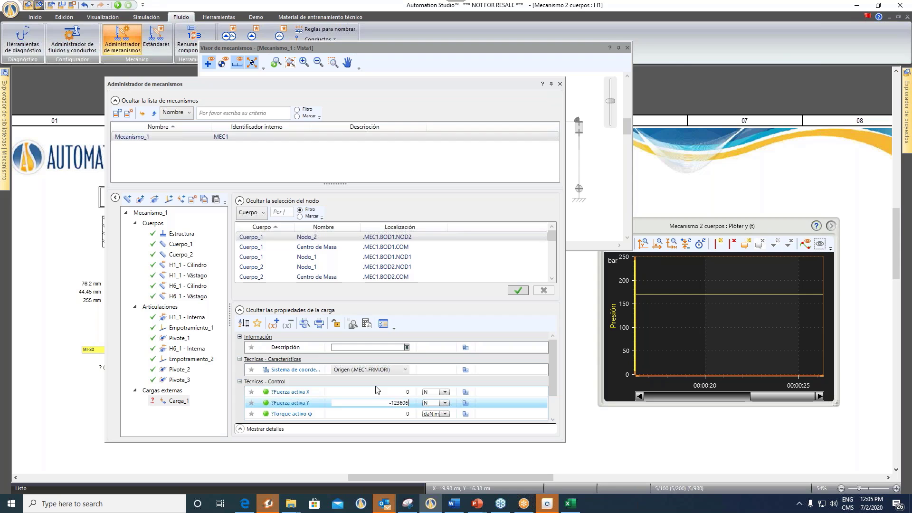
left_click(381, 413)
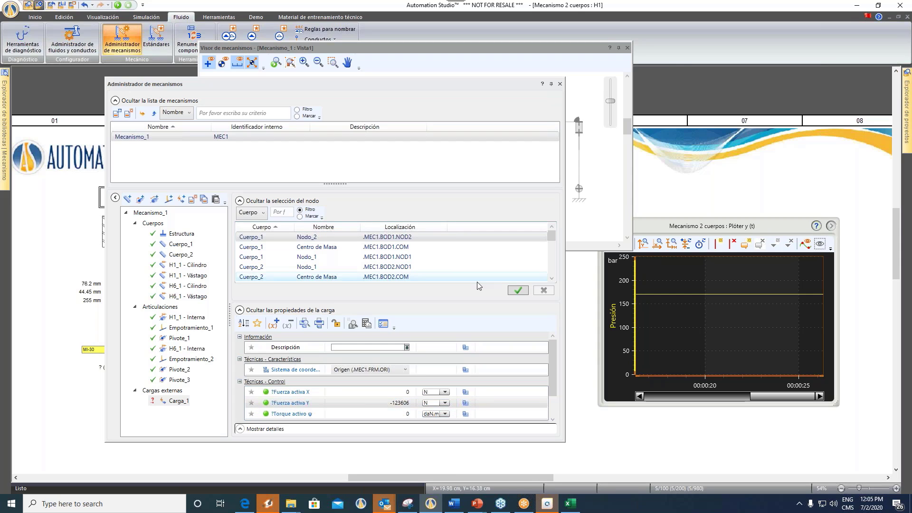
left_click(519, 291)
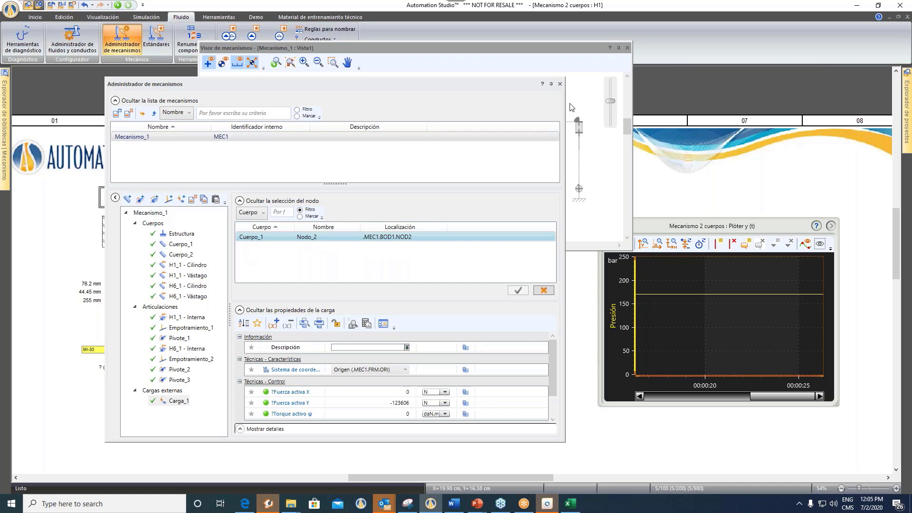
left_click(560, 84)
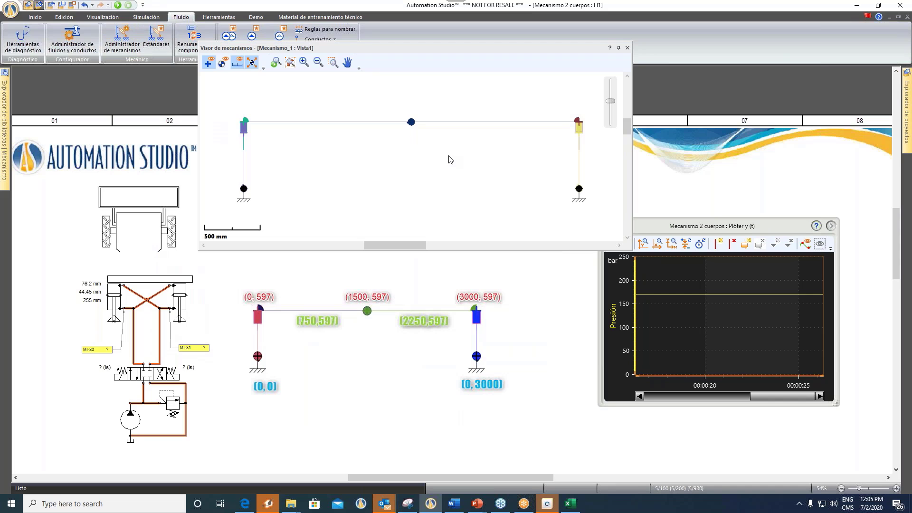
- Simulate the loaded mechanism while watching the viewer and the pressure plotter, and stop the simulation
left_click(118, 6)
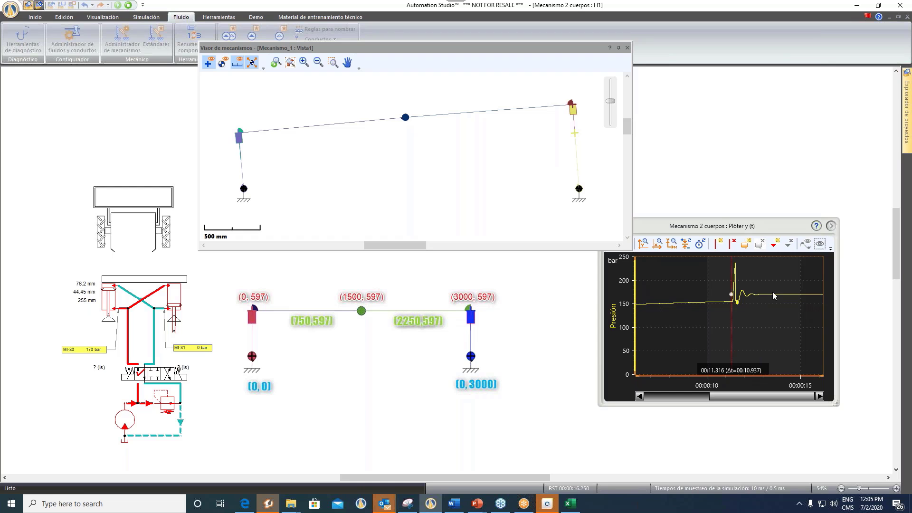
left_click_drag(723, 224, 726, 228)
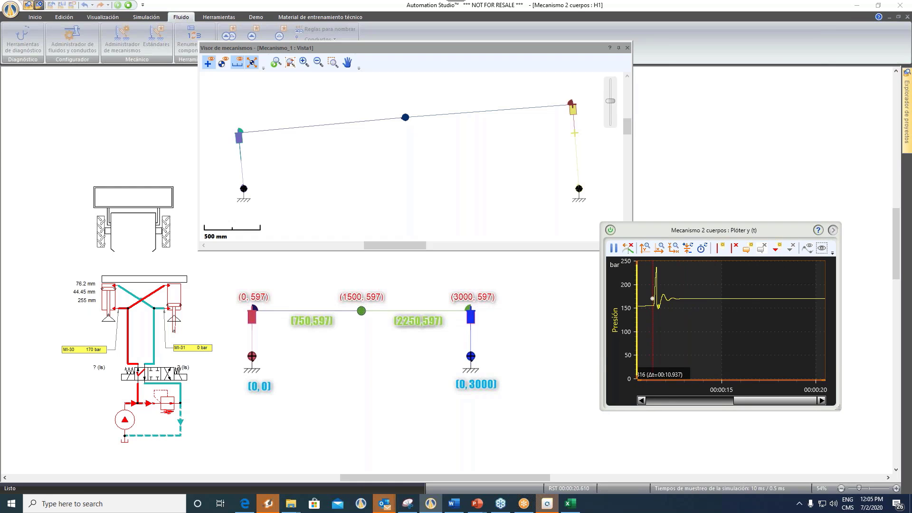
left_click(129, 6)
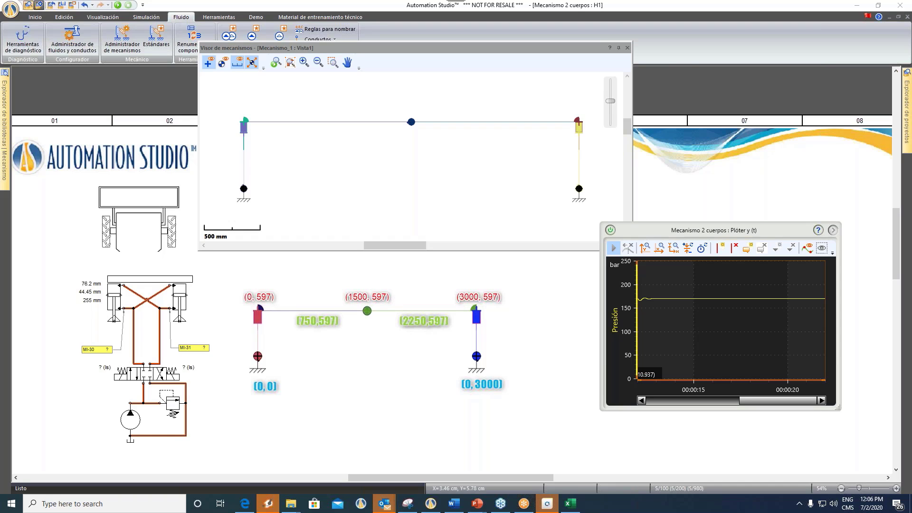
- Reopen the mechanism manager and examine the Masa del cuerpo and Momento de inercia properties in the data of Cuerpo_1
left_click(121, 37)
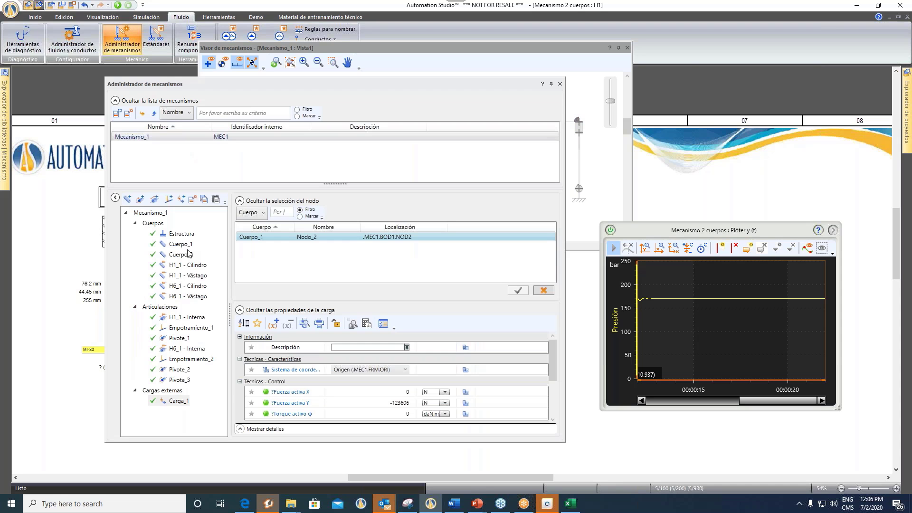
left_click(181, 244)
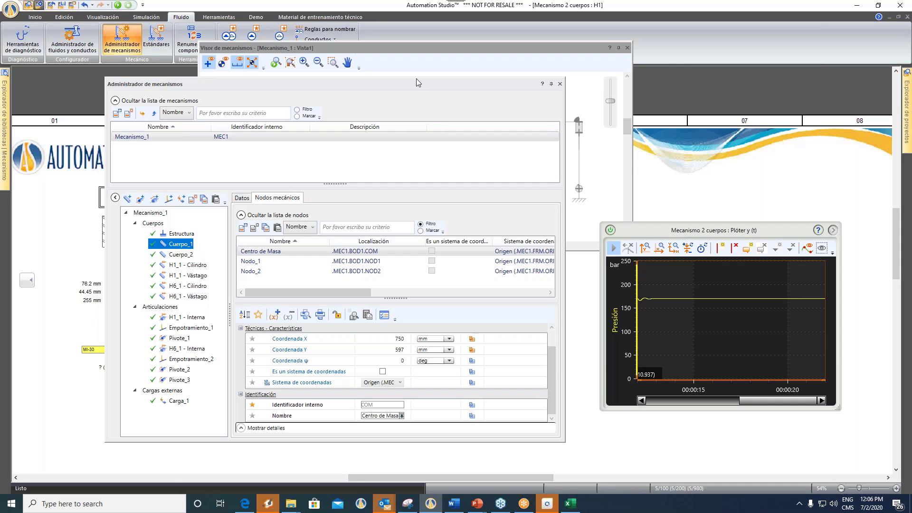
left_click_drag(416, 78, 424, 68)
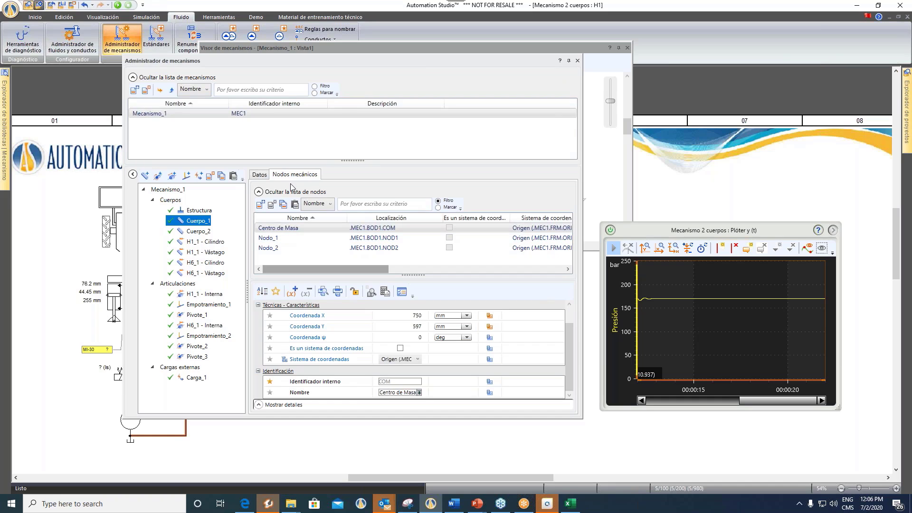
left_click(259, 176)
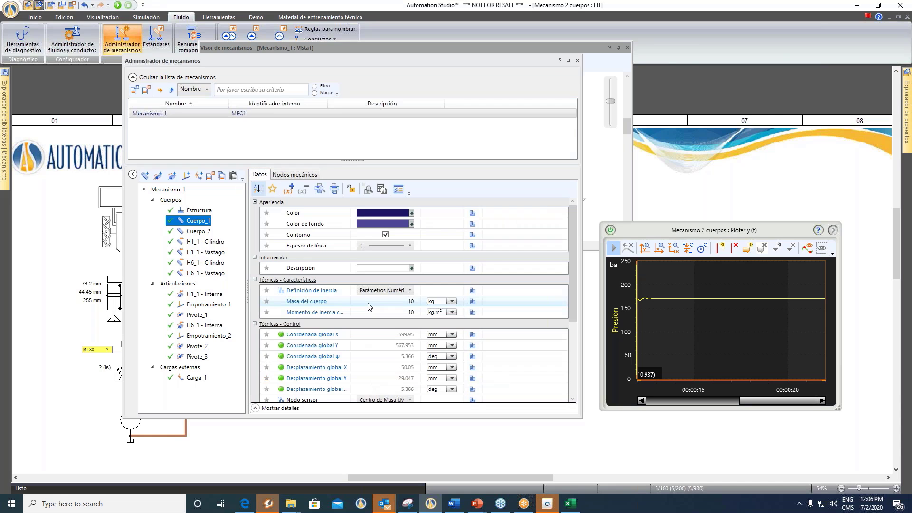
left_click(402, 302)
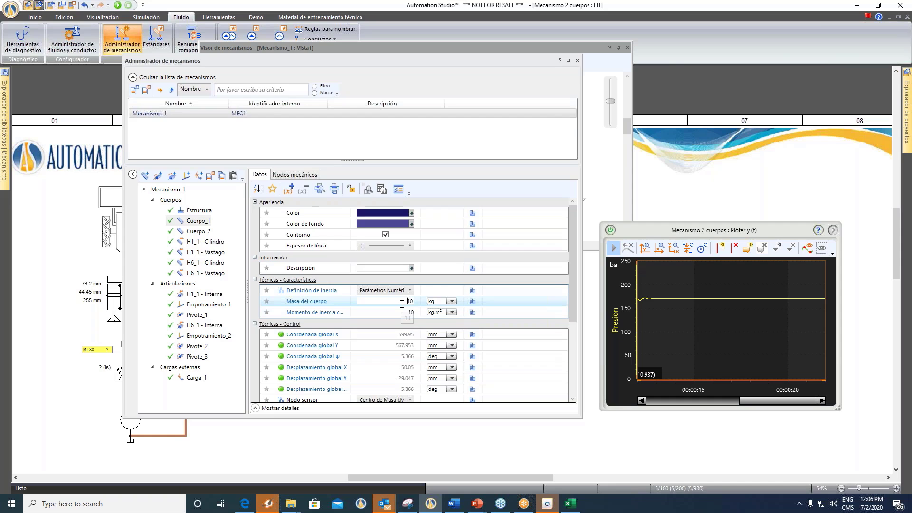
left_click_drag(402, 304, 414, 309)
left_click(407, 302)
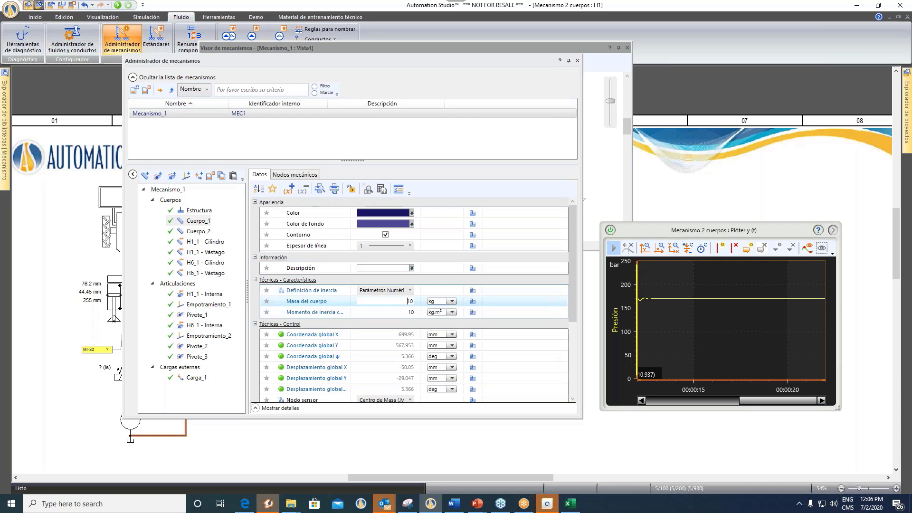
left_click(407, 313)
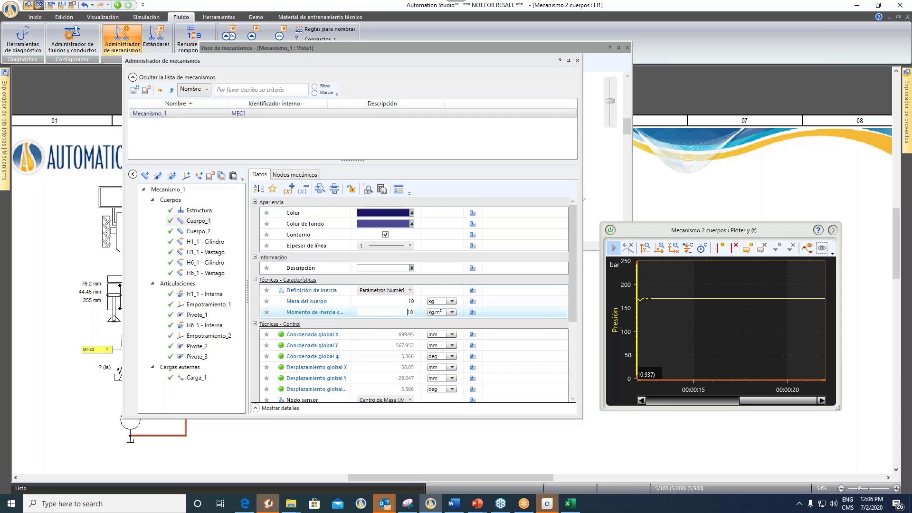
double_click(409, 312)
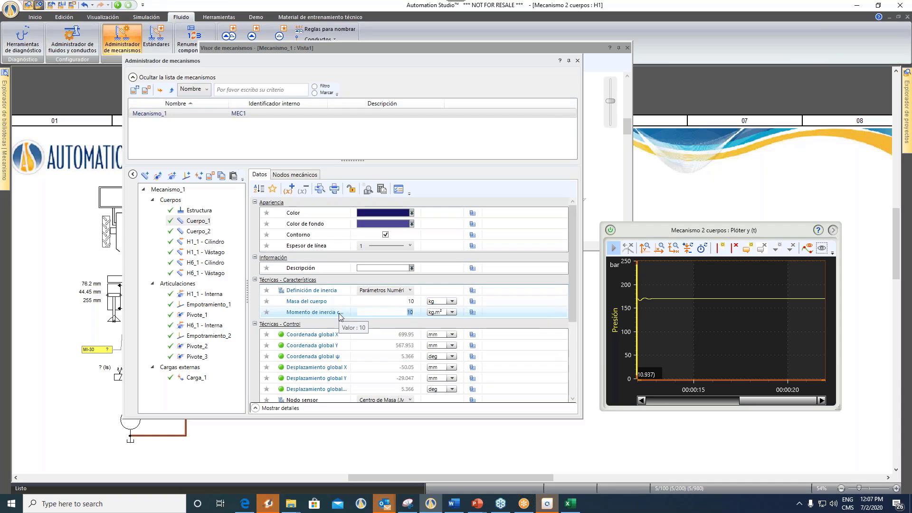
left_click(397, 312)
left_click_drag(397, 311, 417, 314)
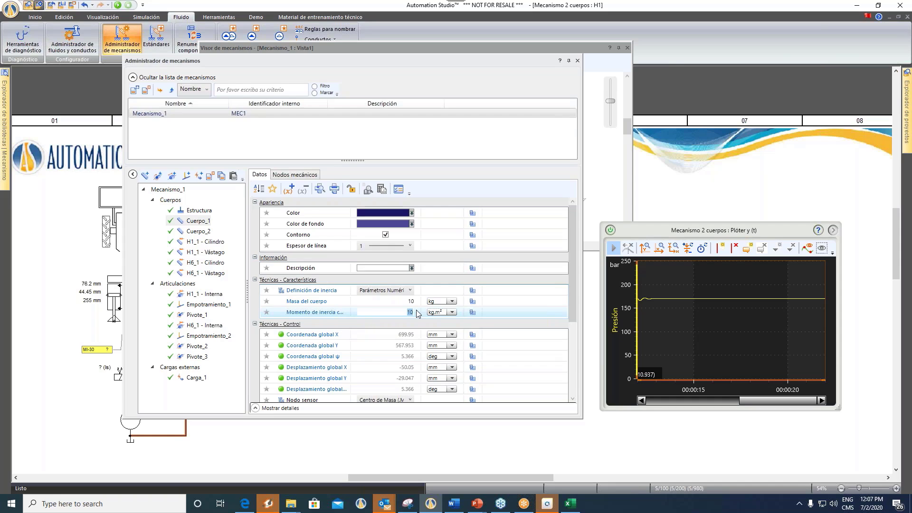